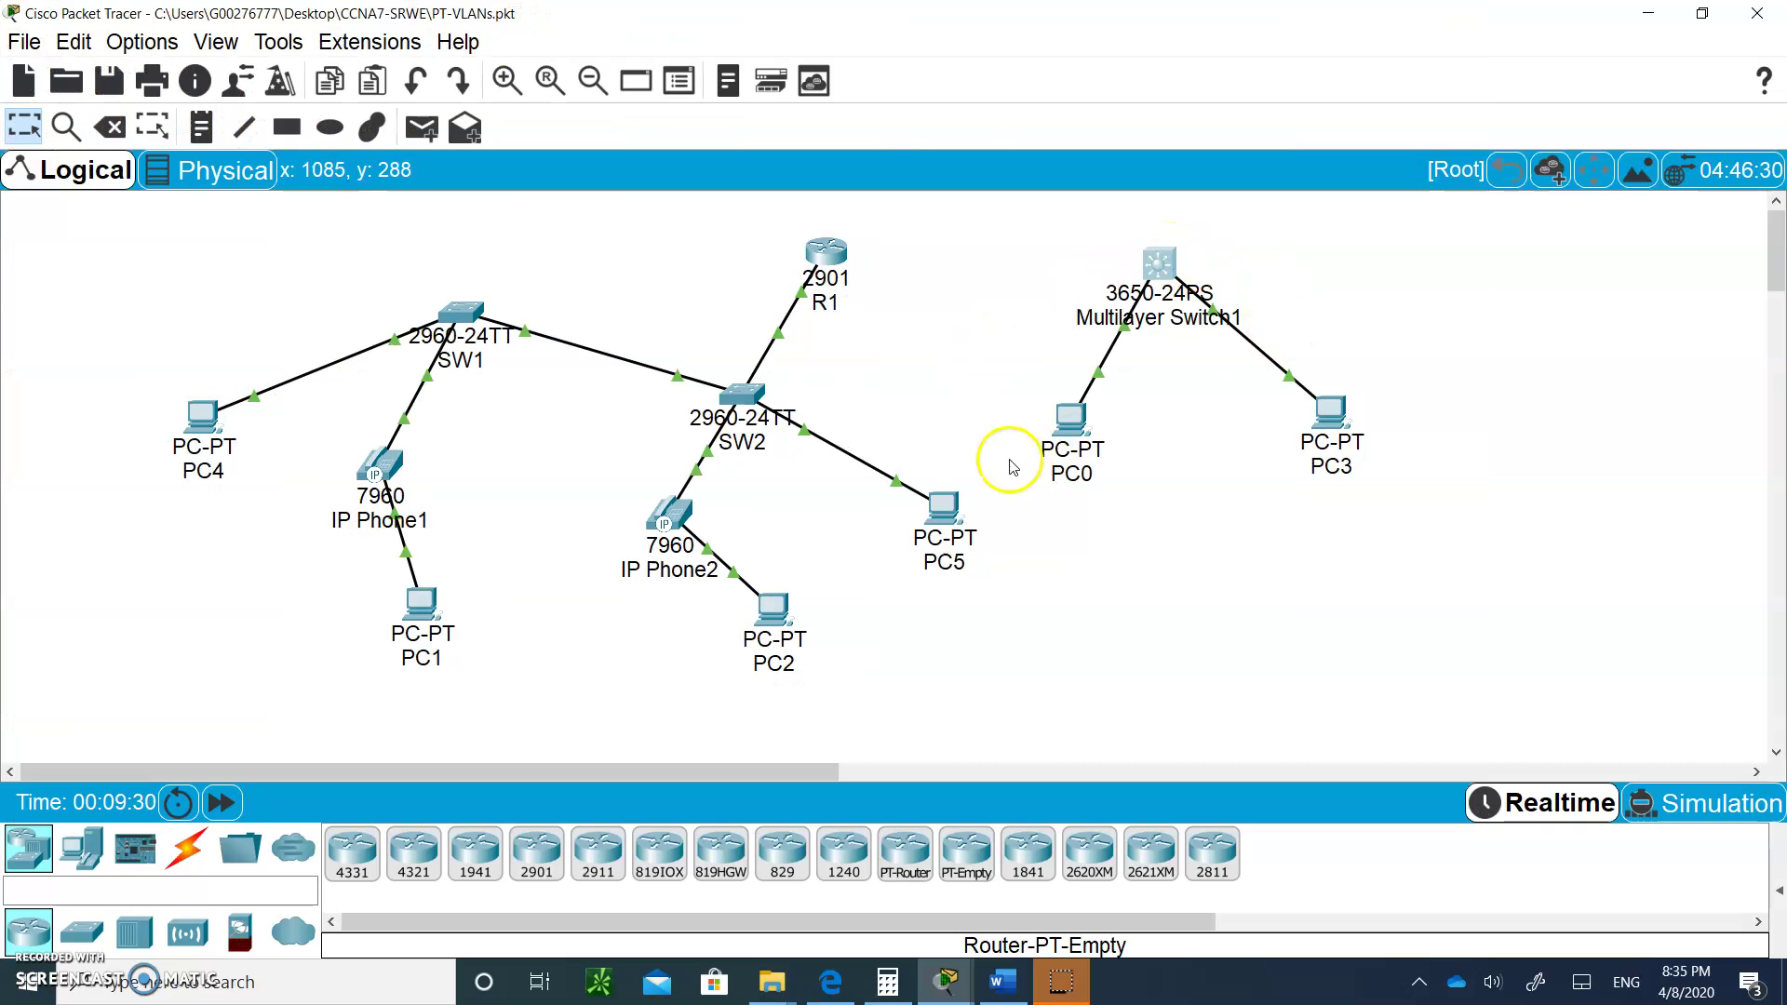
Step: From PC0's Command Prompt, ping 192.168.50.2 again and watch the requests time out
{"action": "left_click", "coordinate": [1072, 424]}
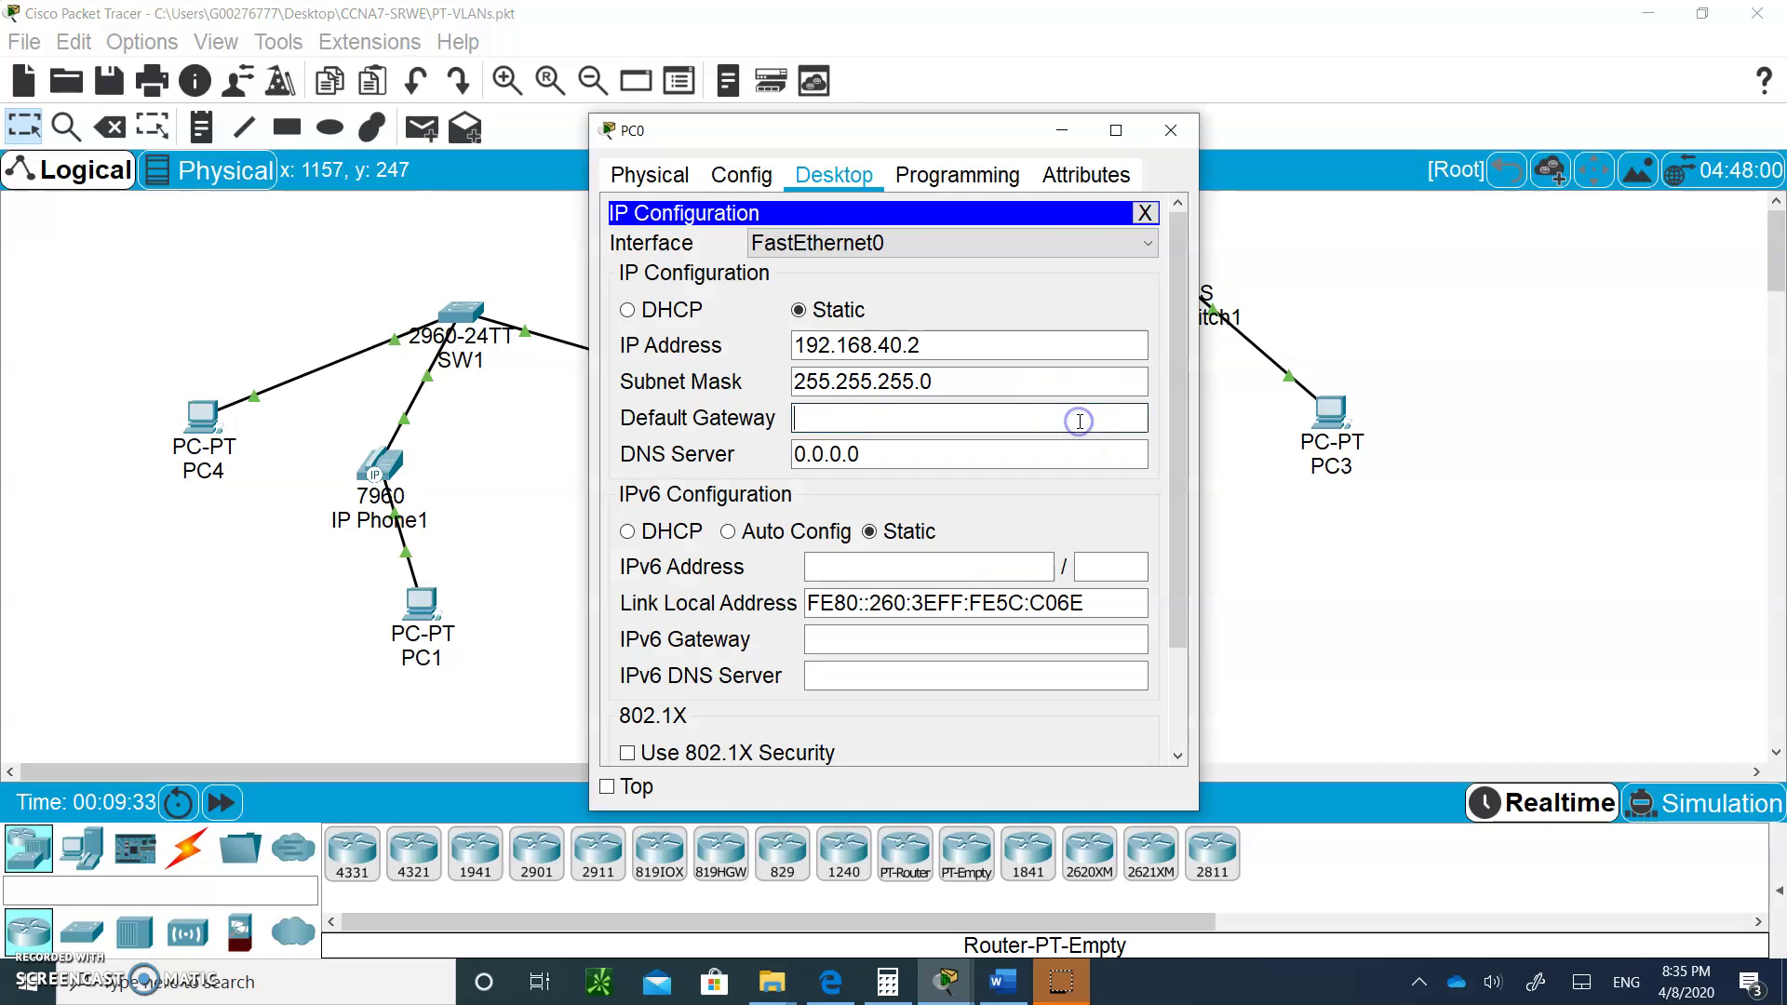
{"action": "left_click", "coordinate": [1143, 210]}
{"action": "left_click", "coordinate": [1018, 239]}
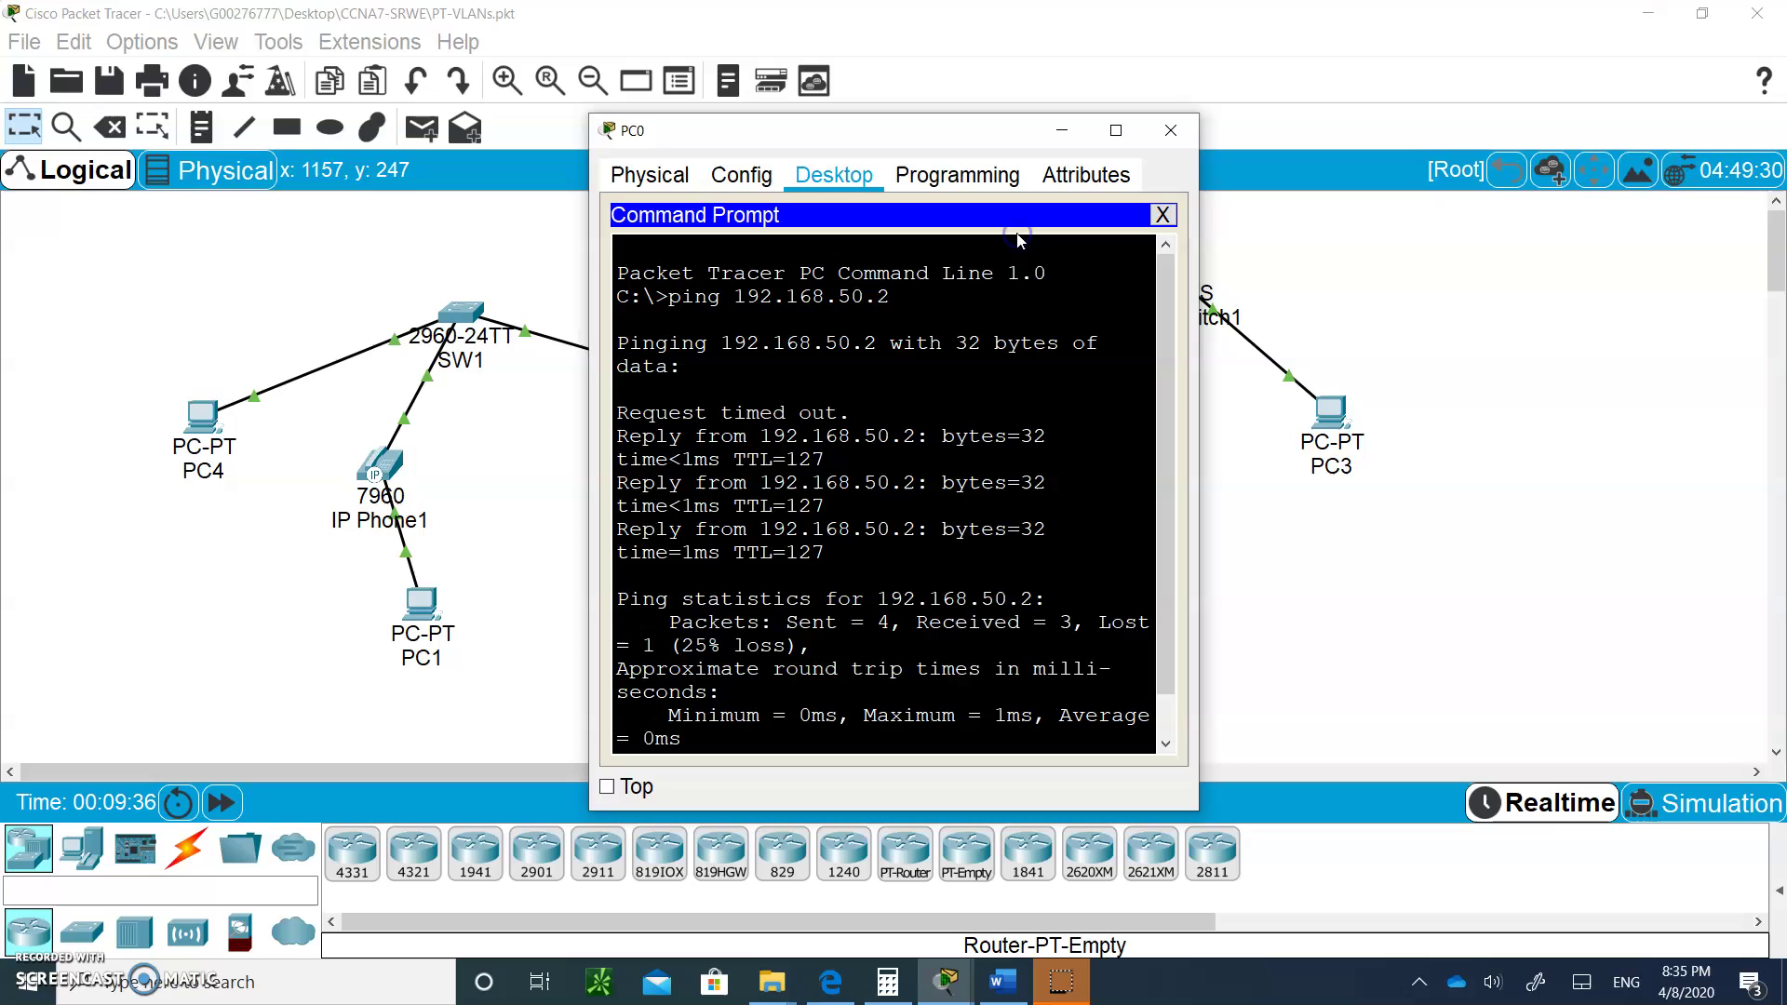
{"action": "key", "text": "Return"}
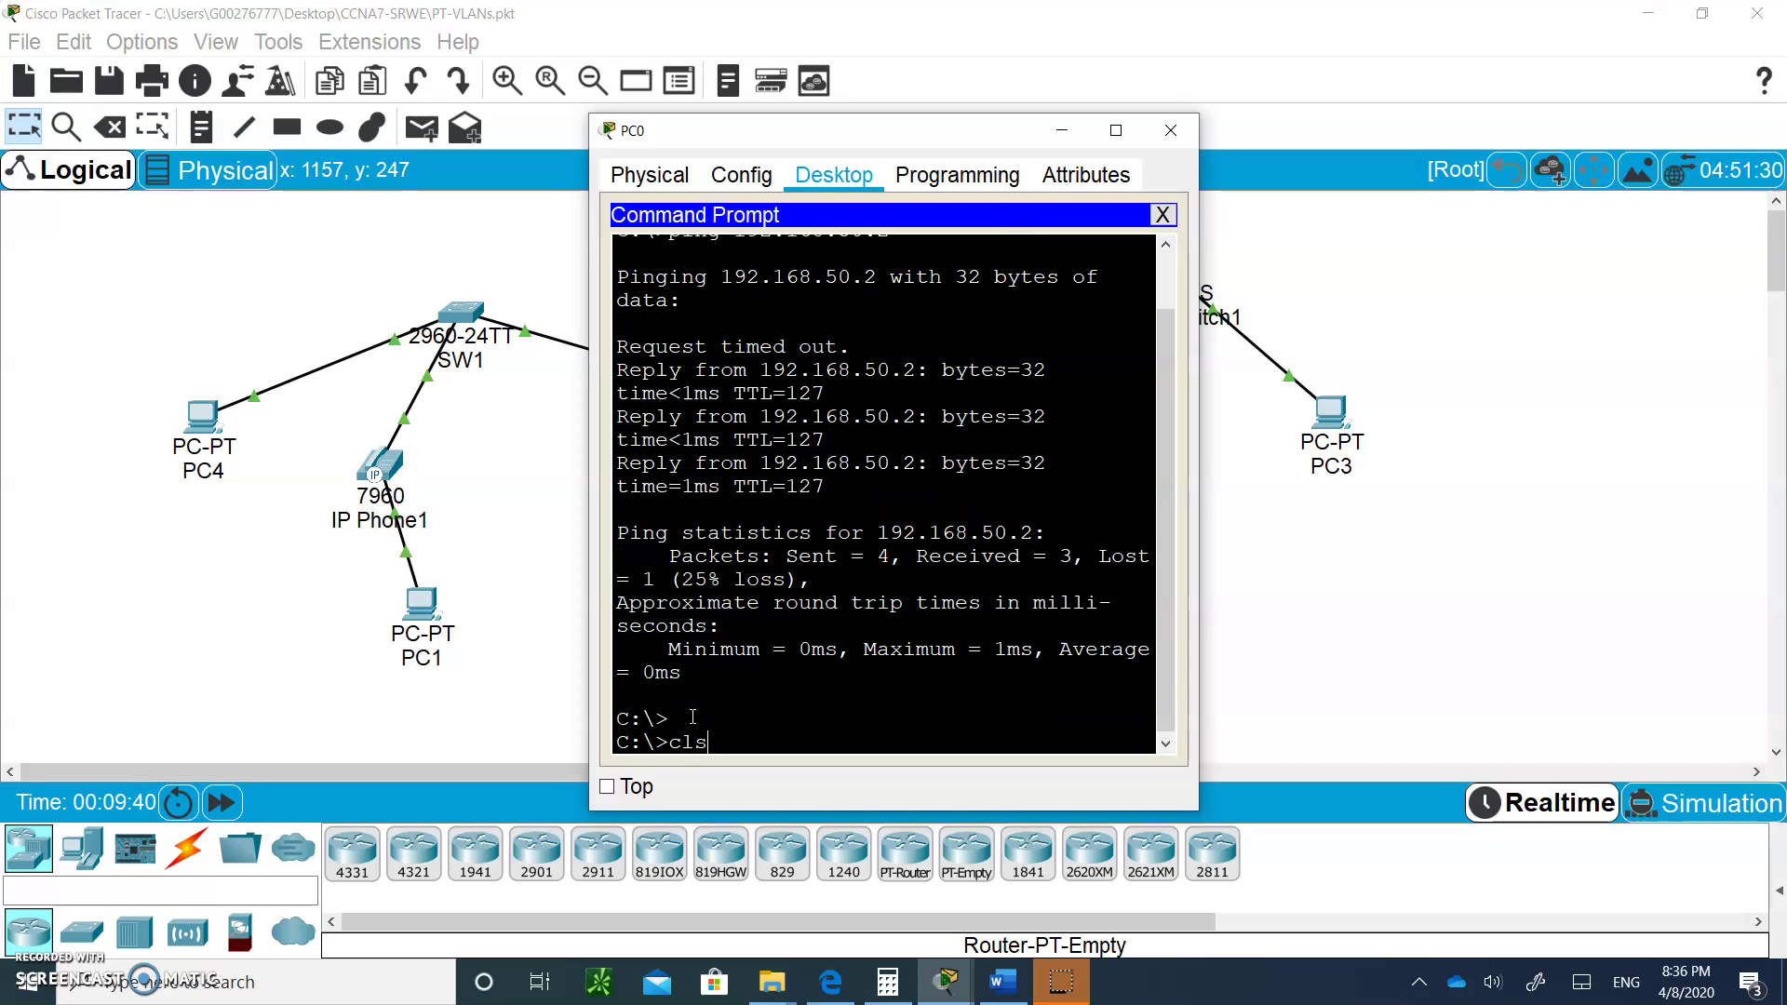
{"action": "key", "text": "Return"}
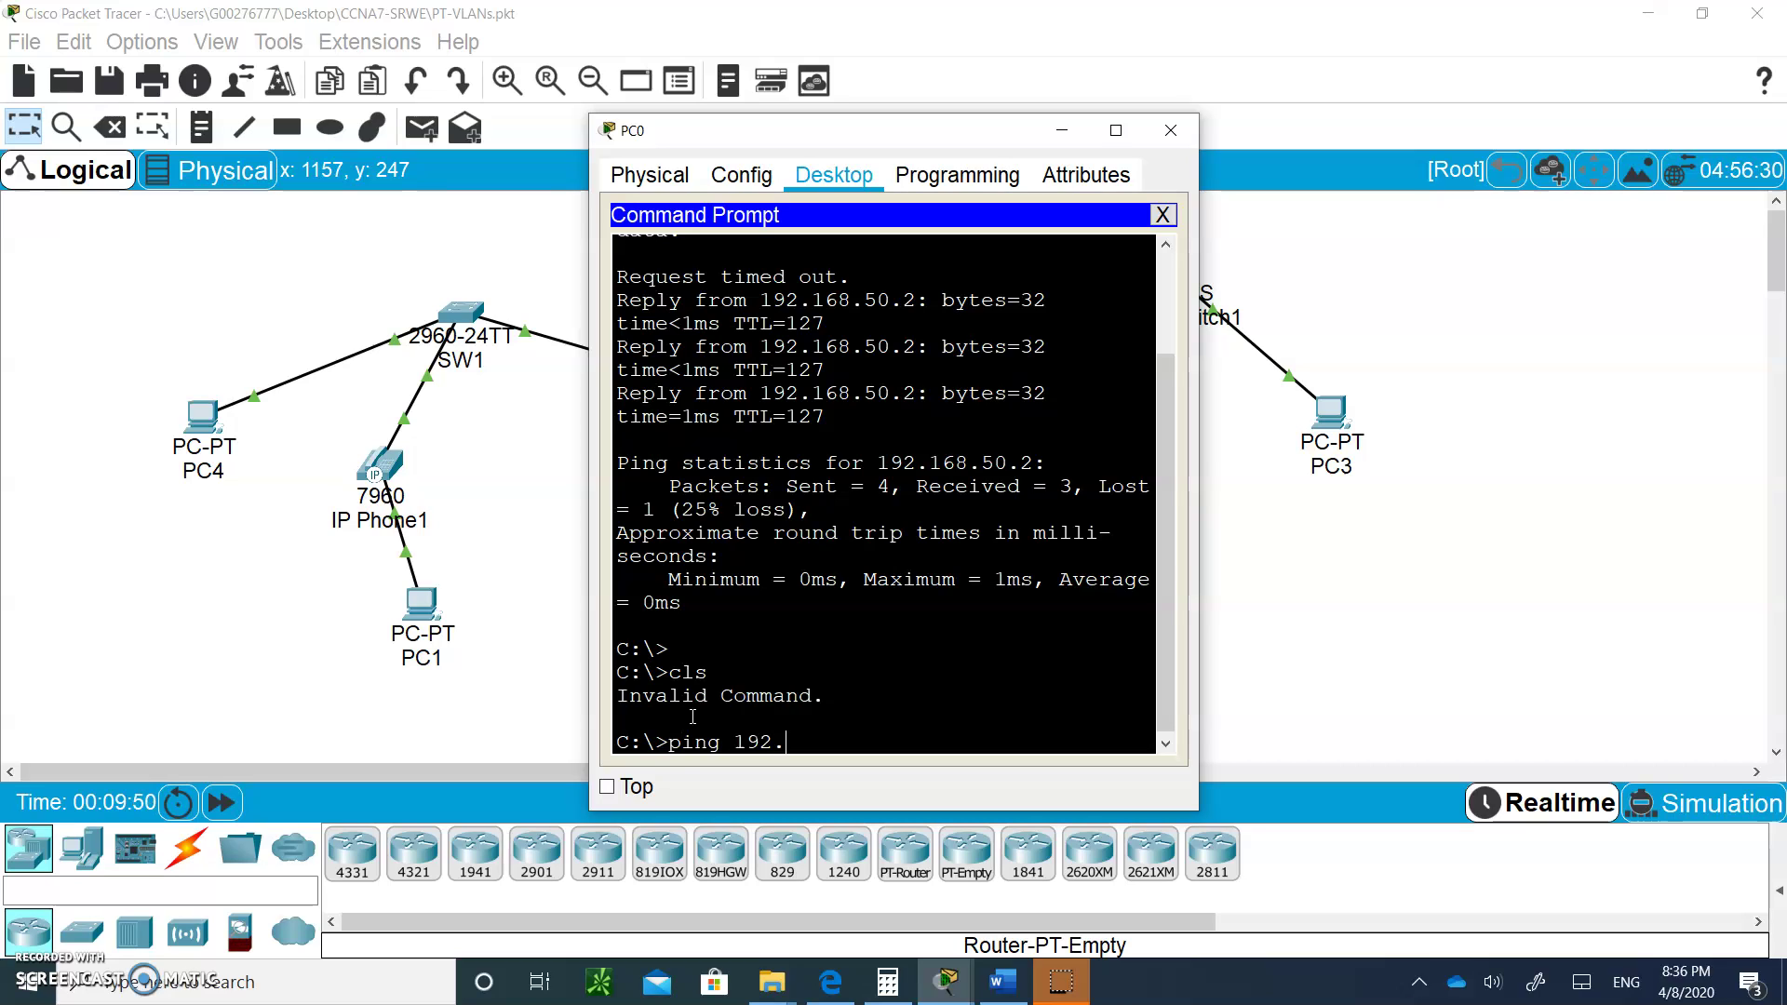
{"action": "type", "text": "8.50.2"}
{"action": "key", "text": "Return"}
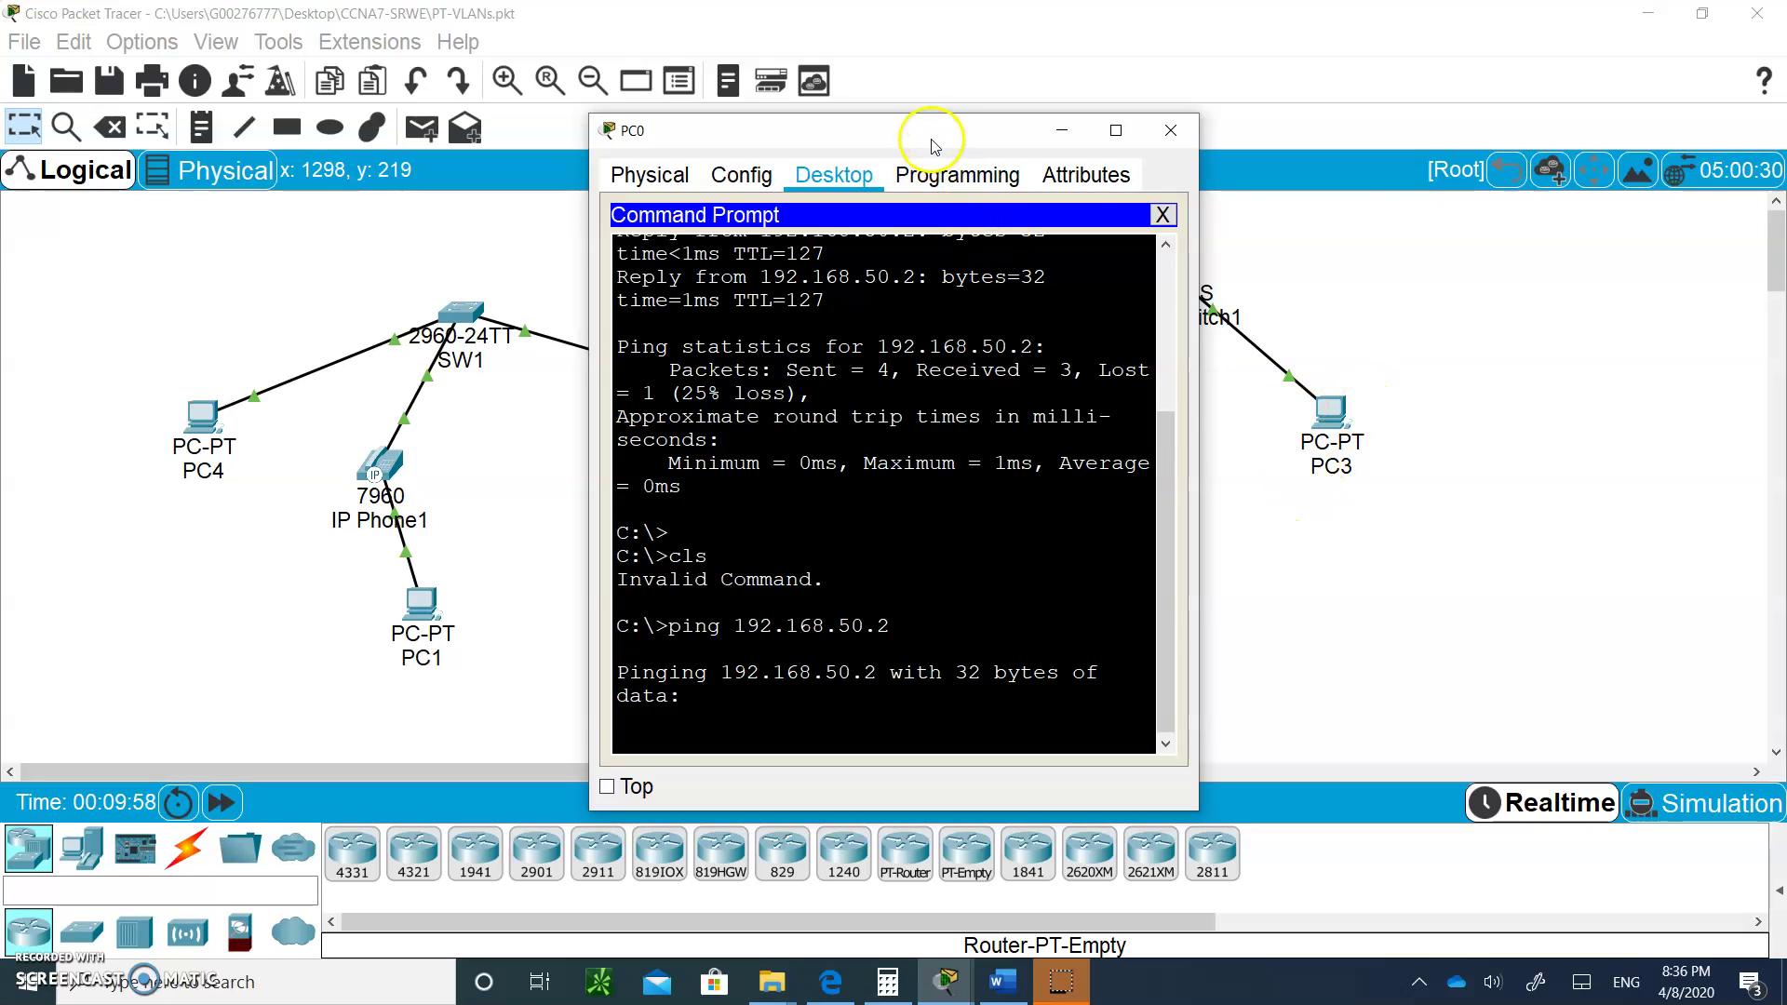
{"action": "left_click_drag", "start_coordinate": [933, 139], "coordinate": [504, 109]}
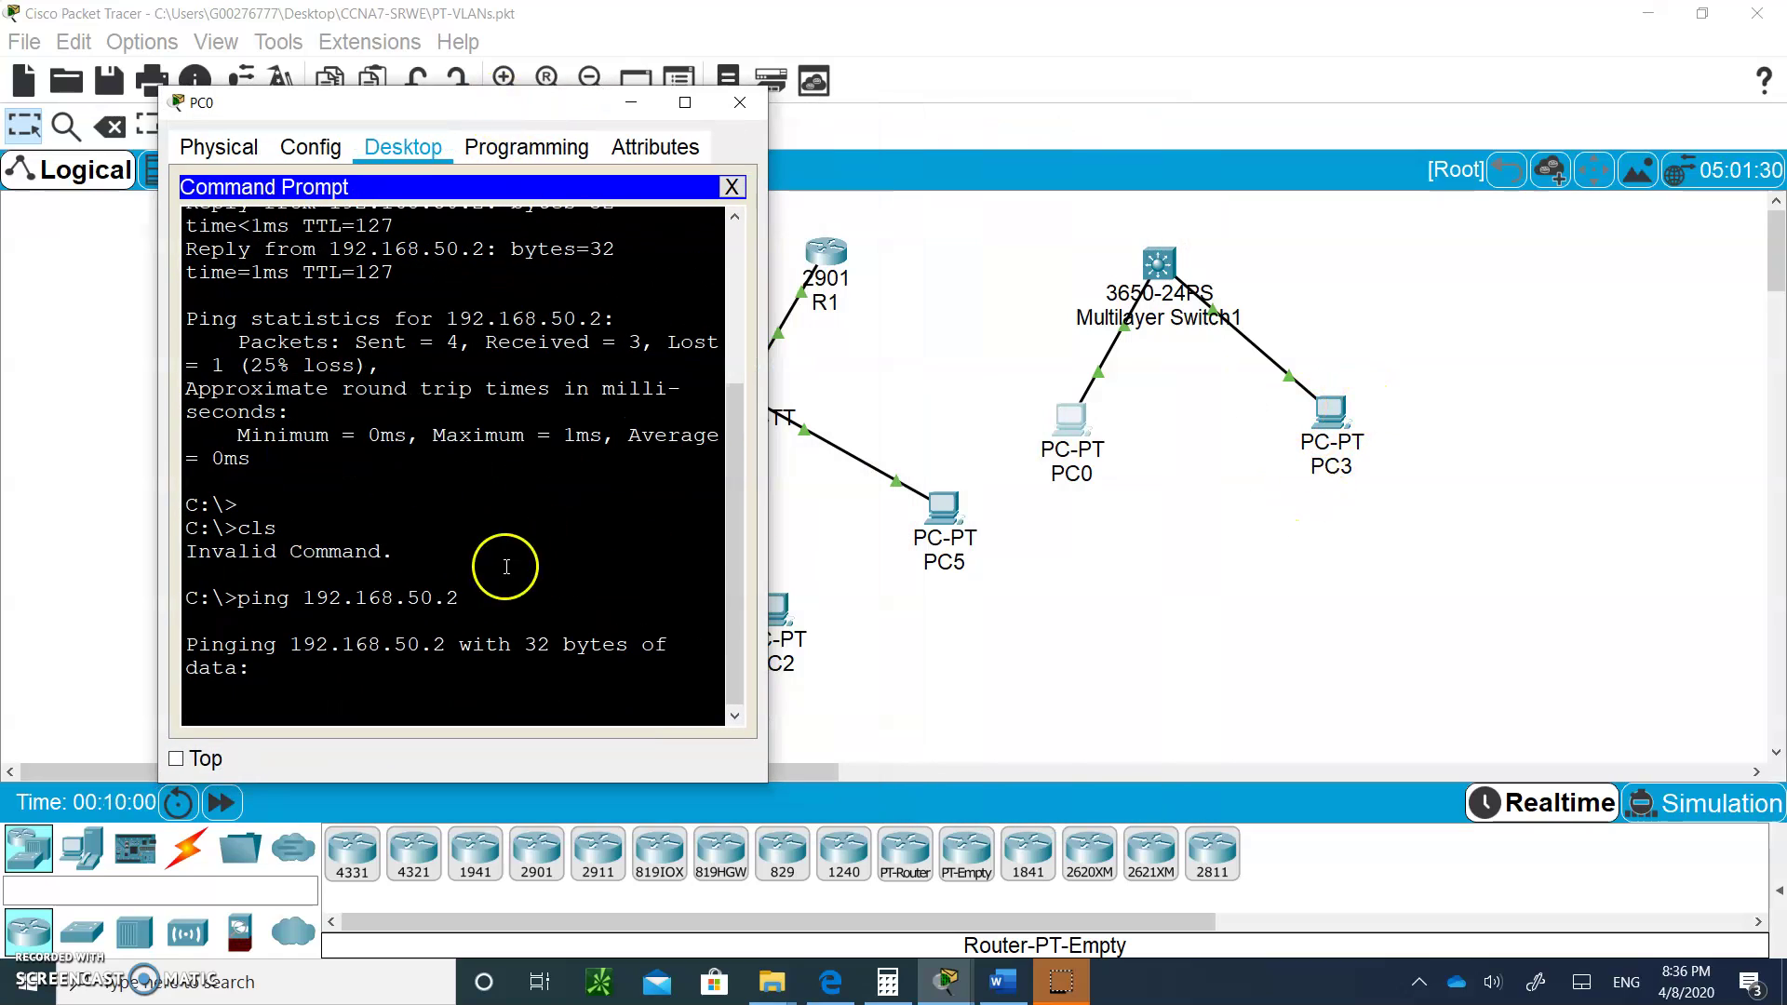
{"action": "left_click", "coordinate": [1274, 517]}
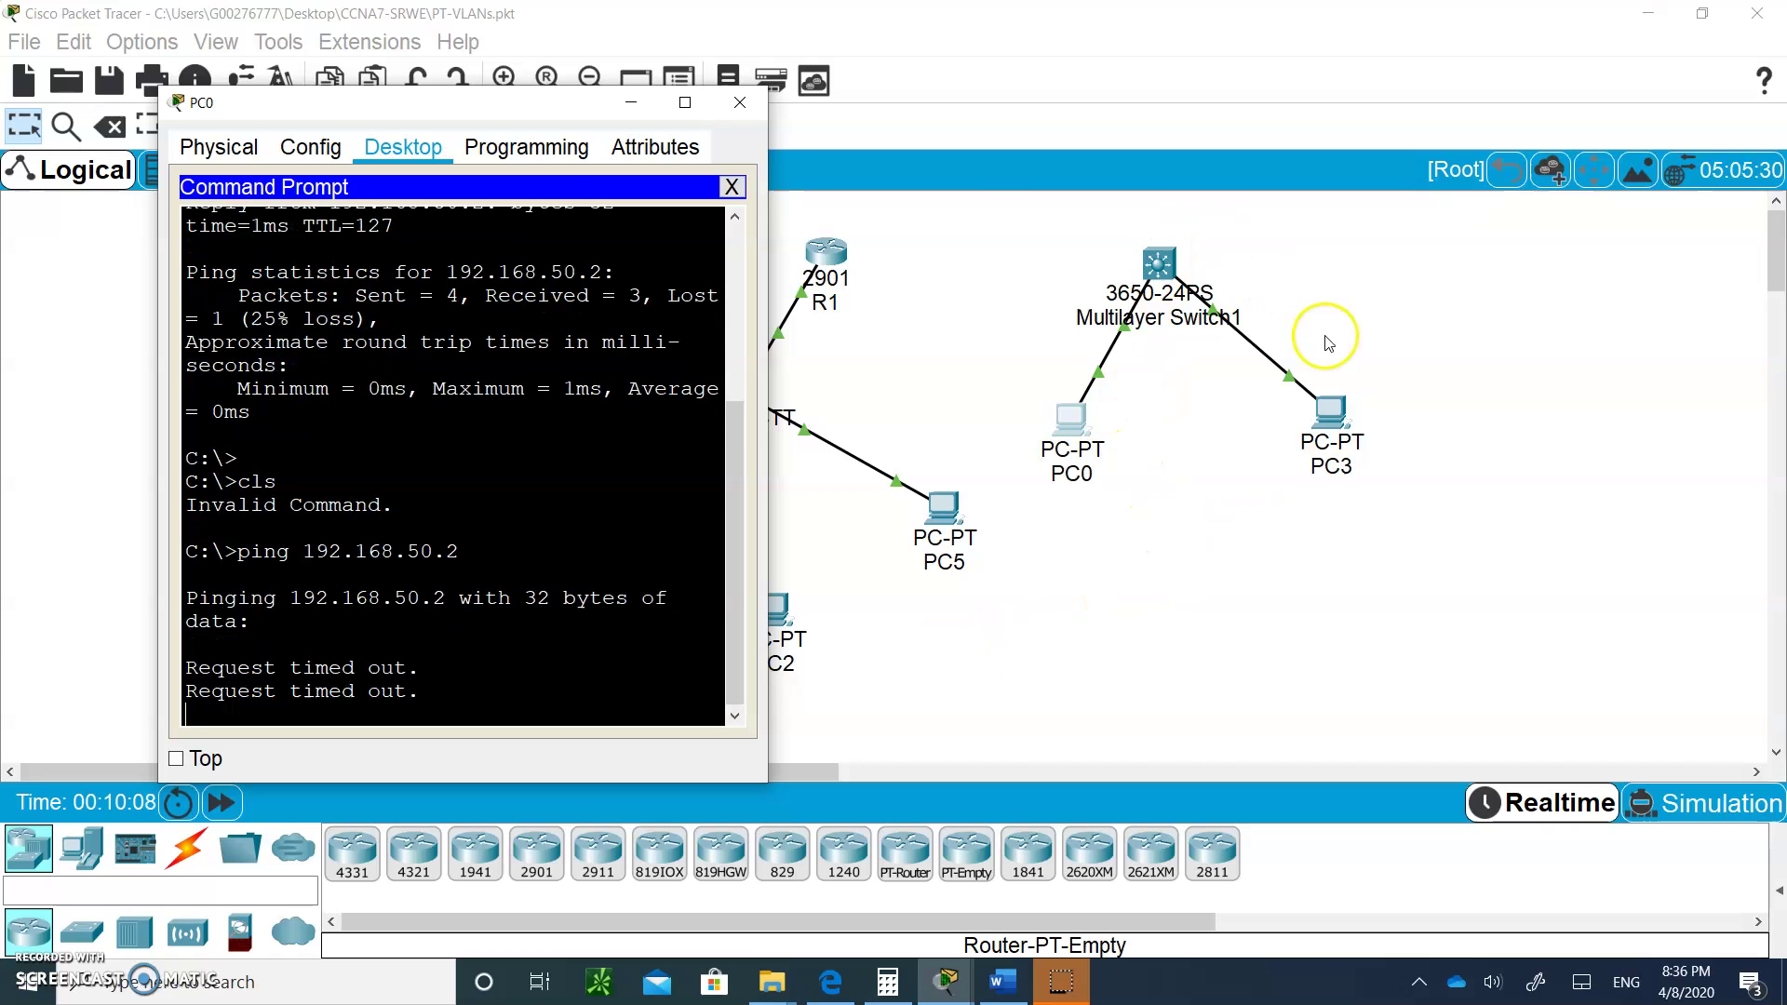
Step: Check the default gateway setting in PC0's IP Configuration
{"action": "left_click", "coordinate": [1153, 424]}
{"action": "left_click", "coordinate": [1071, 417]}
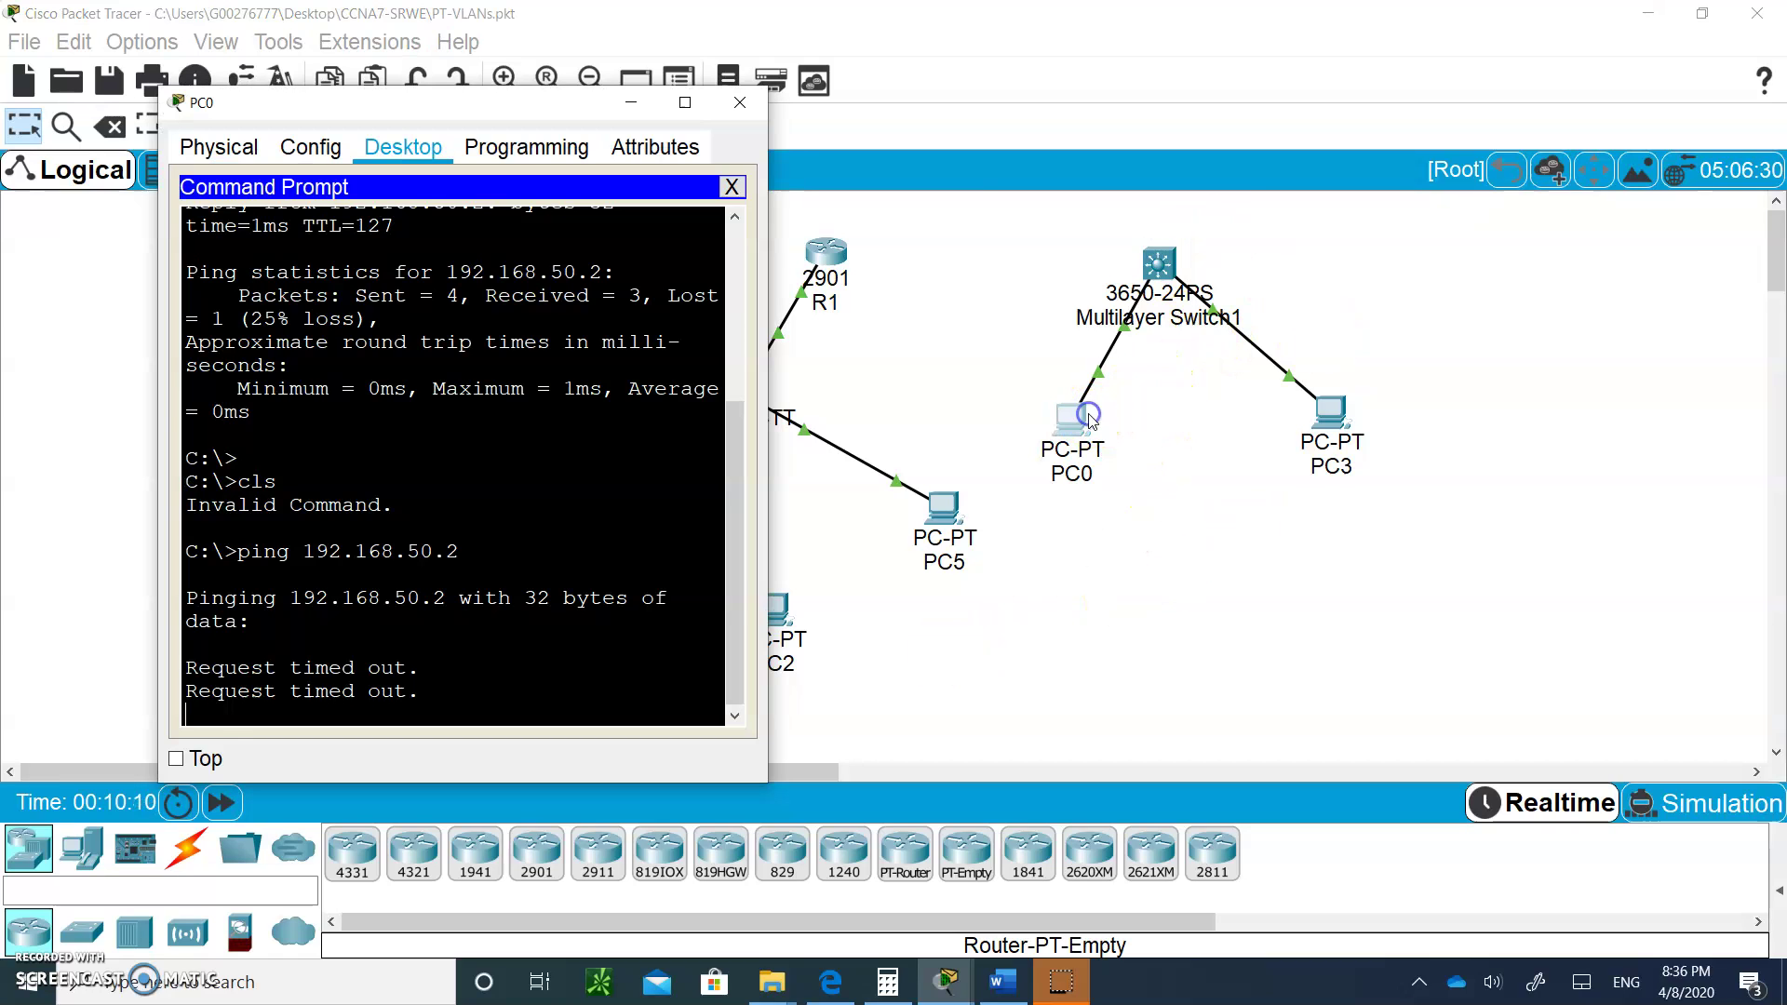
{"action": "left_click", "coordinate": [732, 187]}
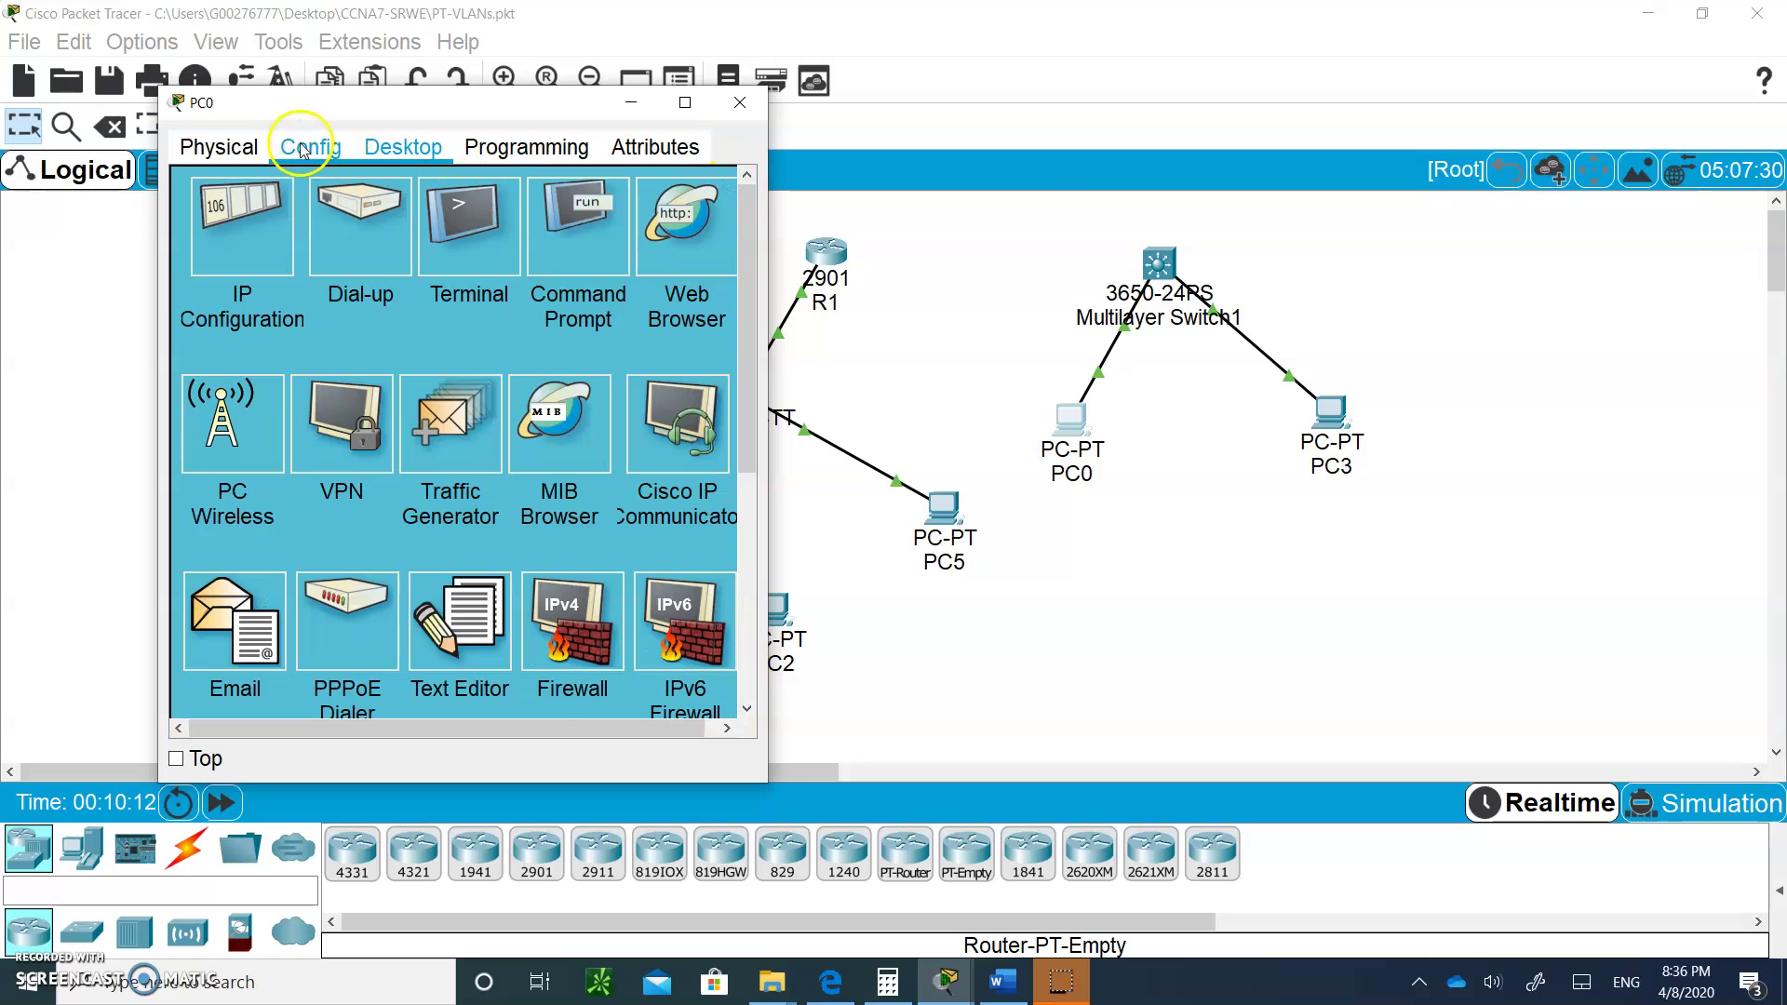
{"action": "left_click", "coordinate": [272, 192]}
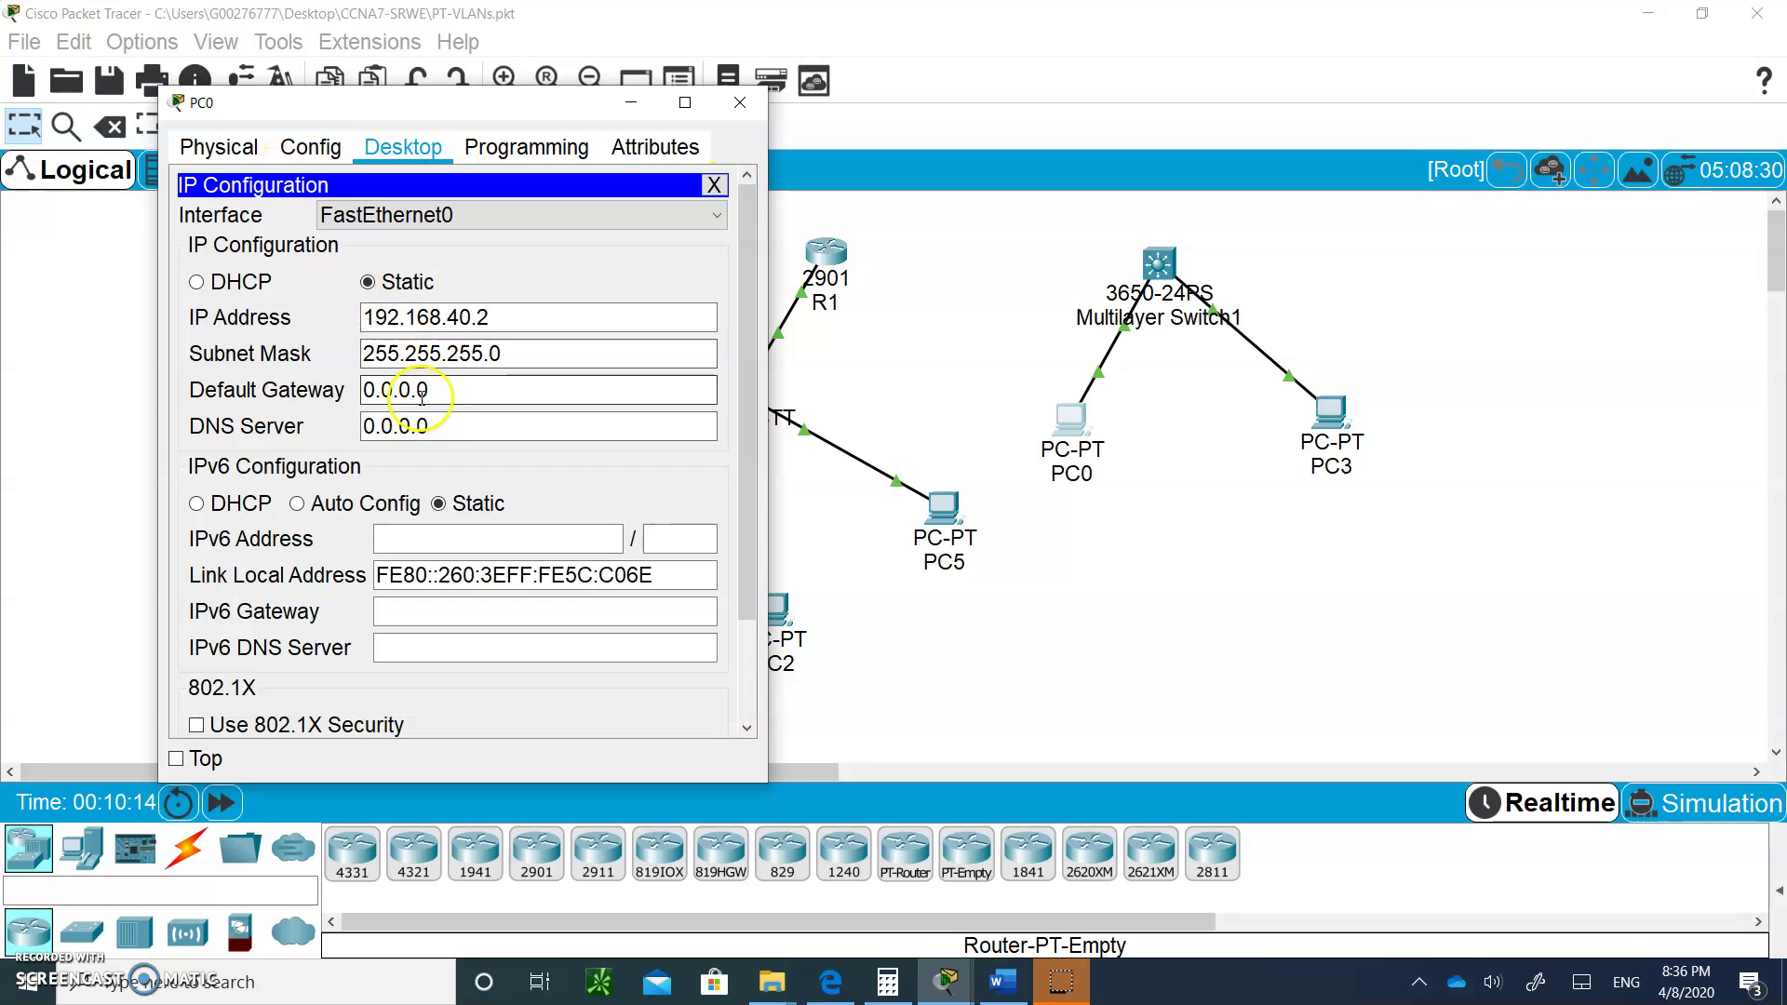
{"action": "left_click", "coordinate": [379, 389]}
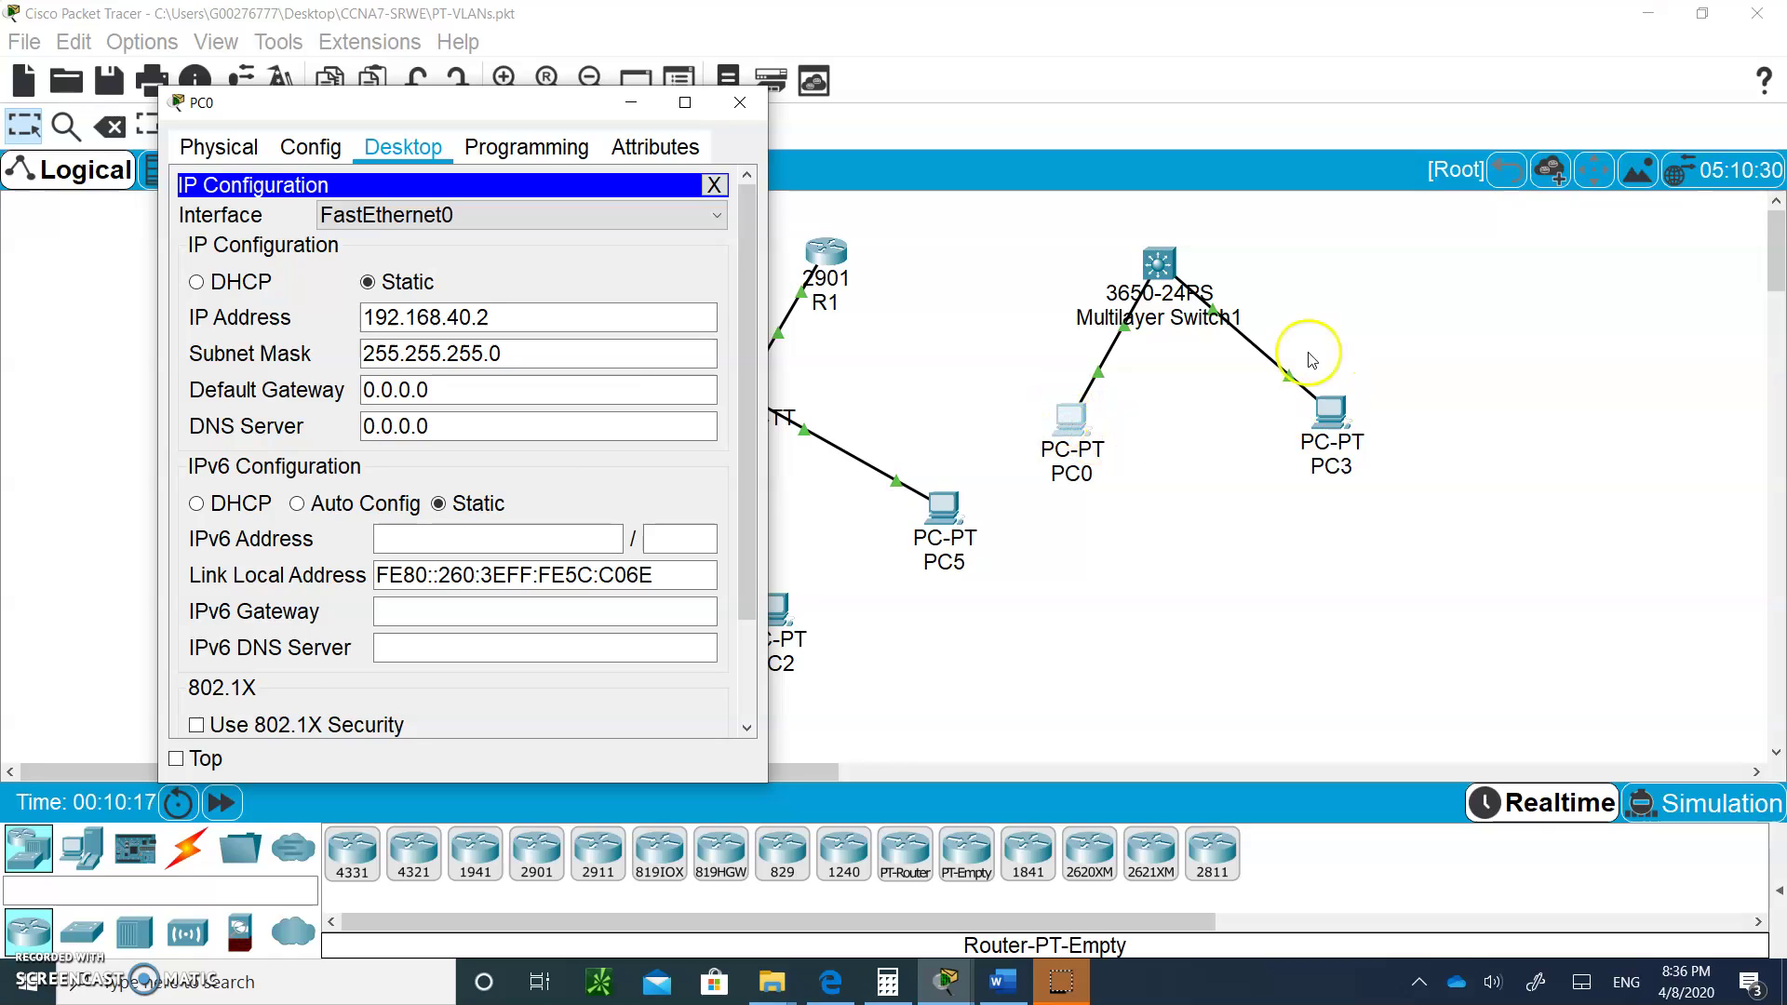
Step: Run enable and show run on Multilayer Switch1, paging to Gi1/0/1 (VLAN 40) and Gi1/0/2 (VLAN 50)
{"action": "left_click", "coordinate": [1158, 261]}
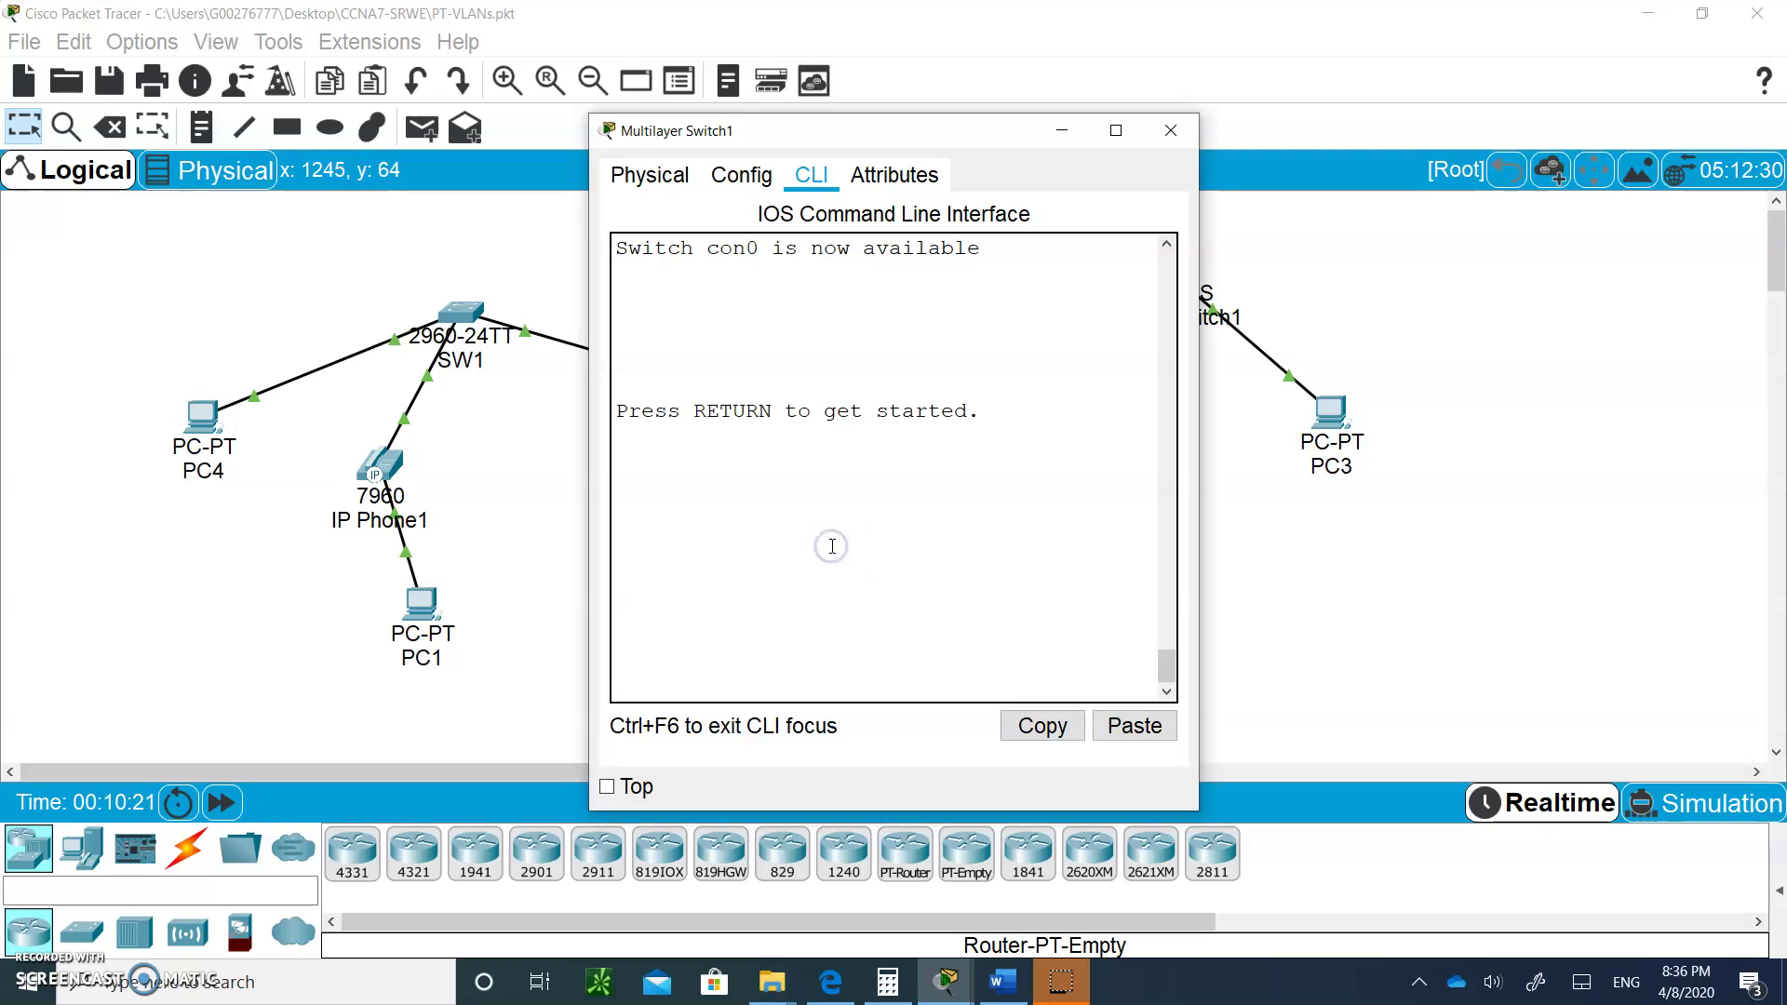
{"action": "key", "text": "Return"}
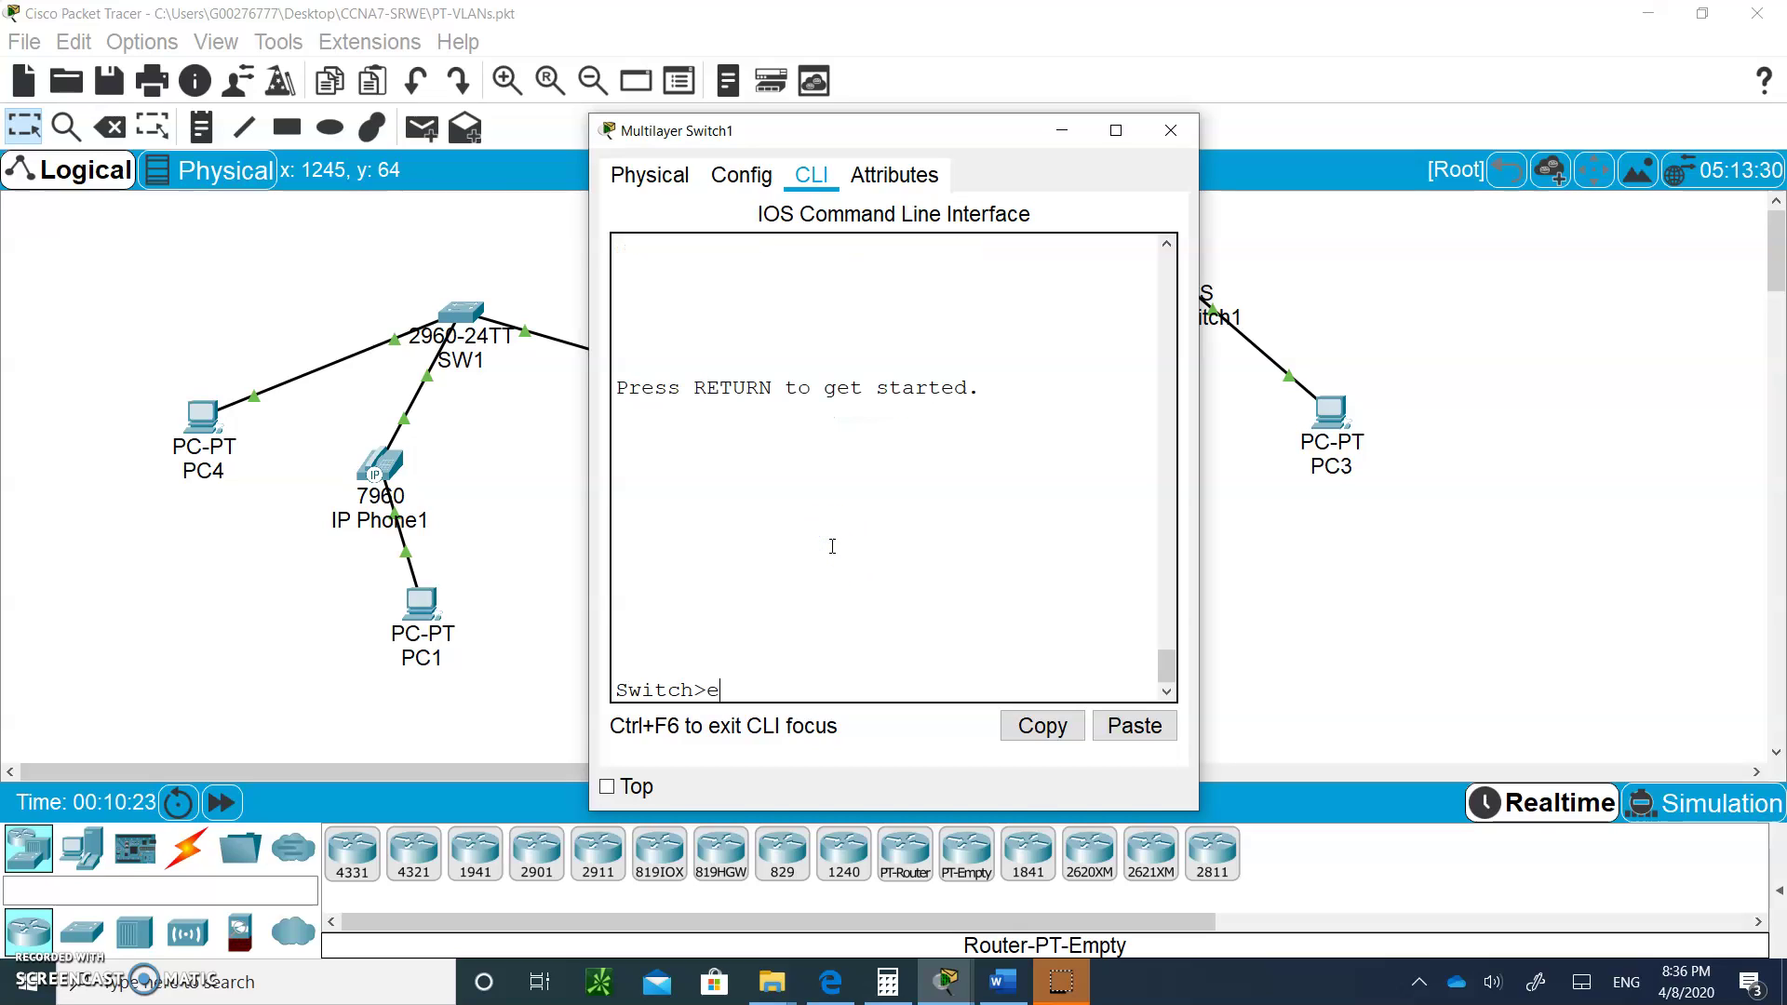
{"action": "type", "text": "en"}
{"action": "key", "text": "Return"}
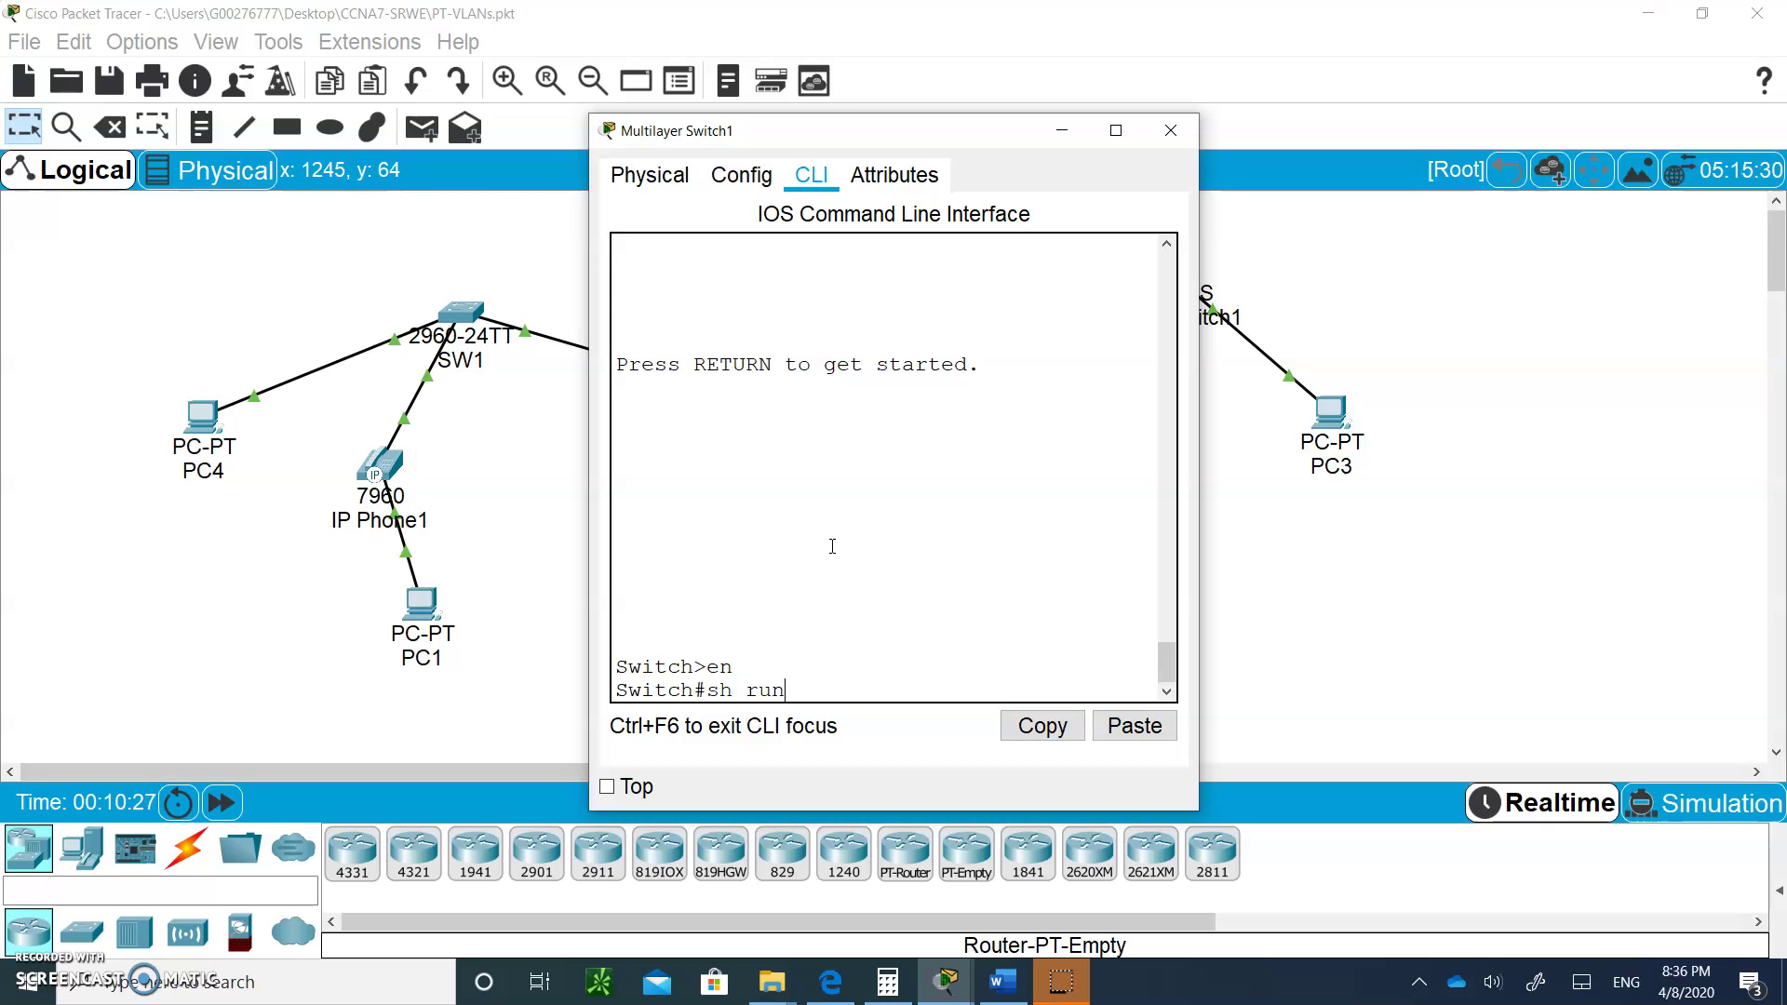
{"action": "type", "text": "sh run"}
{"action": "key", "text": "Return"}
{"action": "key", "text": "space"}
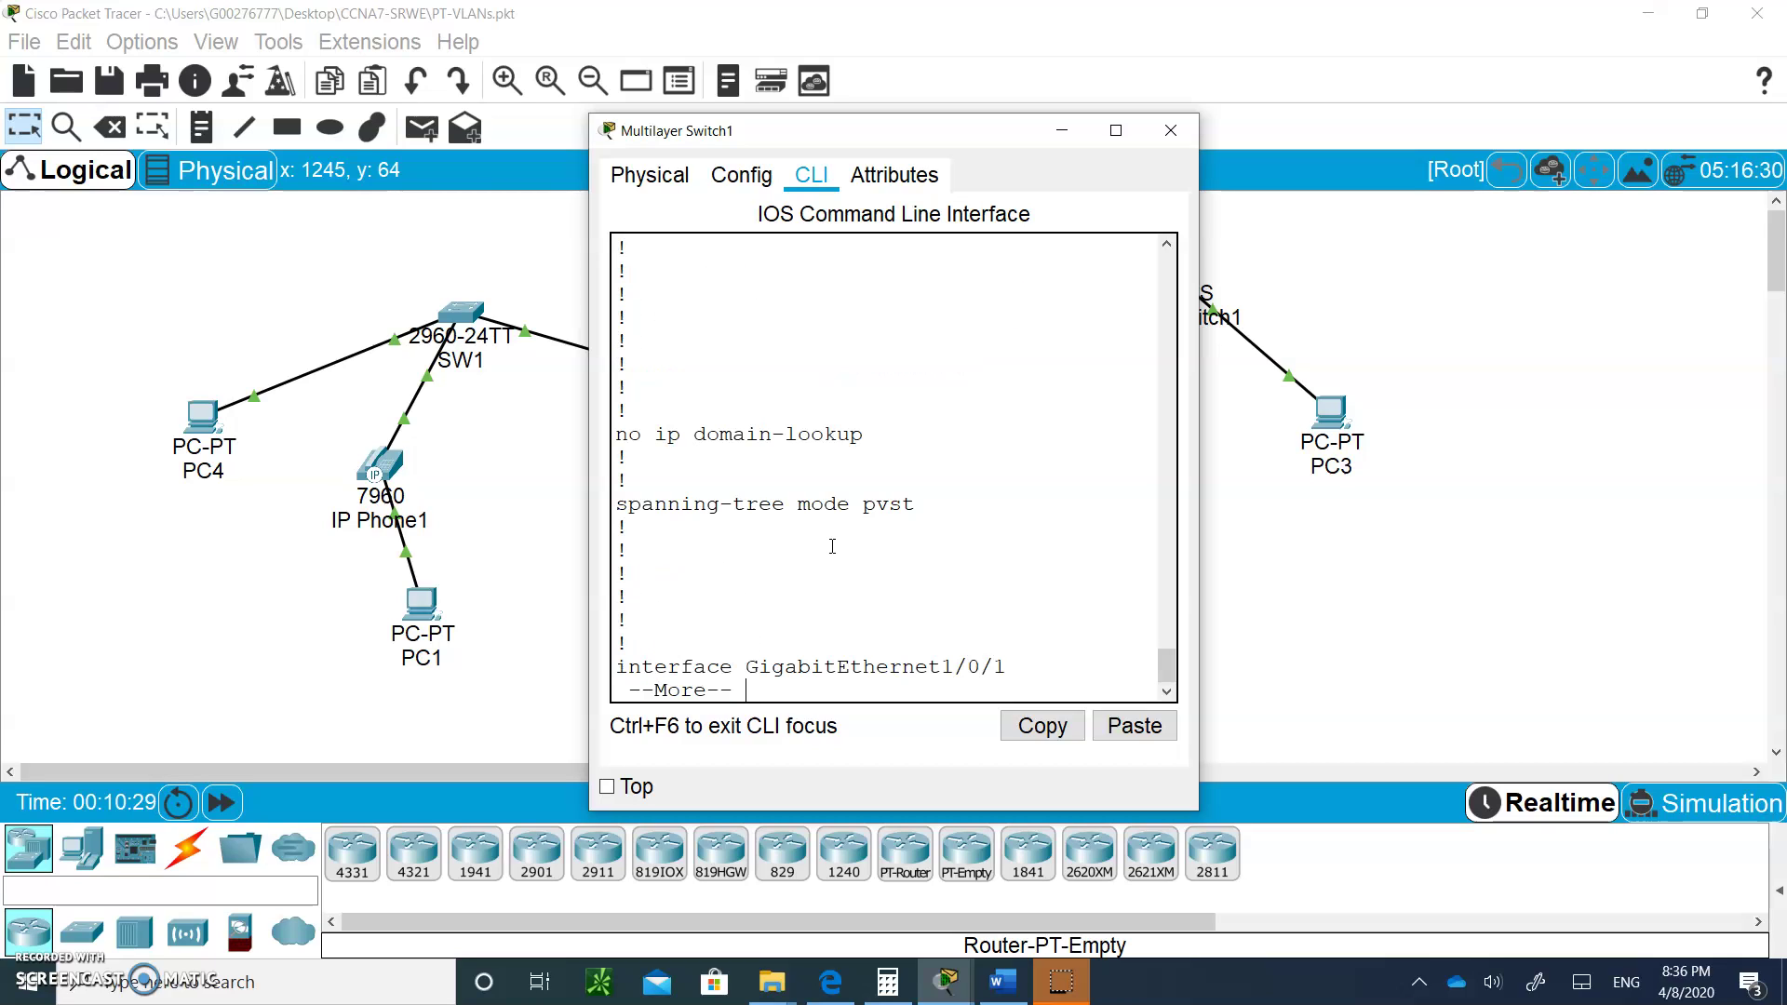
{"action": "key", "text": "space"}
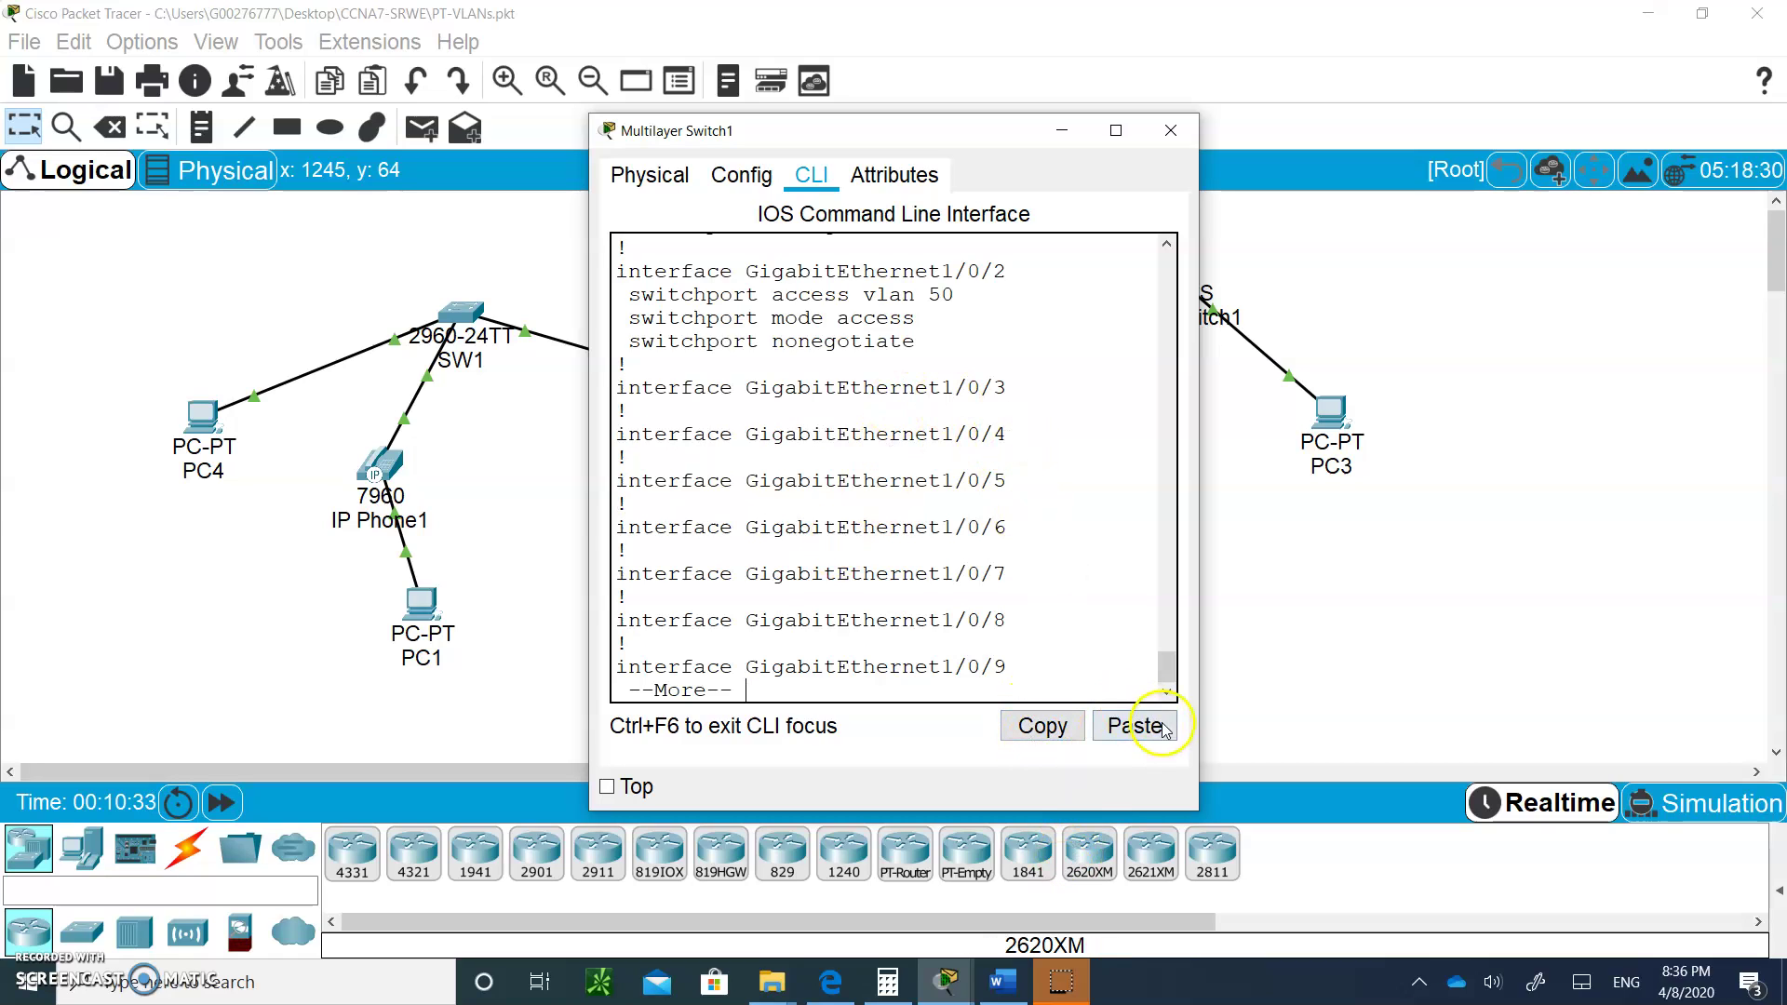
{"action": "mouse_move", "coordinate": [1169, 676]}
{"action": "left_mouse_down"}
{"action": "mouse_move", "coordinate": [1166, 619]}
{"action": "mouse_move", "coordinate": [1166, 645]}
{"action": "left_mouse_up"}
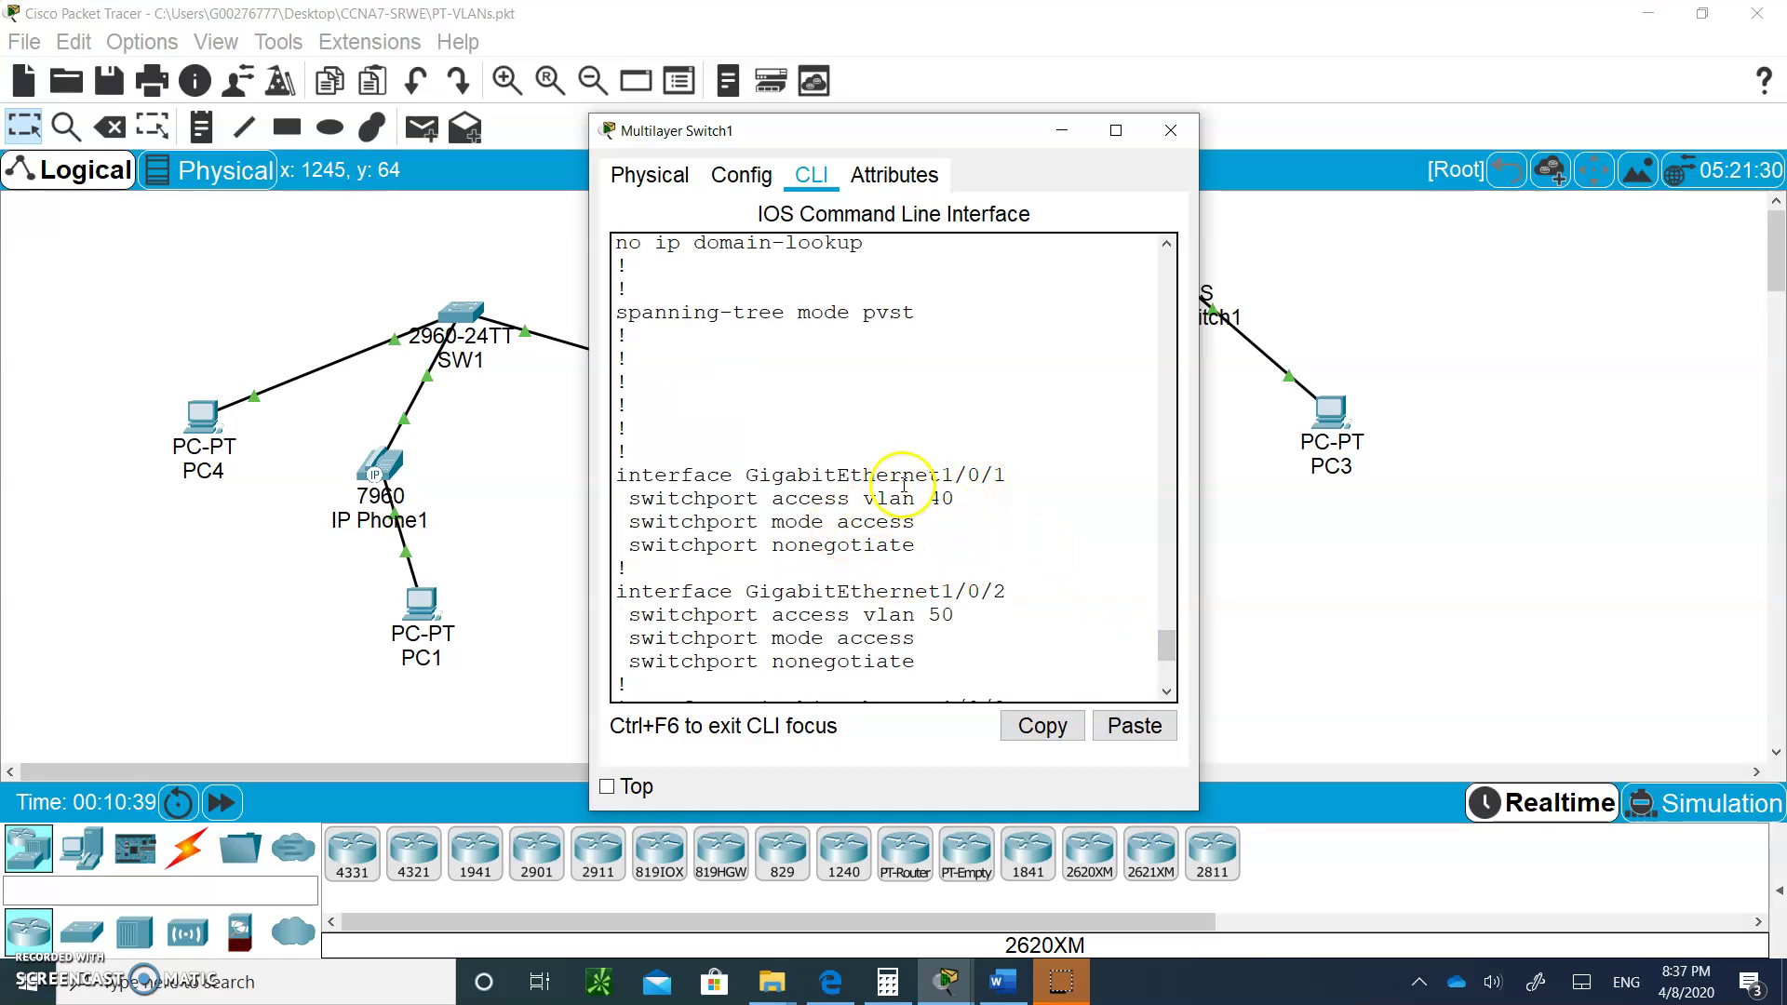
{"action": "left_click_drag", "start_coordinate": [945, 130], "coordinate": [581, 197]}
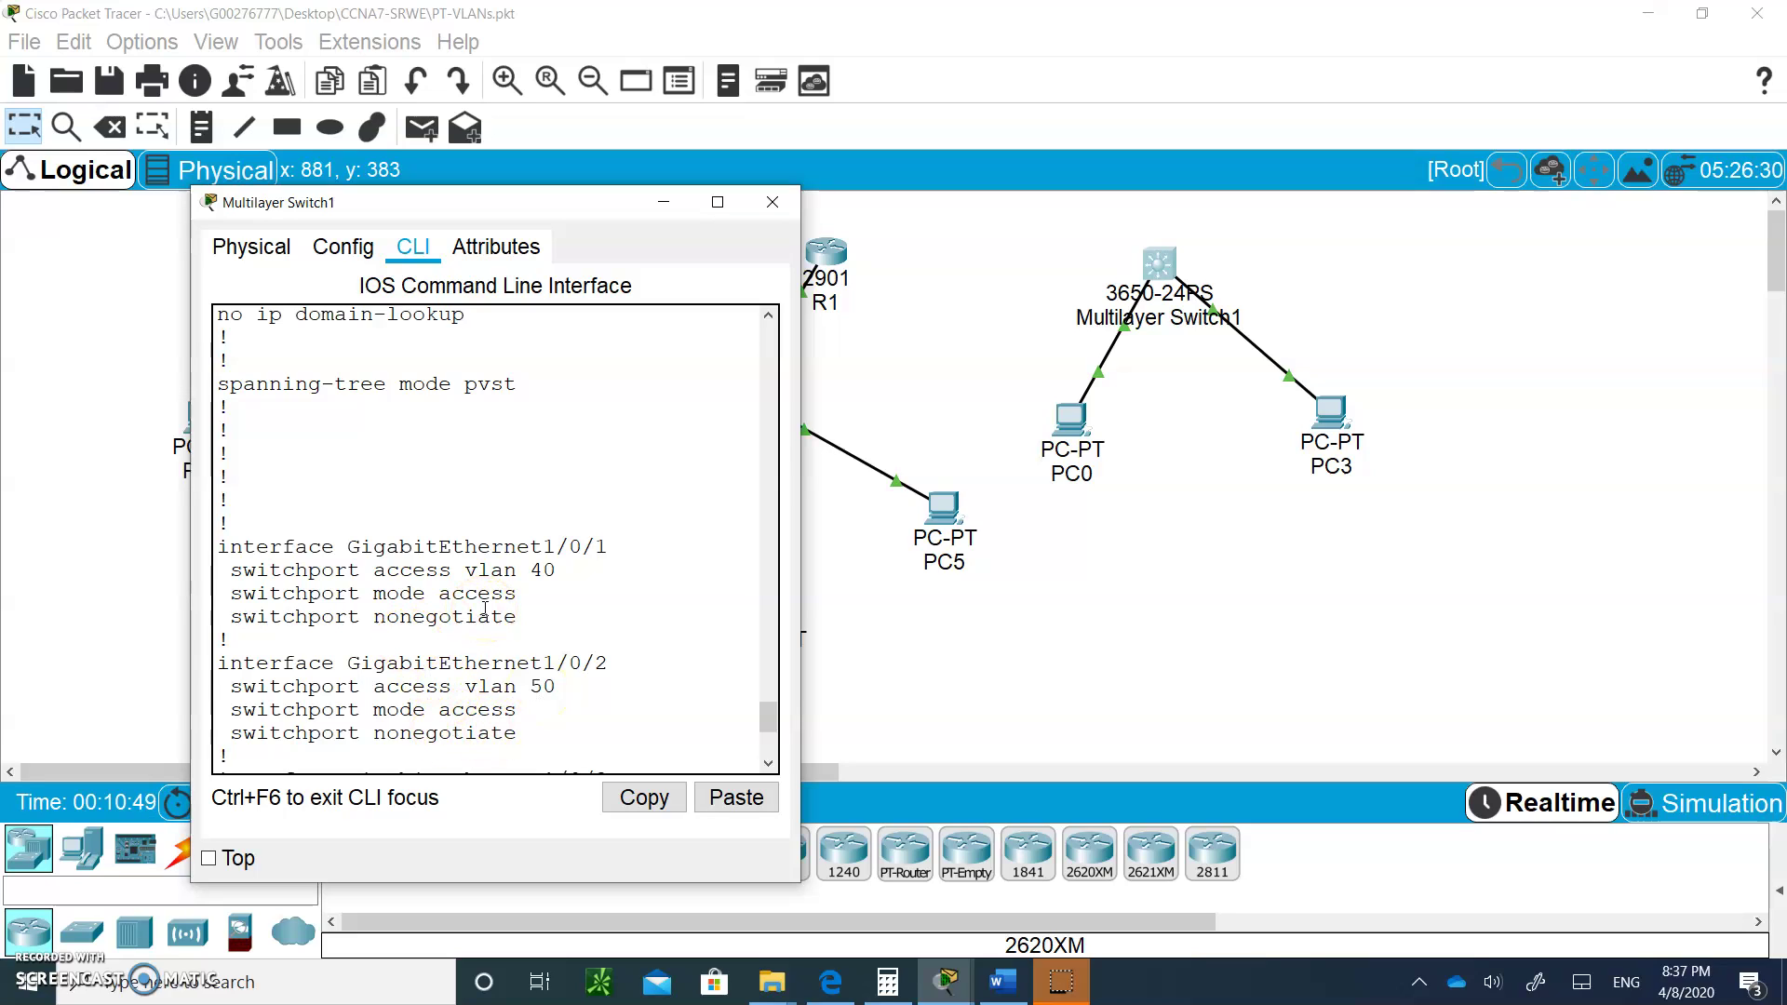
{"action": "left_click", "coordinate": [1180, 431]}
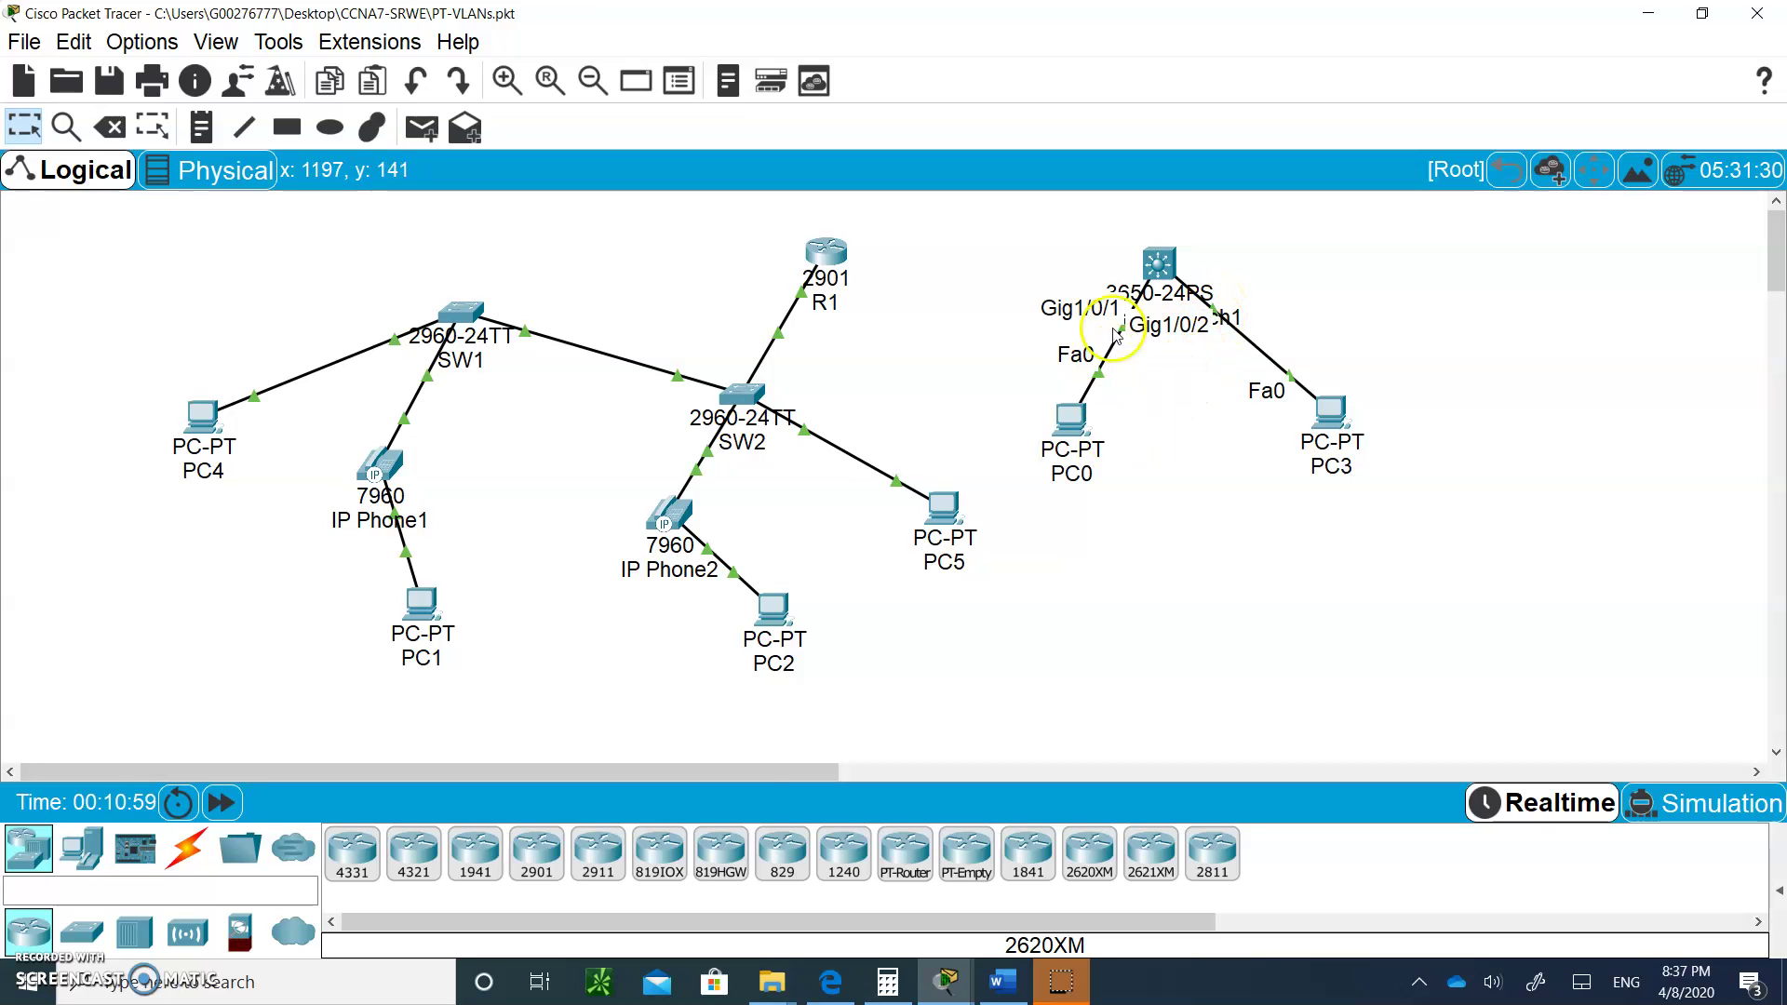
Step: Replace PC0's 0.0.0.0 default gateway with 192.168.40.1
{"action": "left_click", "coordinate": [1071, 424]}
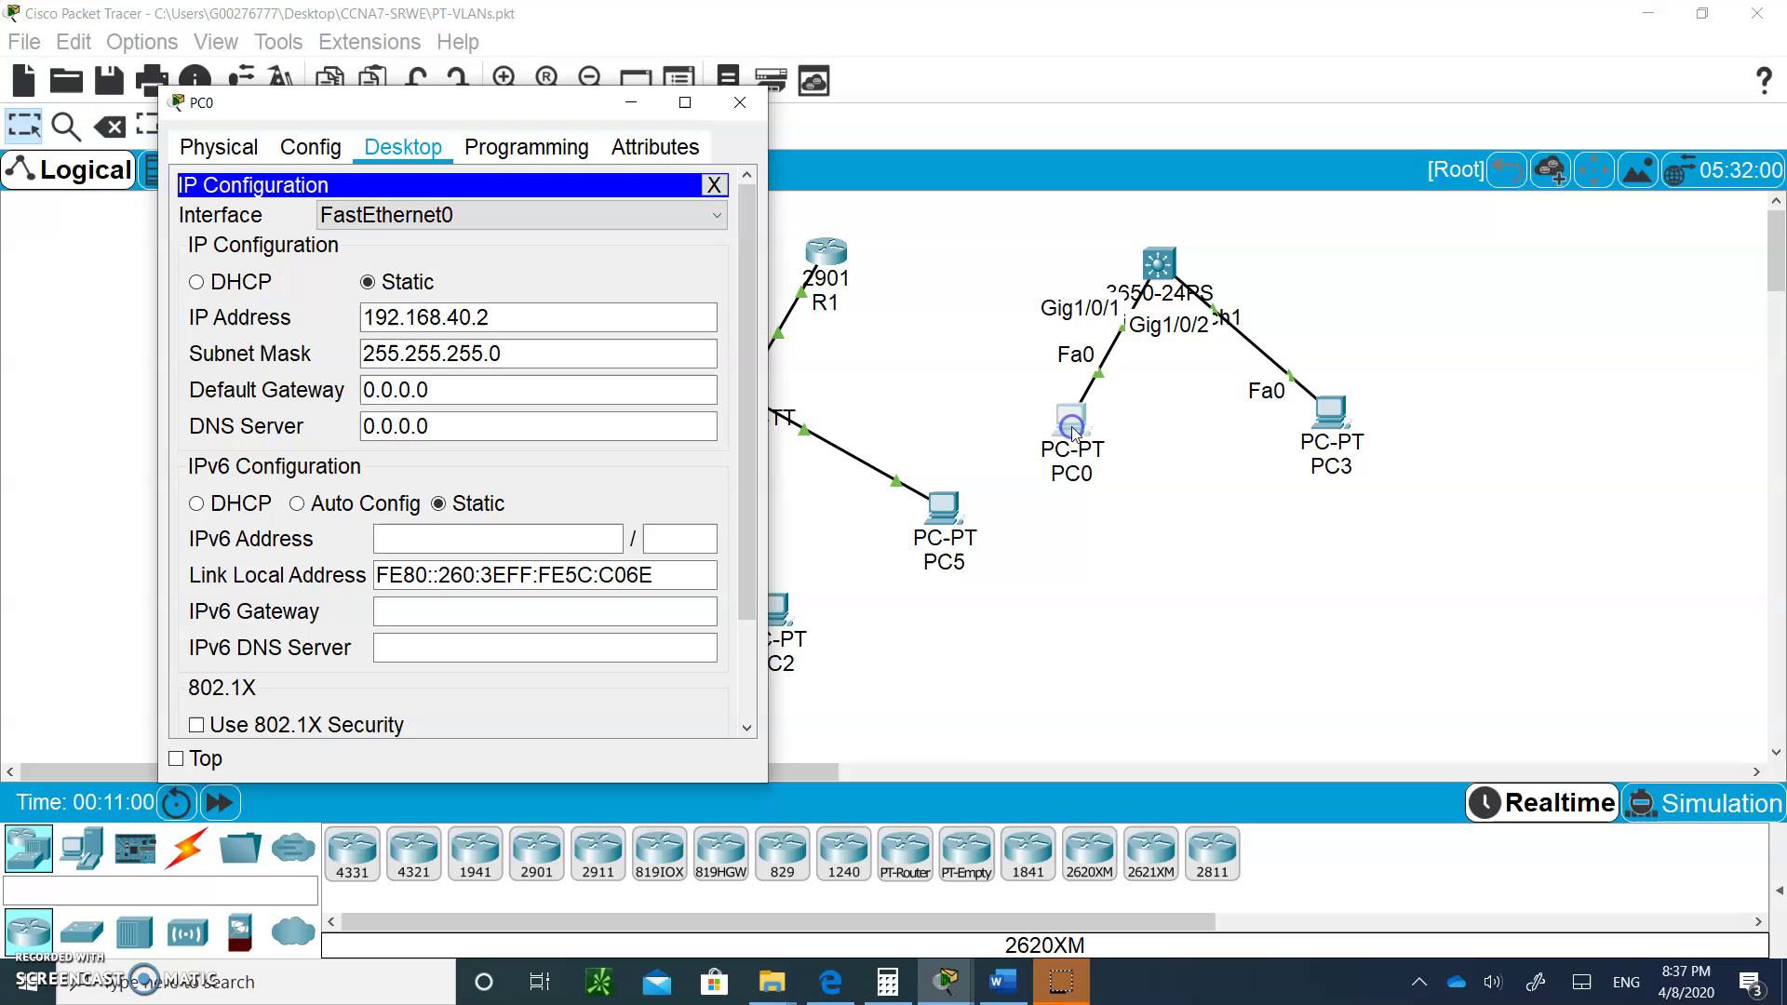
{"action": "left_click", "coordinate": [456, 398]}
{"action": "key", "text": "BackSpace"}
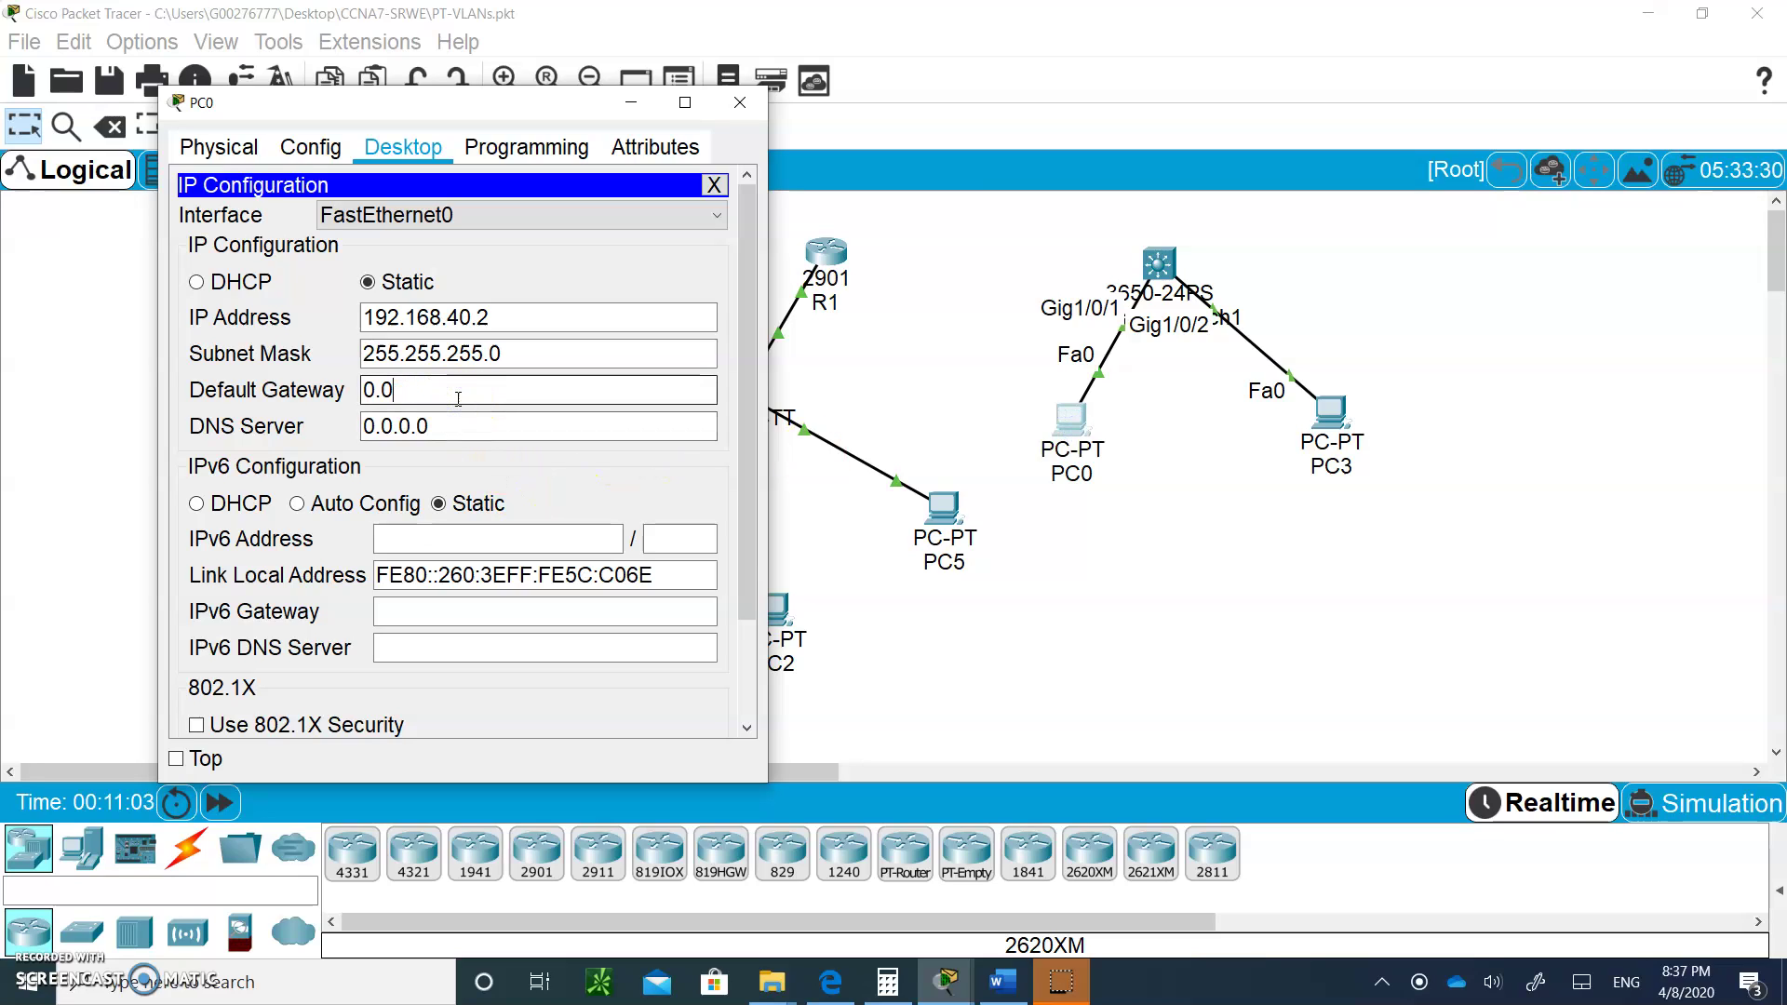
{"action": "type", "text": "1"}
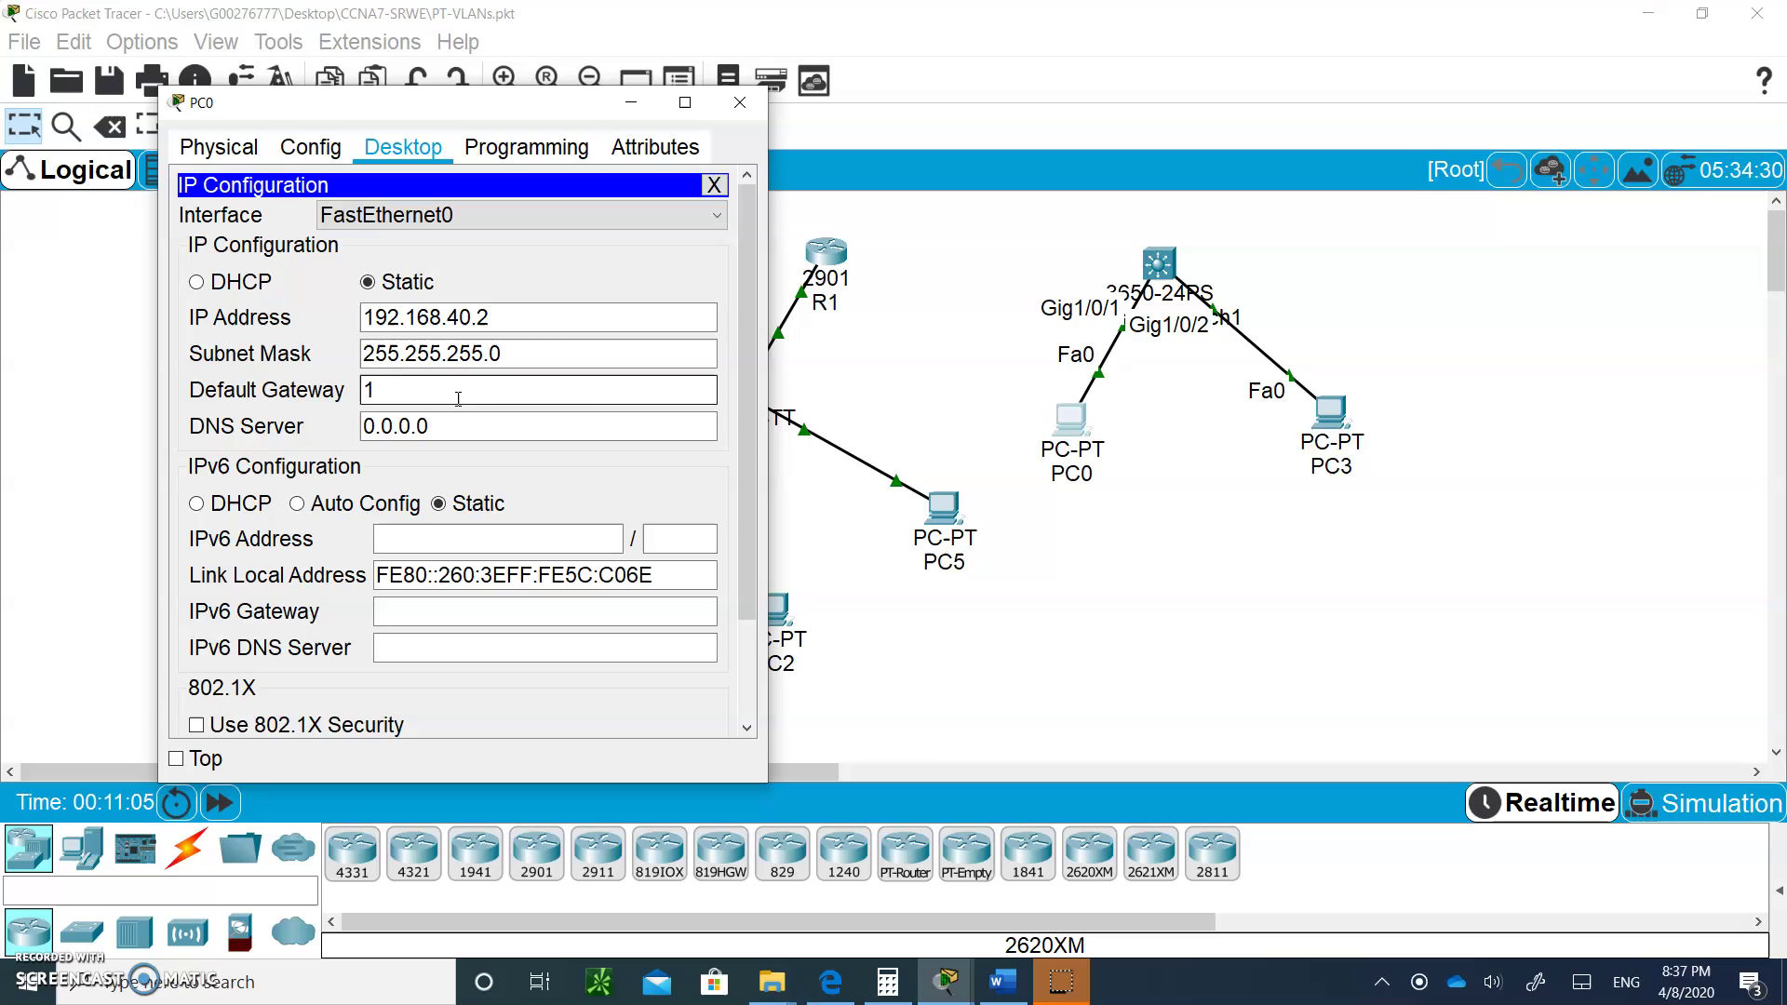
{"action": "type", "text": "92.168"}
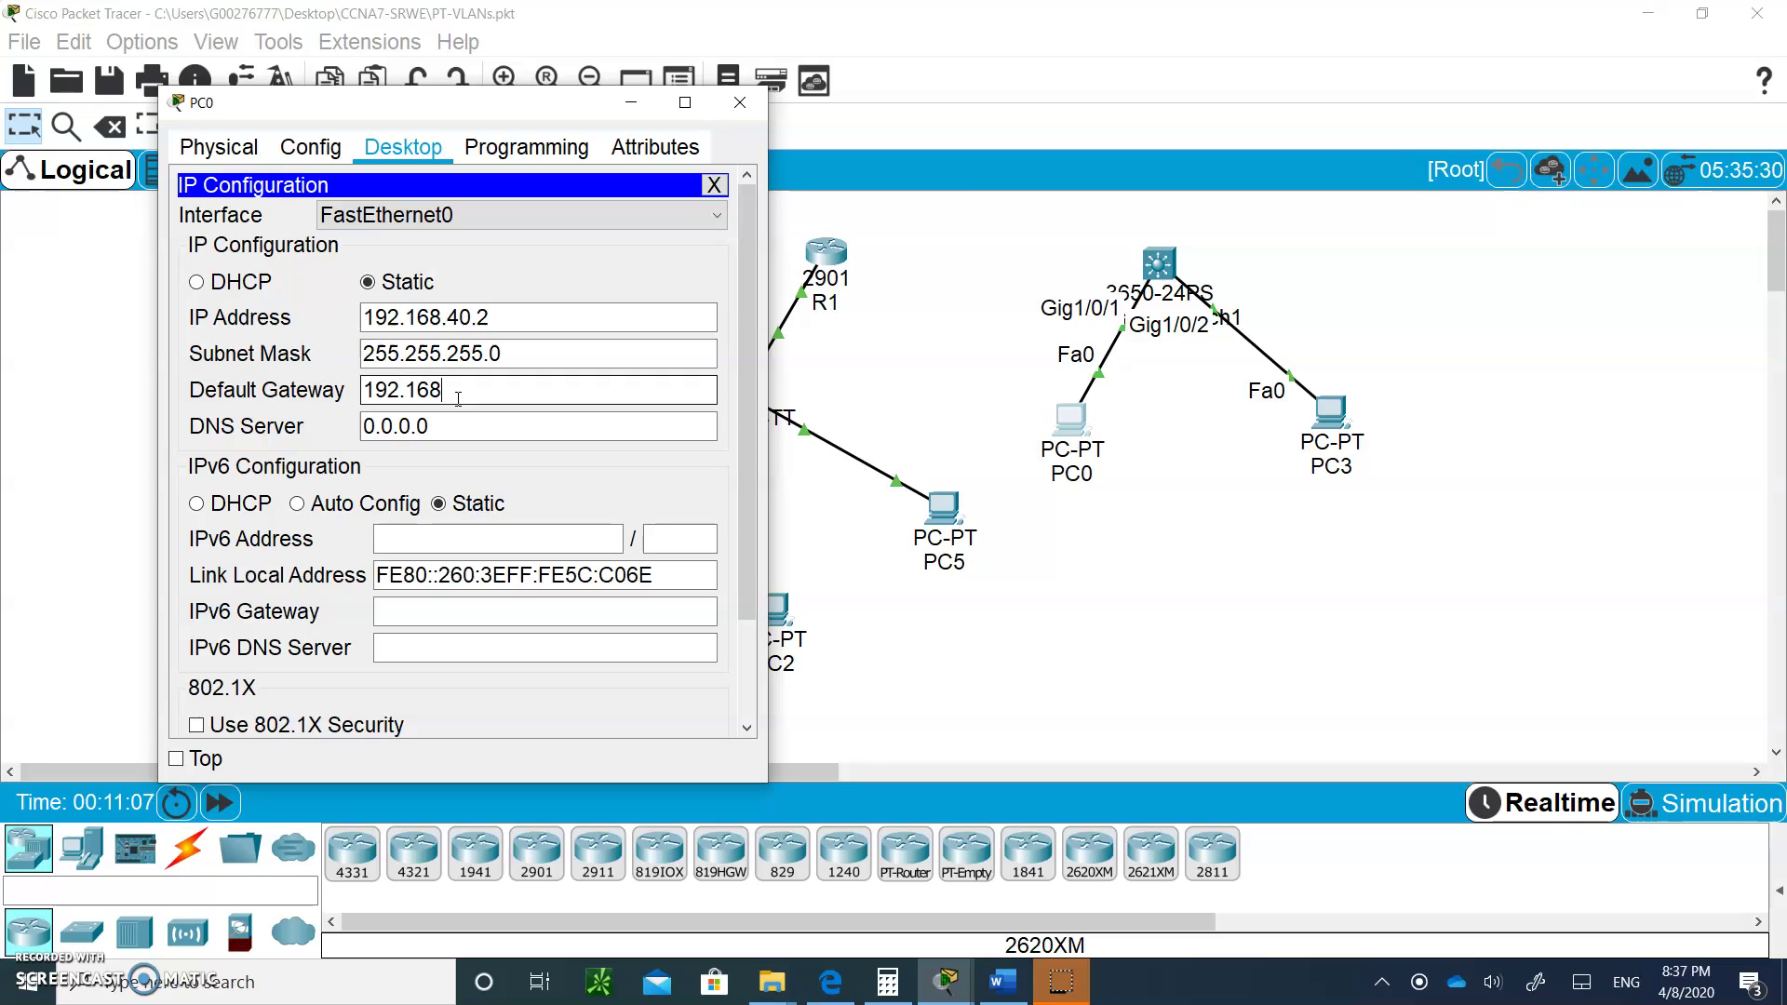
{"action": "type", "text": ".40.1"}
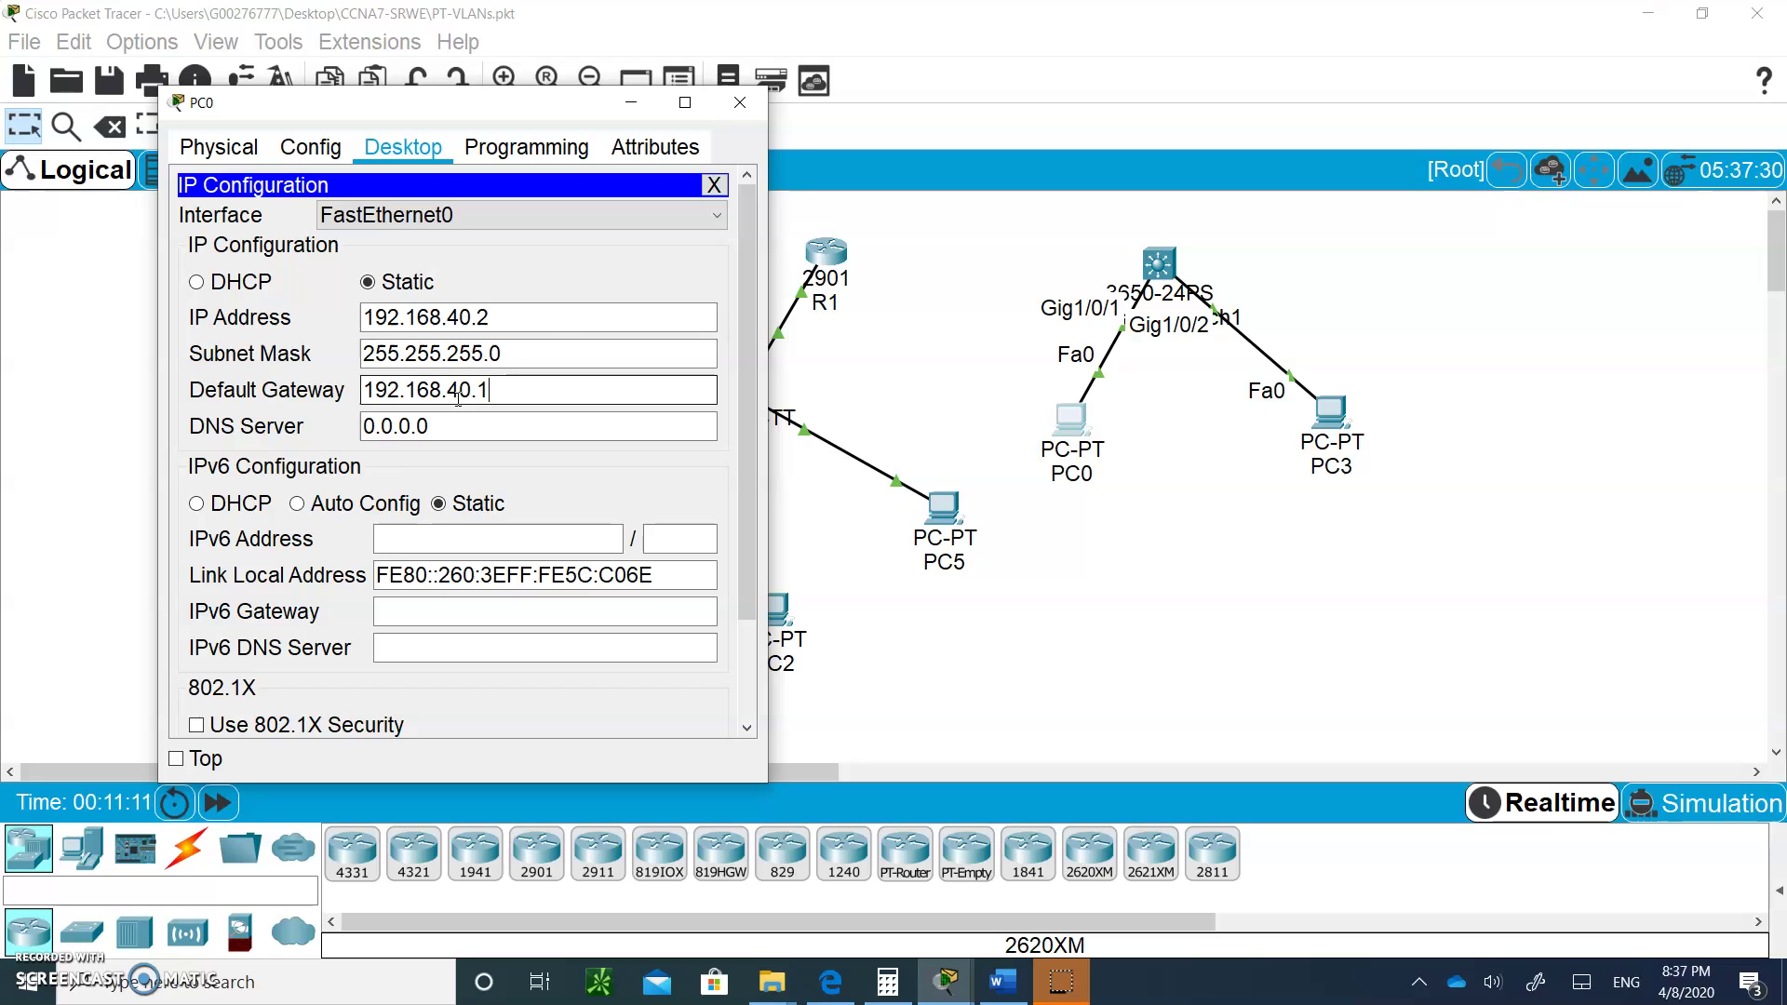
{"action": "left_click", "coordinate": [740, 103]}
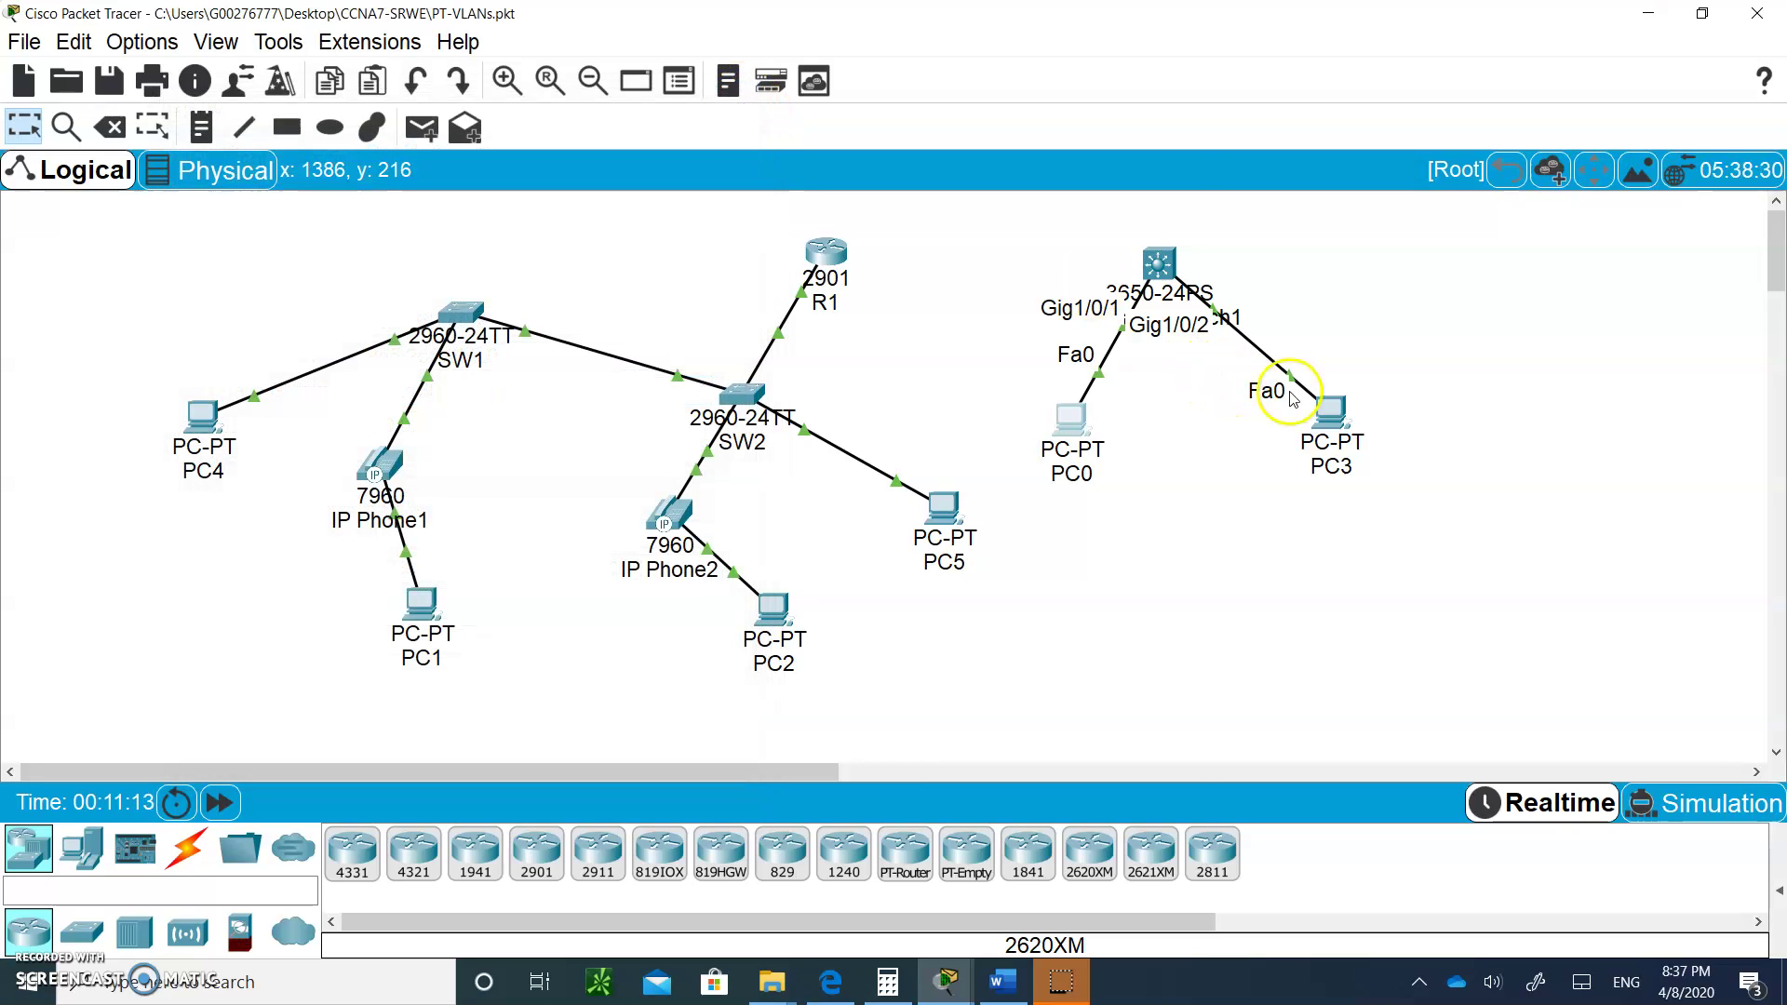
Step: Set PC3's default gateway to 192.168.50.1
{"action": "left_click", "coordinate": [1349, 413]}
{"action": "left_click", "coordinate": [917, 407]}
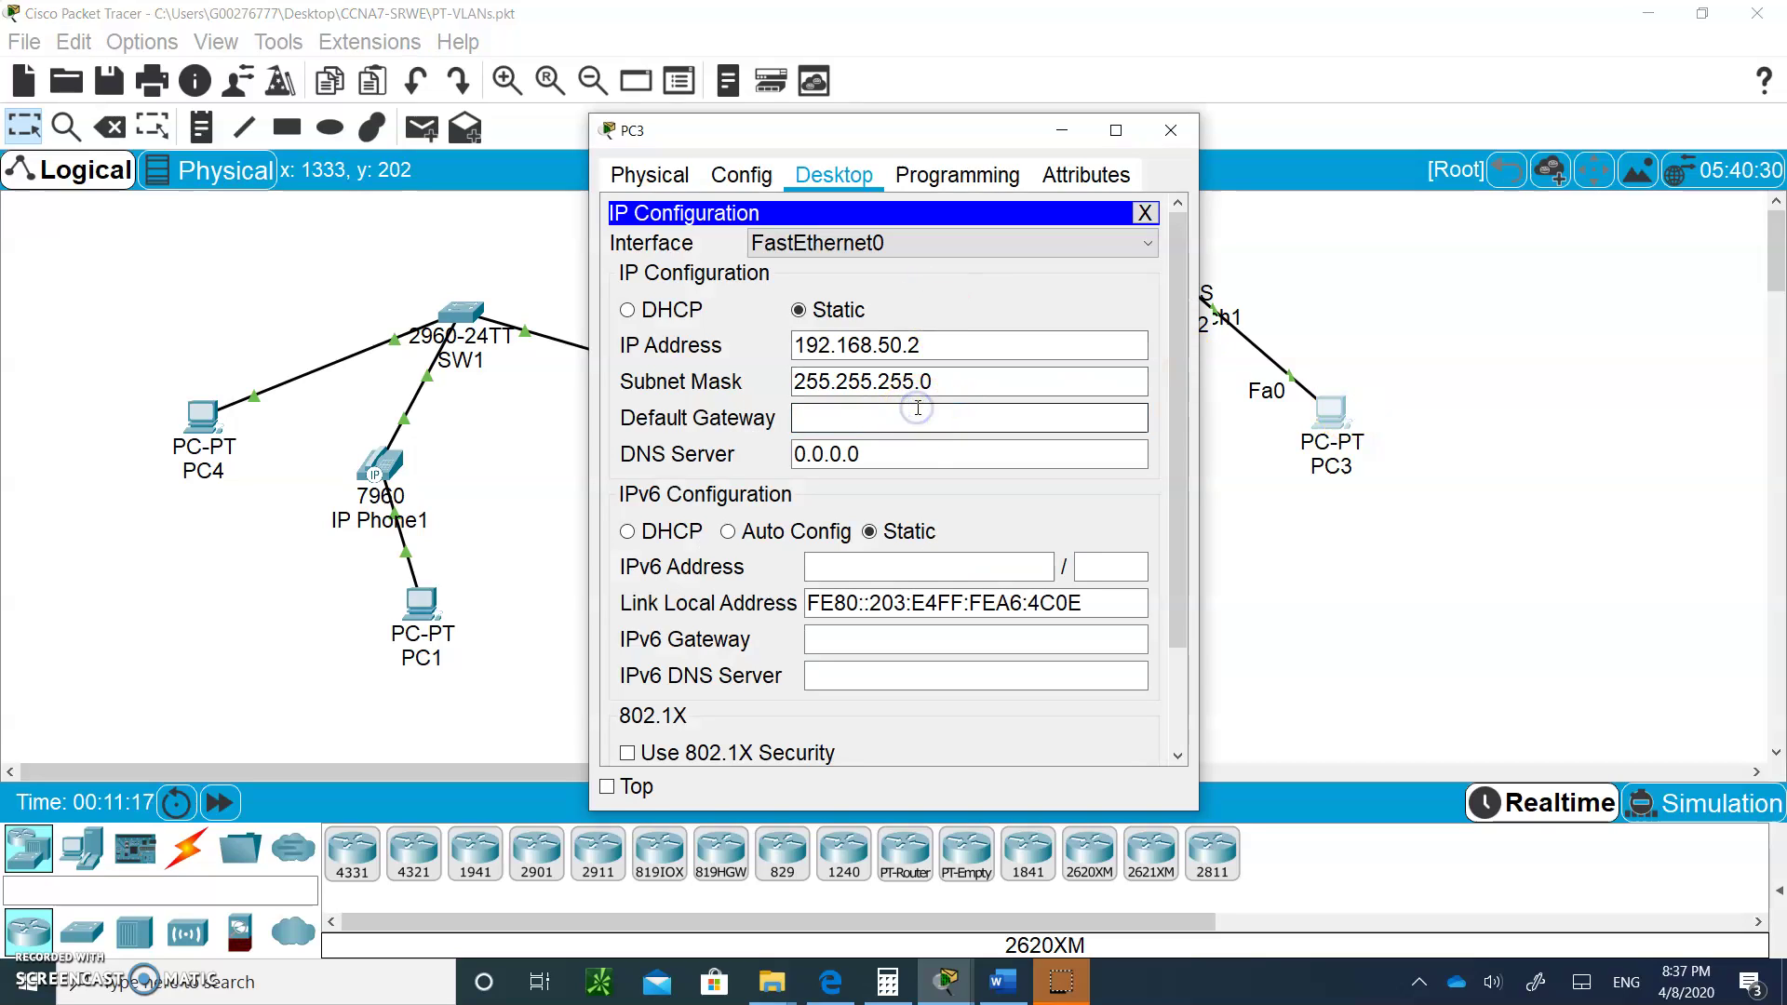
{"action": "type", "text": "192.168.50"}
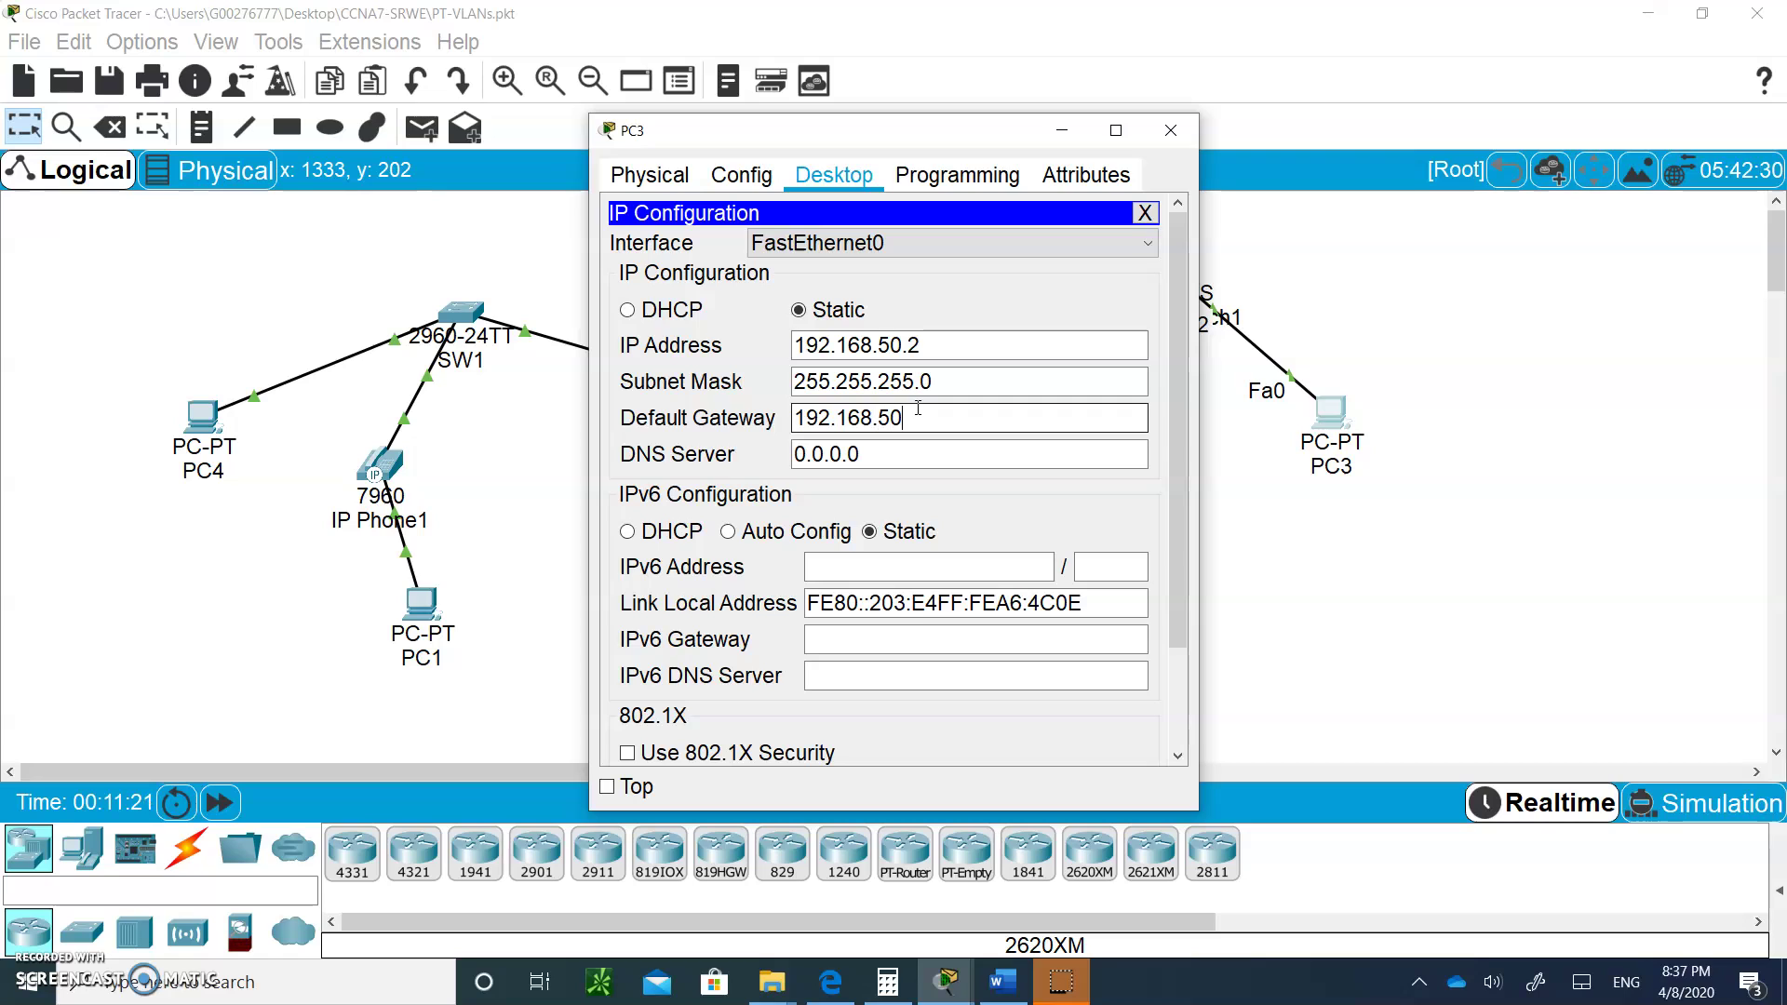
{"action": "type", "text": ".1"}
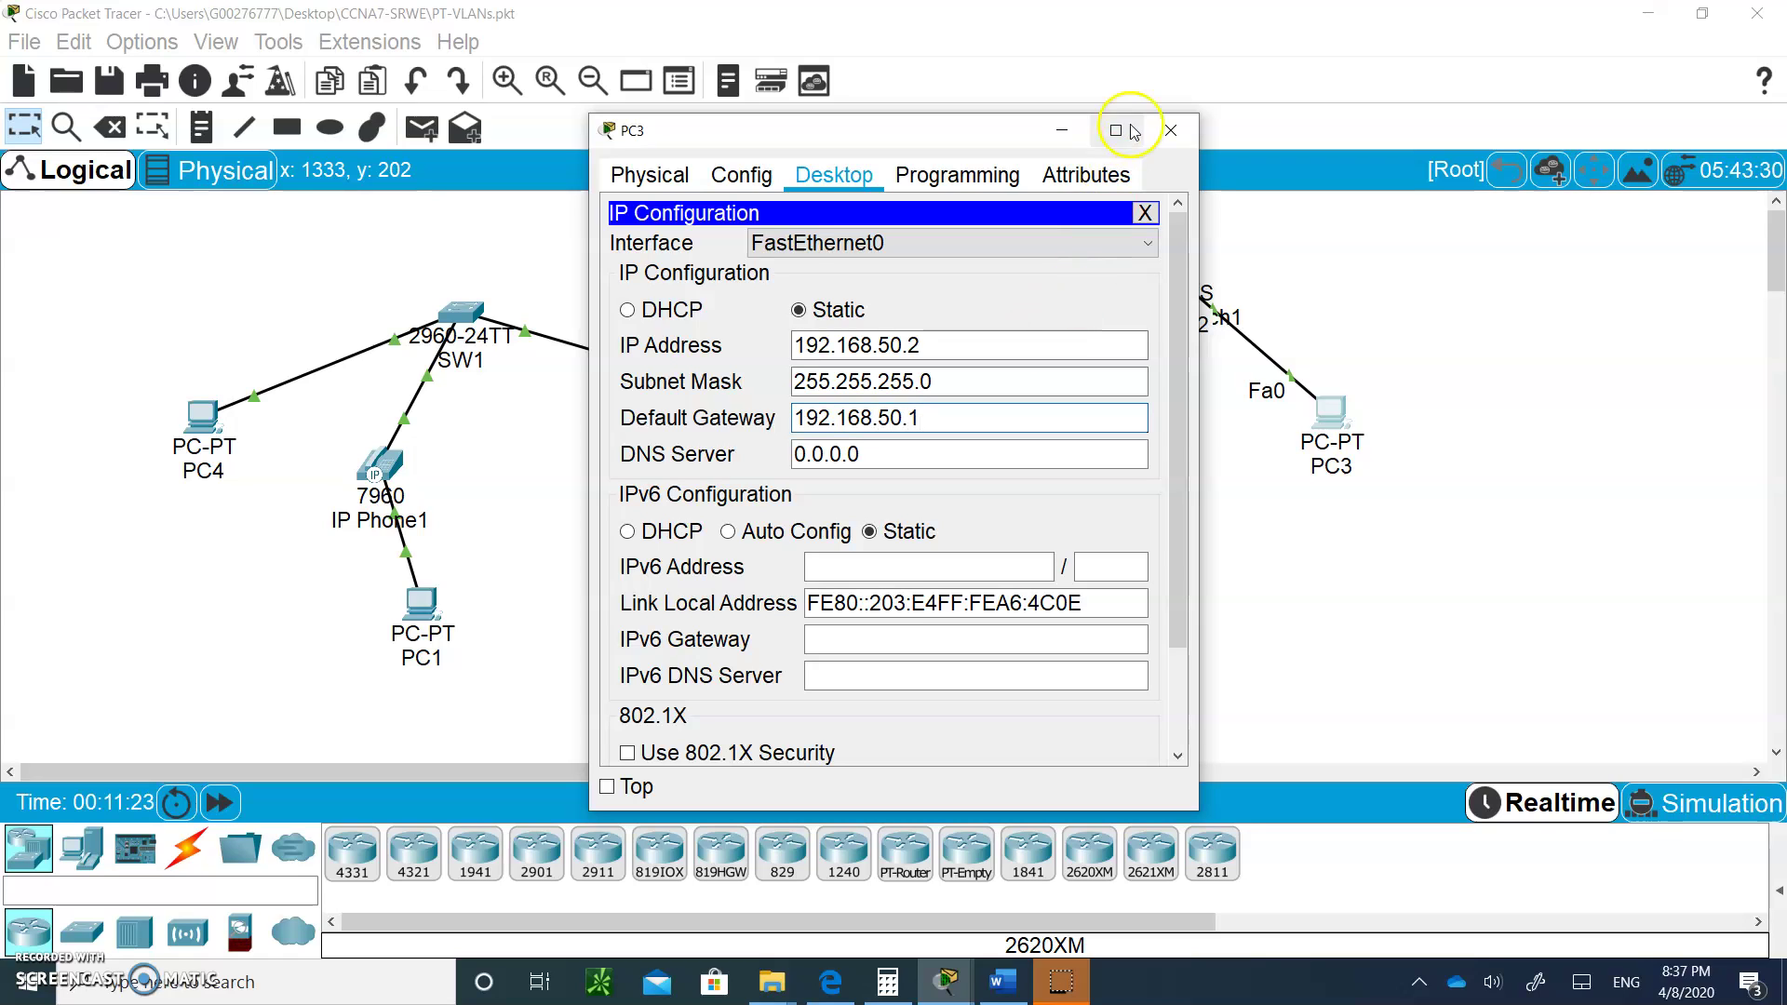
{"action": "left_click", "coordinate": [1171, 129]}
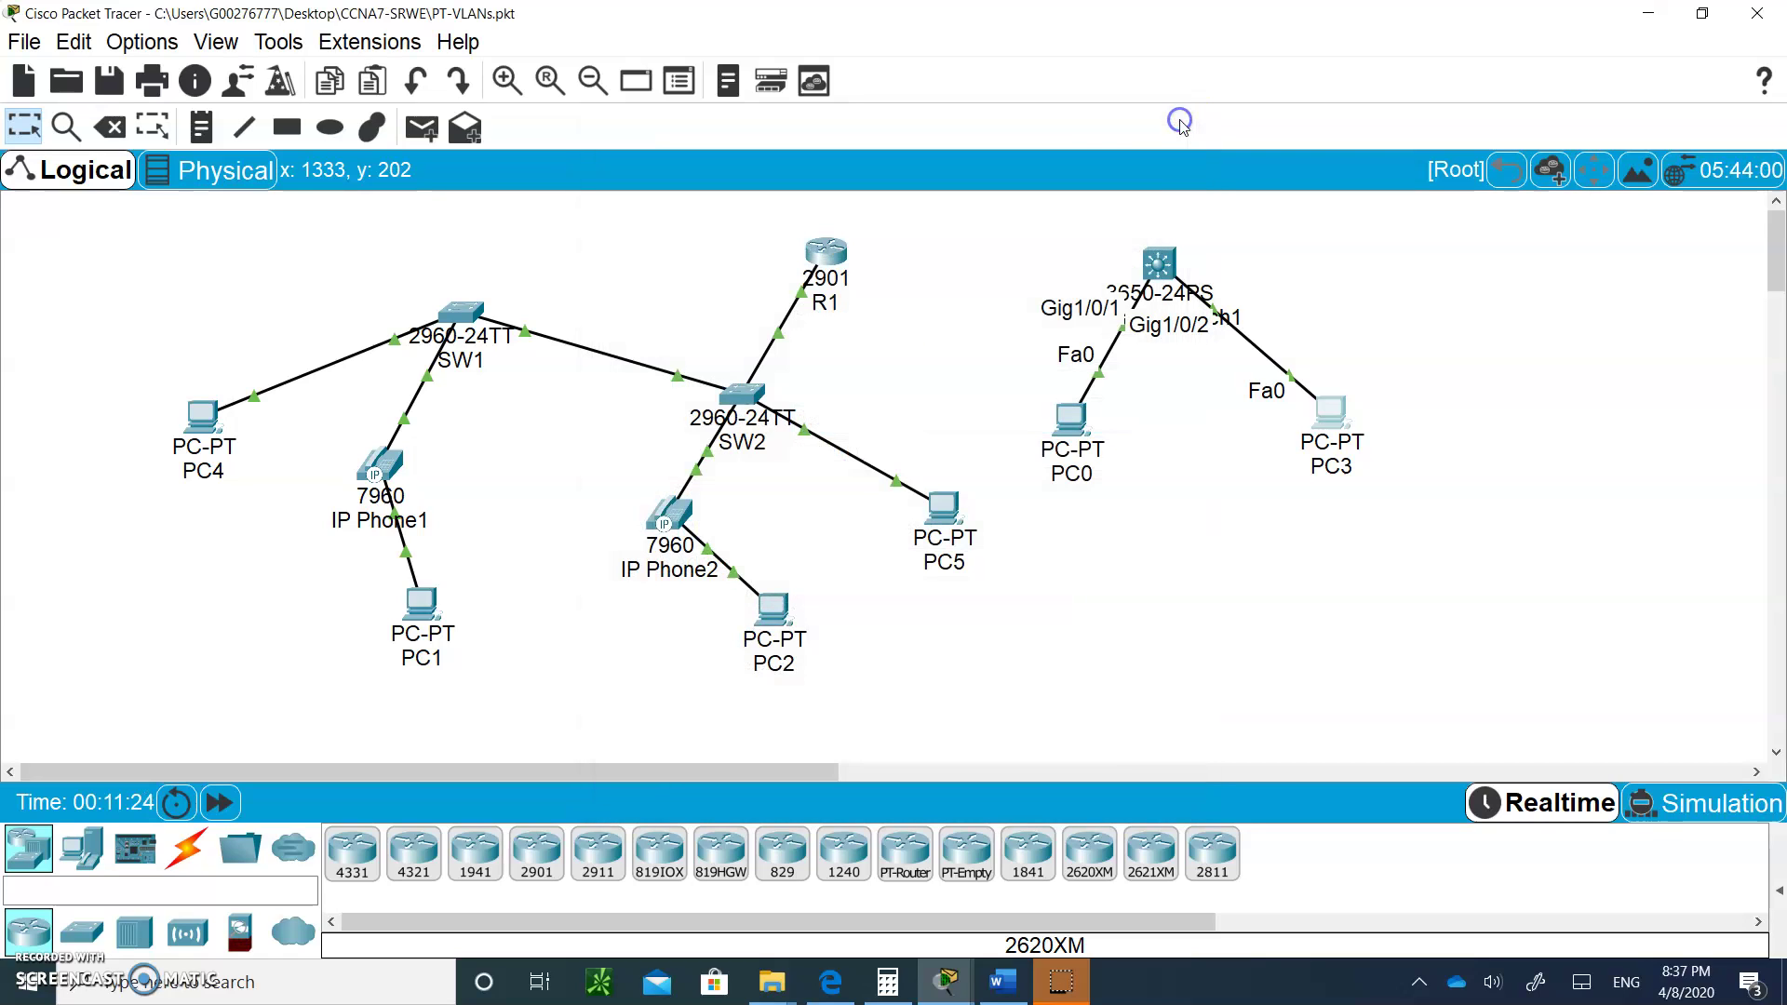
Step: Recall and rerun ping 192.168.50.2 in a widened PC0 Command Prompt, getting 4 replies, 0% loss
{"action": "left_click", "coordinate": [1070, 420]}
{"action": "left_click", "coordinate": [1008, 333]}
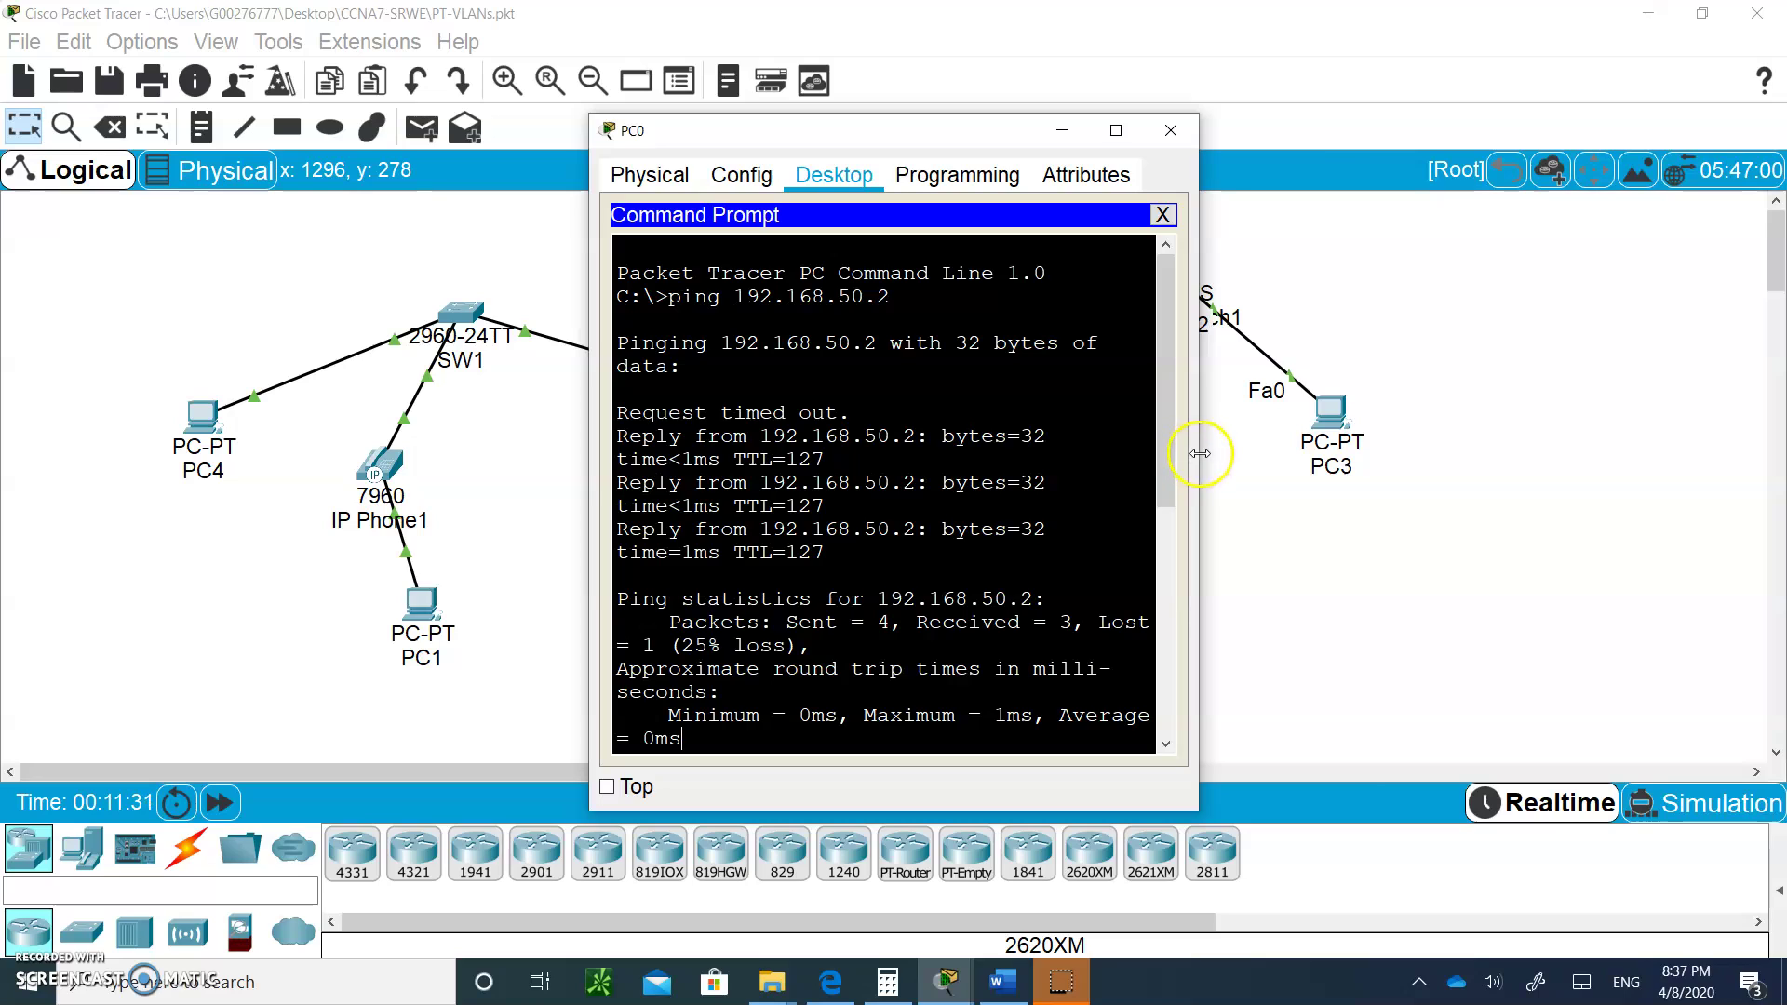
{"action": "left_click_drag", "start_coordinate": [1198, 454], "coordinate": [1372, 484]}
{"action": "left_click", "coordinate": [917, 750]}
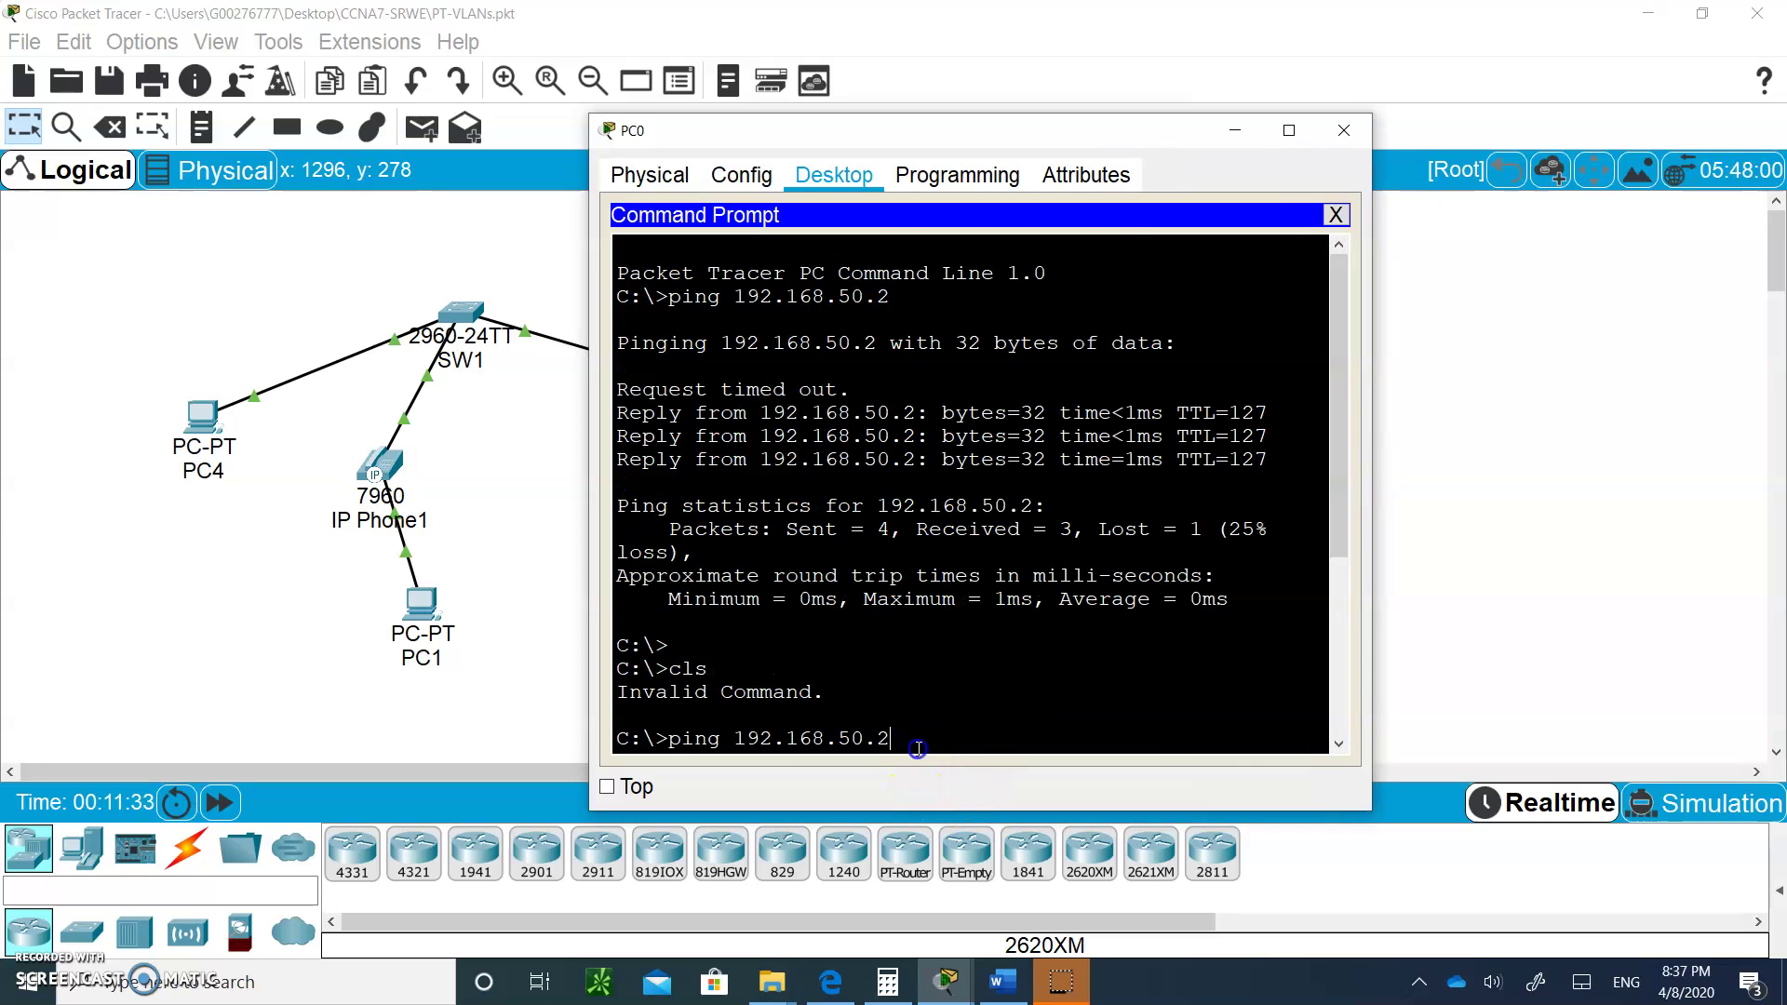
{"action": "key", "text": "Return"}
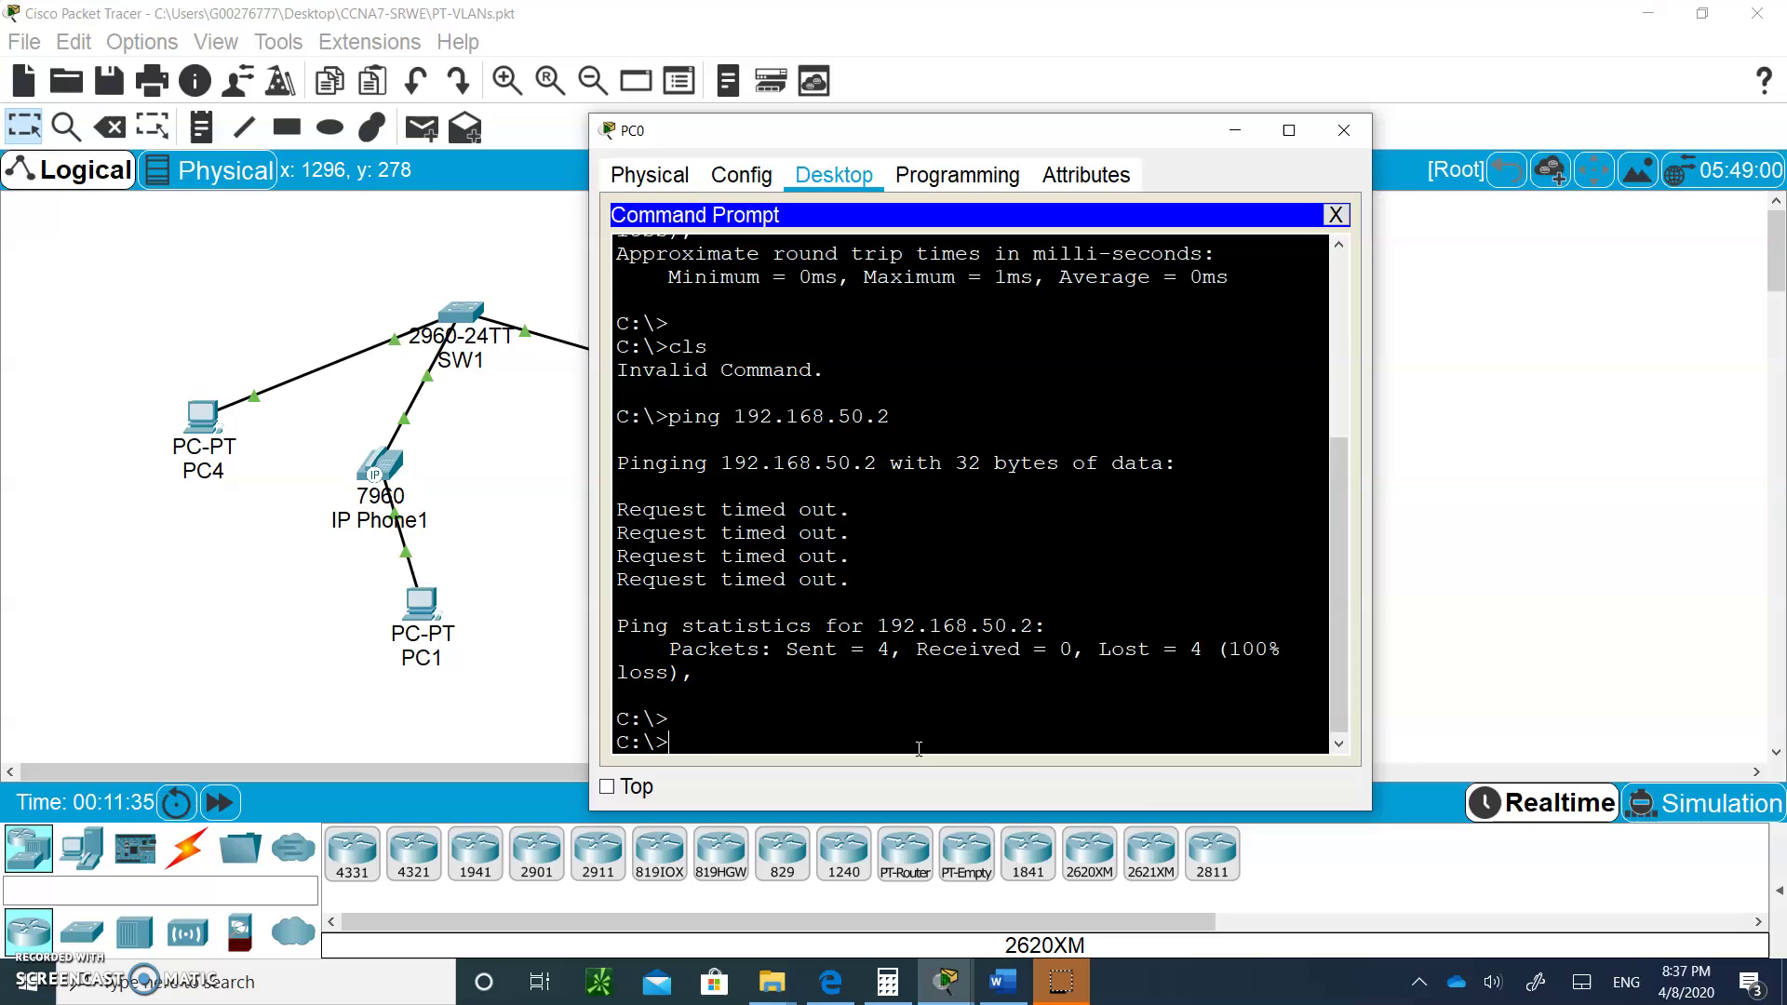
{"action": "key", "text": "Up"}
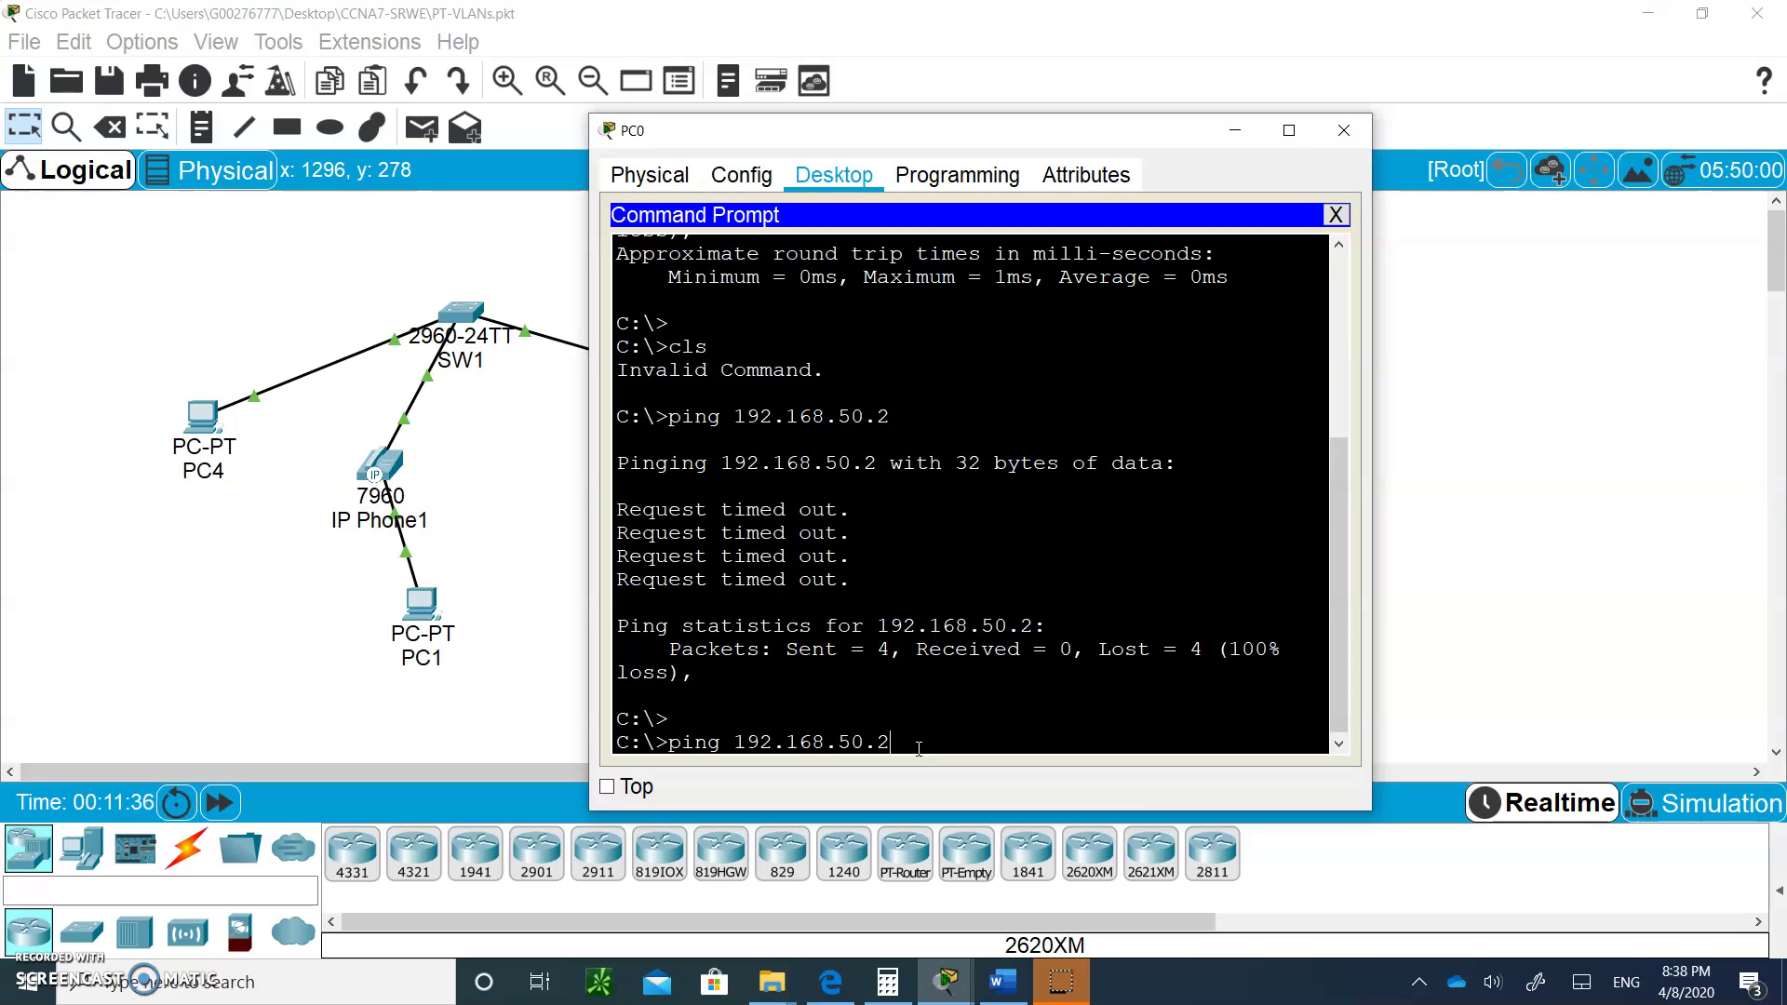
{"action": "key", "text": "Return"}
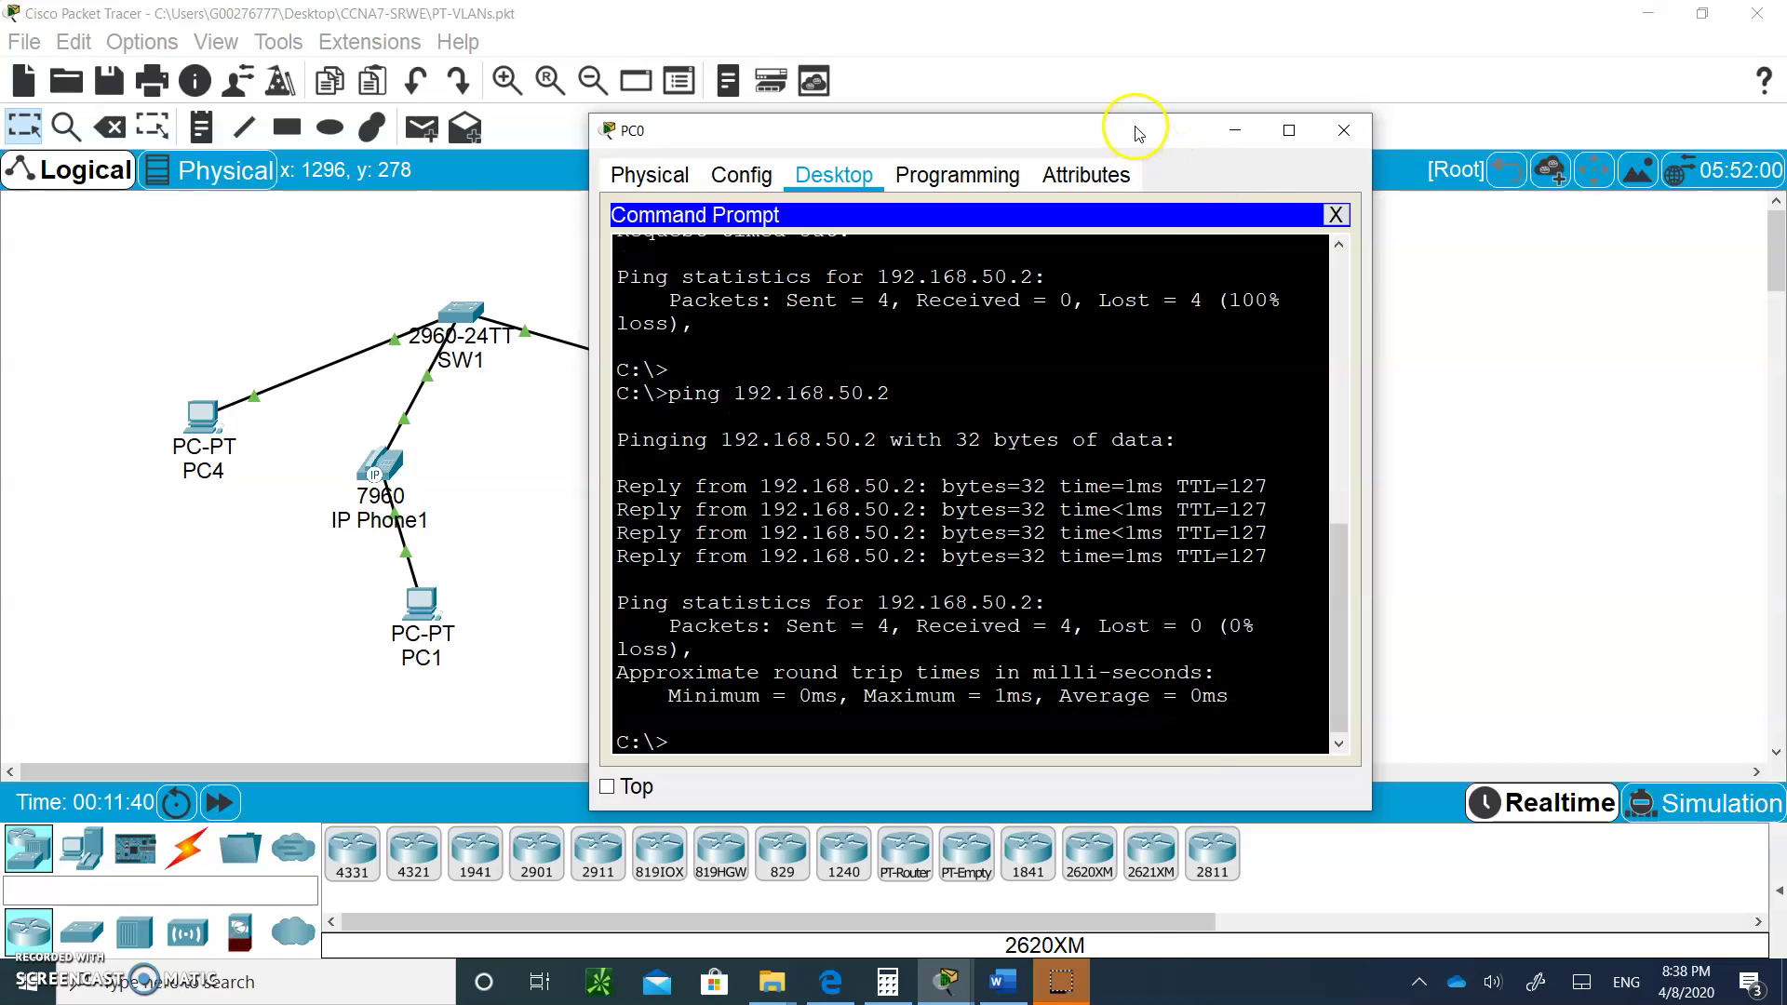
{"action": "left_click_drag", "start_coordinate": [1137, 133], "coordinate": [653, 433]}
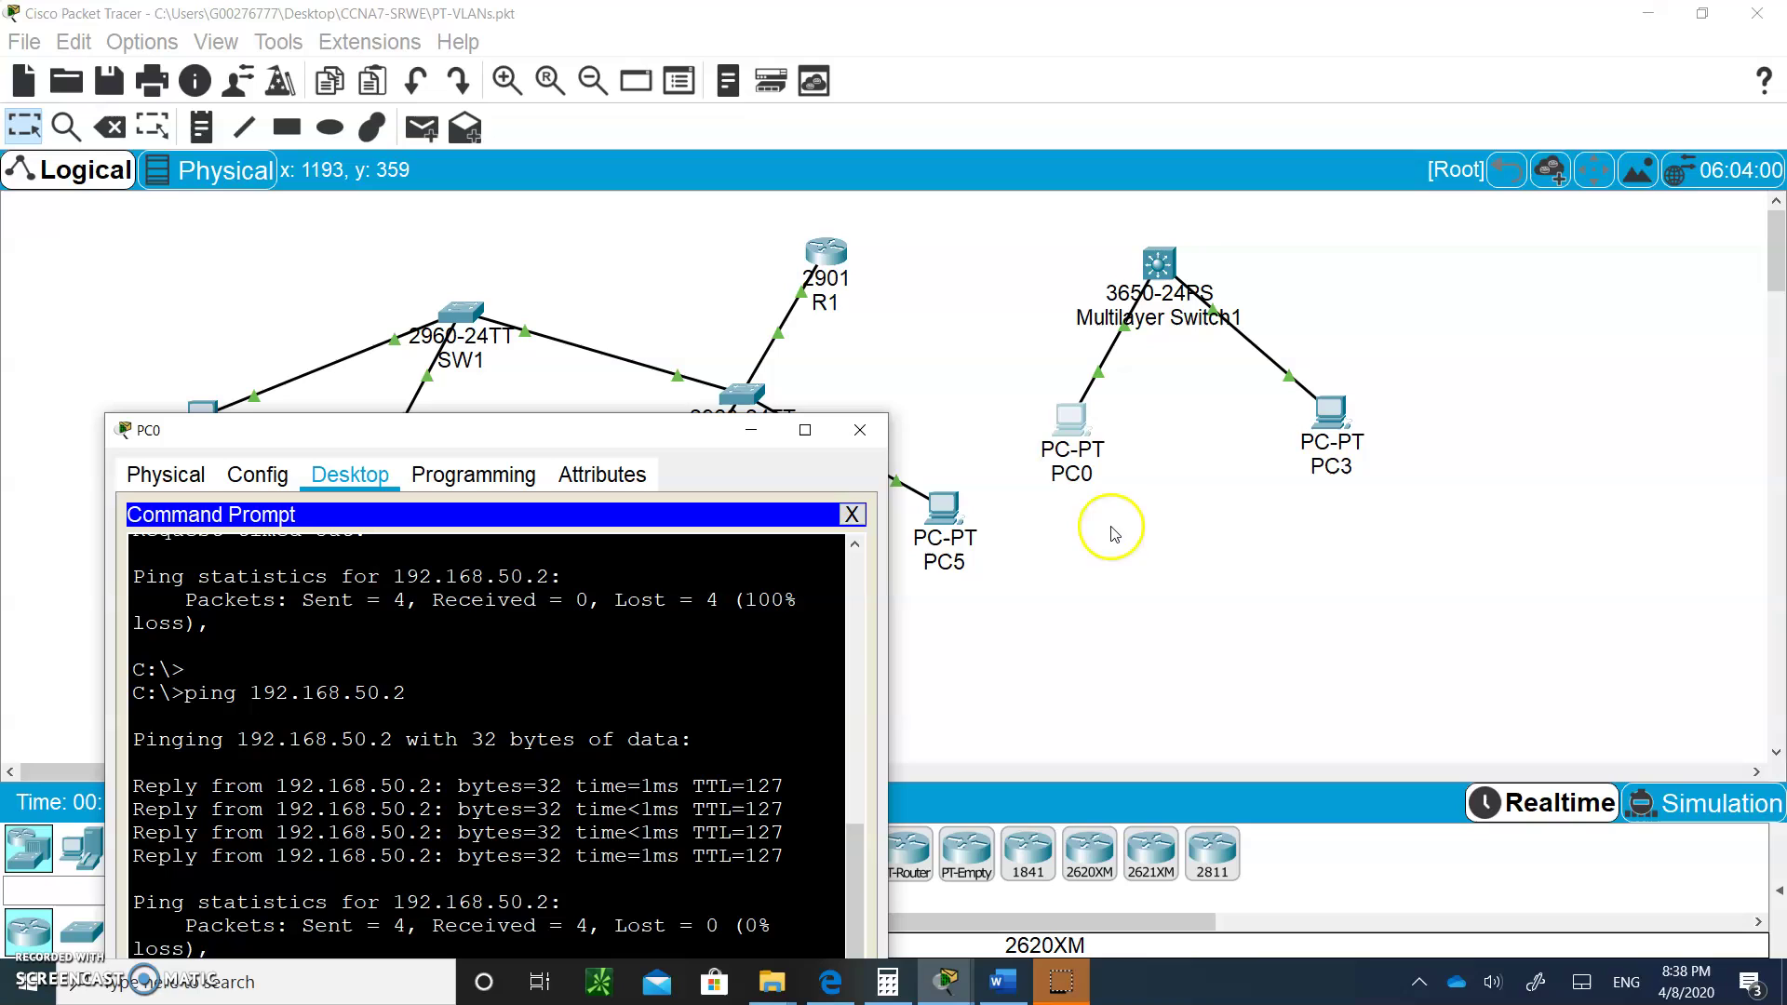
Step: Place two new generic PCs, PC6 near R1 and PC7 right of the switch
{"action": "left_click", "coordinate": [859, 429]}
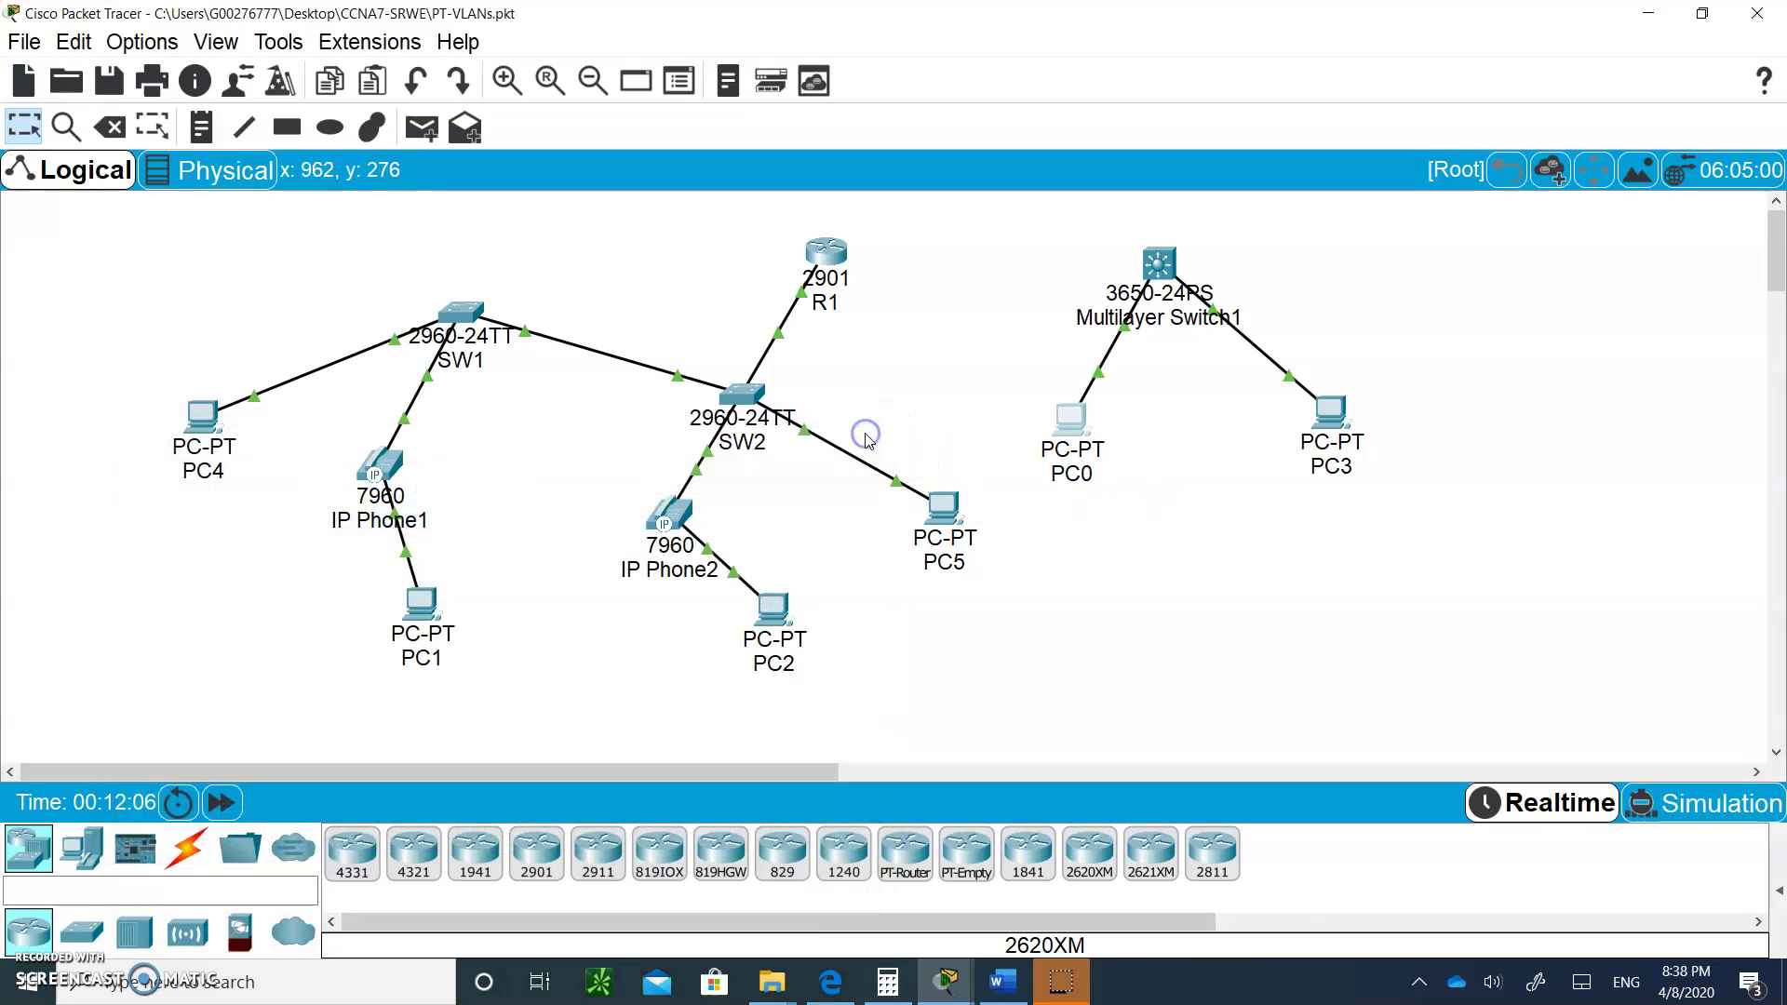
{"action": "left_click", "coordinate": [86, 849]}
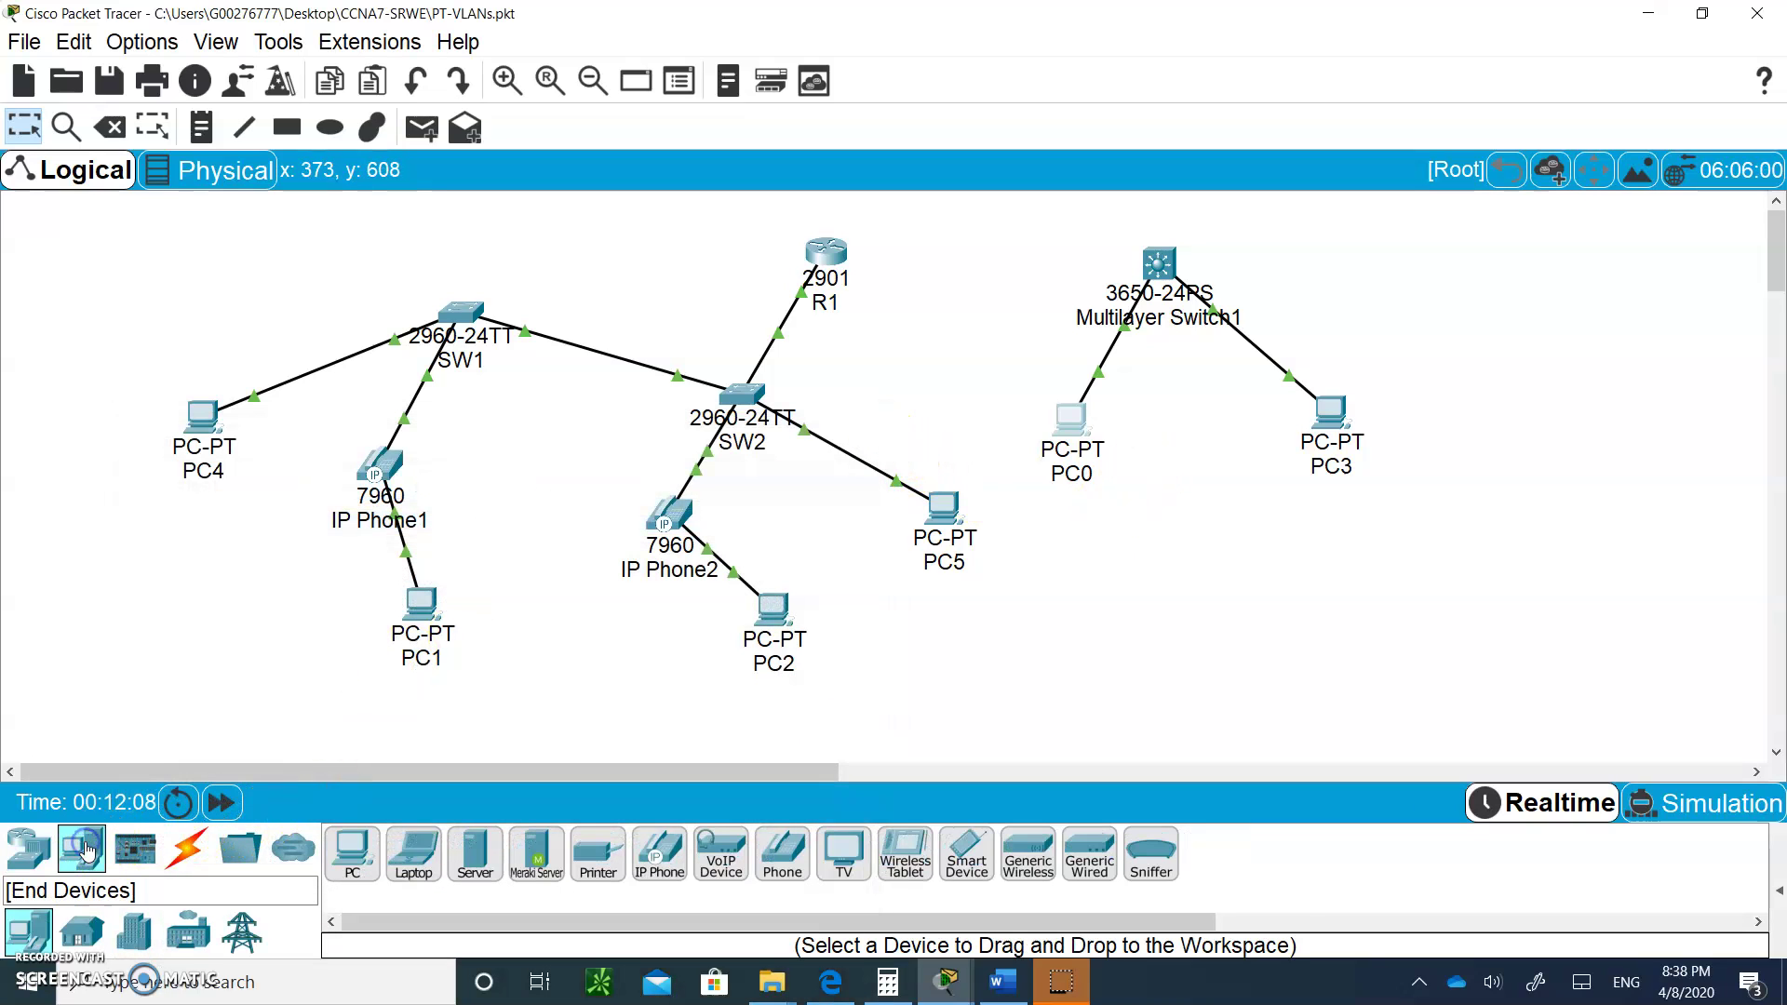
{"action": "left_click_drag", "start_coordinate": [351, 851], "coordinate": [991, 351]}
{"action": "left_click", "coordinate": [989, 350]}
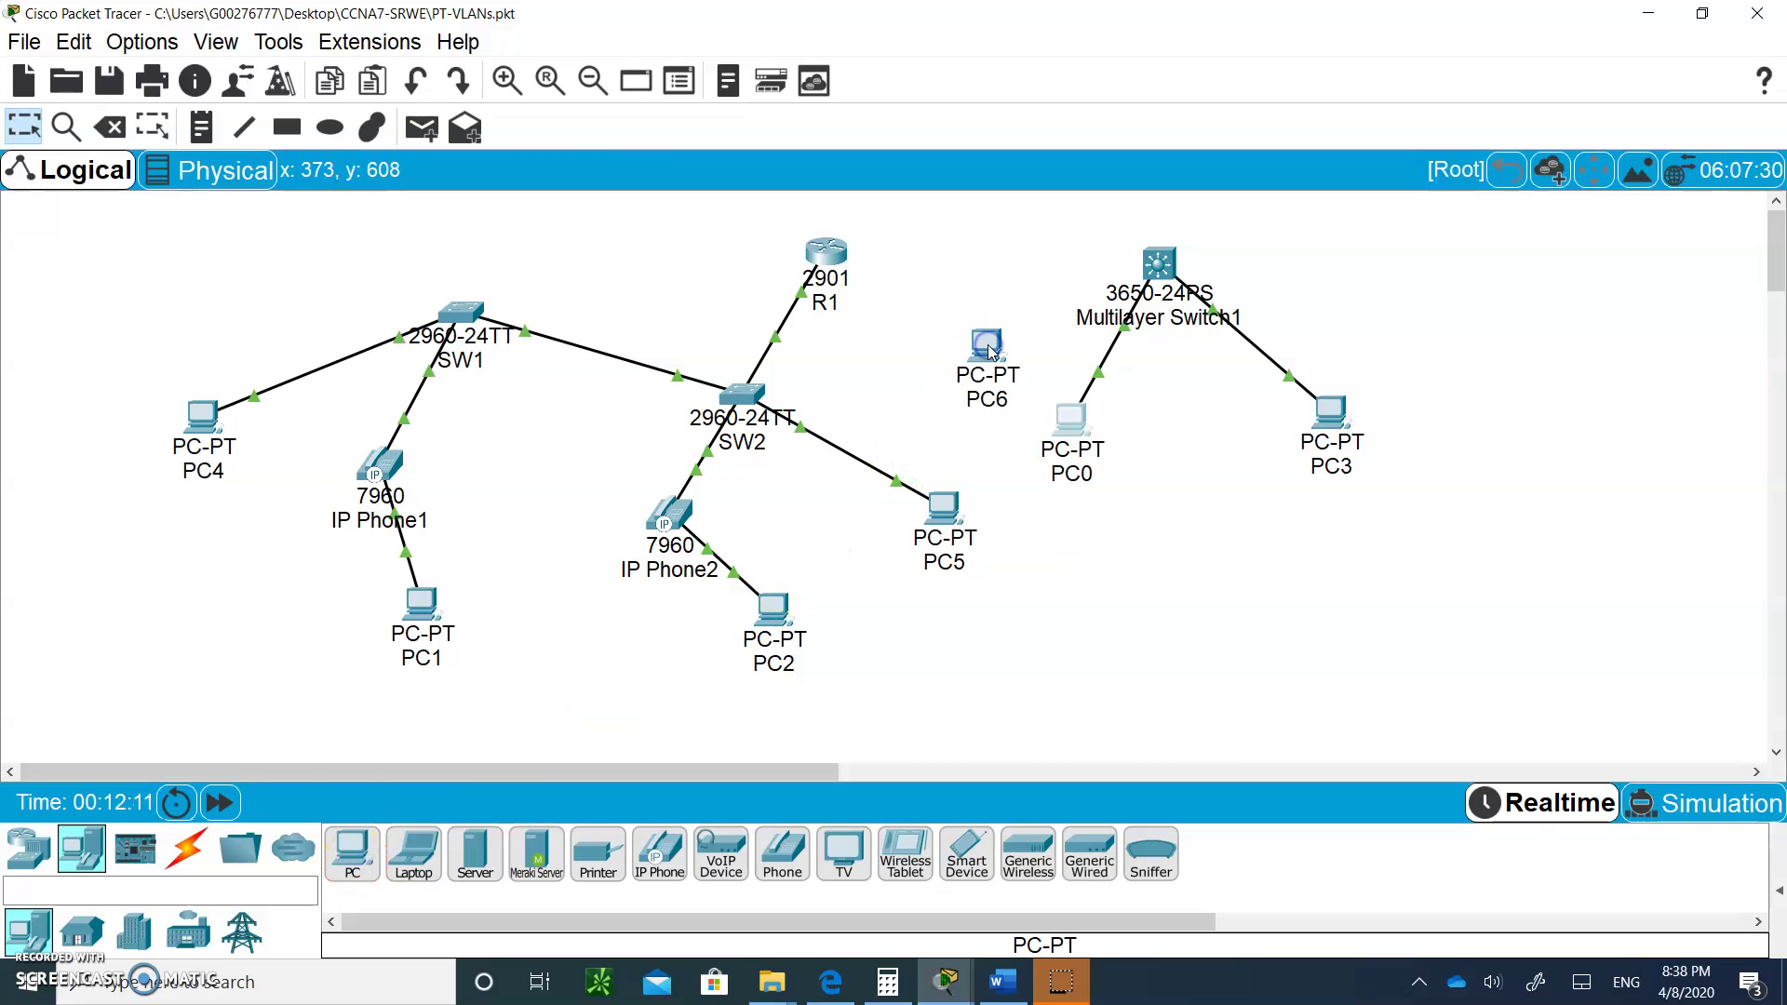
{"action": "left_click", "coordinate": [346, 842]}
{"action": "left_click", "coordinate": [1383, 331]}
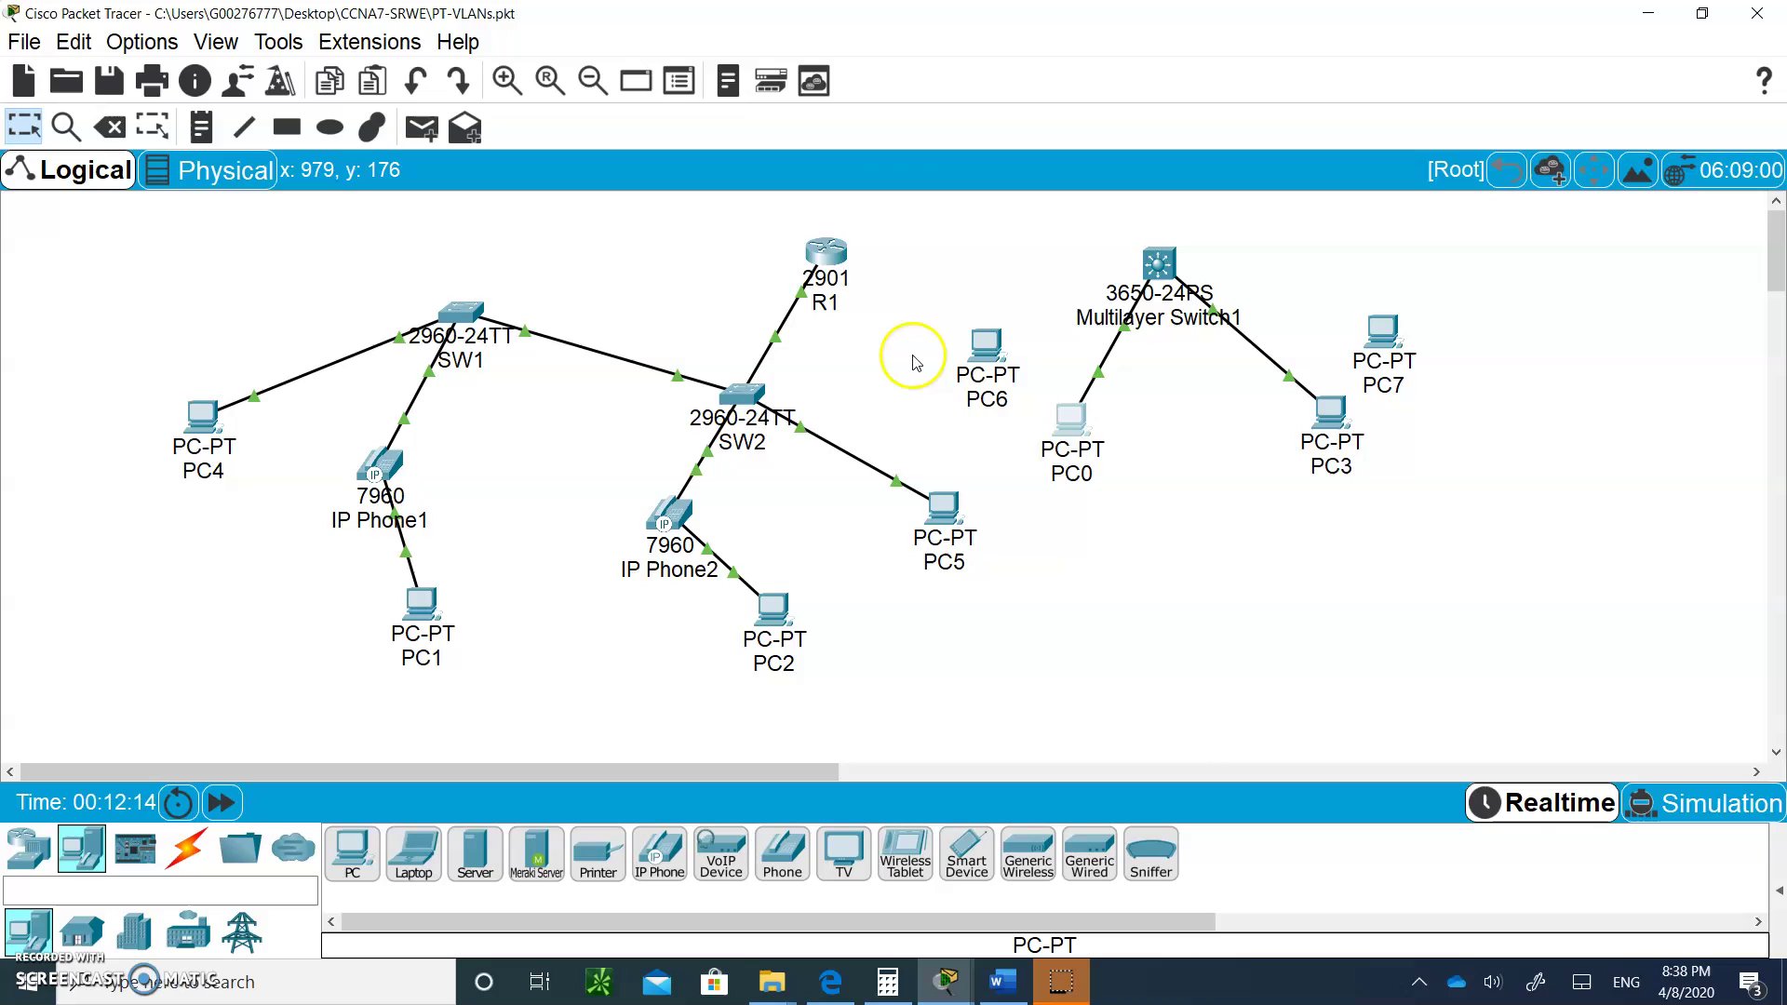
Step: Give PC6 static IP 192.168.40.3, mask 255.255.255.0 and gateway 192.168.40.1
{"action": "left_click", "coordinate": [991, 346]}
{"action": "left_click", "coordinate": [834, 175]}
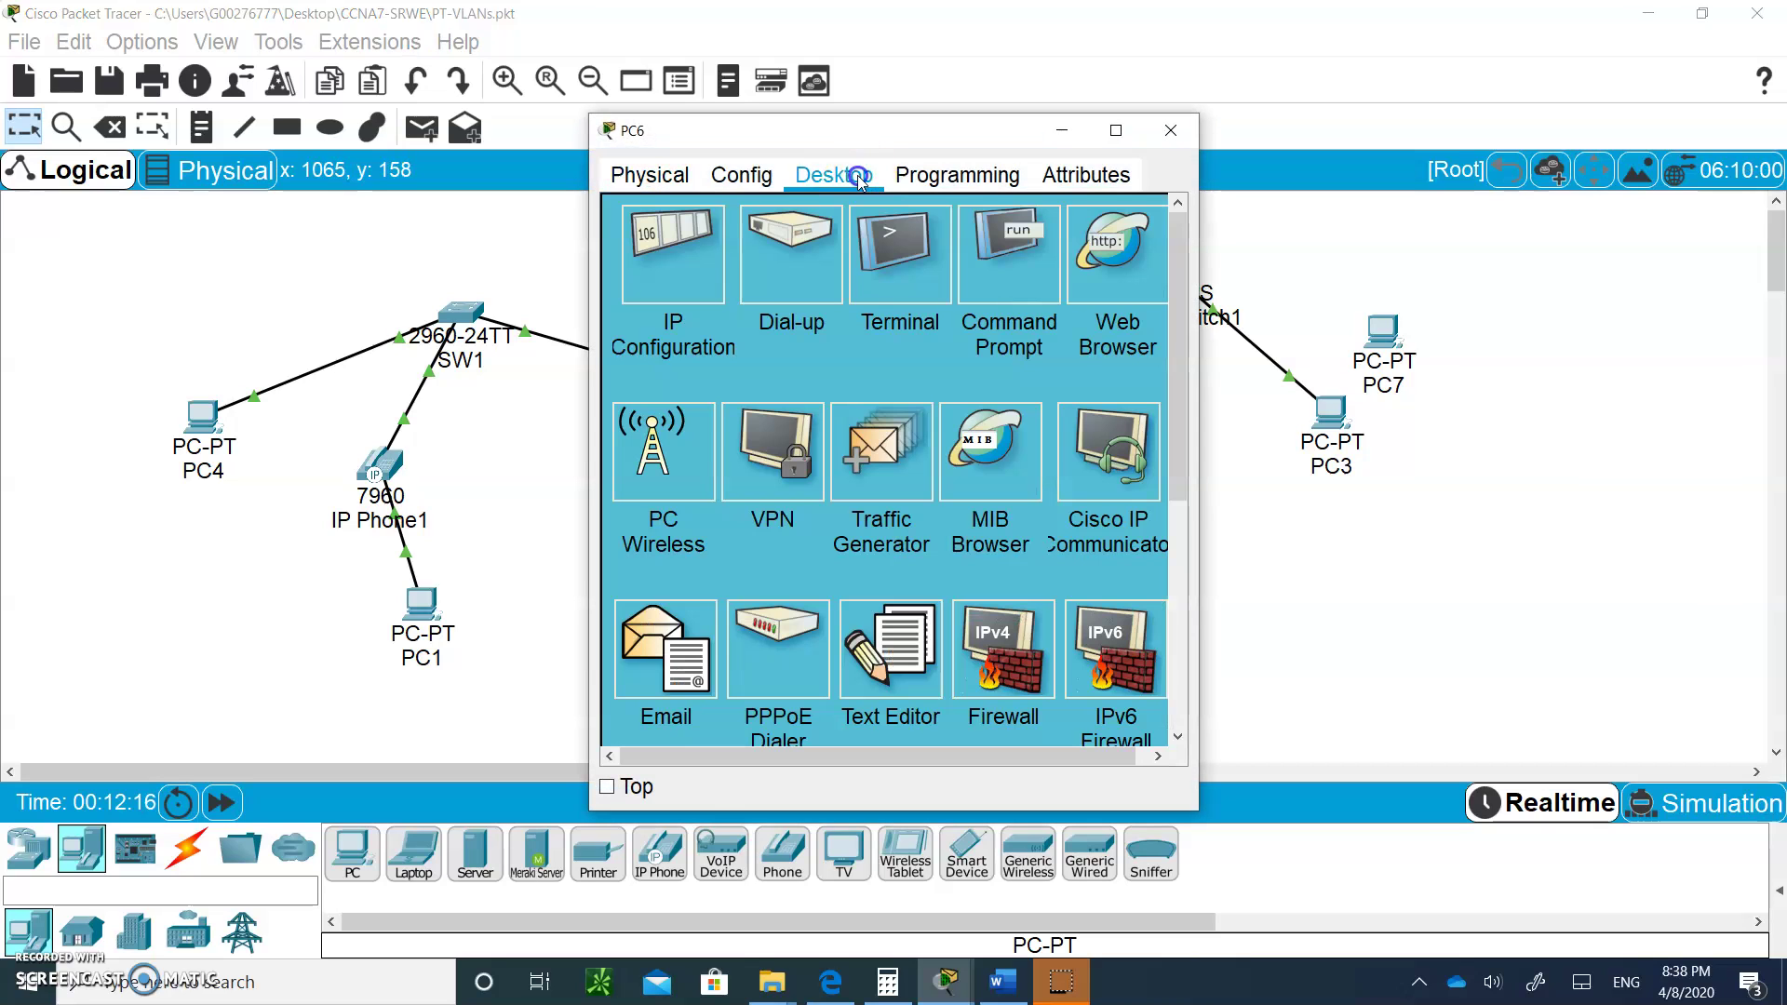
{"action": "left_click", "coordinate": [724, 252]}
{"action": "left_click", "coordinate": [823, 340]}
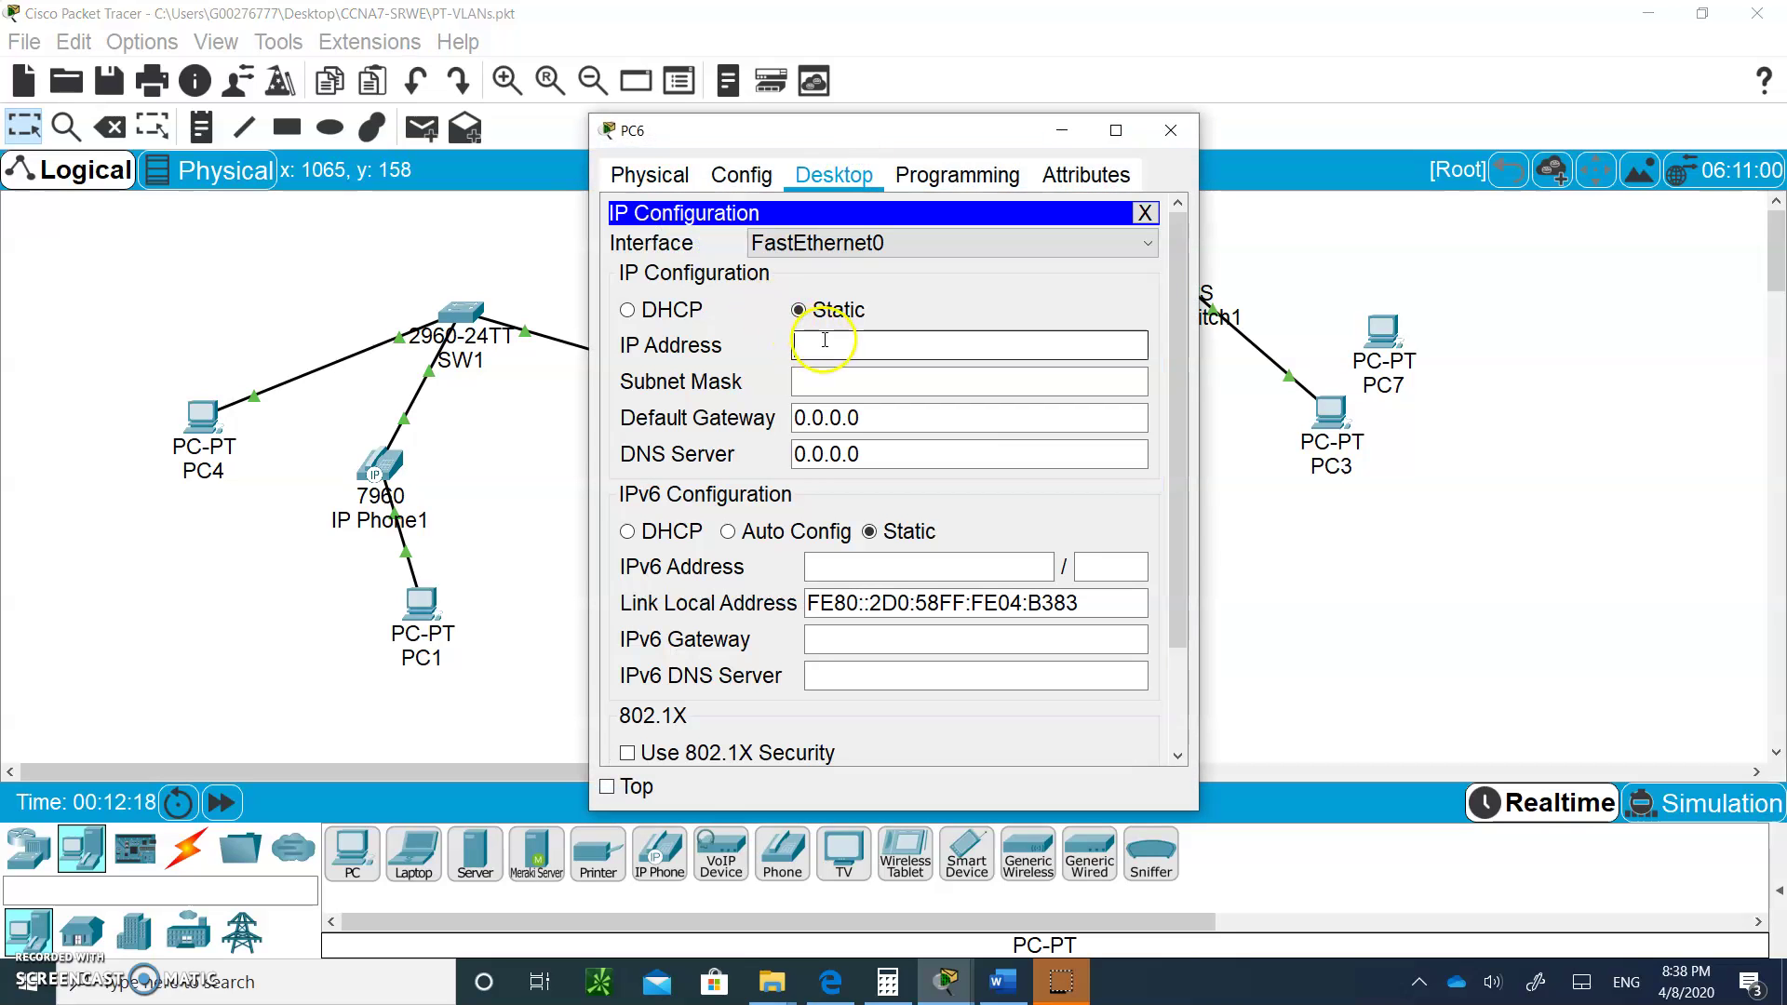
{"action": "type", "text": "192.168.40.3"}
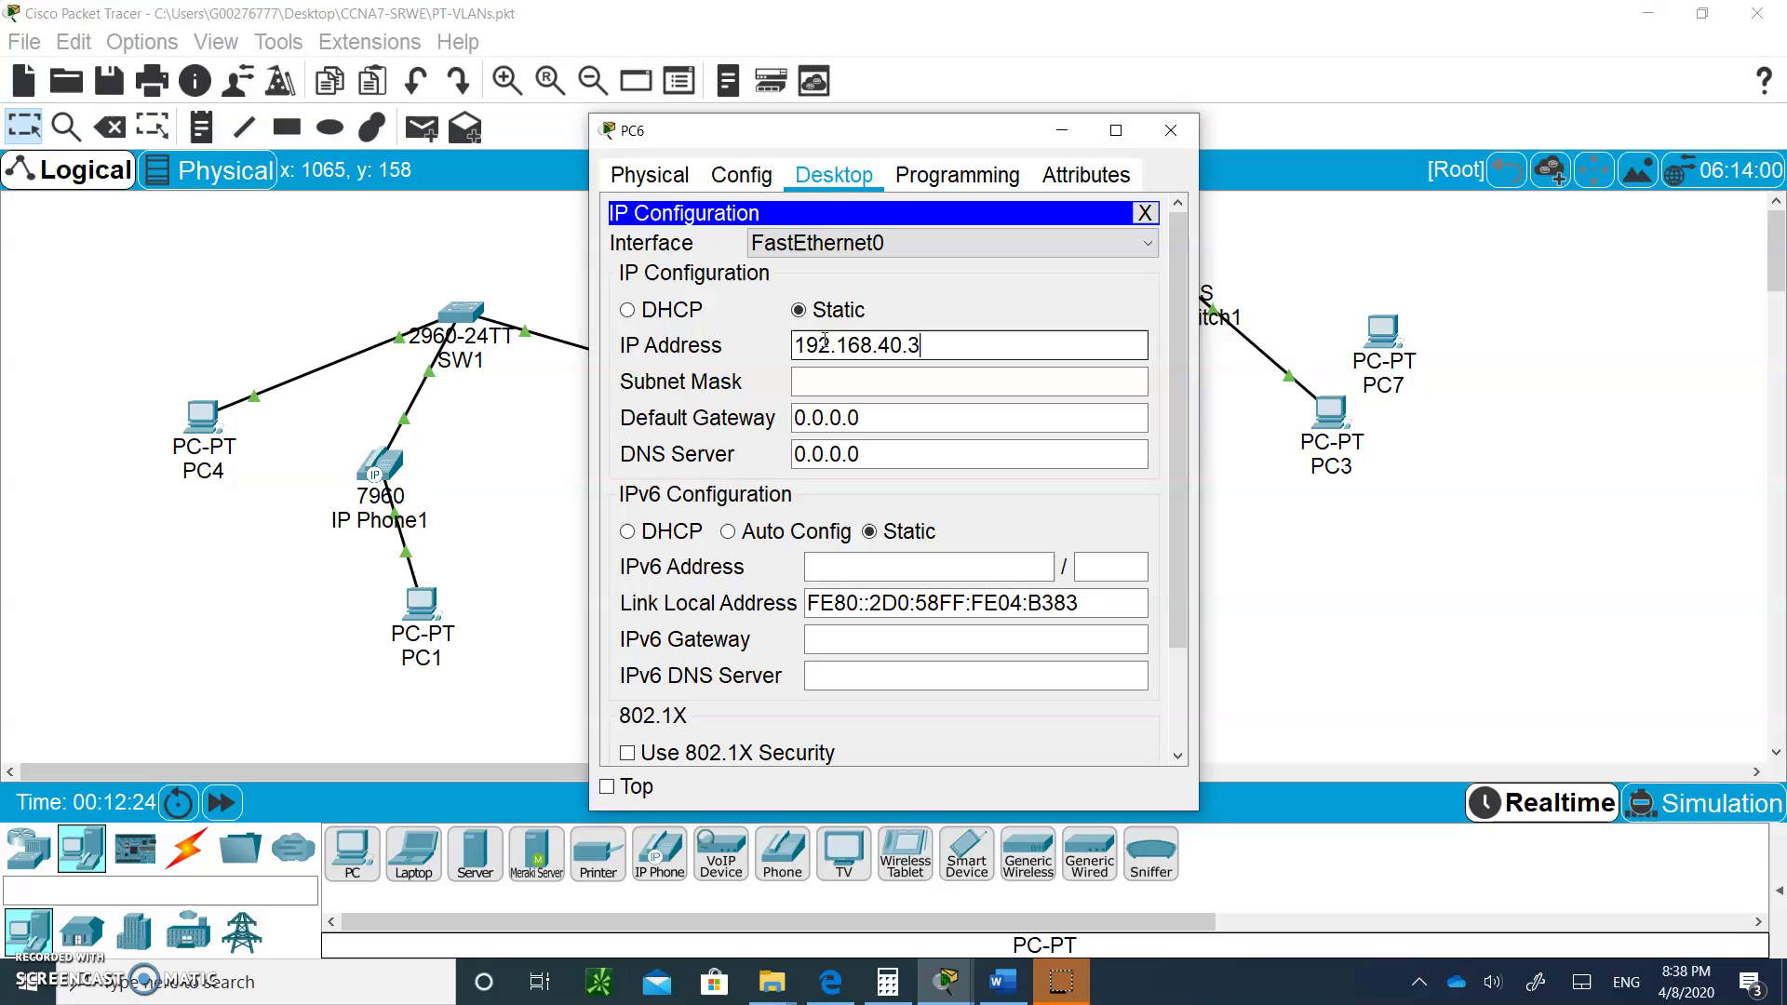
{"action": "left_click", "coordinate": [809, 381]}
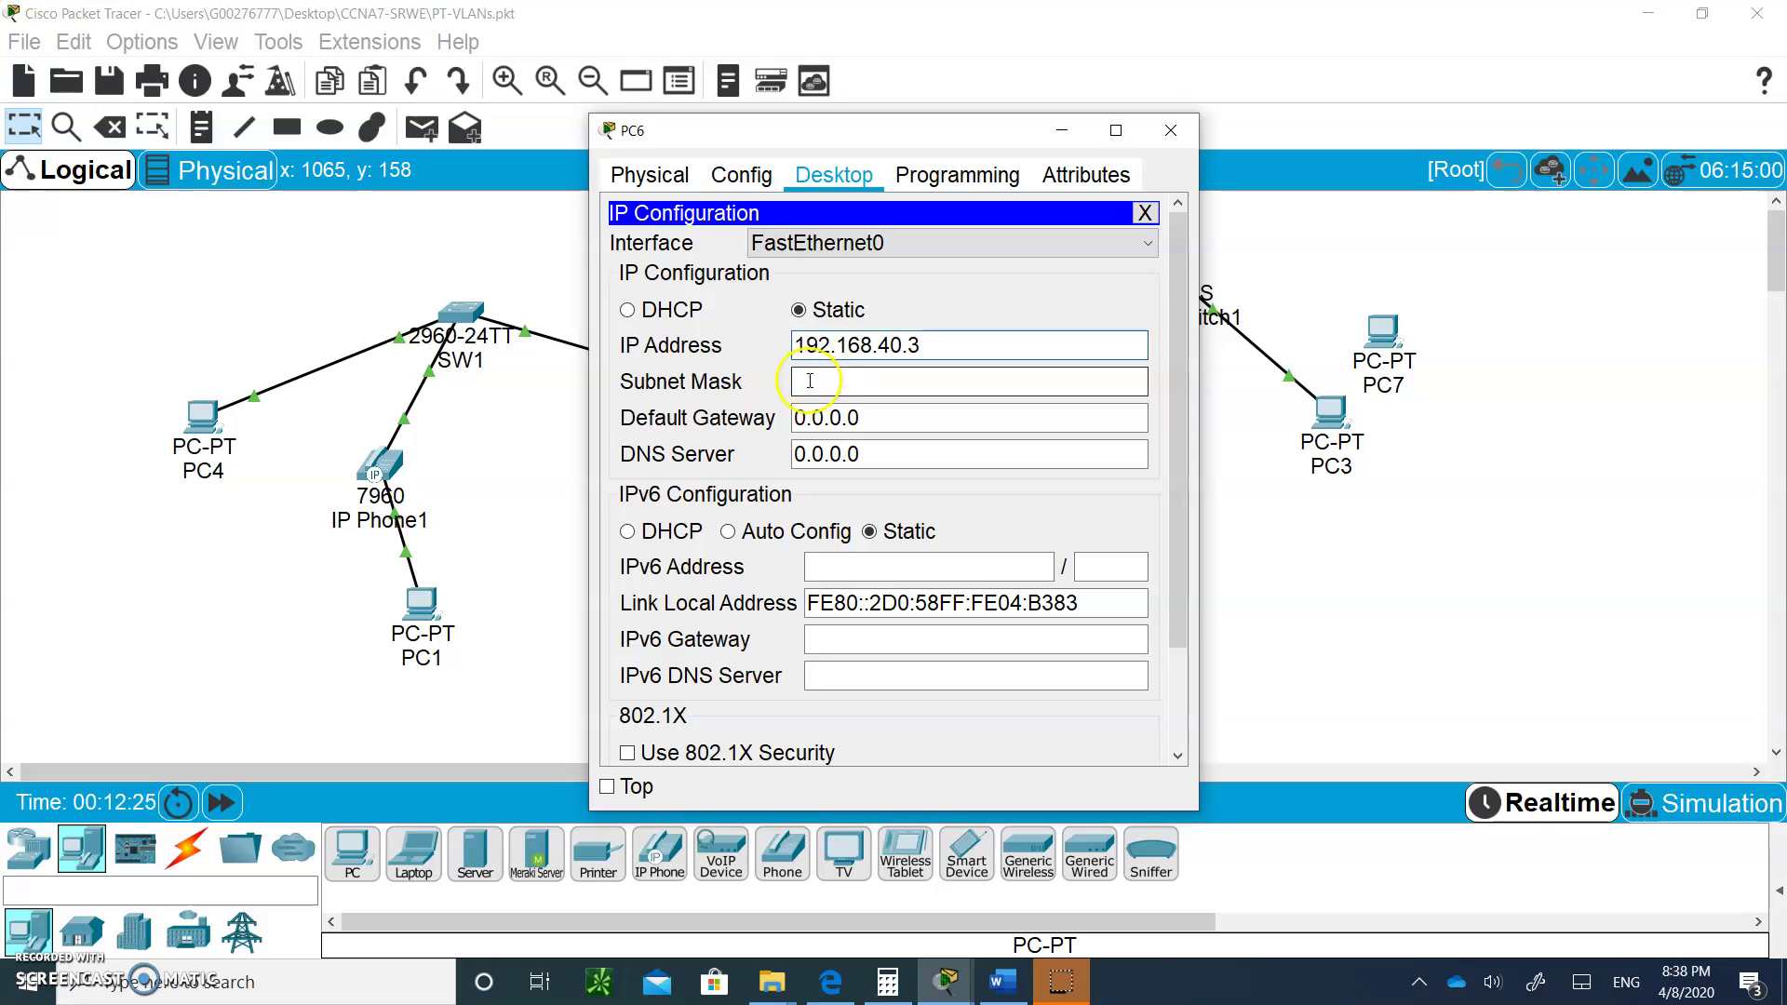
{"action": "key", "text": "Tab"}
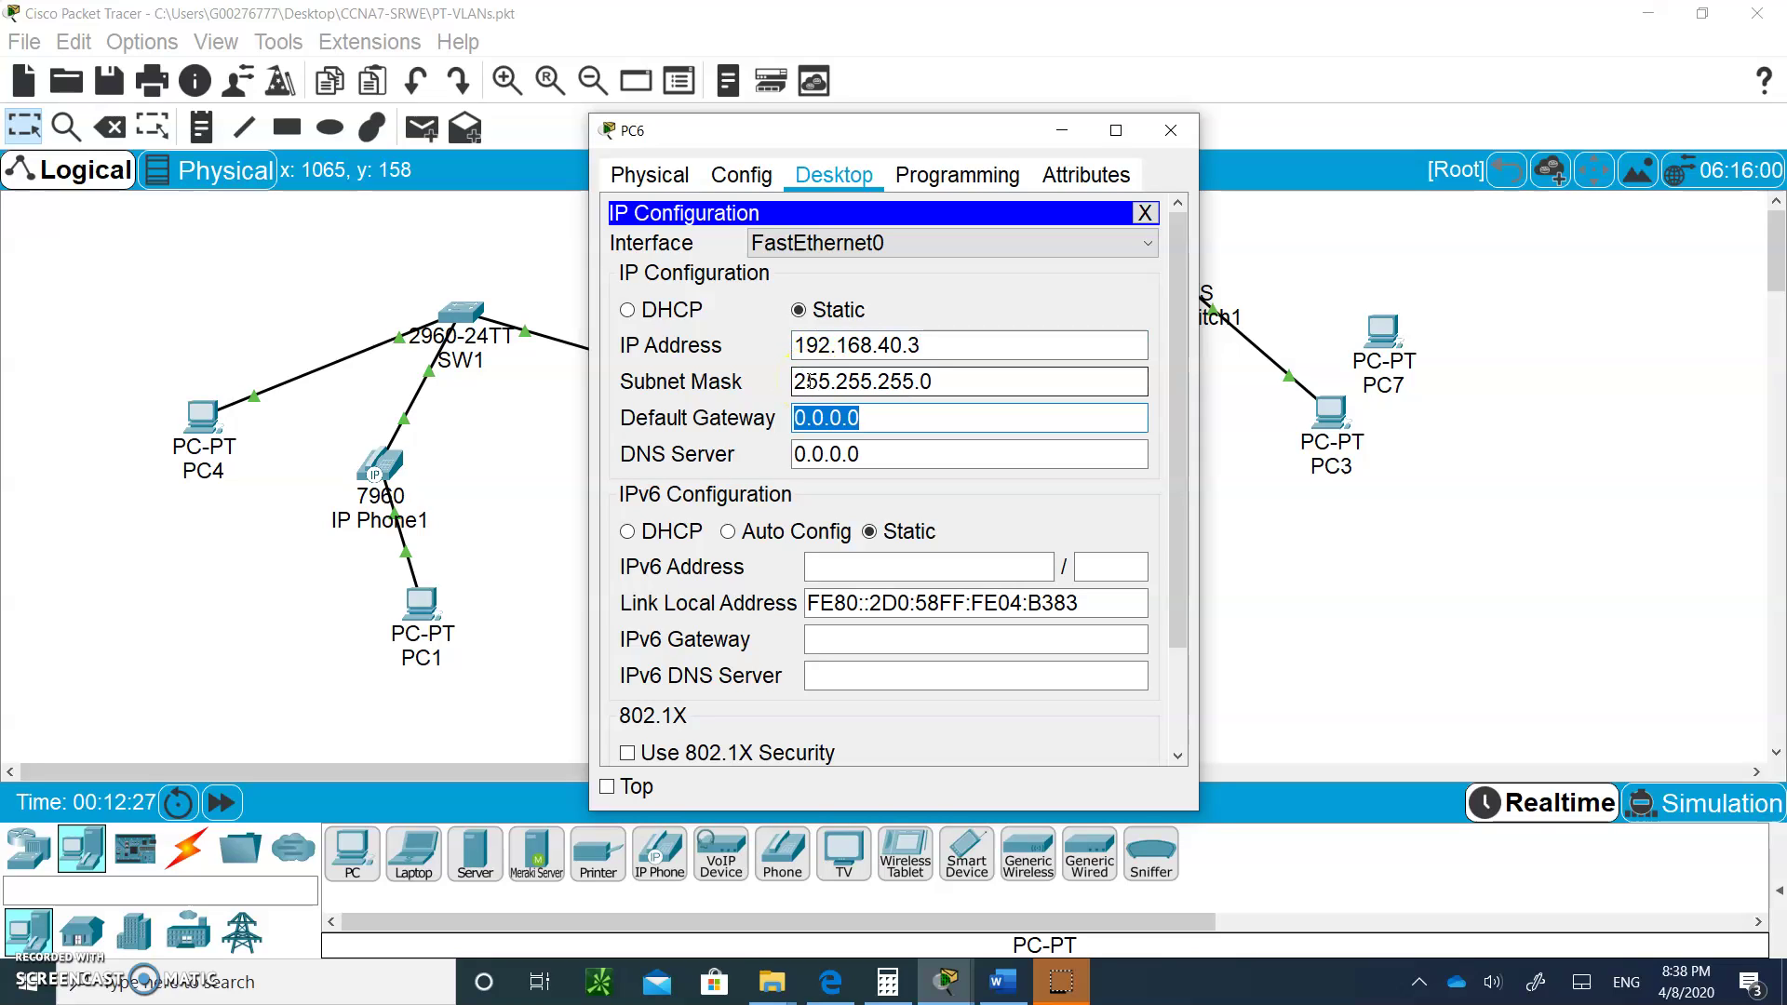
{"action": "type", "text": "192.168.40.1"}
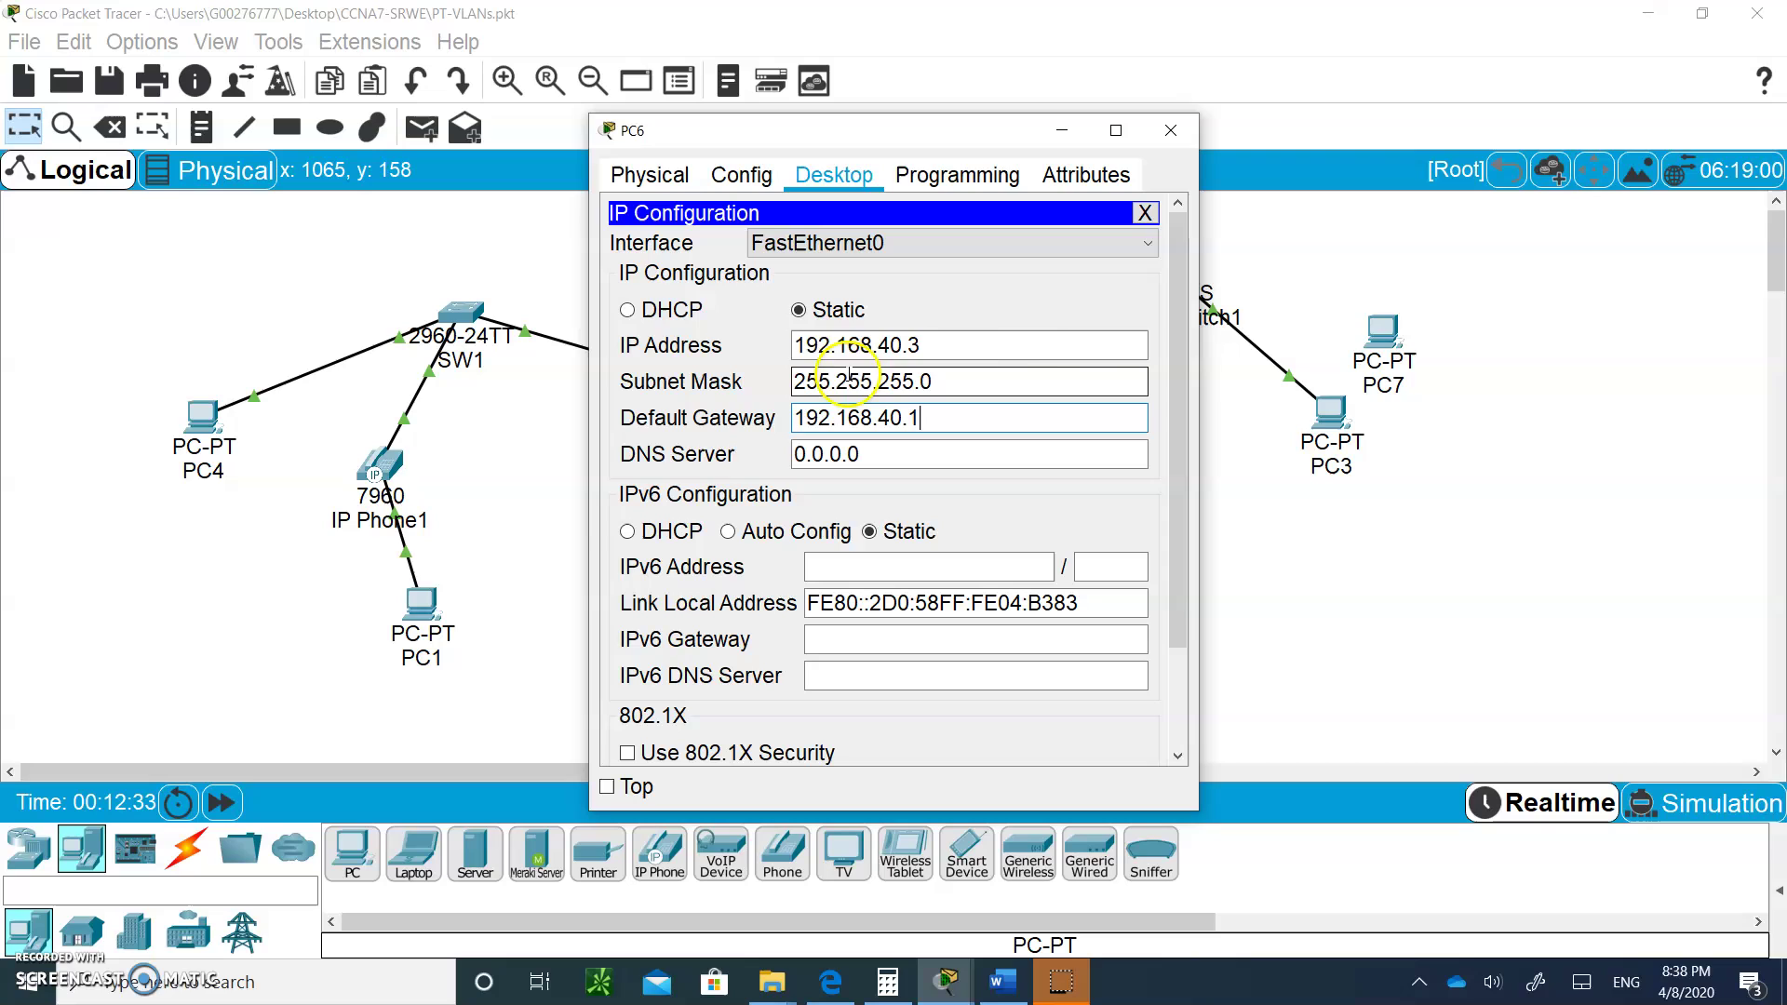
Step: In PC7's IP Configuration enter 192.168.50.3, default mask 255.255.255.0, gateway 192.168.50.1
{"action": "left_click", "coordinate": [1383, 333]}
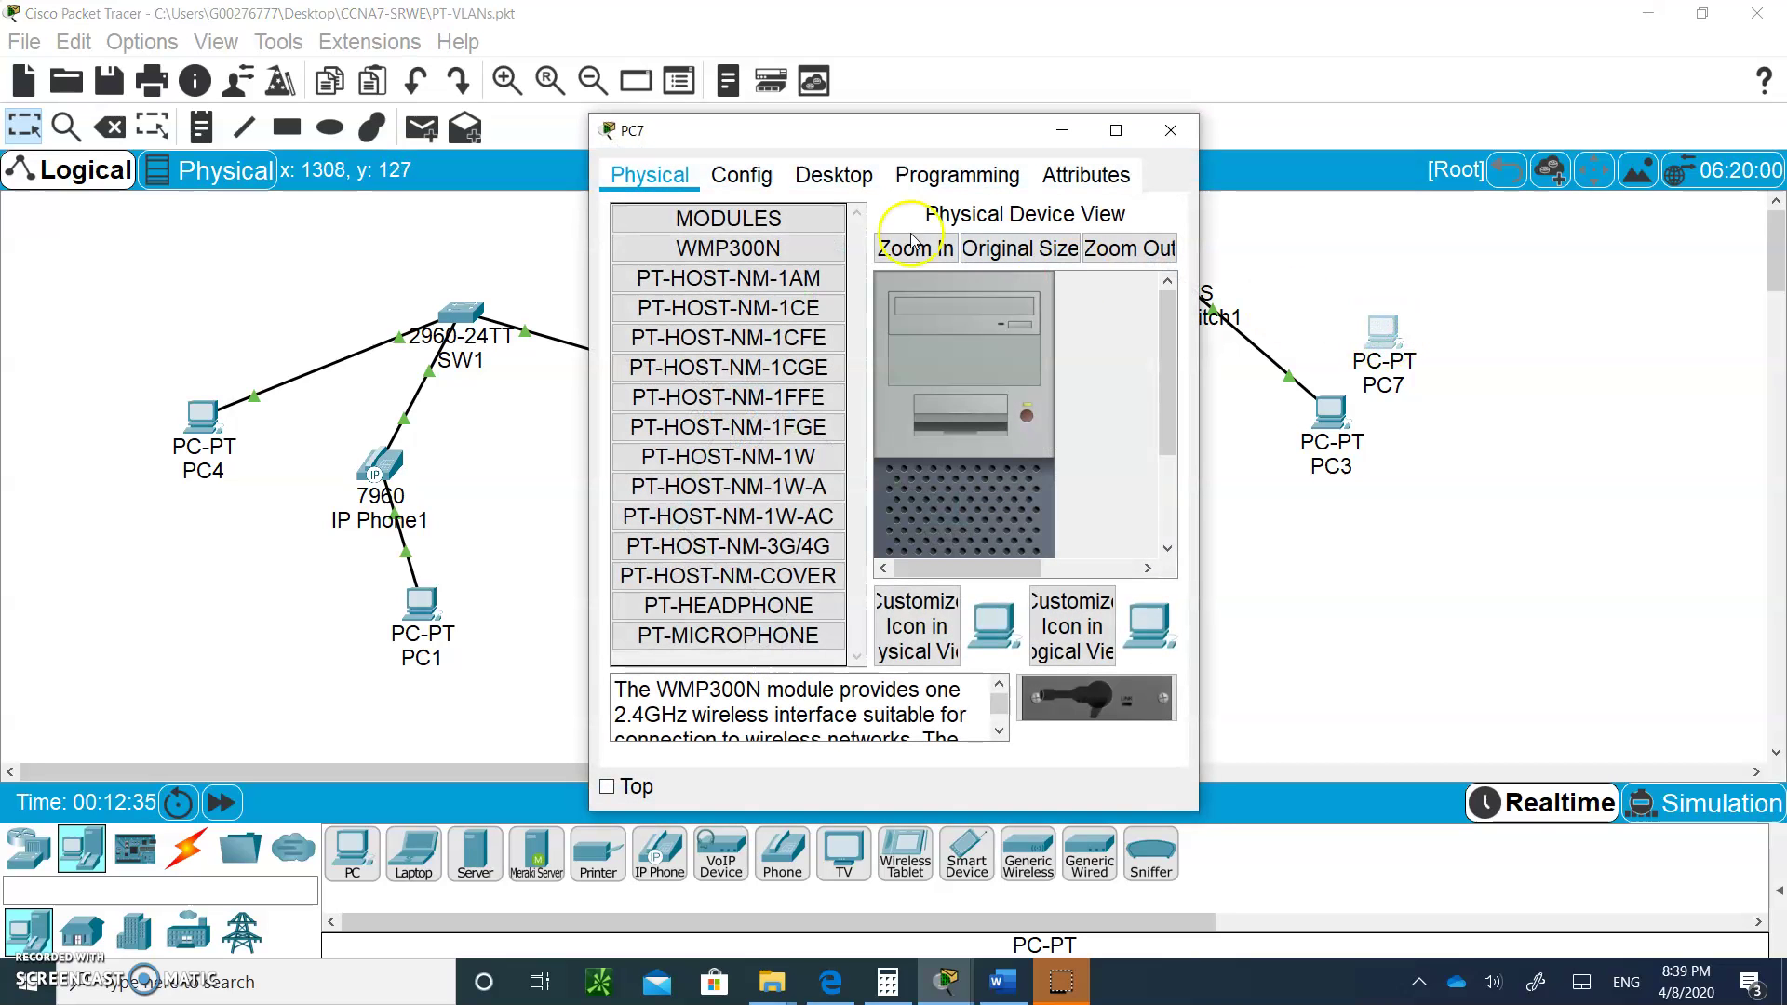
{"action": "left_click", "coordinate": [823, 174]}
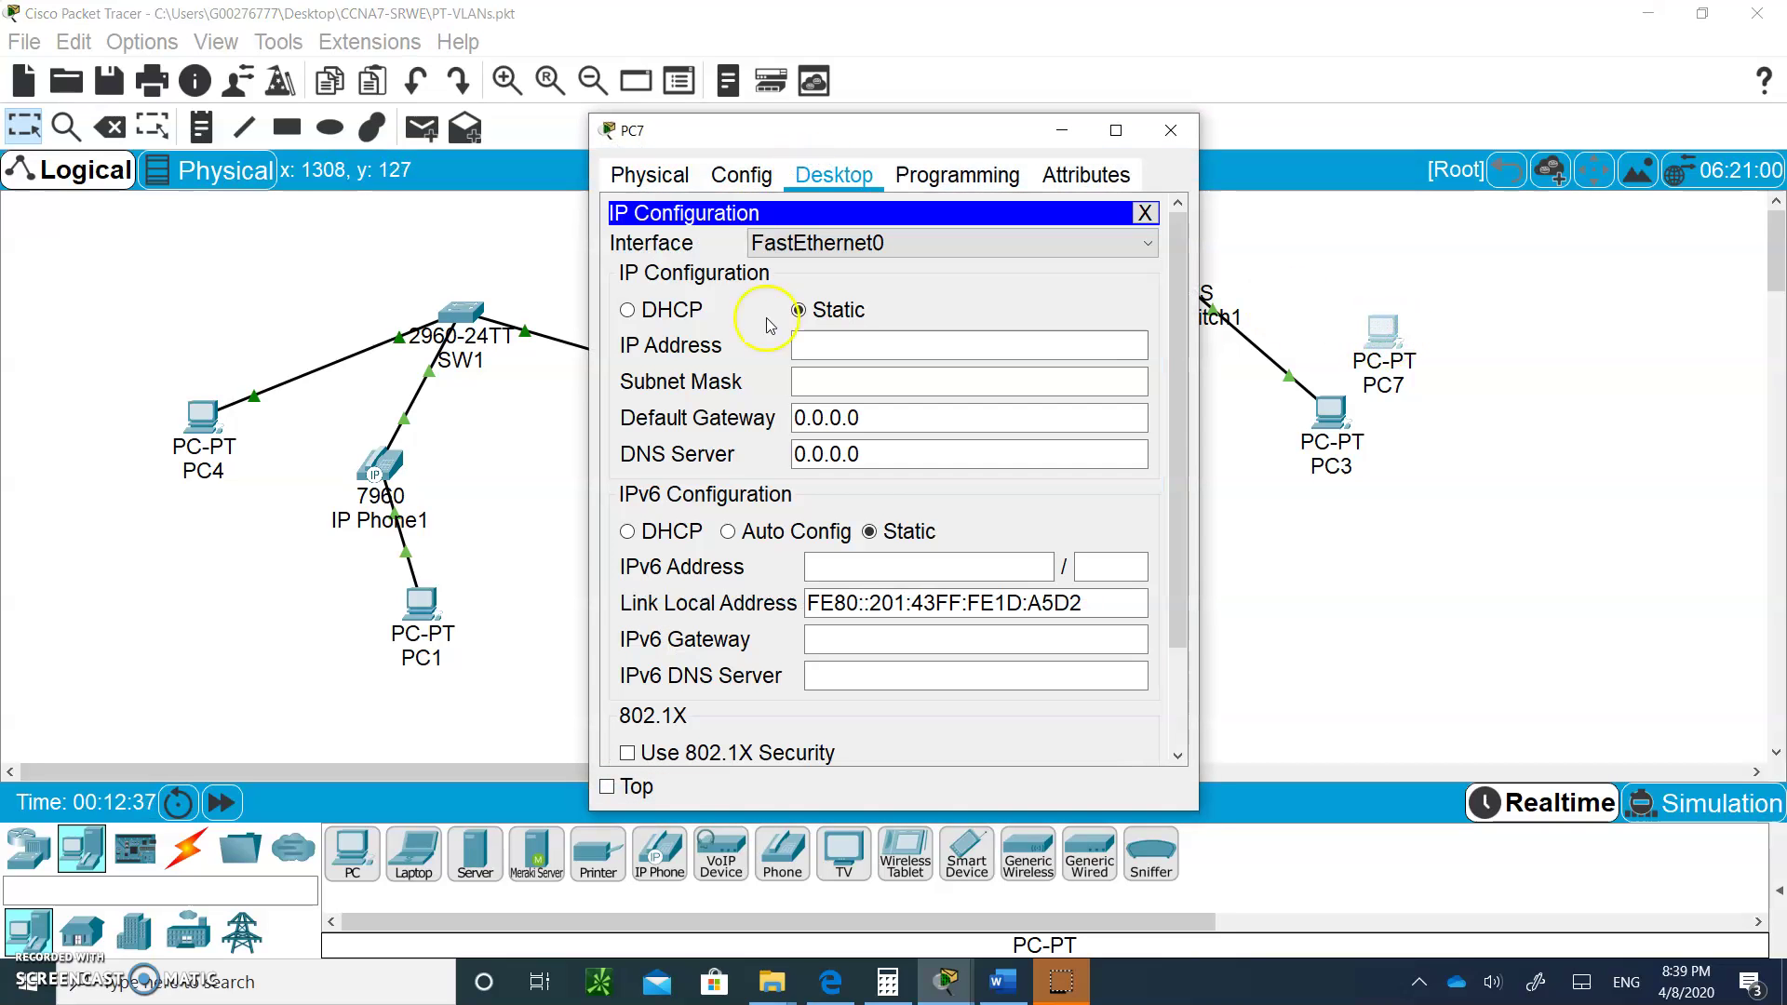
{"action": "left_click", "coordinate": [818, 342]}
{"action": "type", "text": "192.168."}
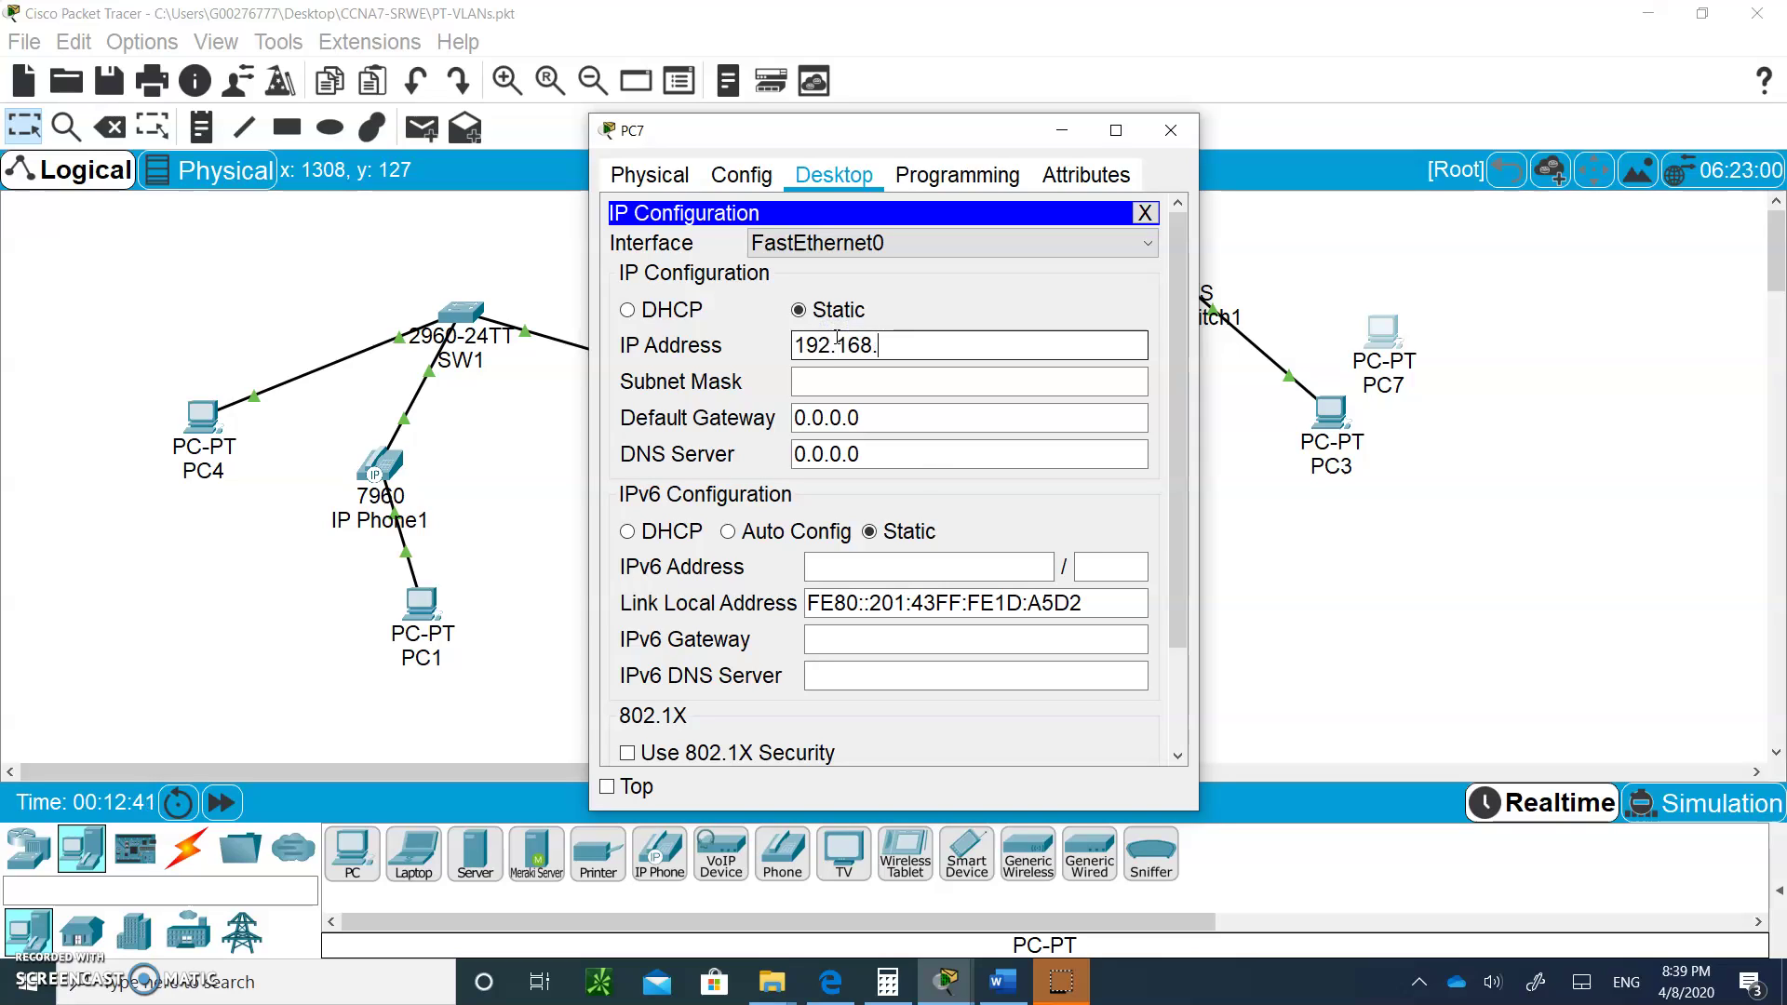
{"action": "type", "text": "50.3"}
{"action": "key", "text": "Tab"}
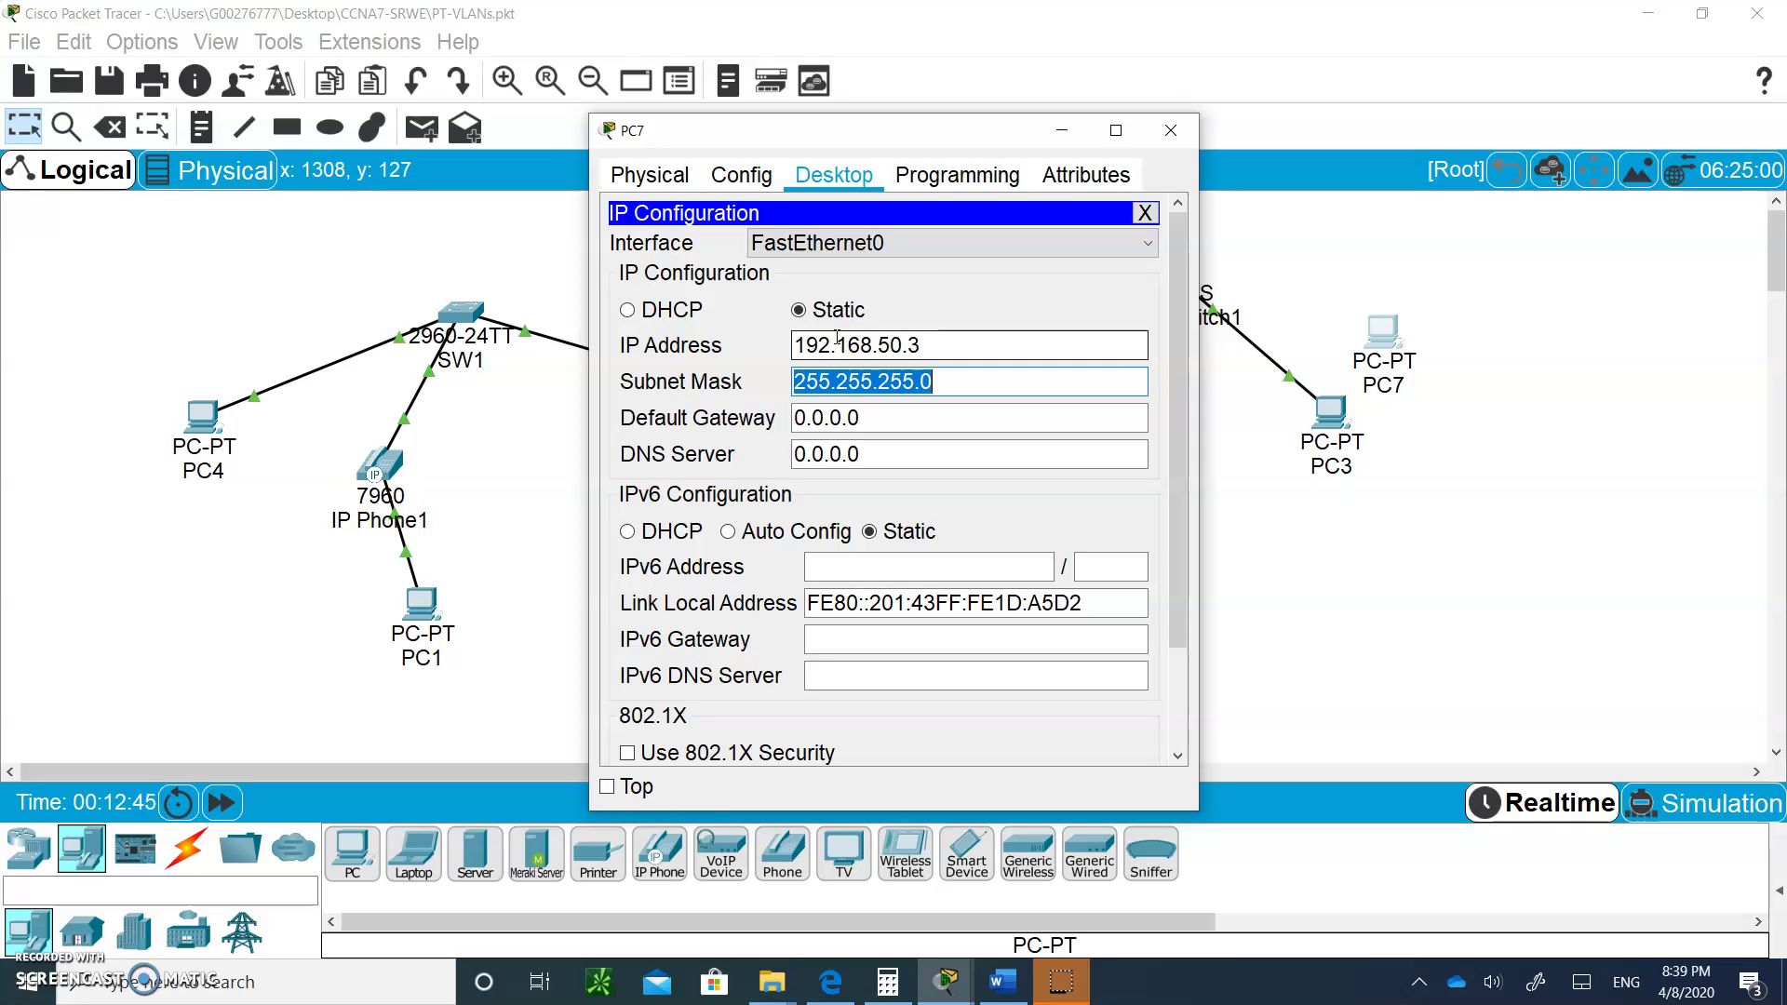
{"action": "key", "text": "Tab"}
{"action": "type", "text": "19"}
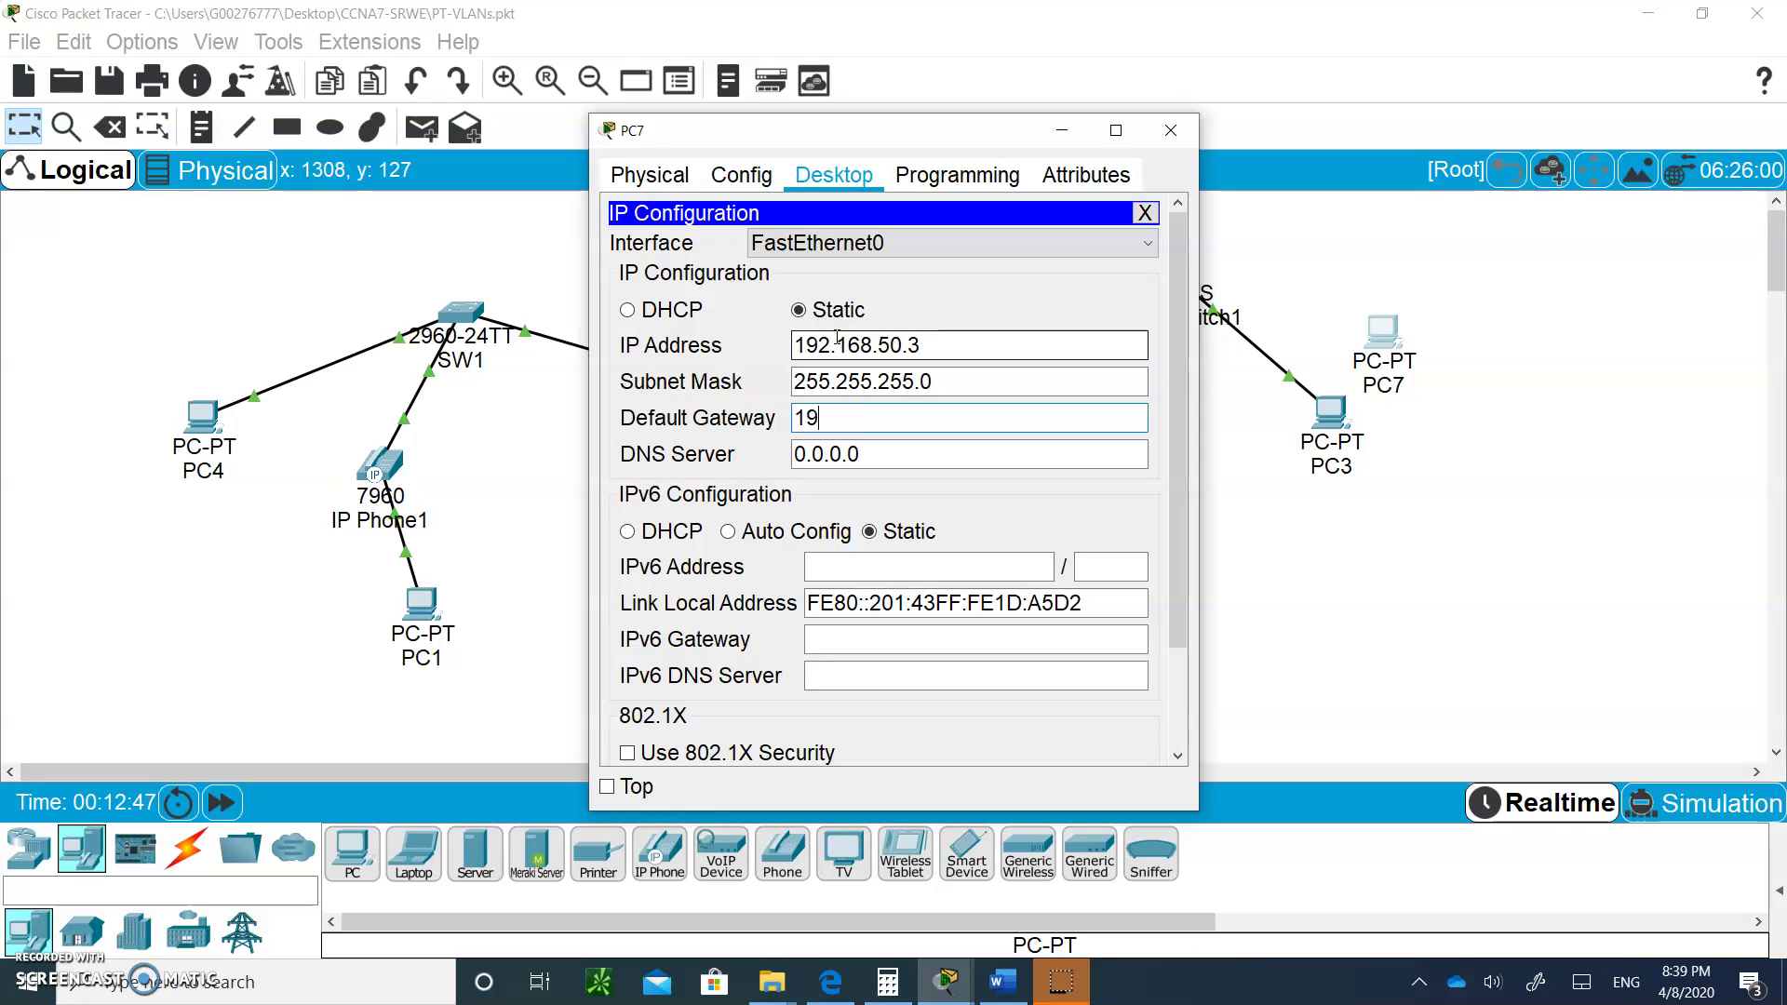
{"action": "type", "text": "2.168.50.1"}
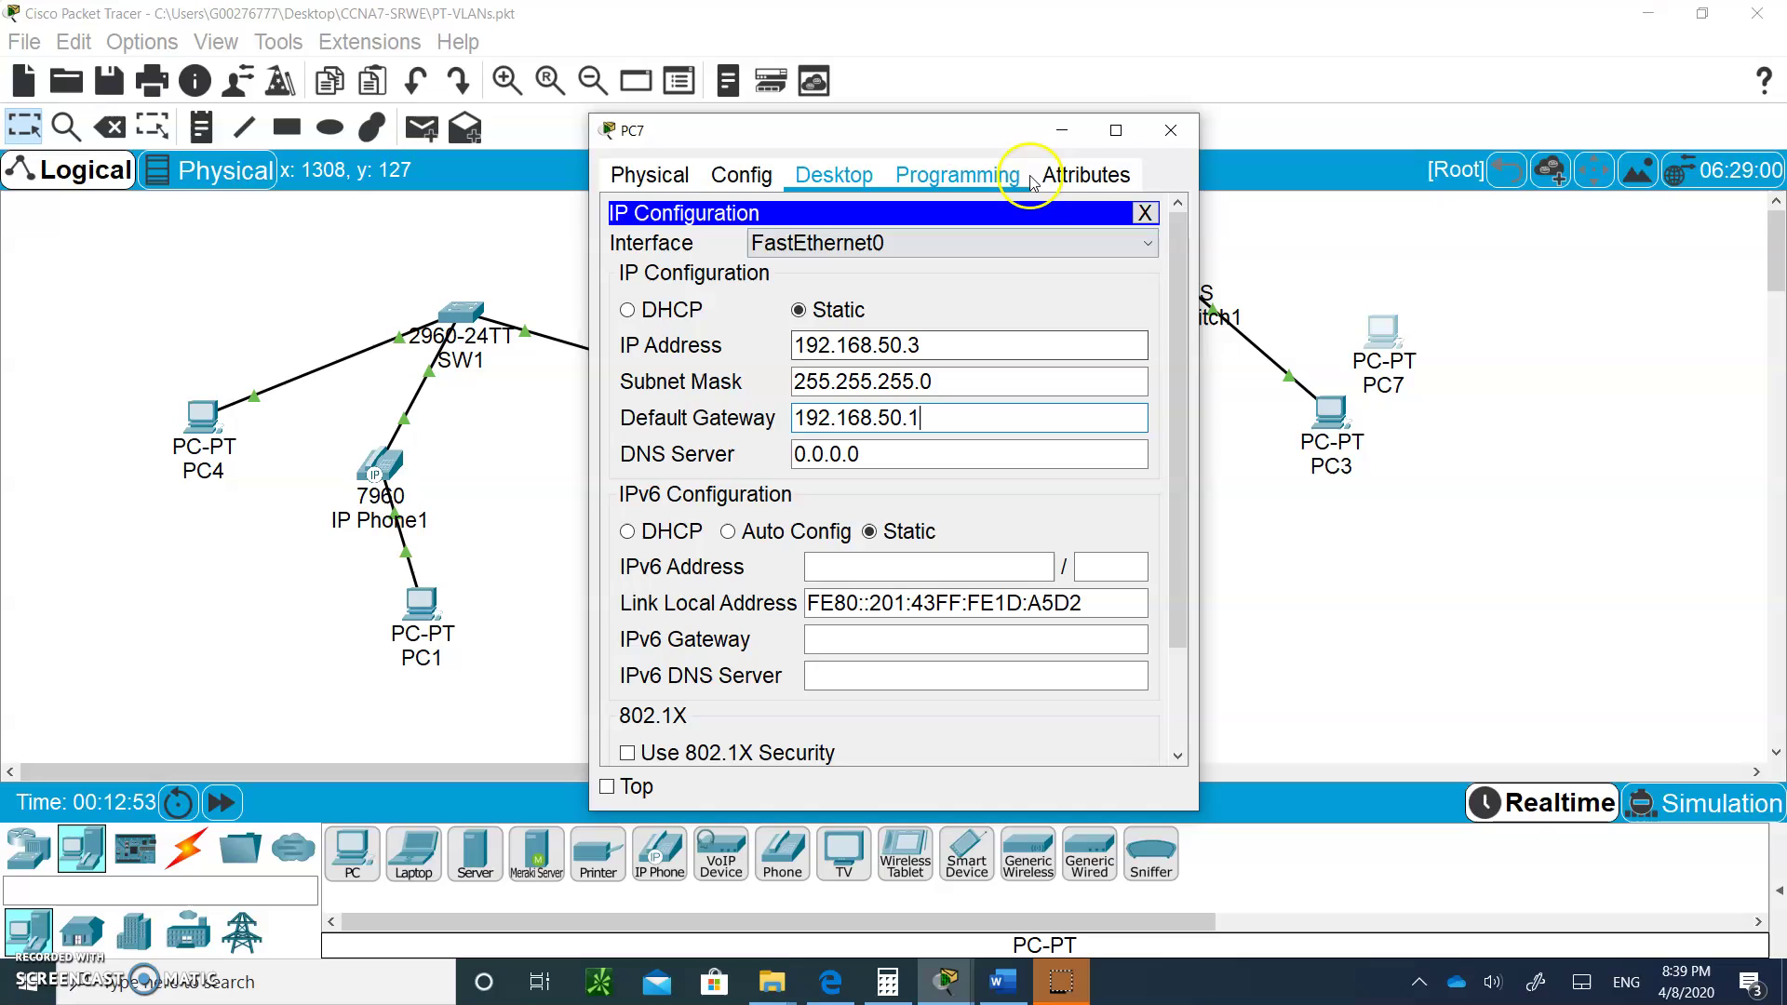
{"action": "left_click", "coordinate": [1172, 126]}
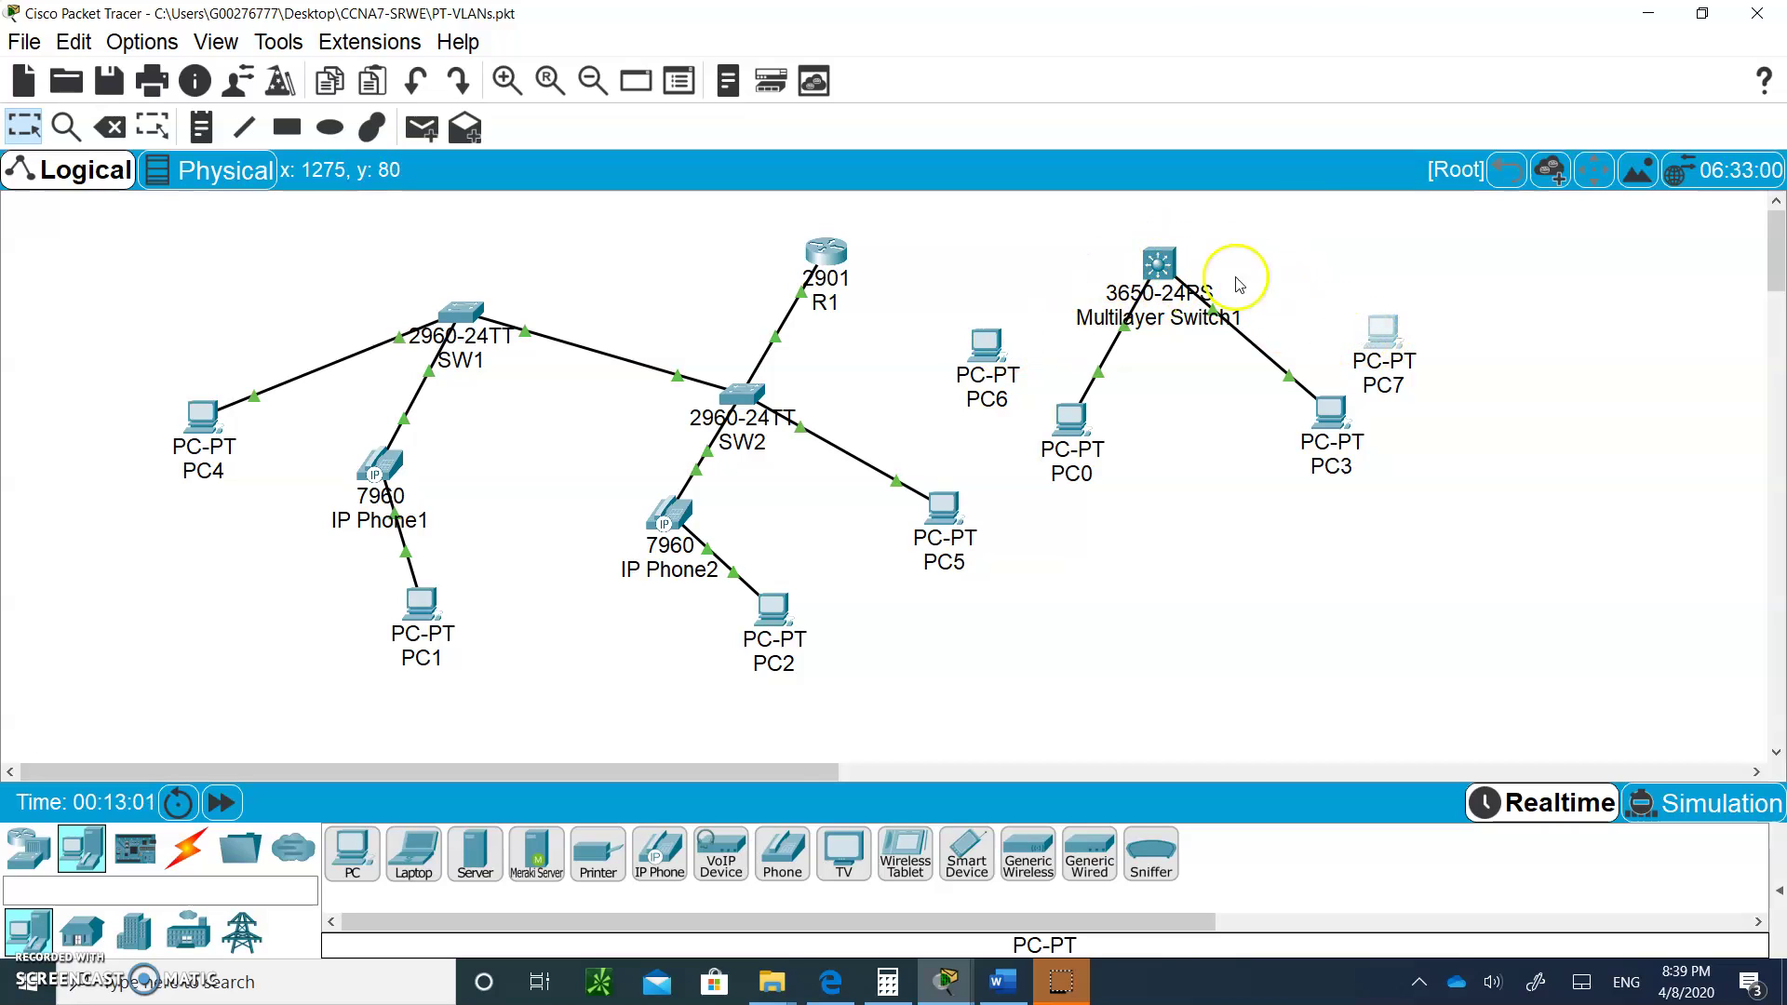
Step: Page through Multilayer Switch1's show run output to confirm Vlan40 192.168.40.1 and Vlan50 192.168.50.1
{"action": "left_click", "coordinate": [1161, 264]}
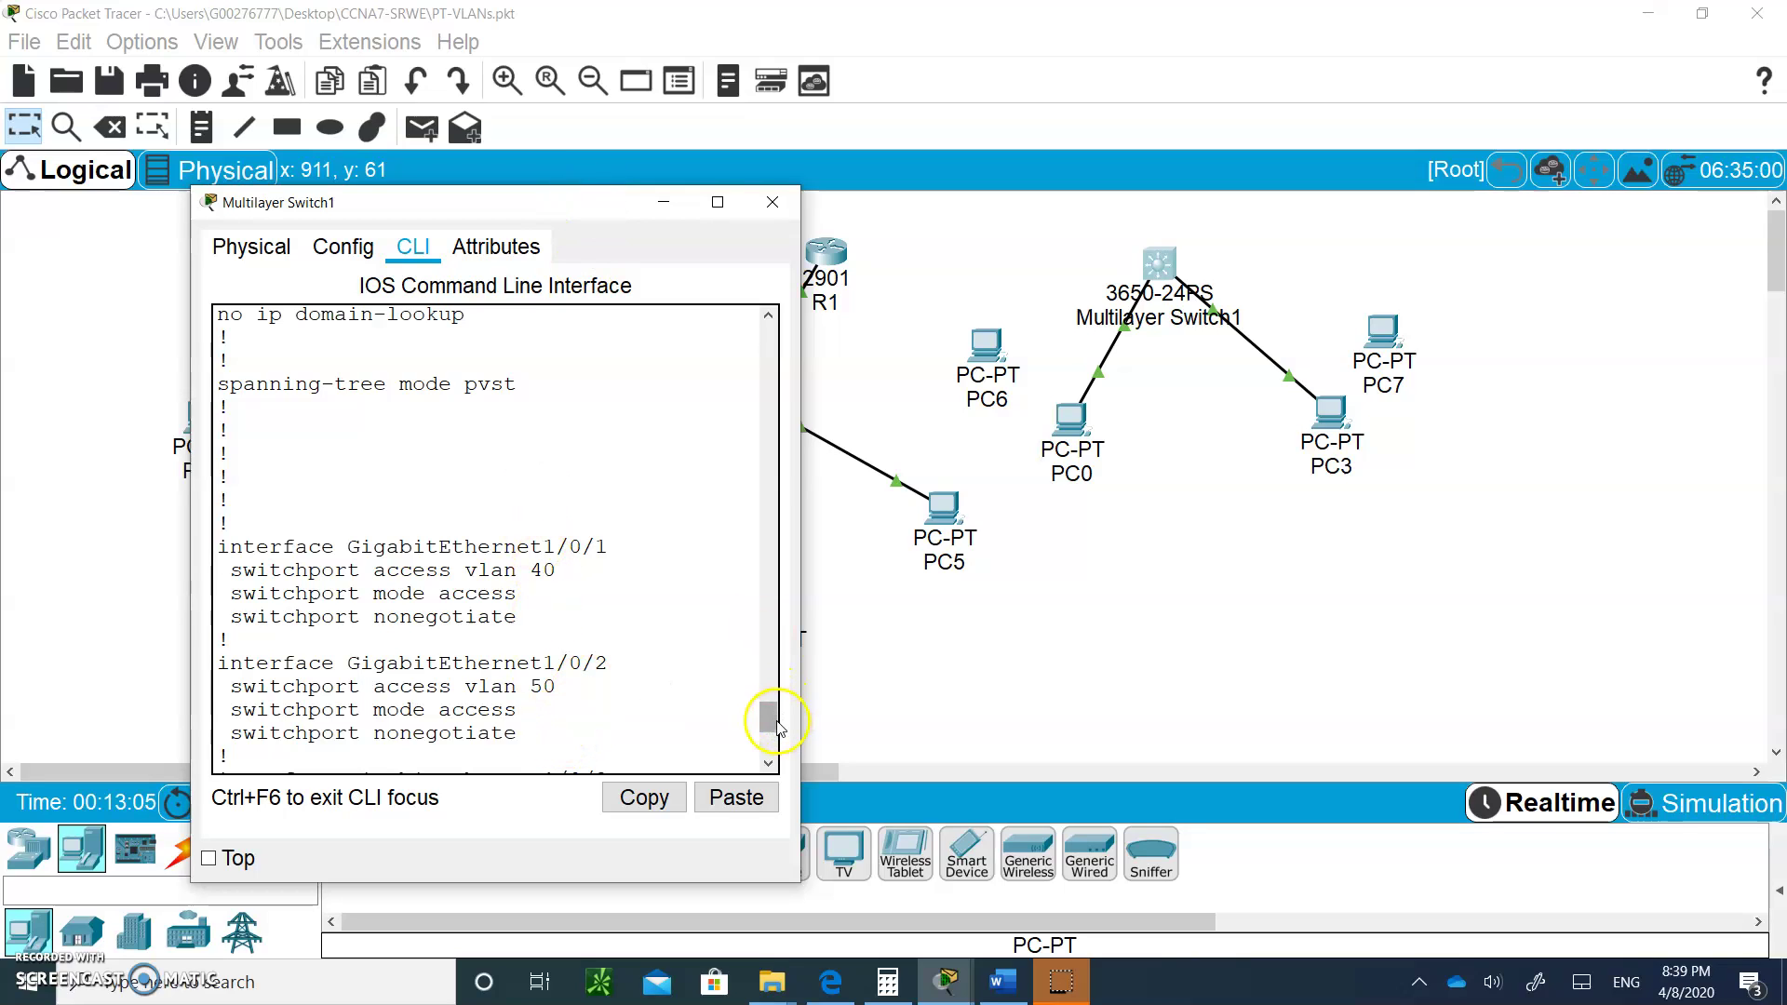
{"action": "left_click_drag", "start_coordinate": [770, 718], "coordinate": [778, 738]}
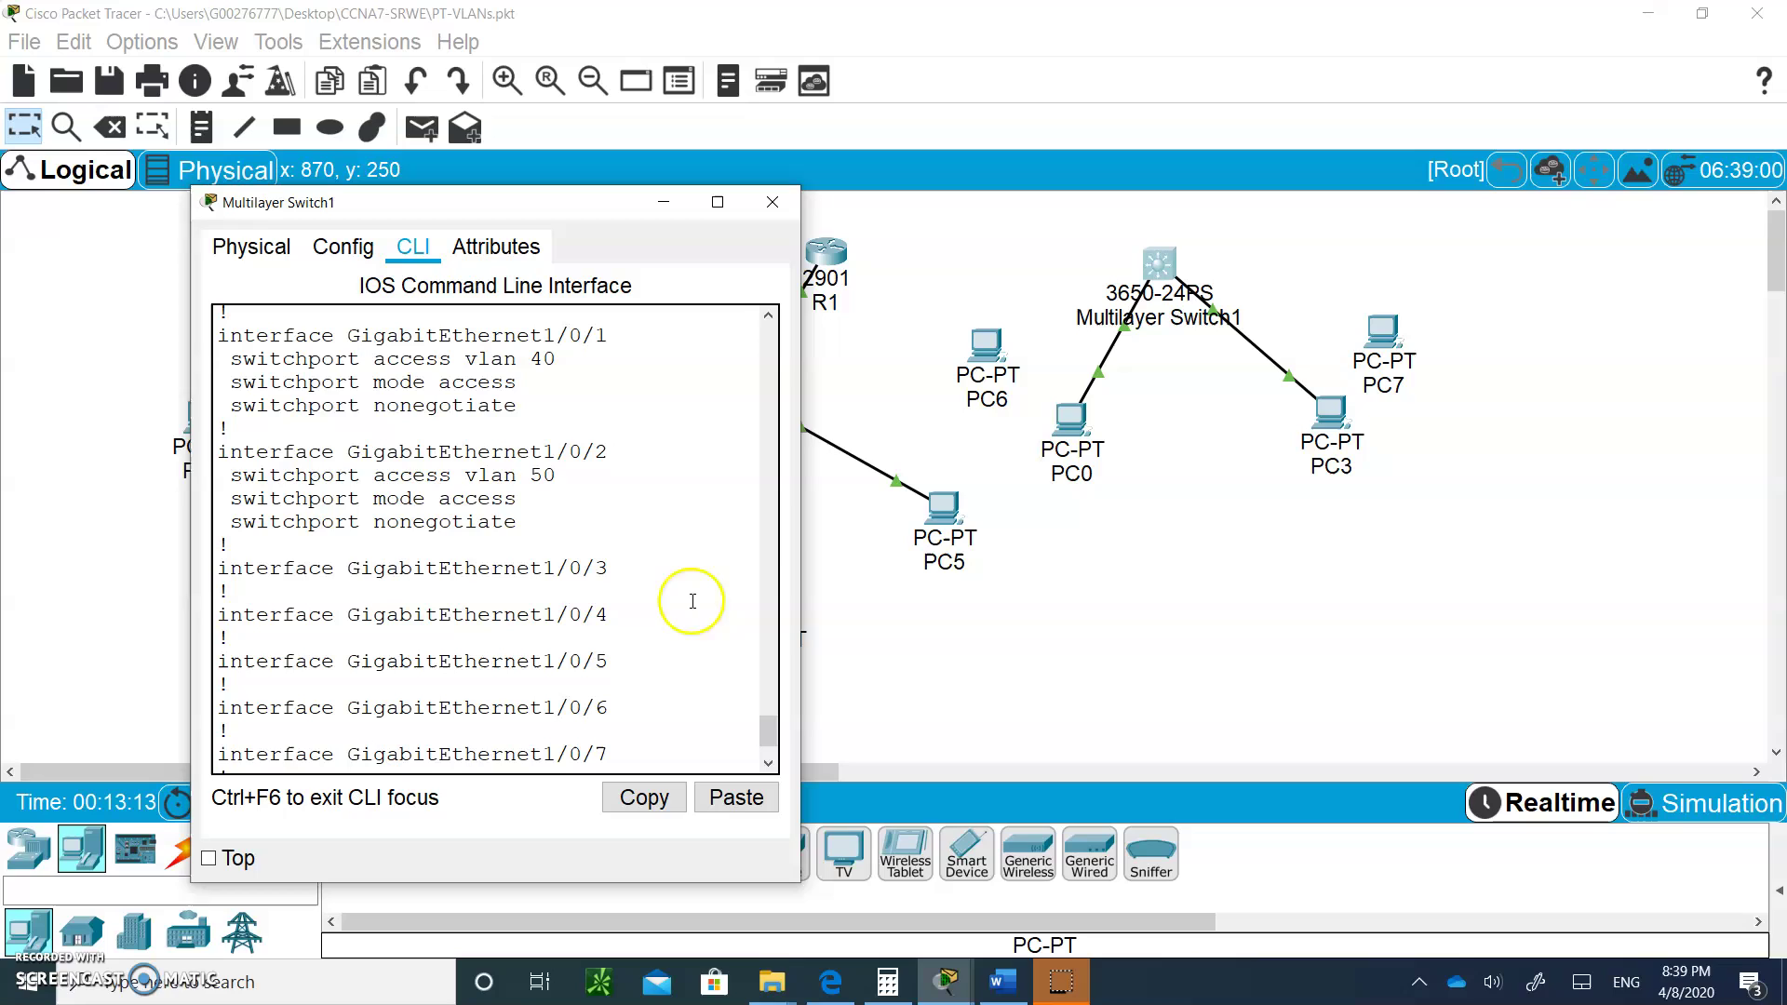
{"action": "left_click_drag", "start_coordinate": [769, 729], "coordinate": [768, 741]}
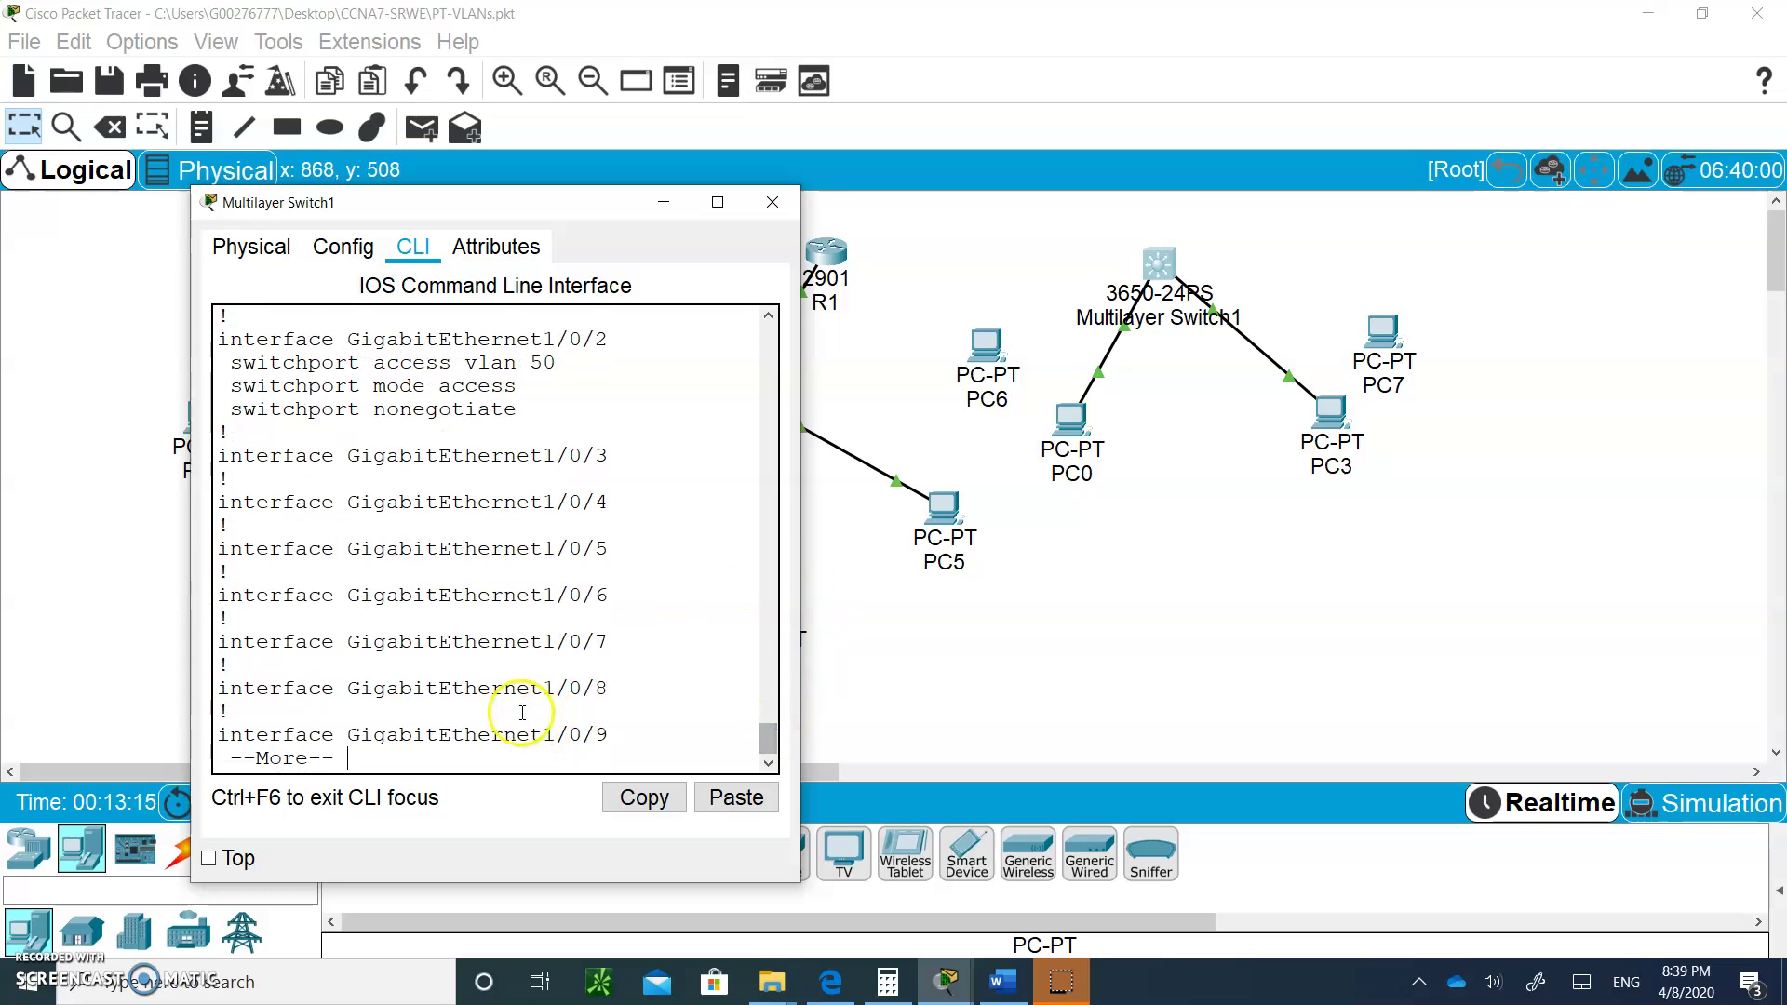
{"action": "key", "text": "space"}
{"action": "key", "text": "space"}
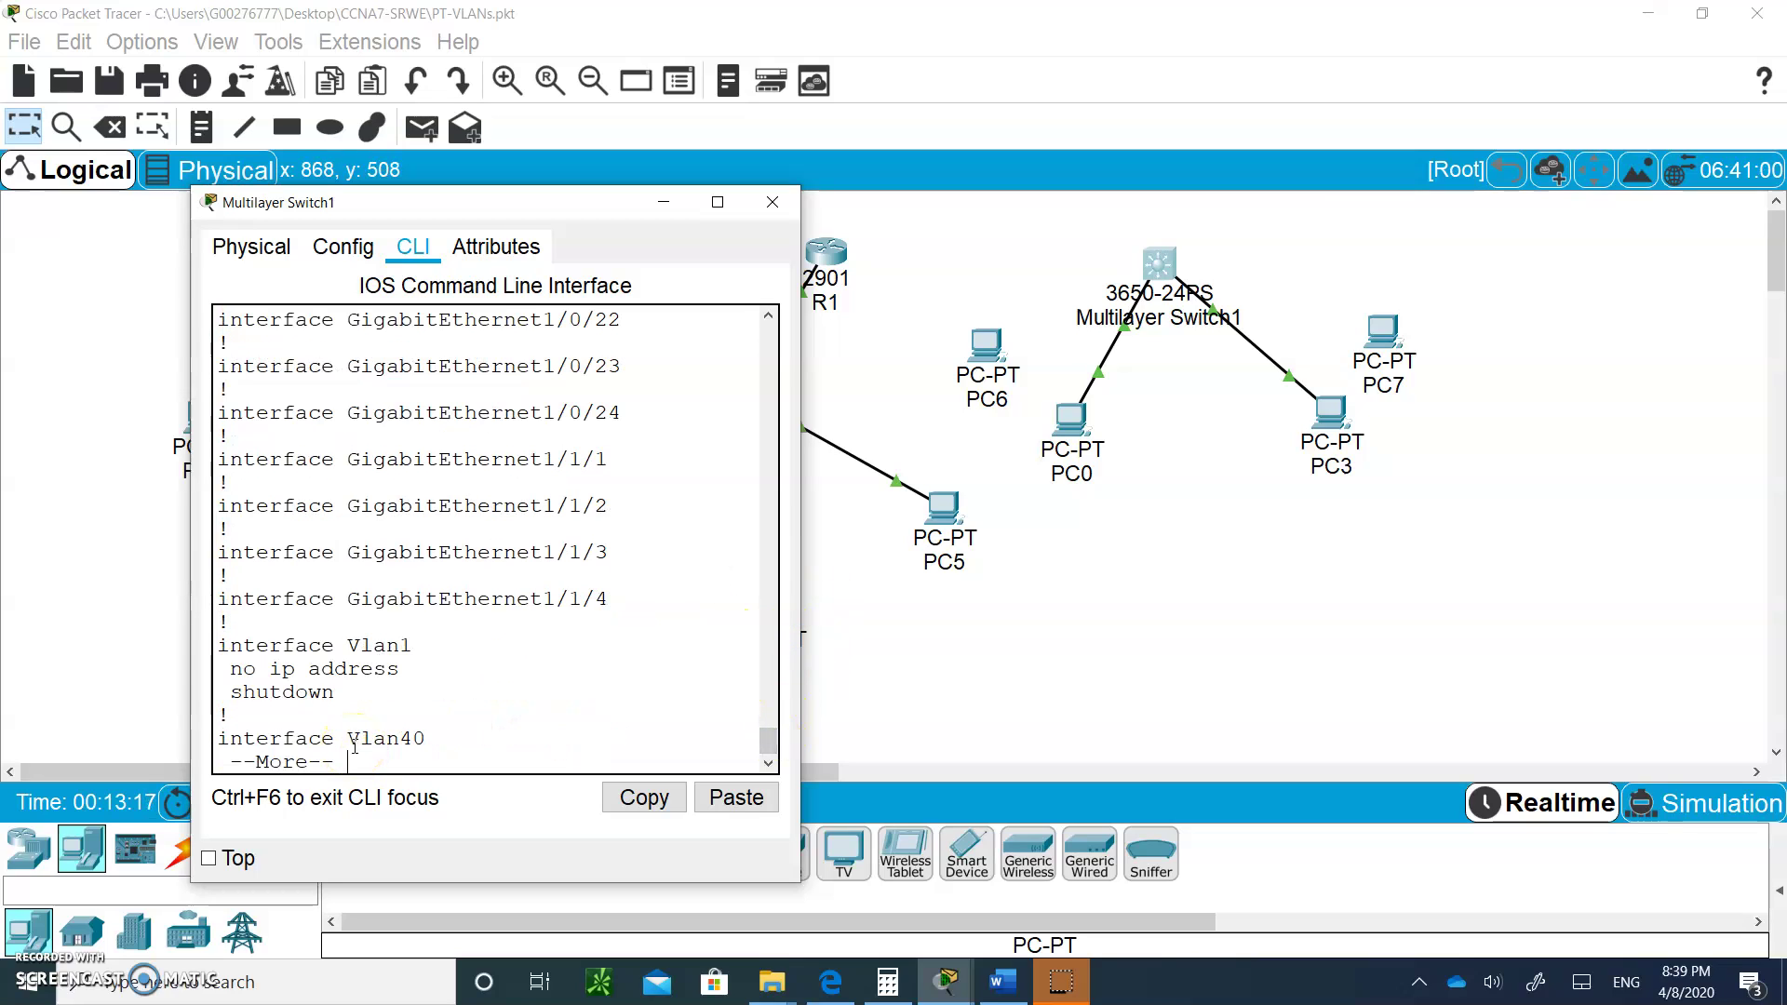
{"action": "key", "text": "space"}
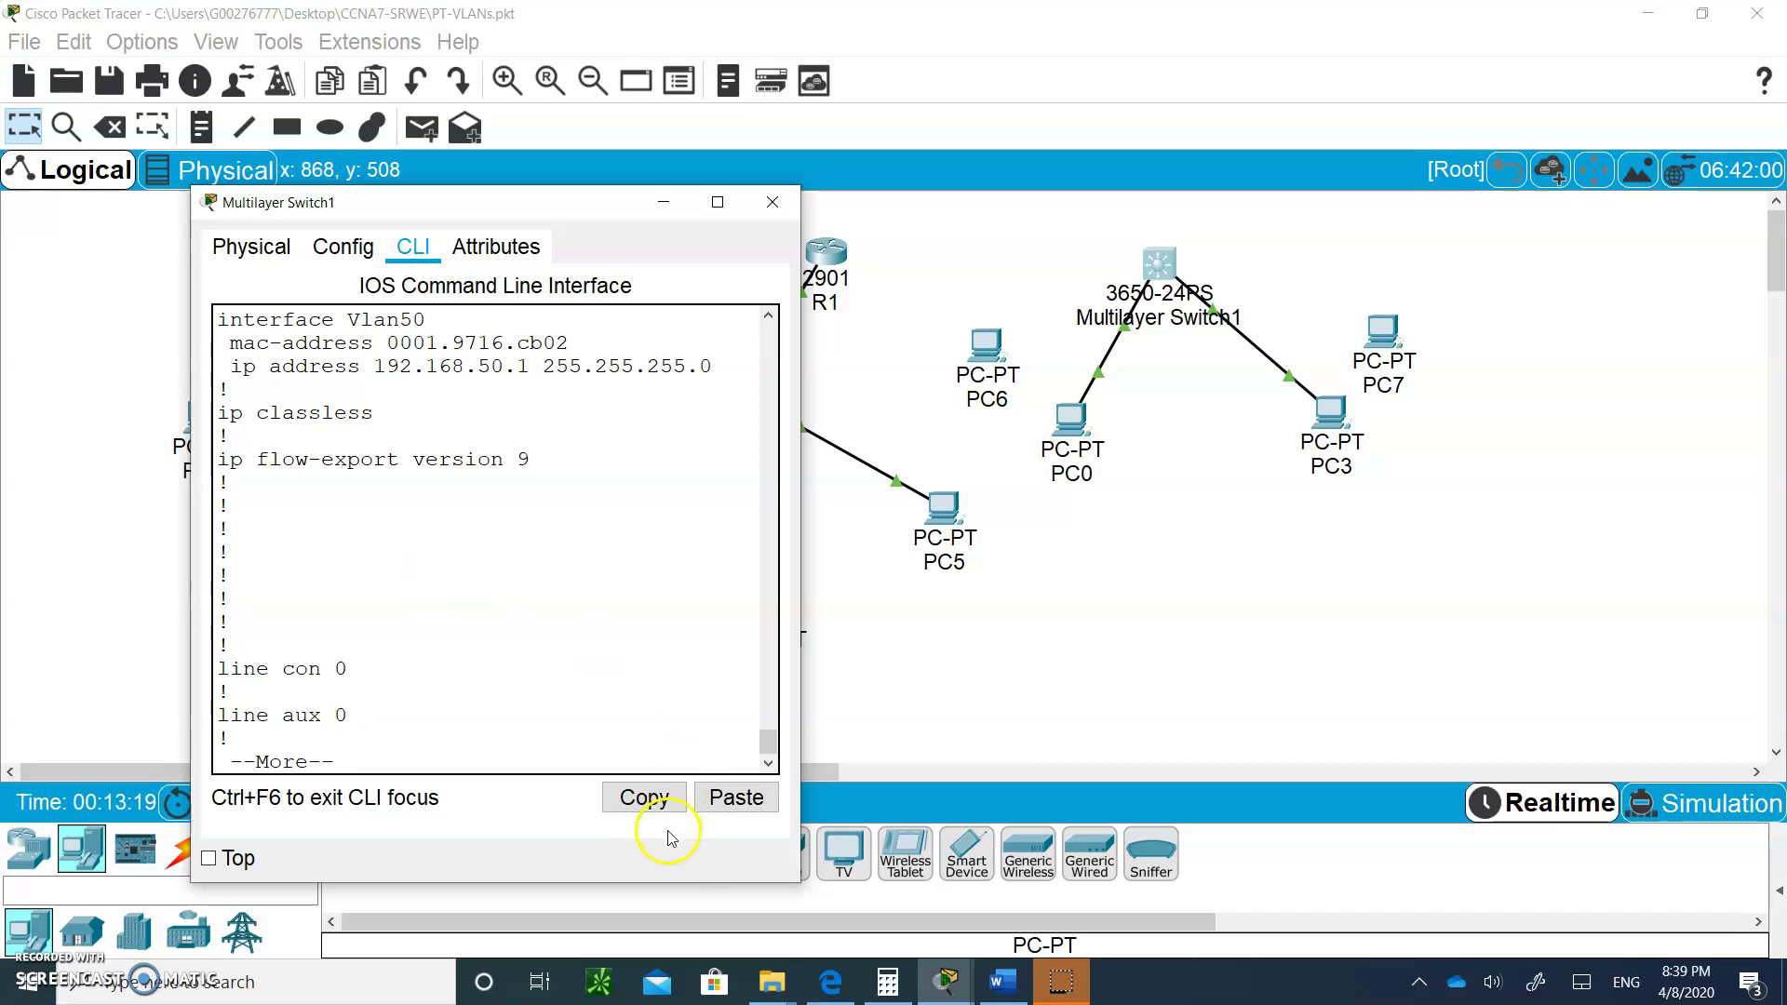
{"action": "left_click", "coordinate": [769, 745]}
{"action": "left_click_drag", "start_coordinate": [769, 745], "coordinate": [768, 726]}
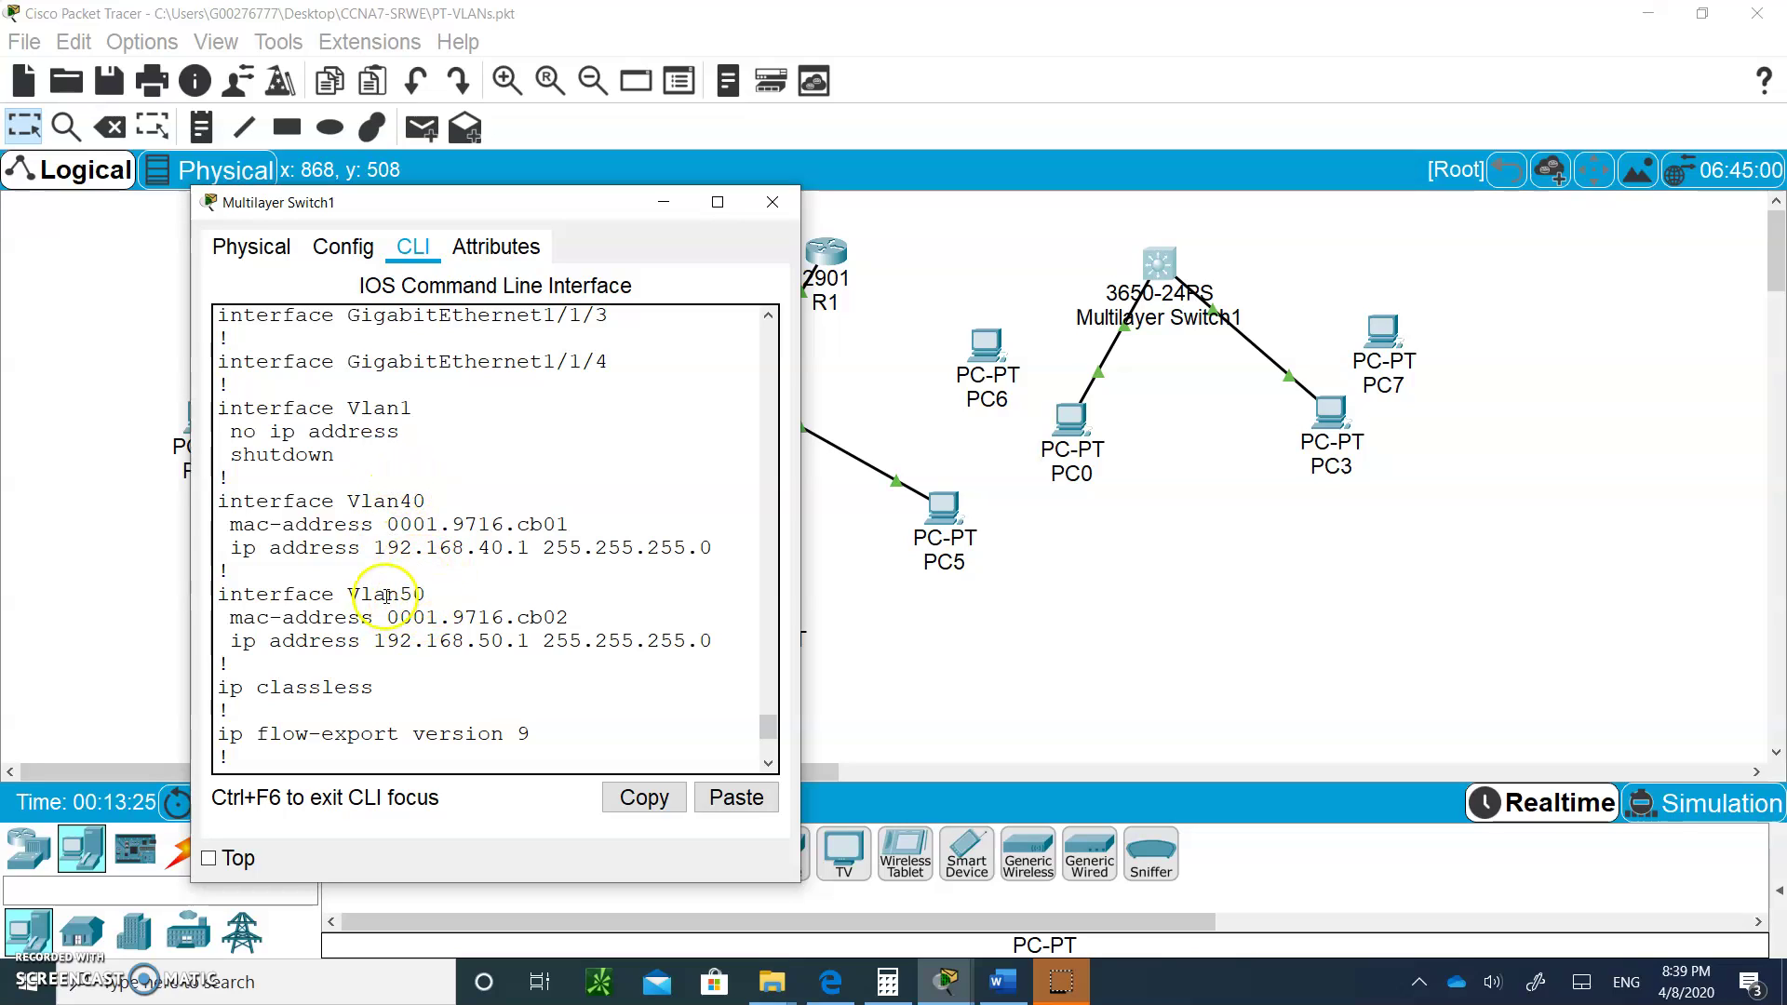
{"action": "scroll", "coordinate": [437, 684], "scroll_direction": "down", "scroll_amount": 4}
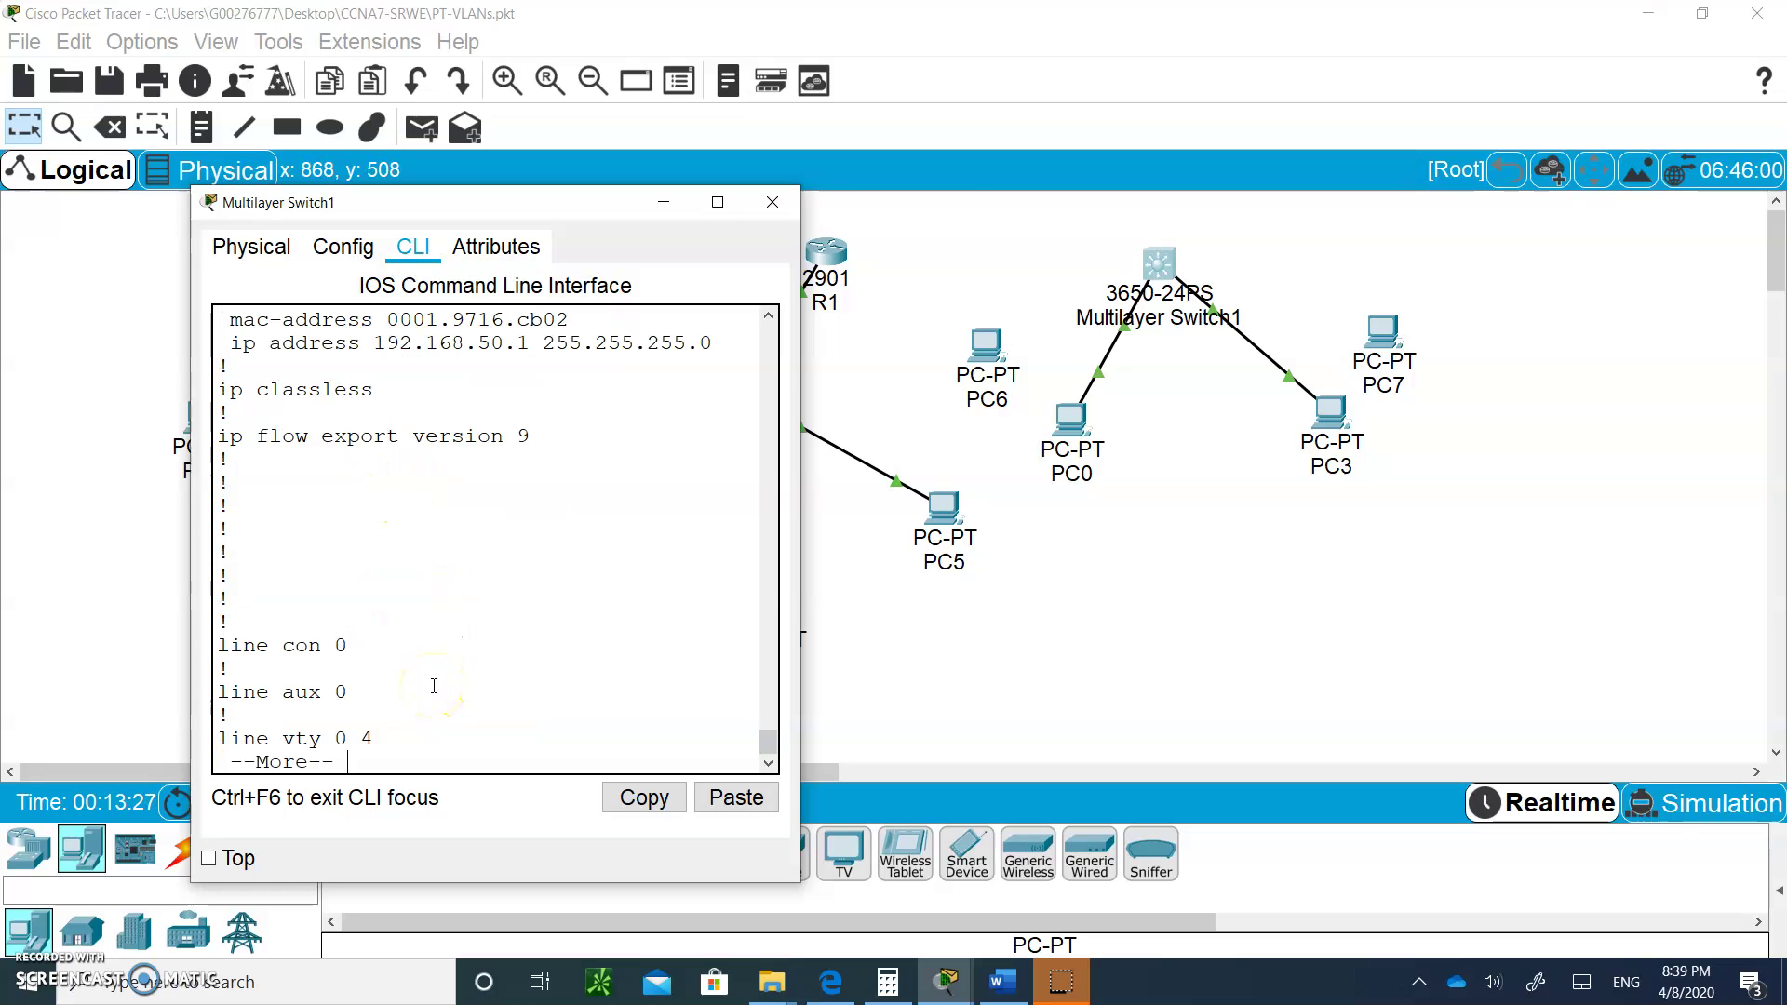
{"action": "key", "text": "space"}
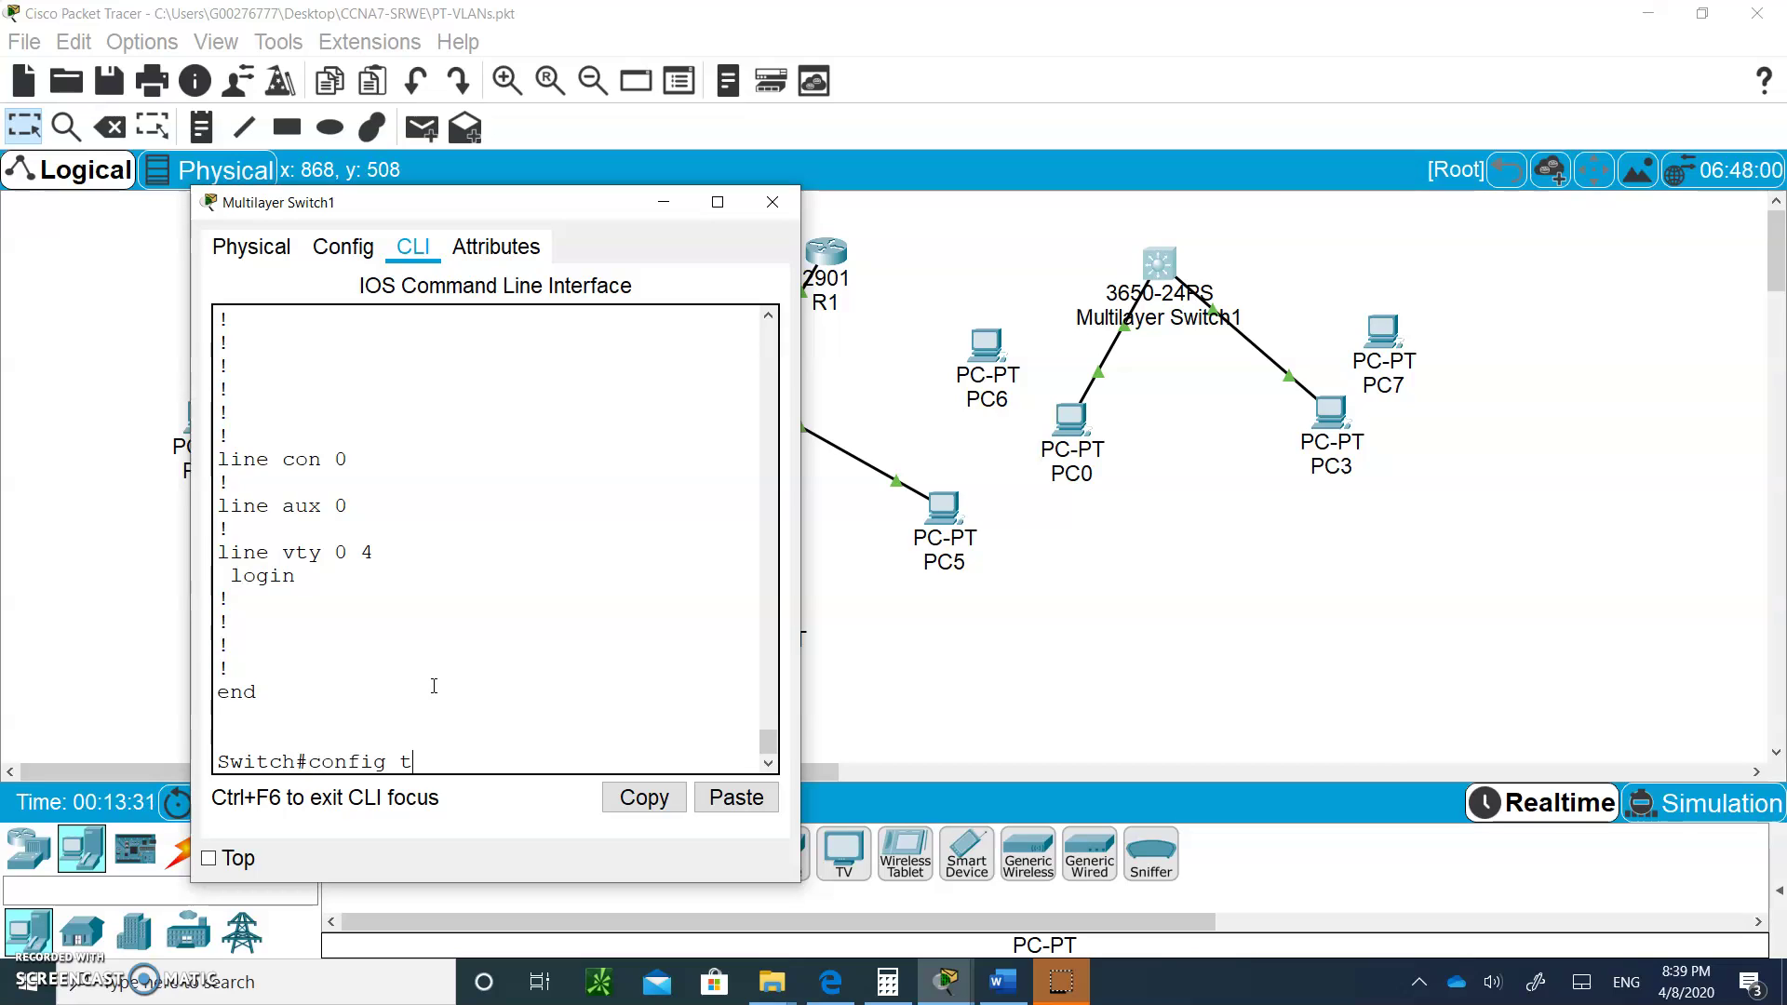
Step: In config mode, make interface g1/0/3 an access port in VLAN 40
{"action": "type", "text": "config t"}
{"action": "key", "text": "Return"}
{"action": "type", "text": "int g1/0/3"}
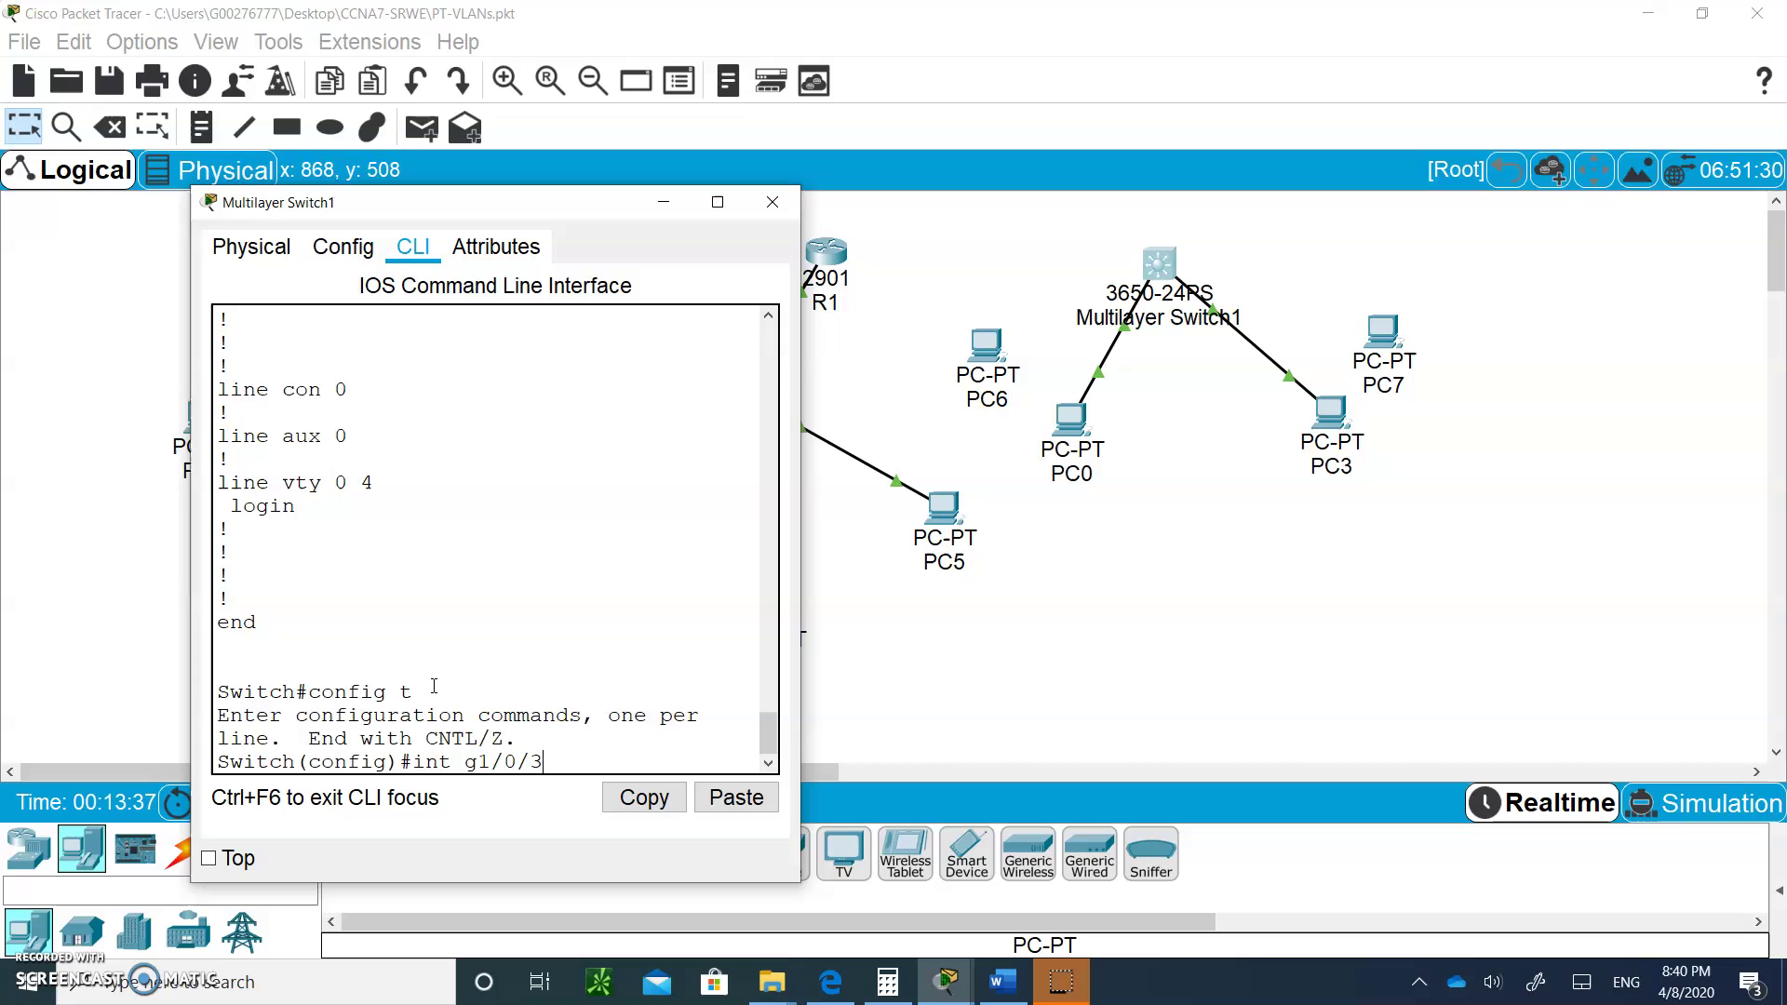
{"action": "key", "text": "Return"}
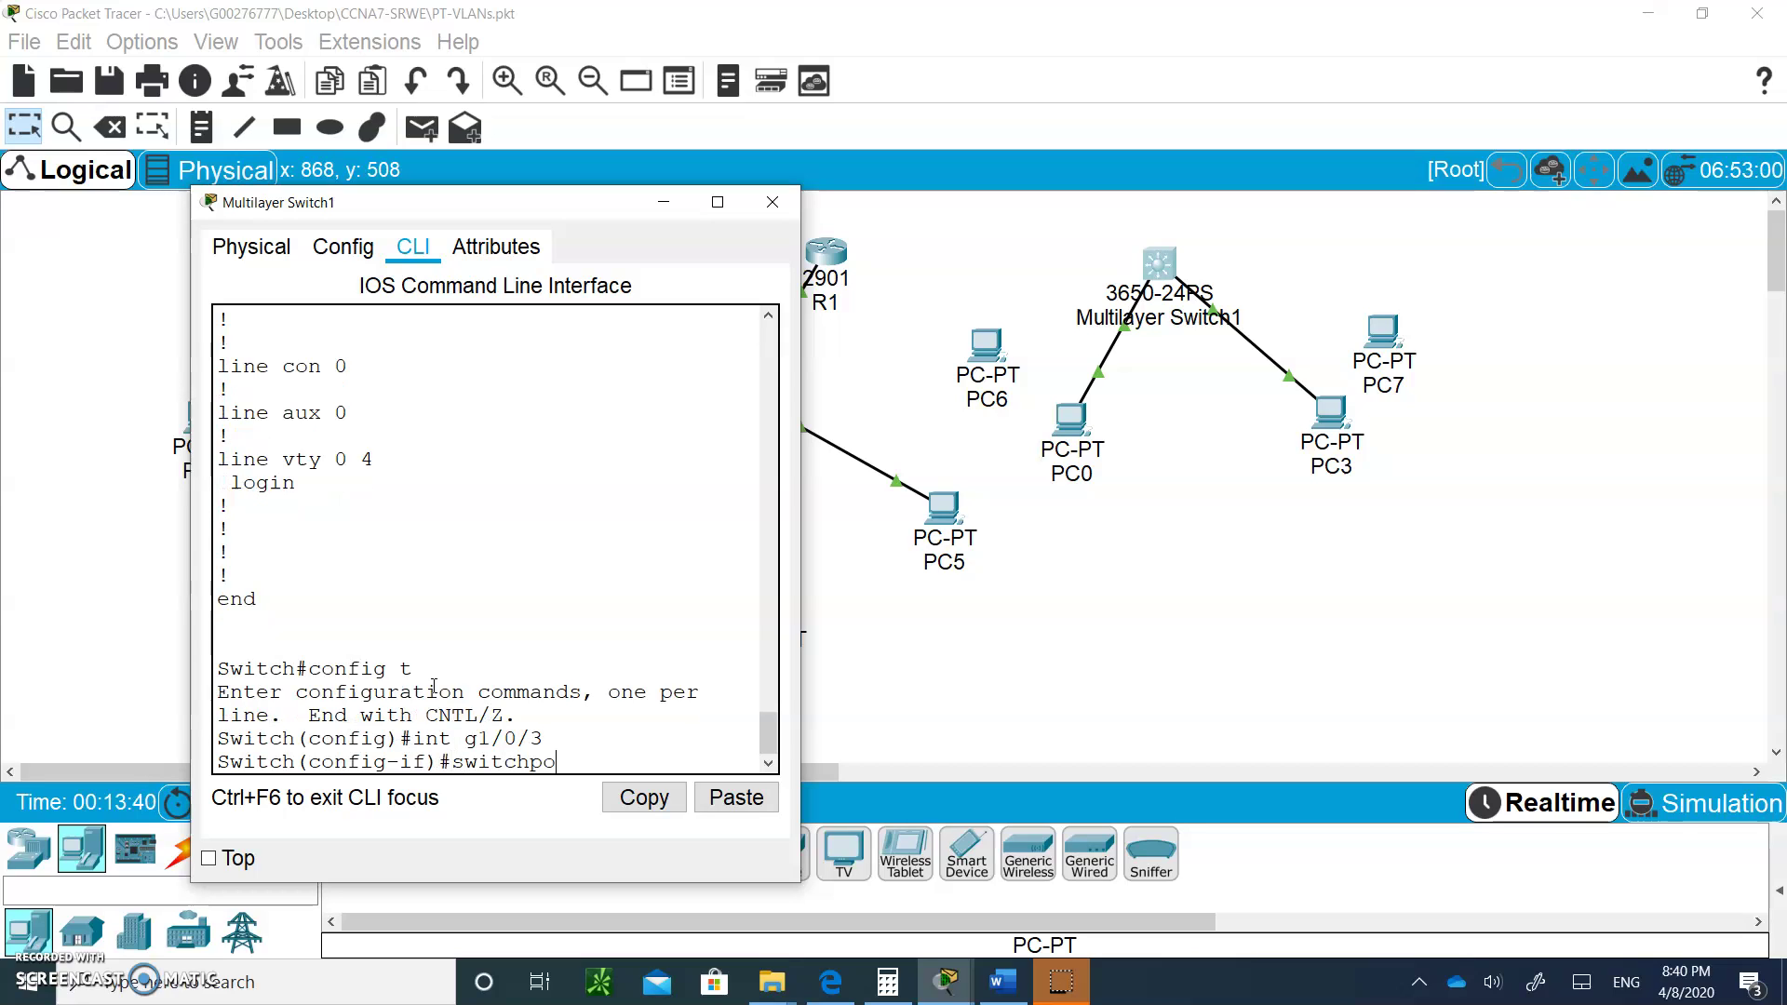
{"action": "type", "text": "switchport mode access"}
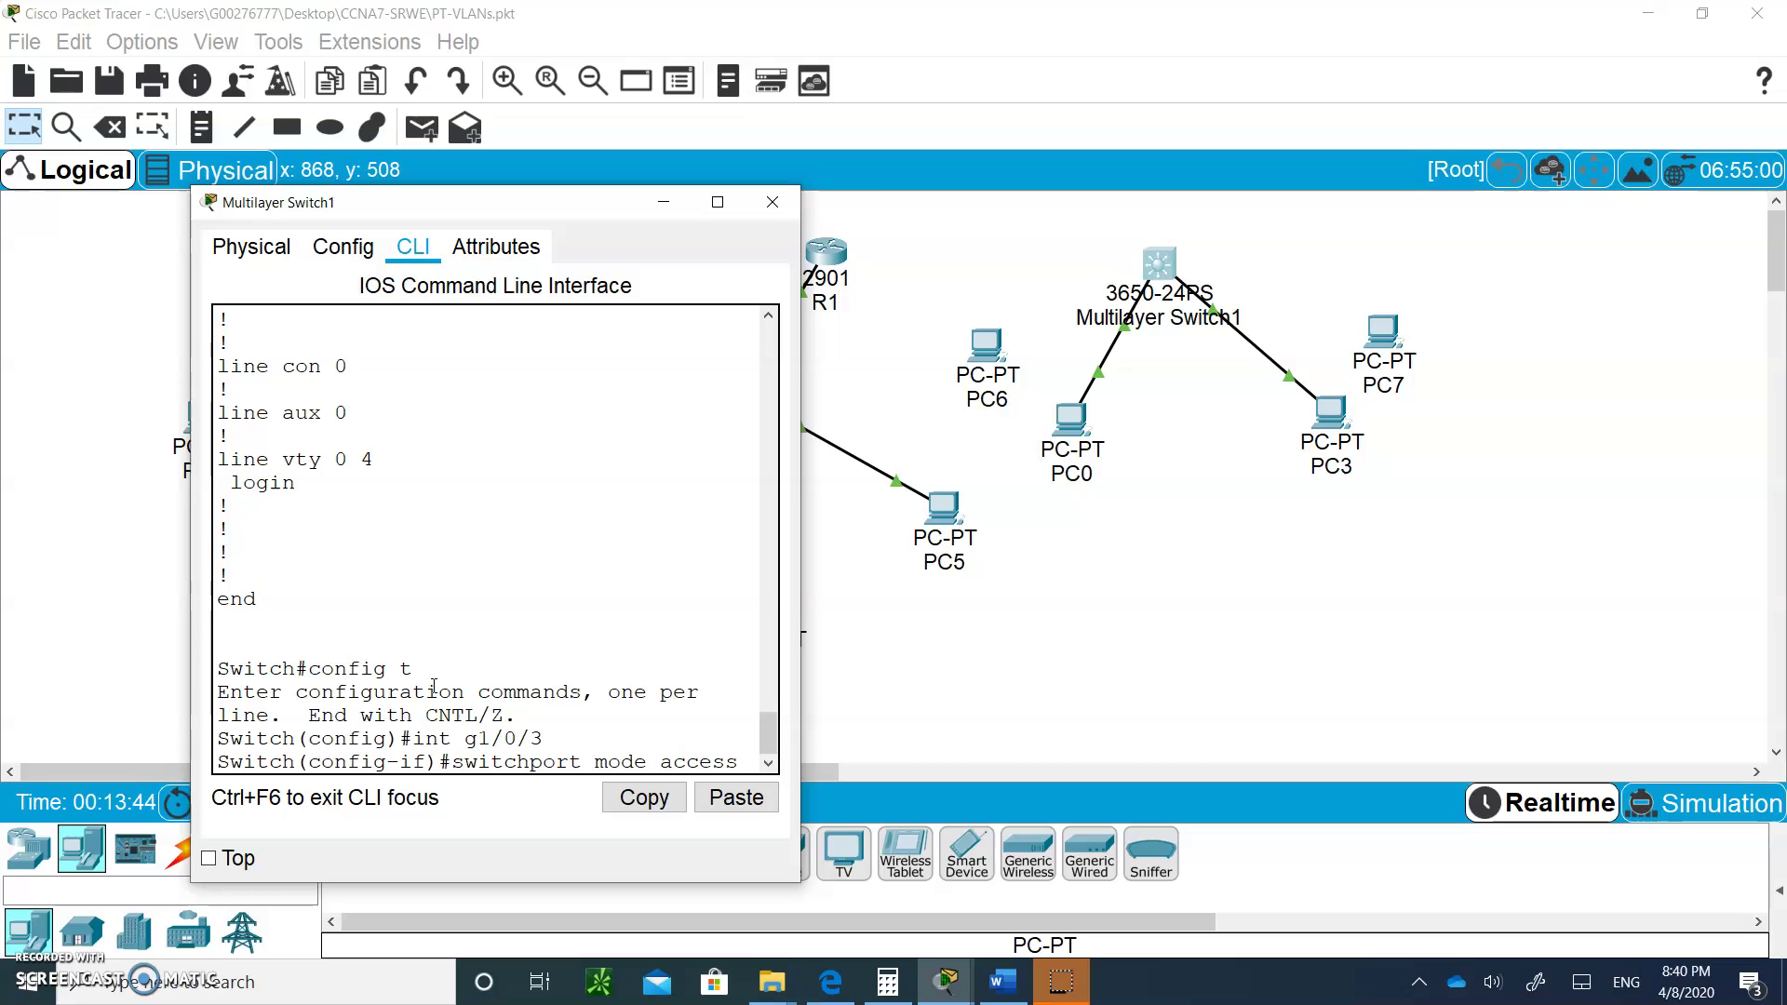
{"action": "key", "text": "Return"}
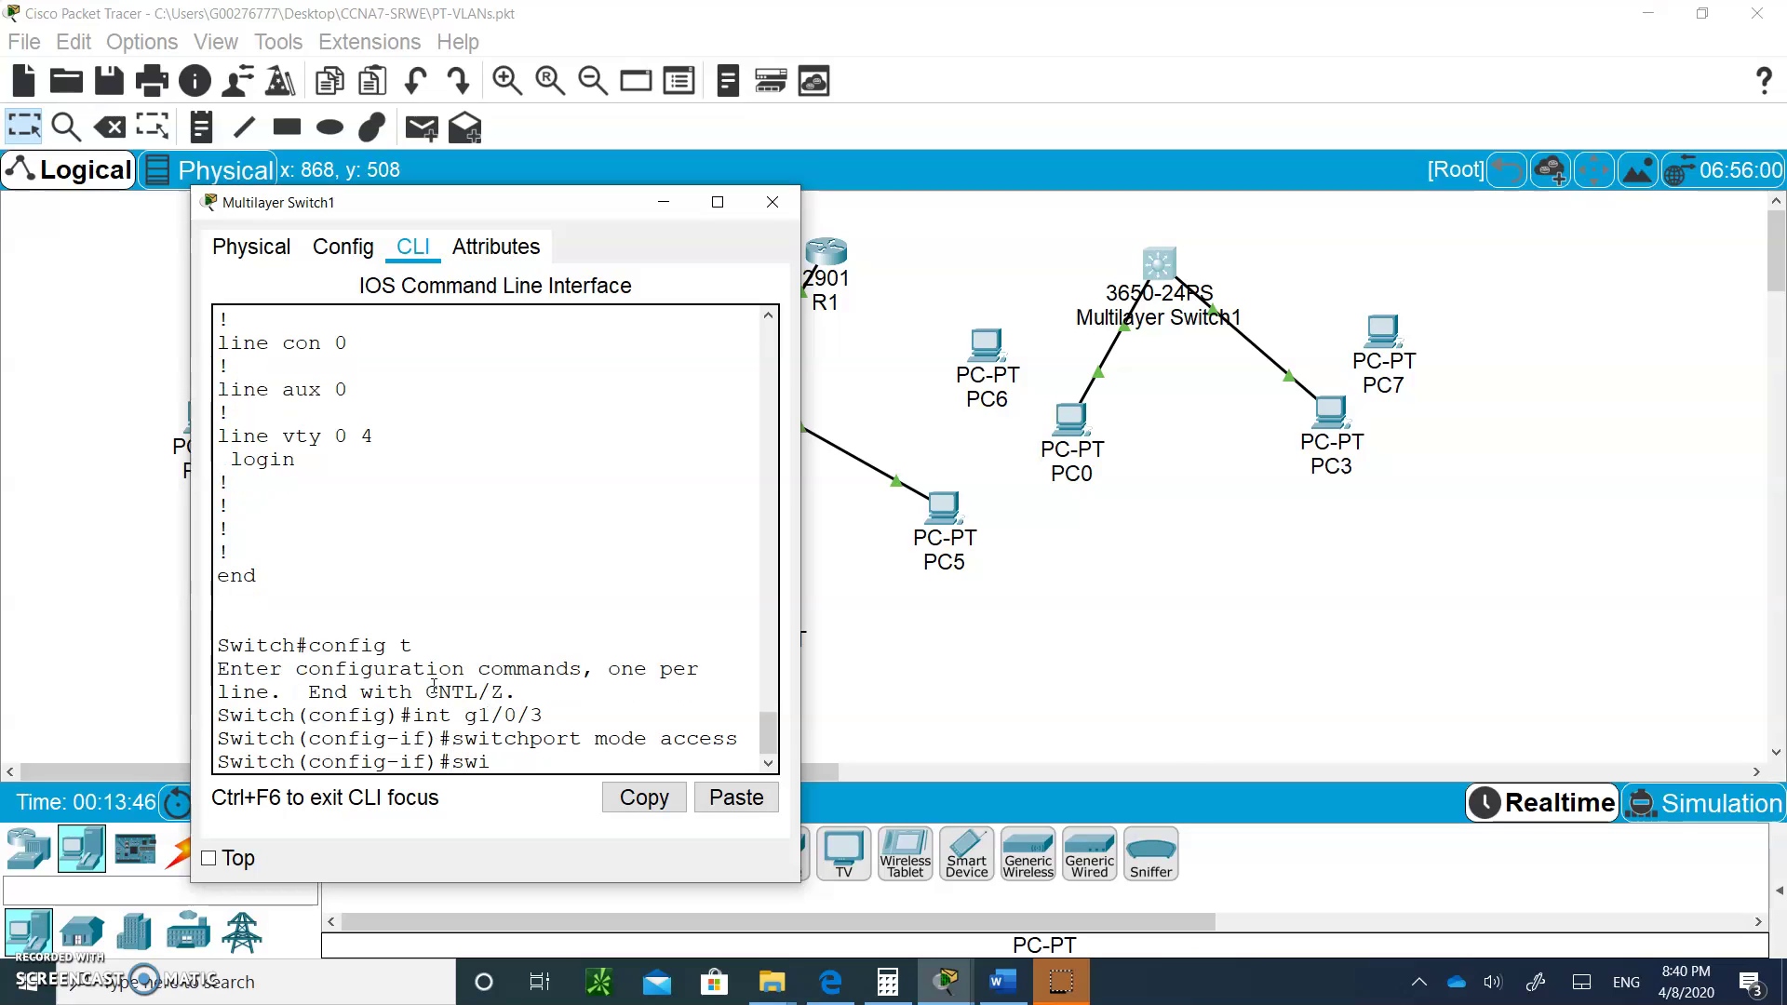
{"action": "type", "text": "switchport access vl"}
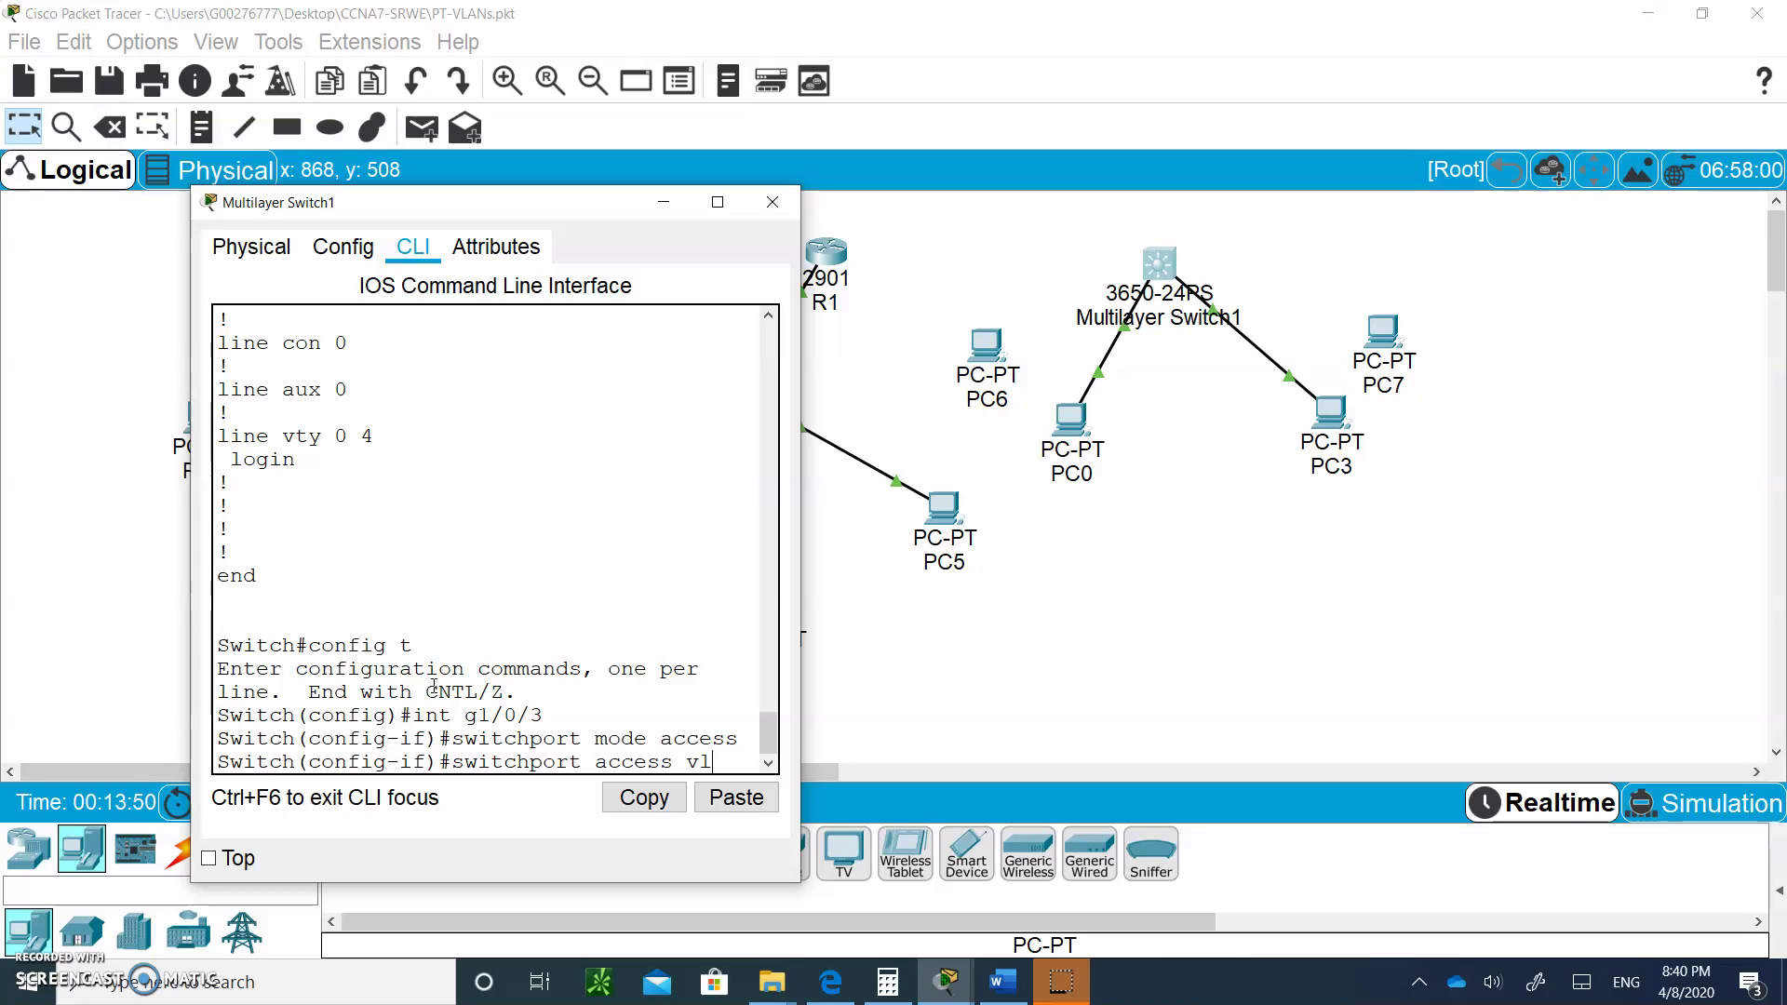
{"action": "type", "text": " 40"}
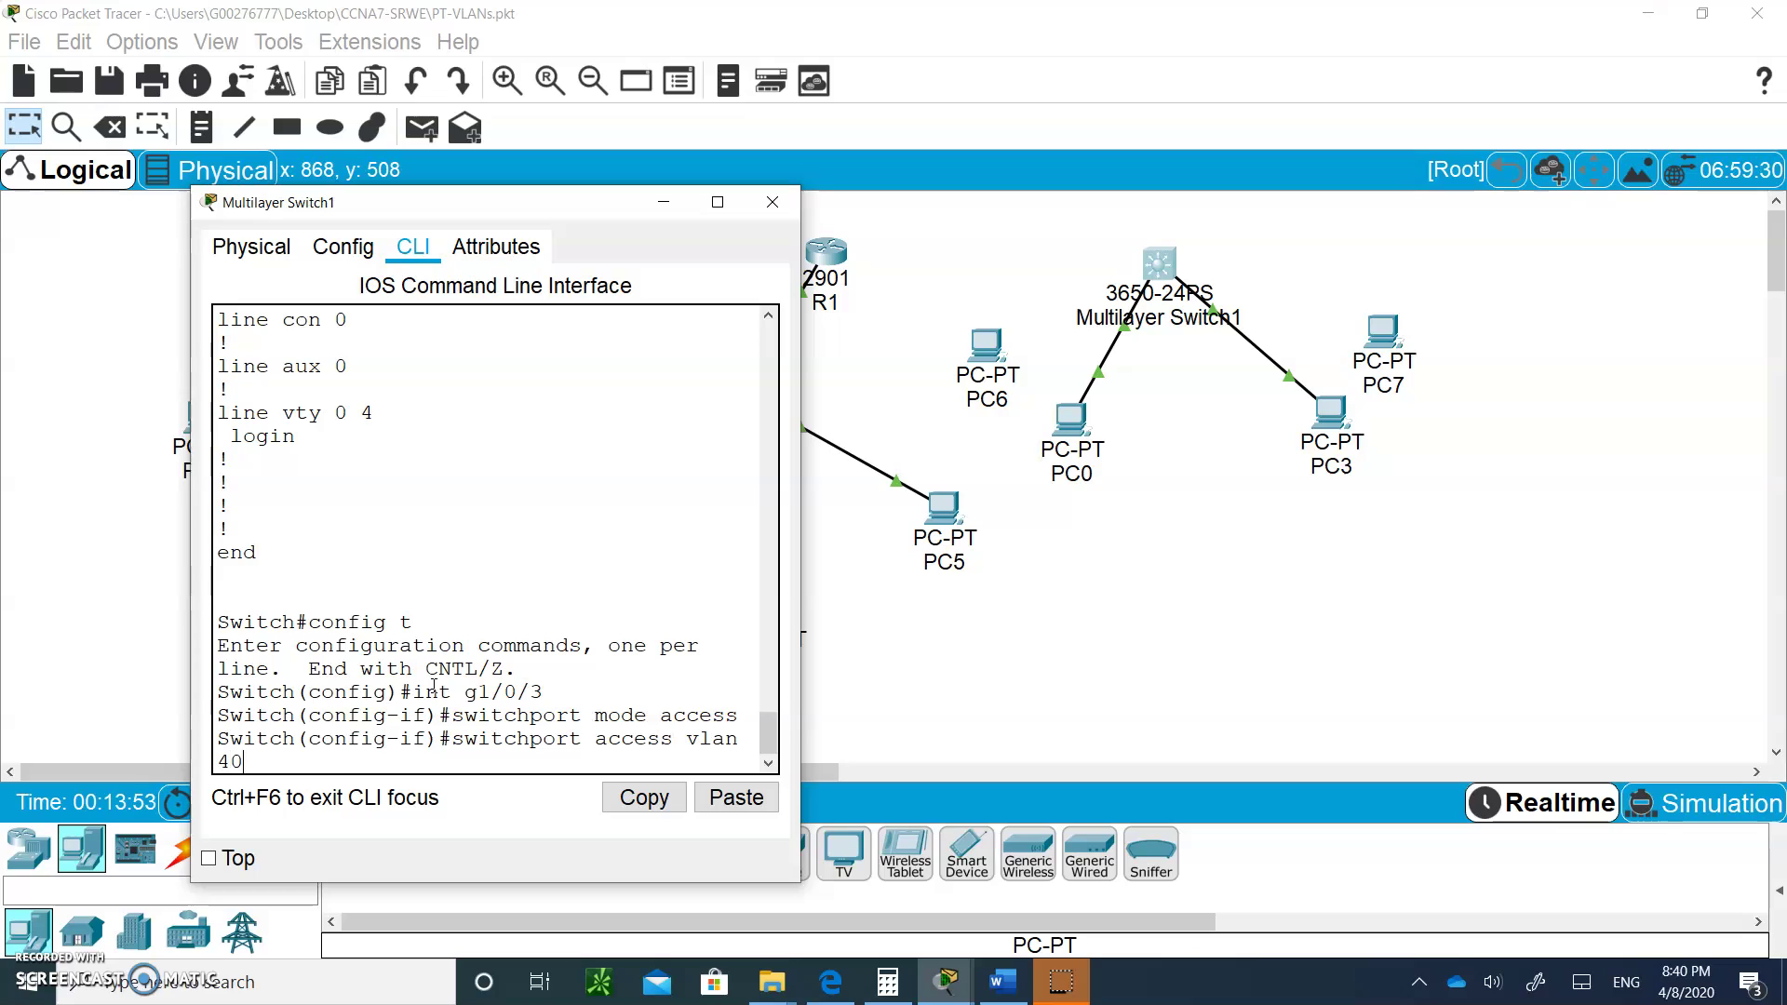
{"action": "key", "text": "Return"}
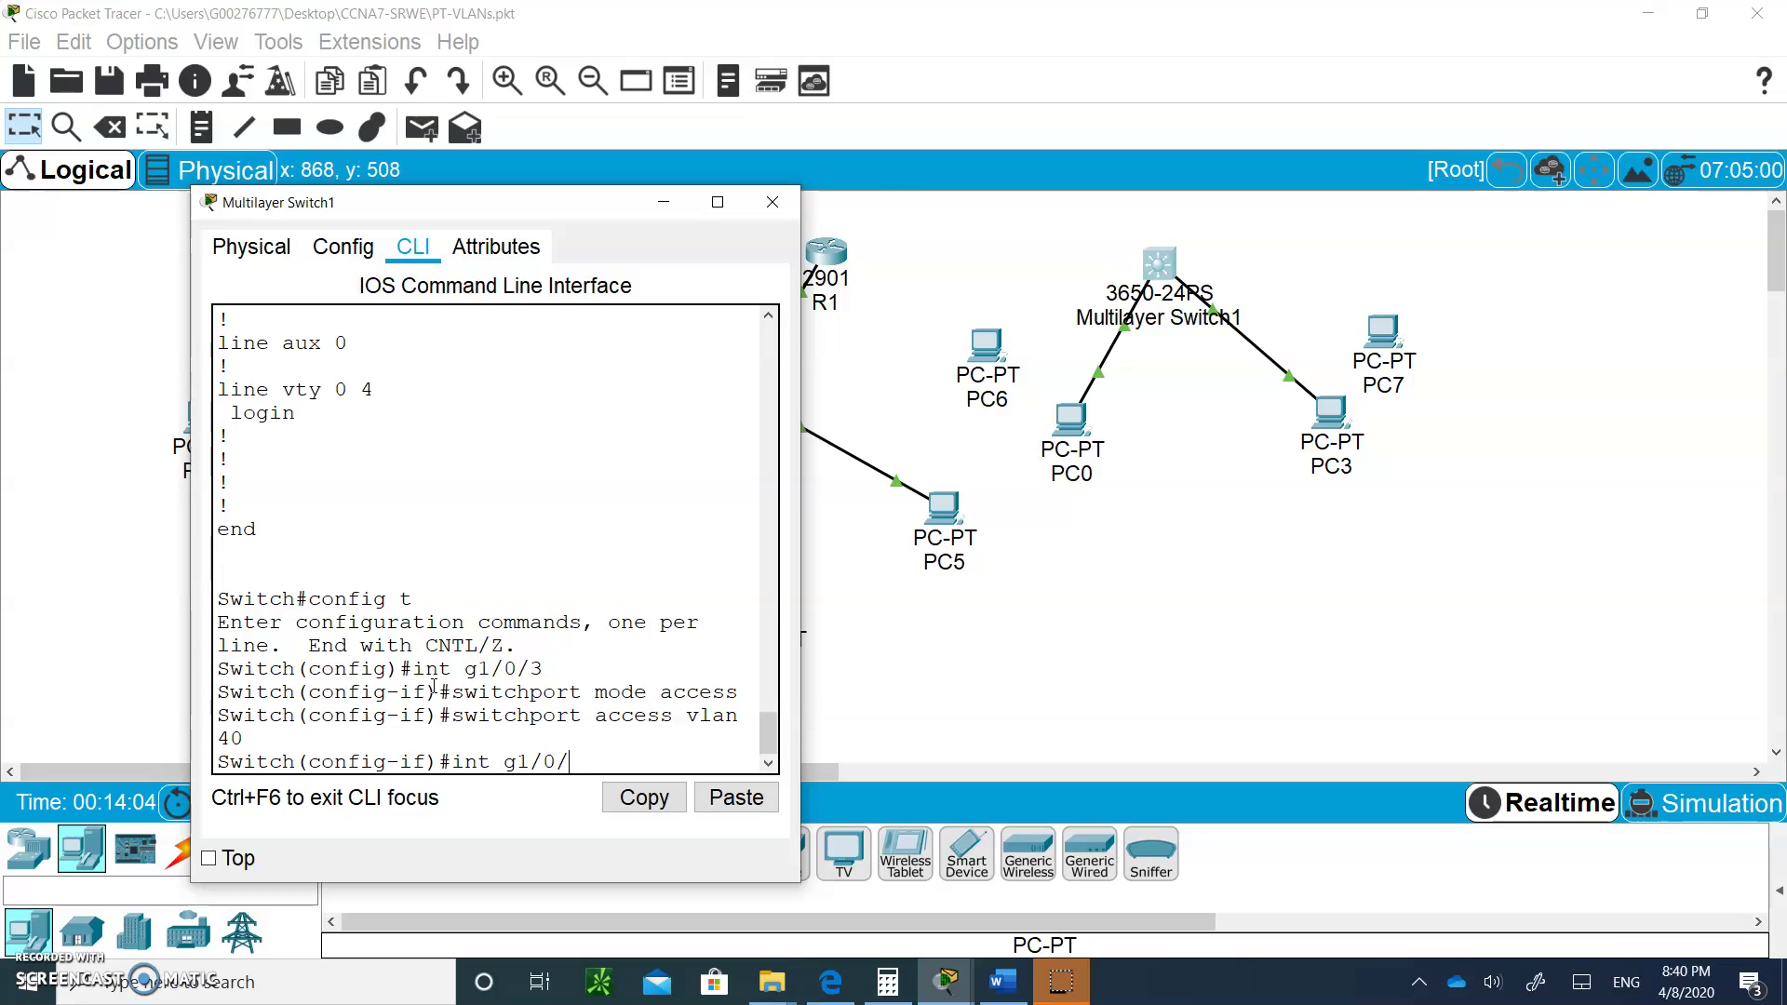
Step: Make interface g1/0/4 an access port in VLAN 50
{"action": "key", "text": "Return"}
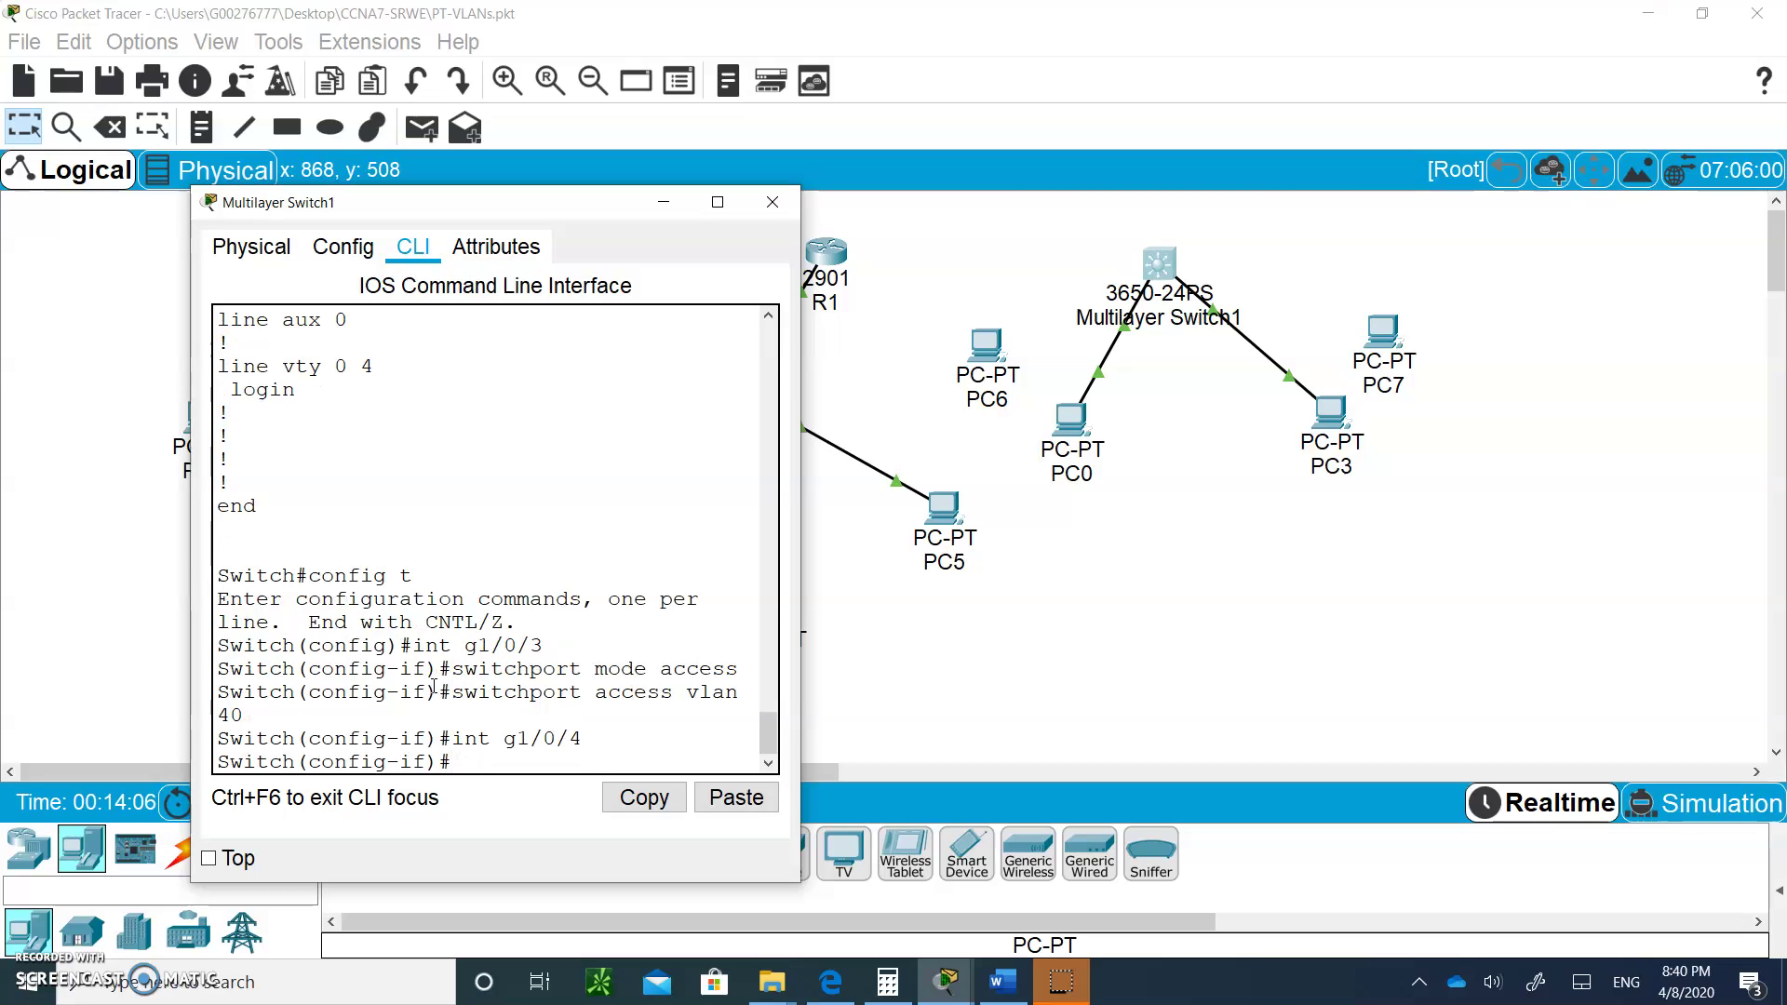
{"action": "type", "text": "switchport mode access"}
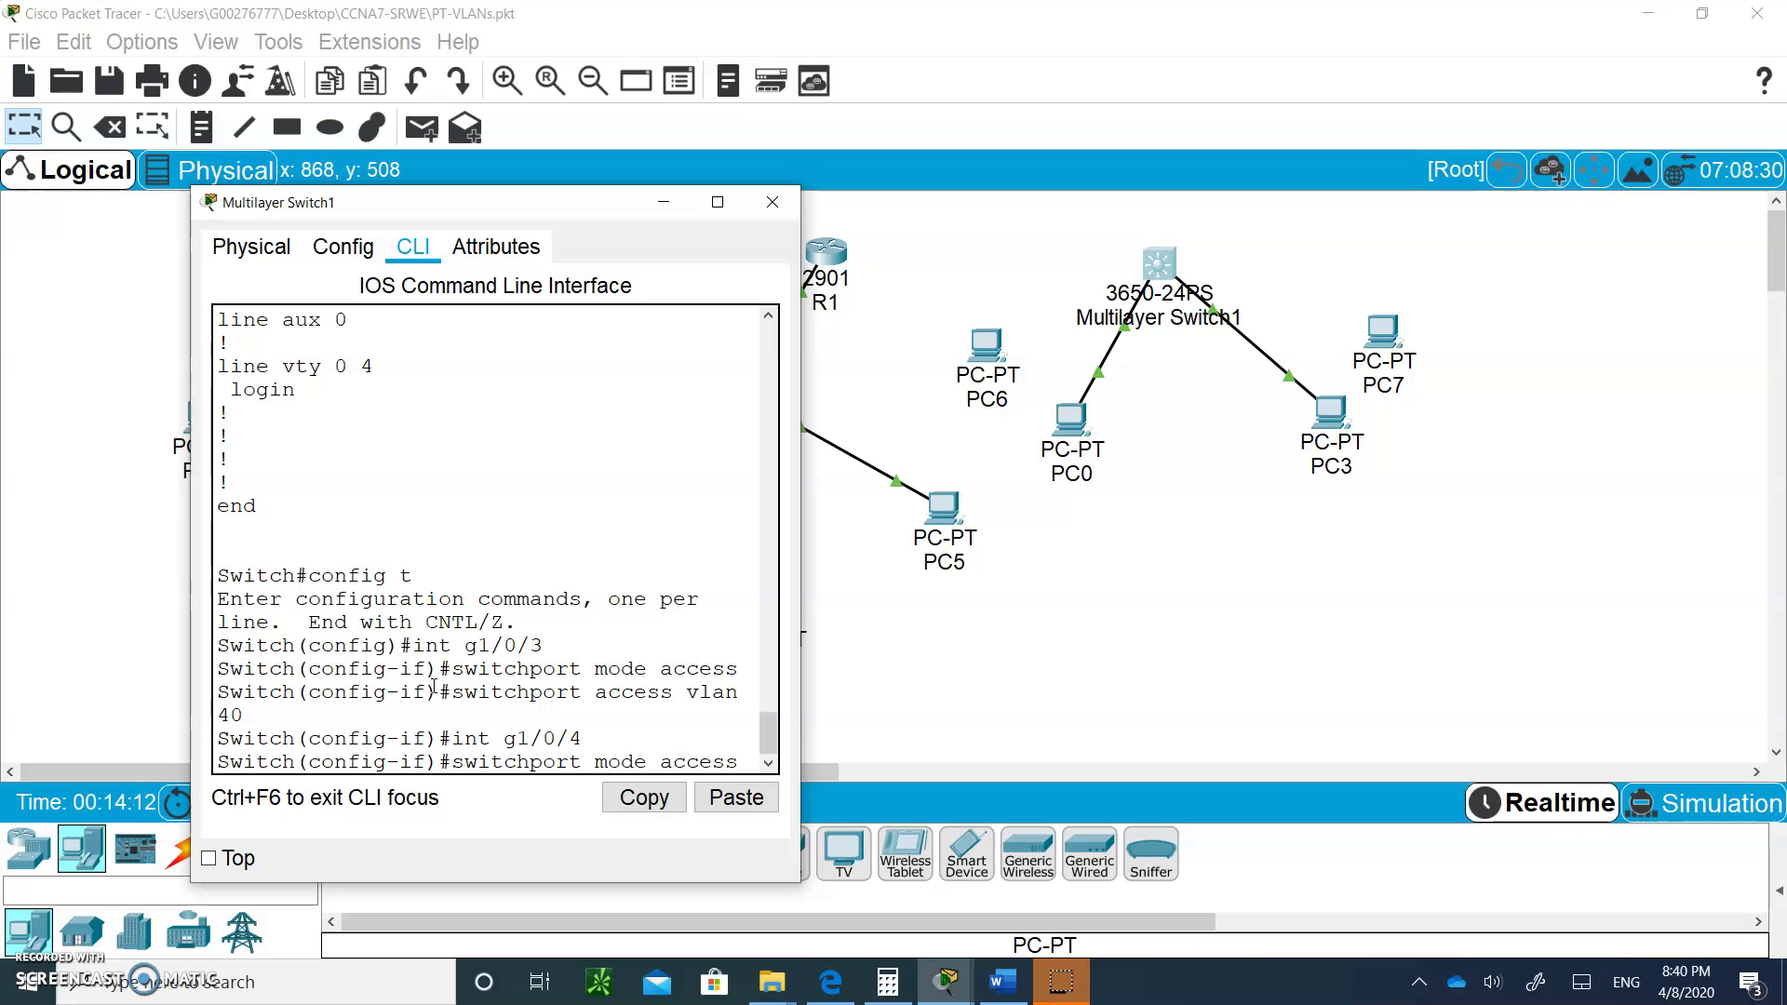
{"action": "key", "text": "Return"}
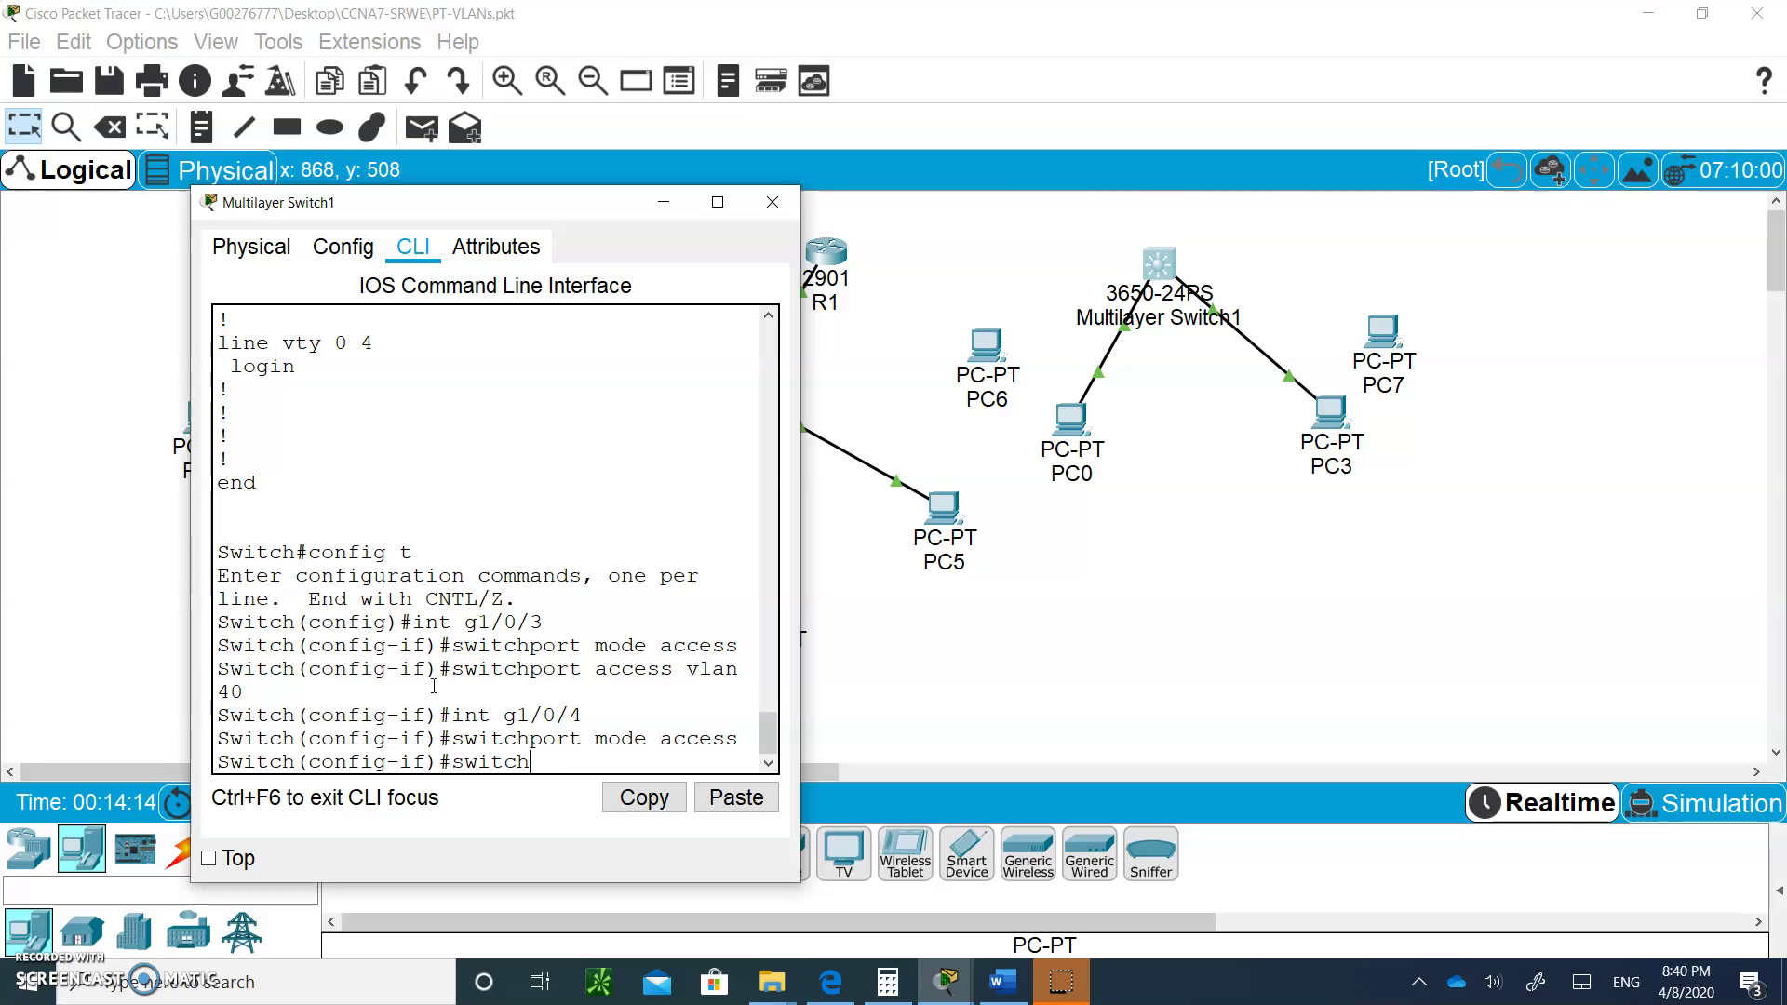
{"action": "type", "text": "switchport acc"}
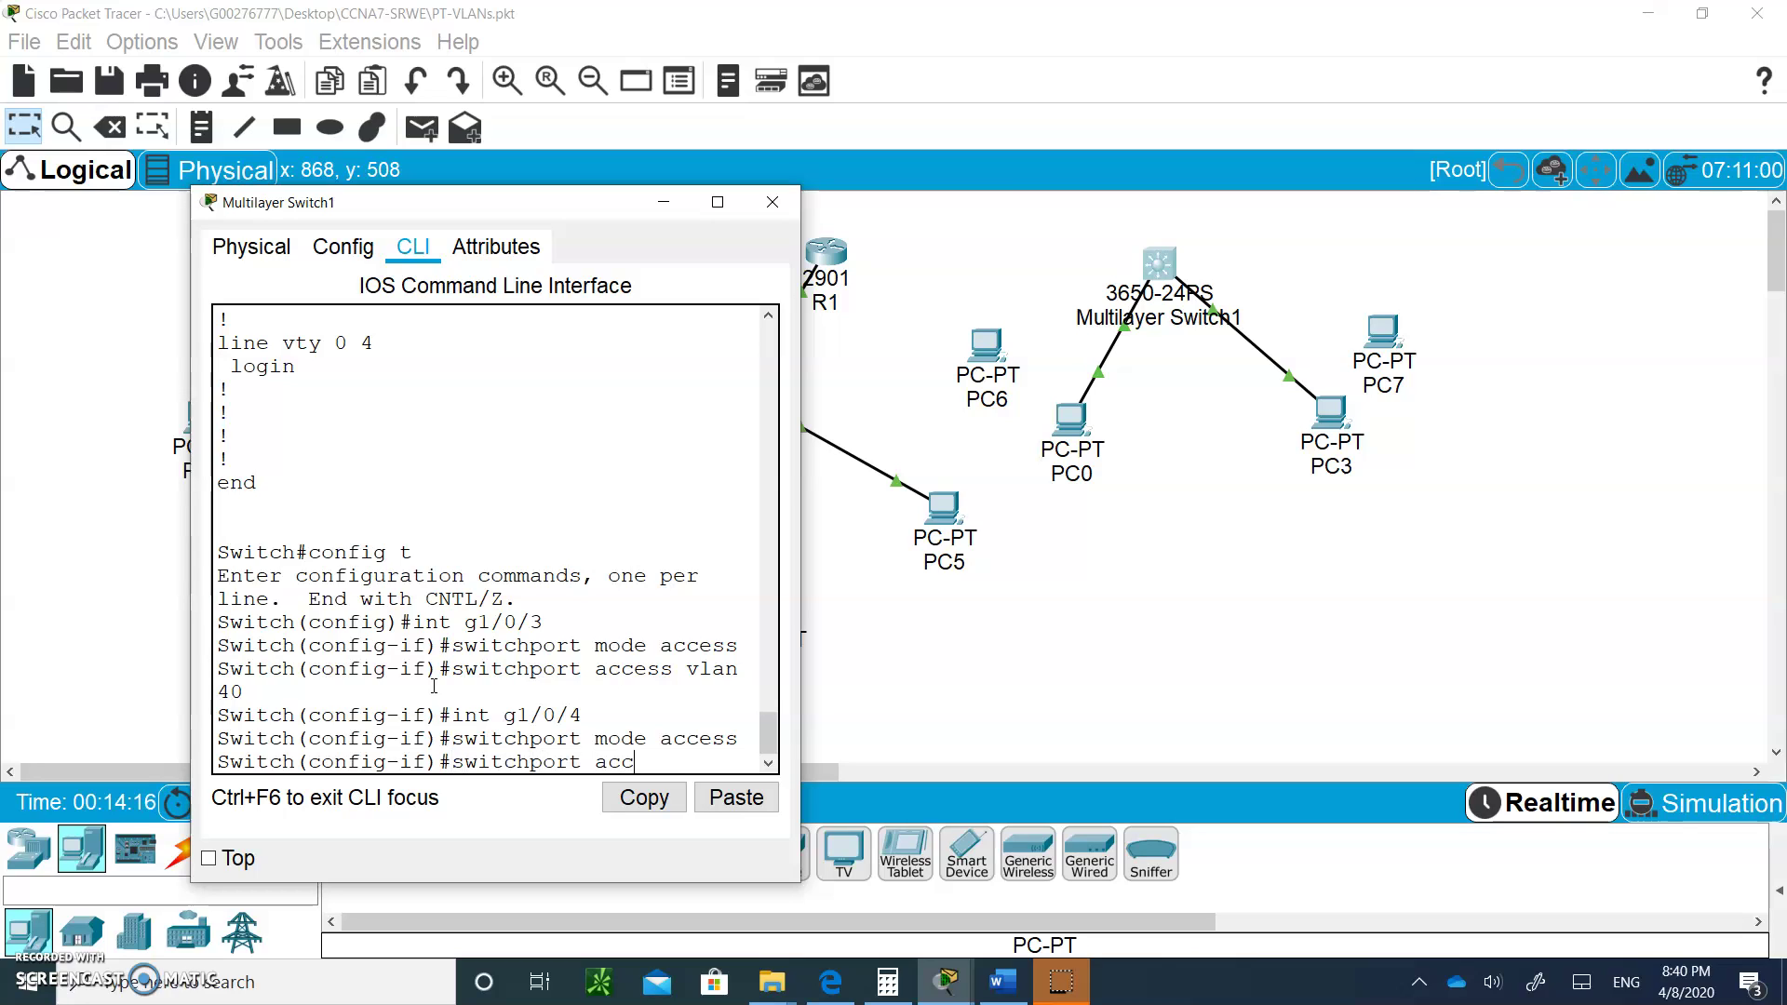
{"action": "type", "text": "ess vlan"}
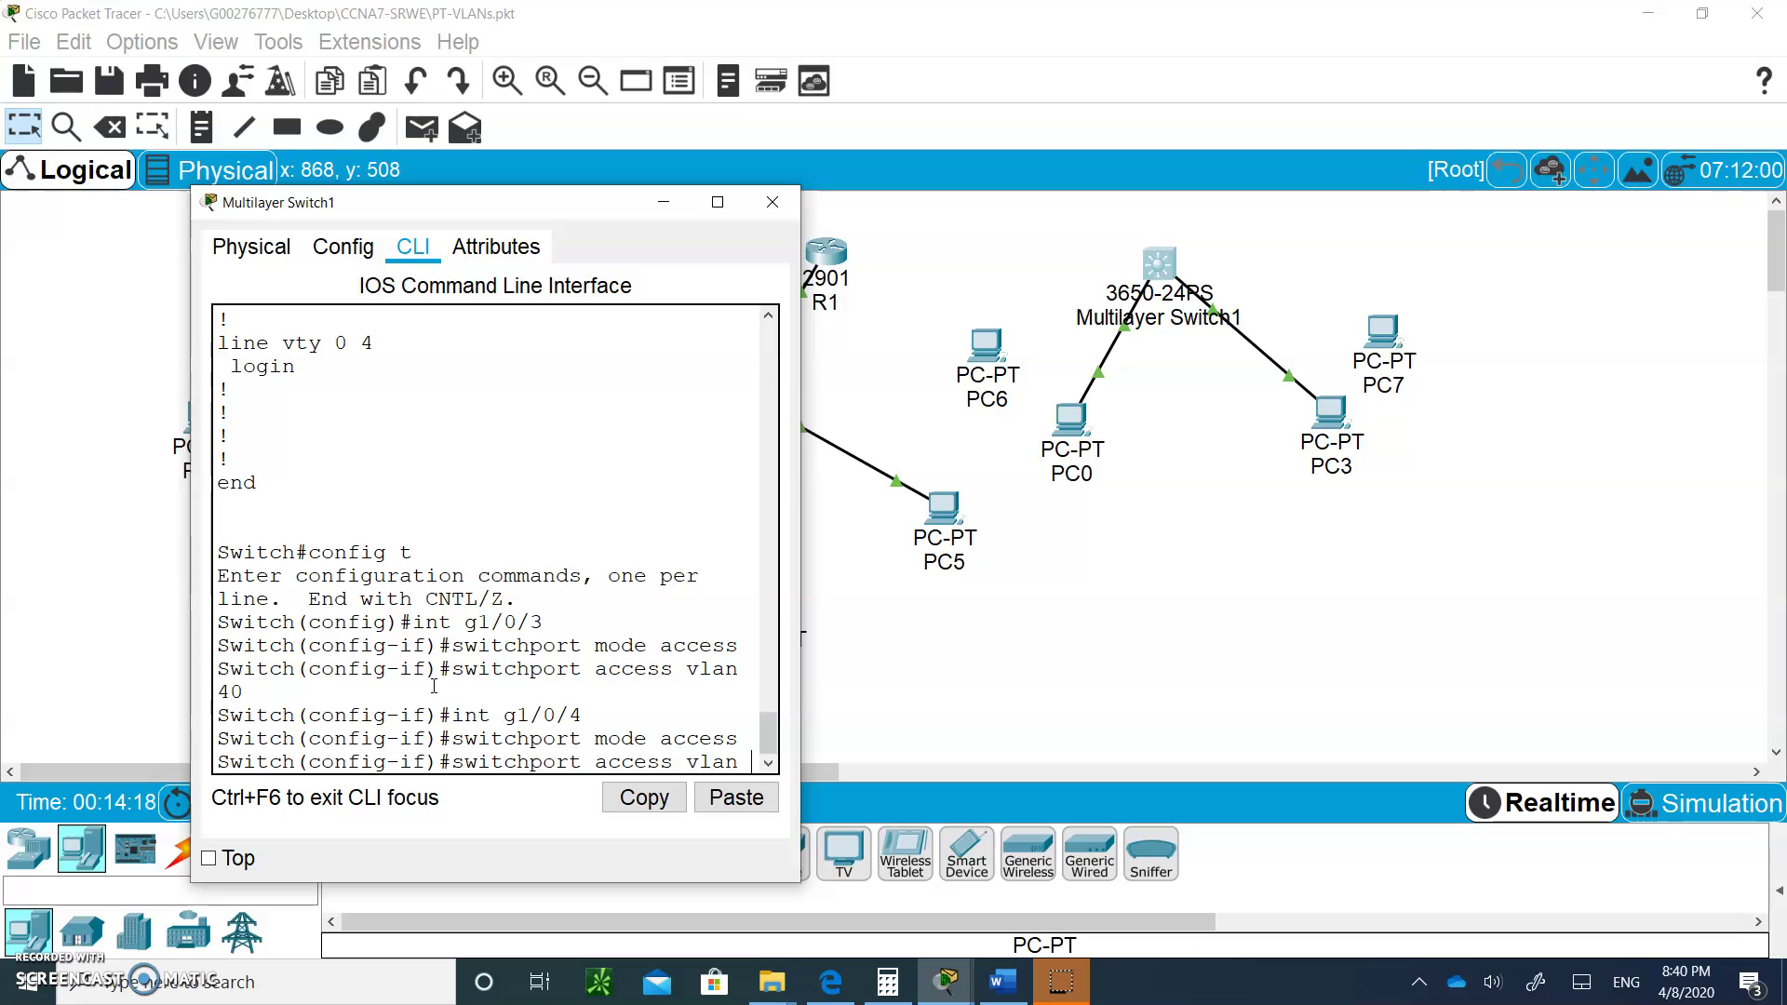
{"action": "type", "text": " 50"}
{"action": "key", "text": "Return"}
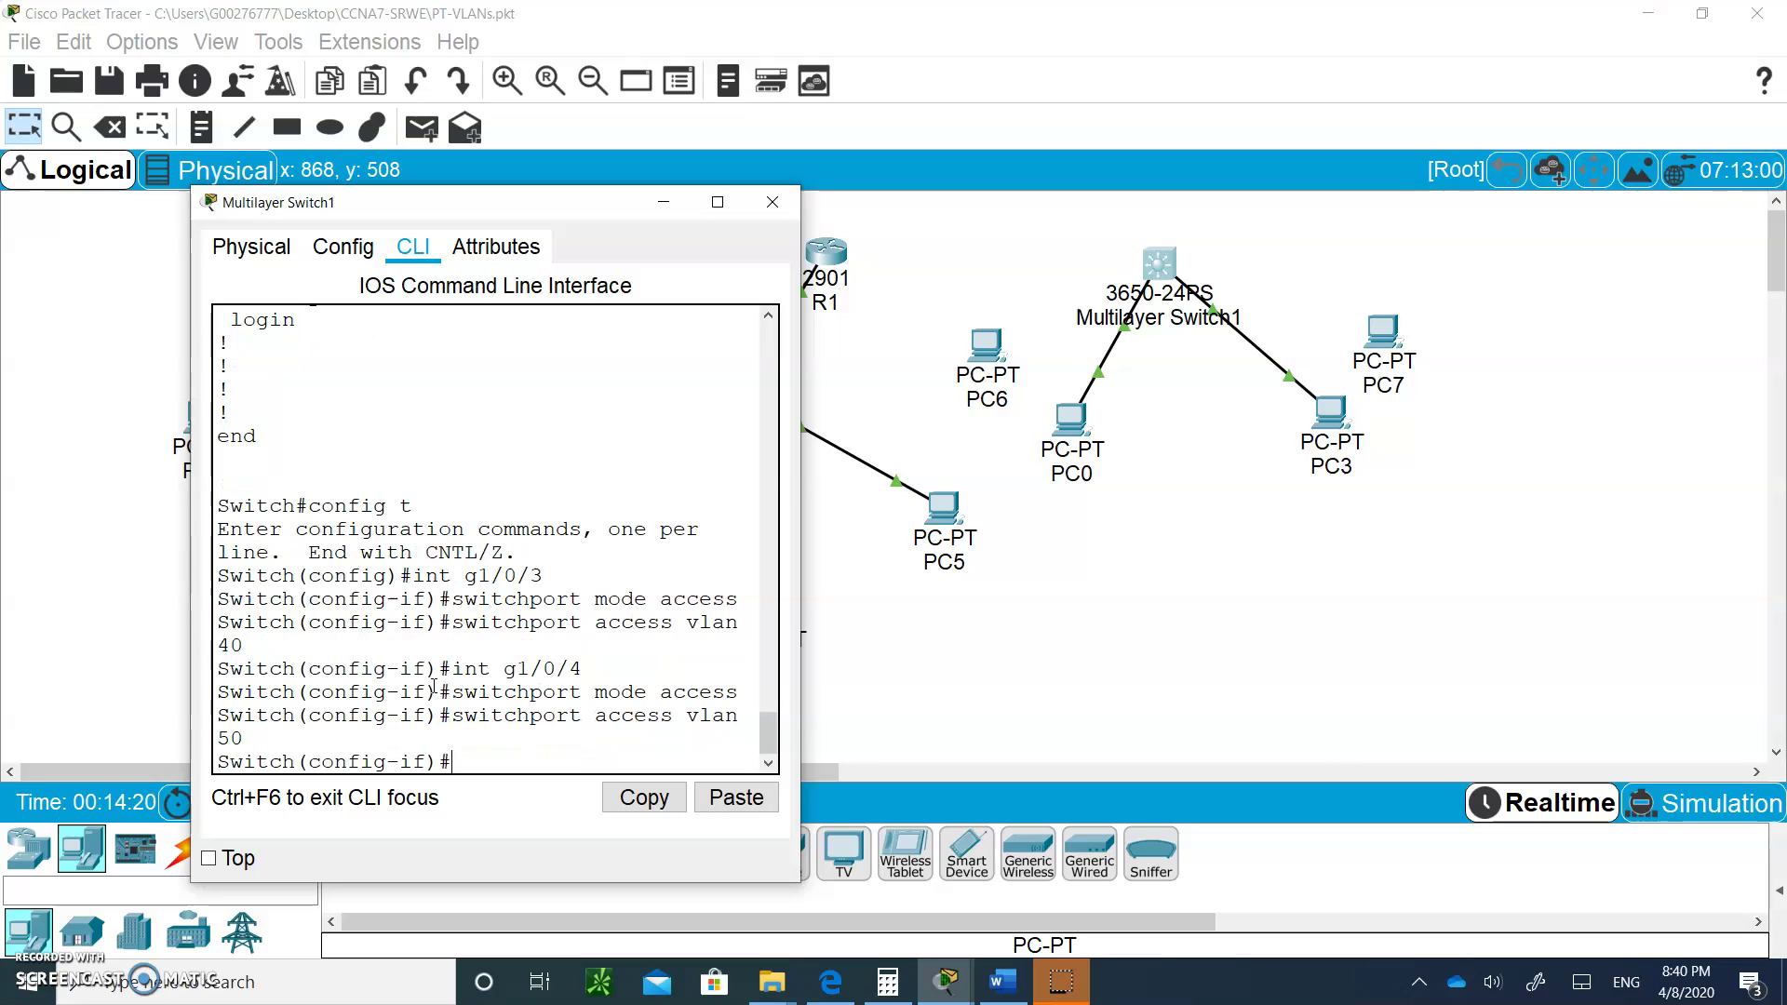
Step: Connect PC6 FastEthernet0 to switch port GigabitEthernet1/0/3 with a copper straight-through cable
{"action": "left_click", "coordinate": [921, 666]}
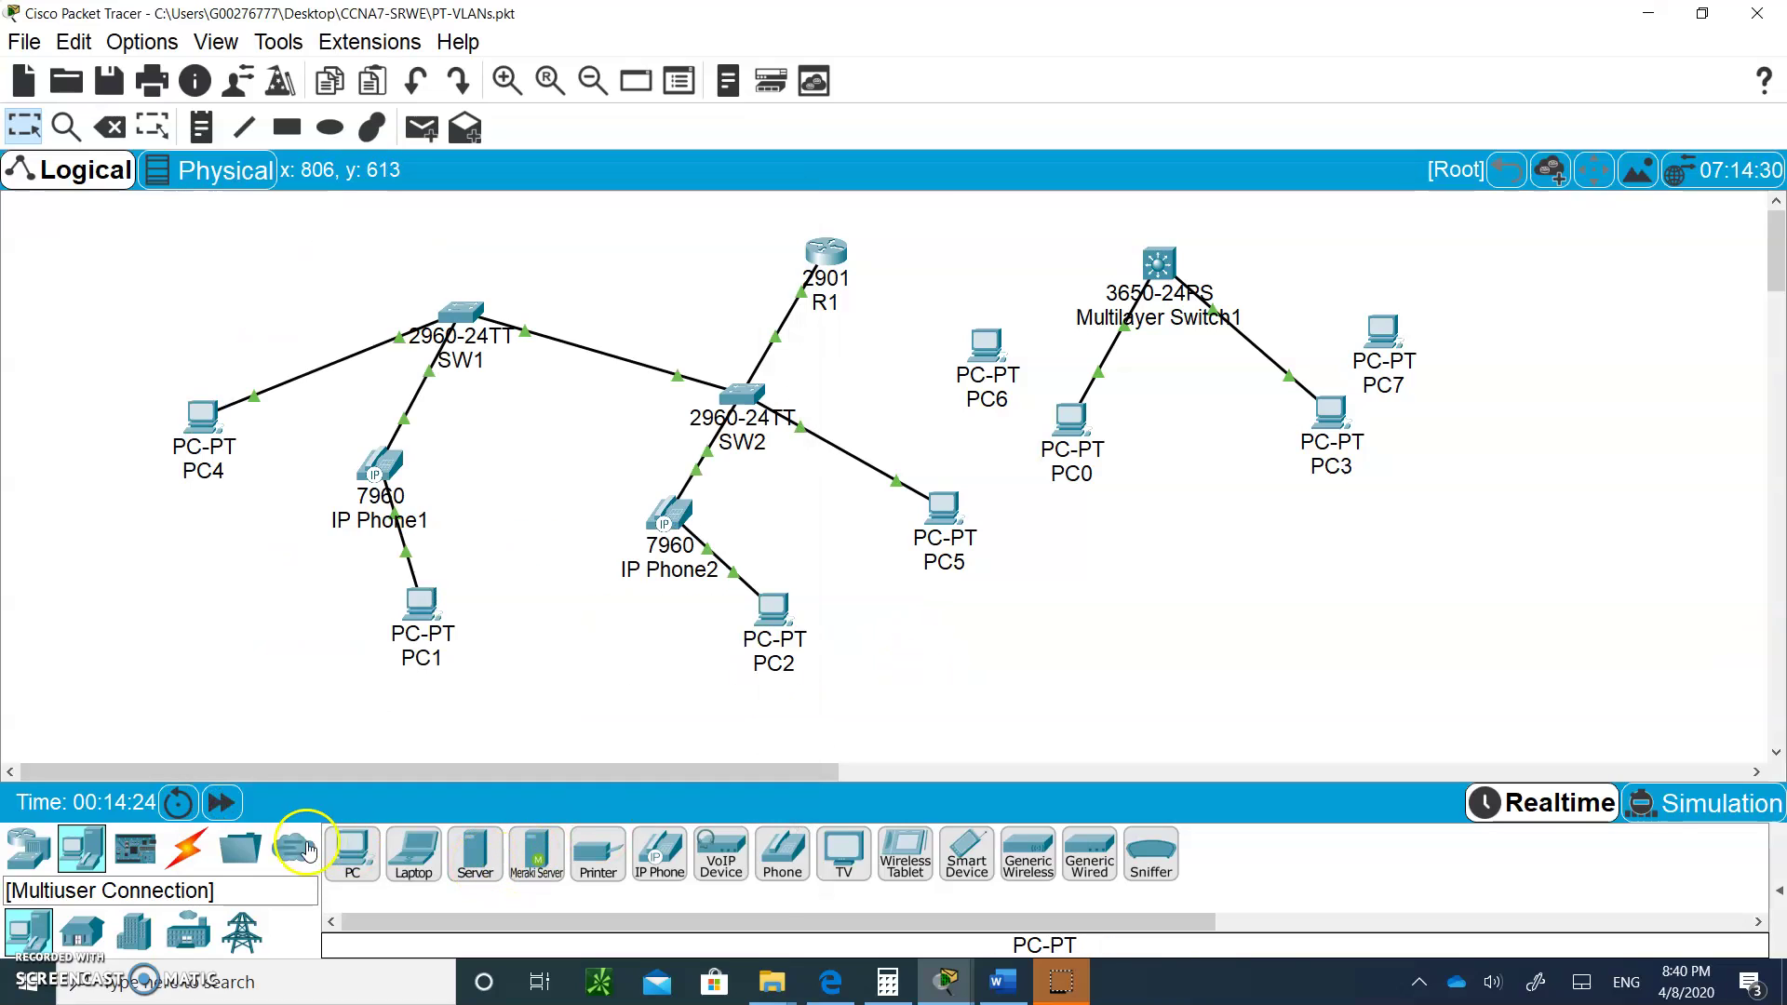
{"action": "left_click", "coordinate": [187, 849]}
{"action": "left_click", "coordinate": [476, 854]}
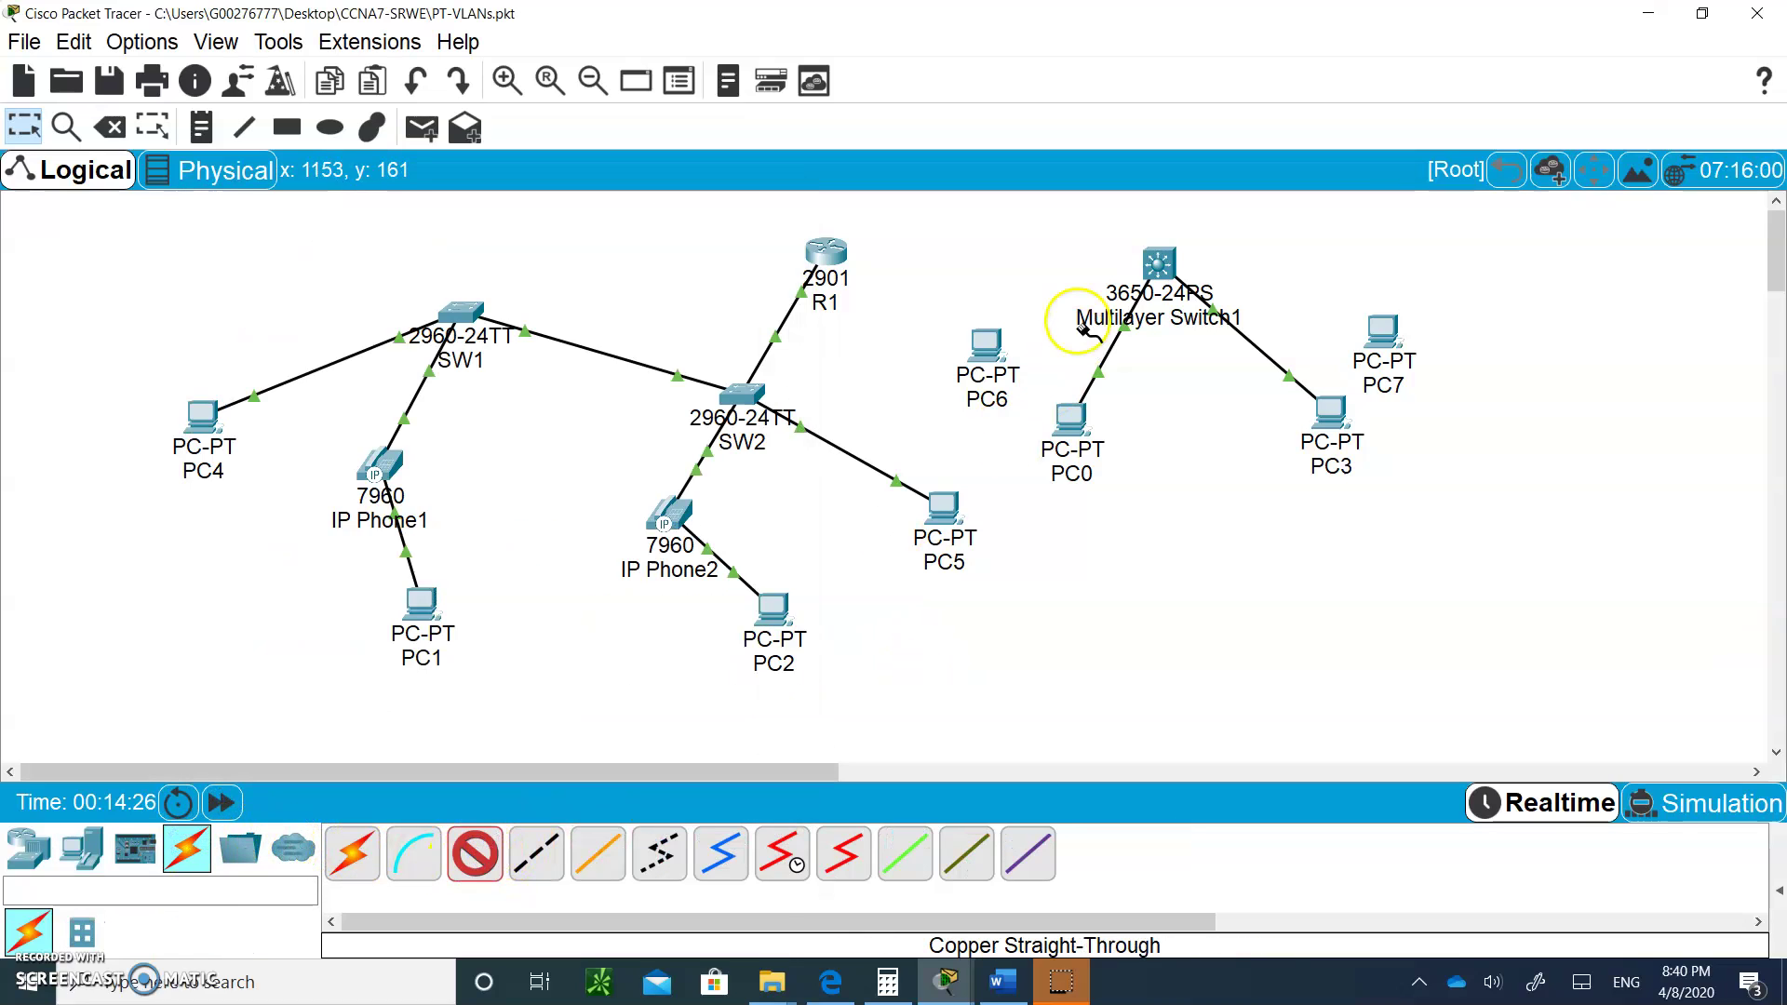
{"action": "left_click", "coordinate": [988, 345]}
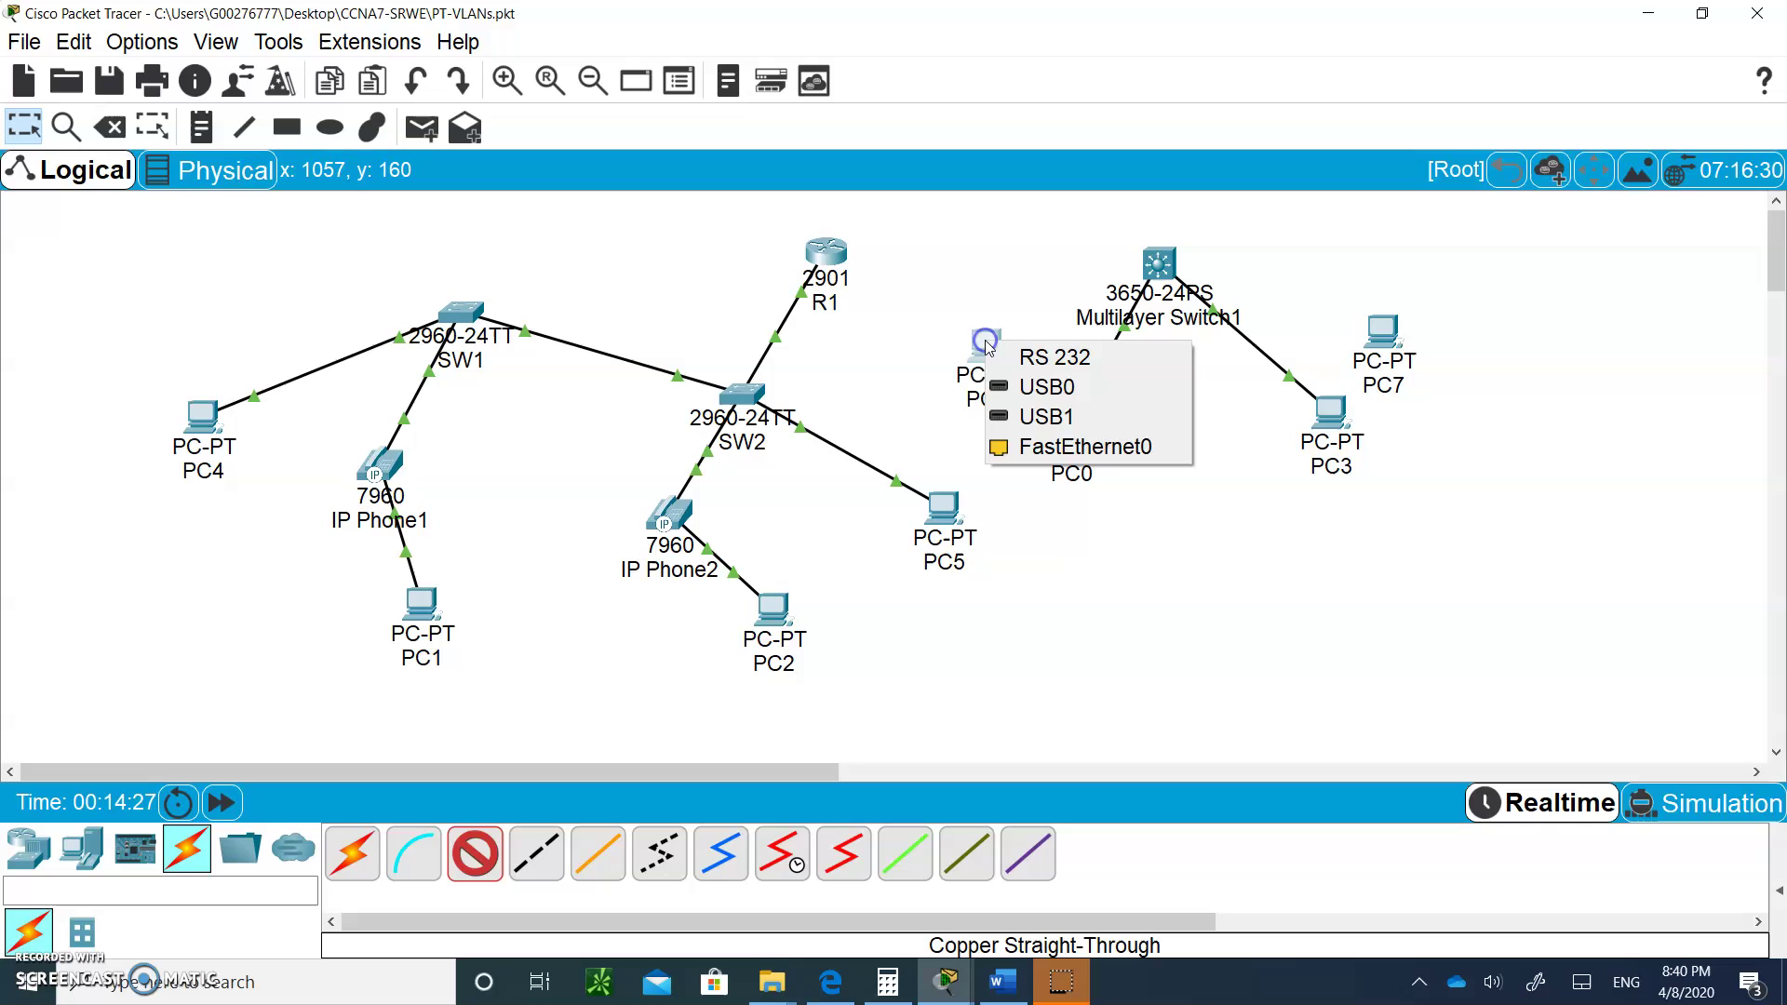
{"action": "left_click", "coordinate": [1061, 447]}
{"action": "left_click", "coordinate": [1148, 257]}
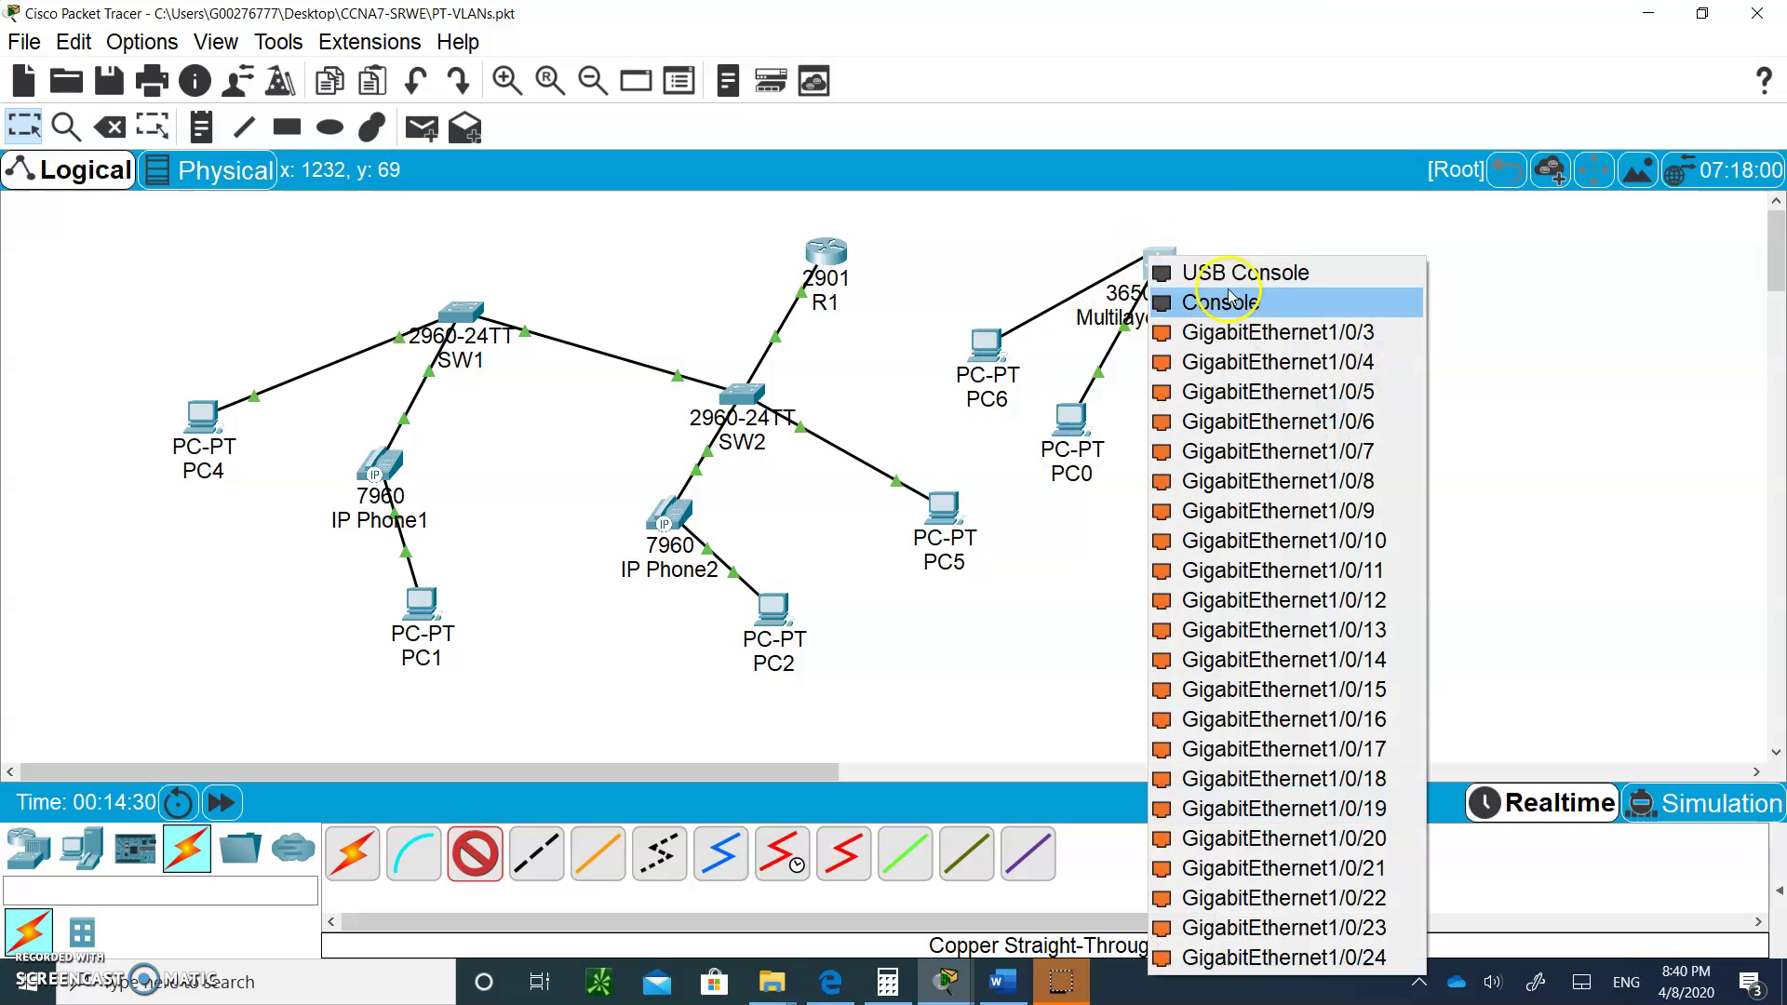
{"action": "left_click", "coordinate": [1277, 333]}
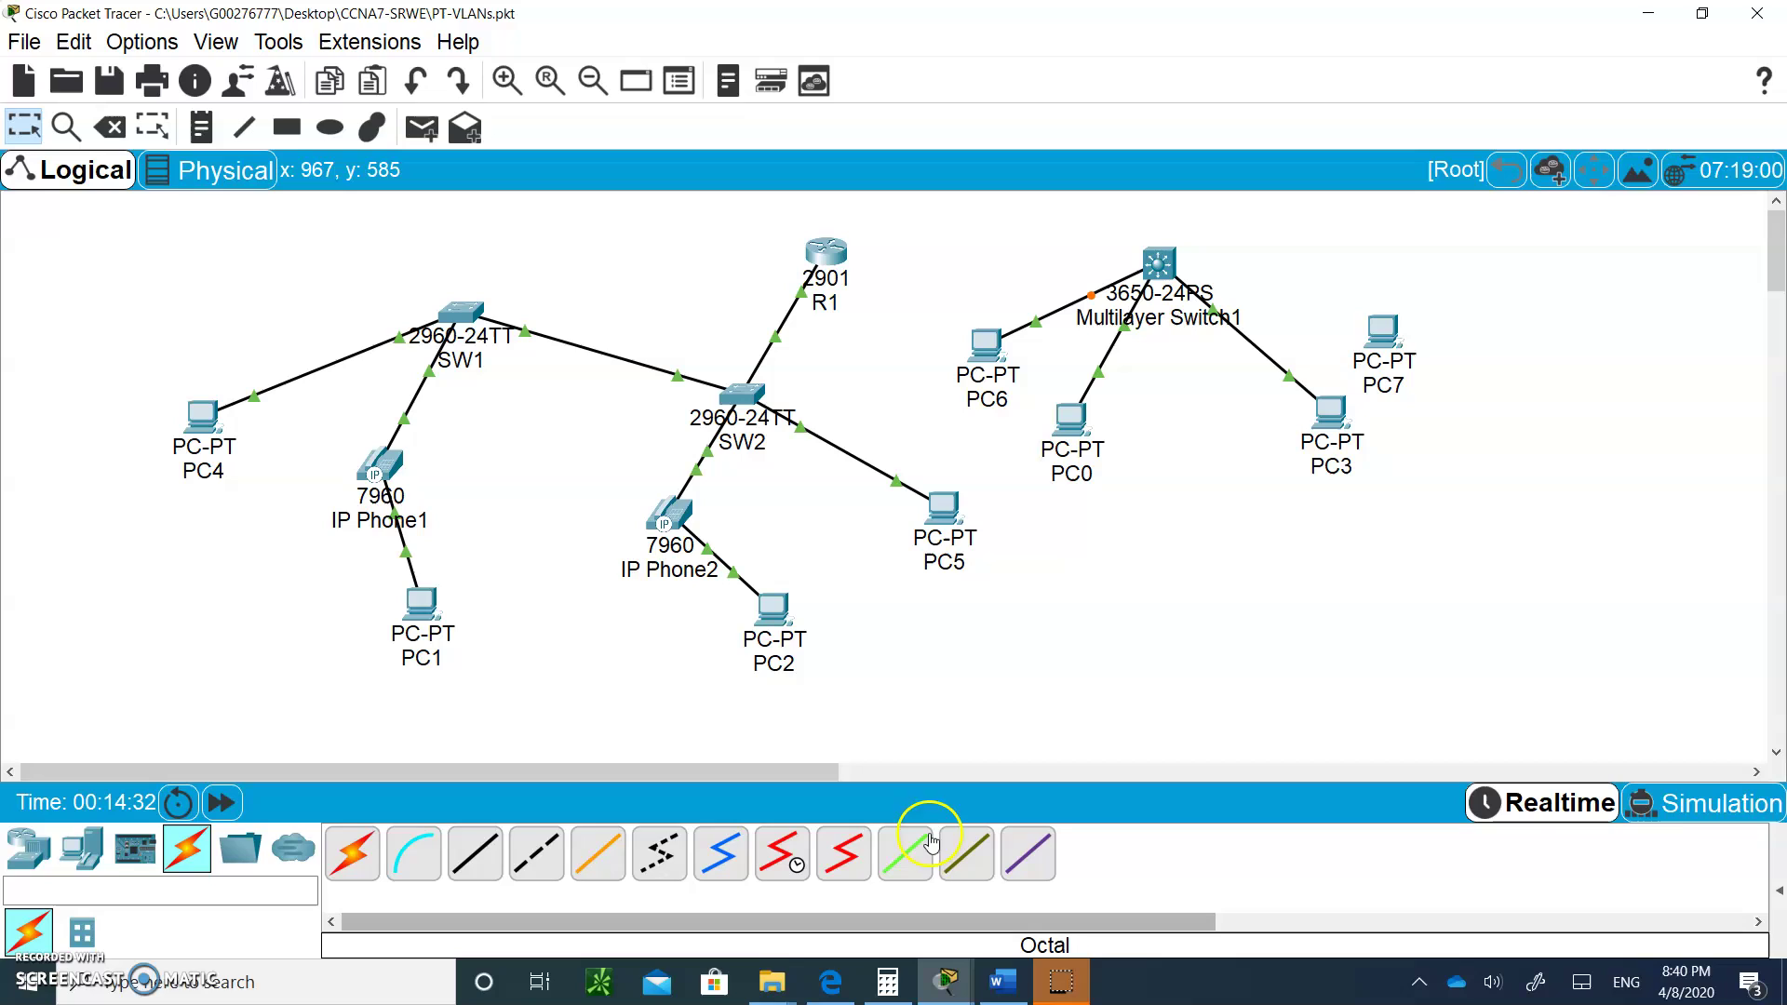
Step: Cable PC7 FastEthernet0 to GigabitEthernet1/0/4, then nudge PC0 and PC6 slightly down-right
{"action": "left_click", "coordinate": [475, 853]}
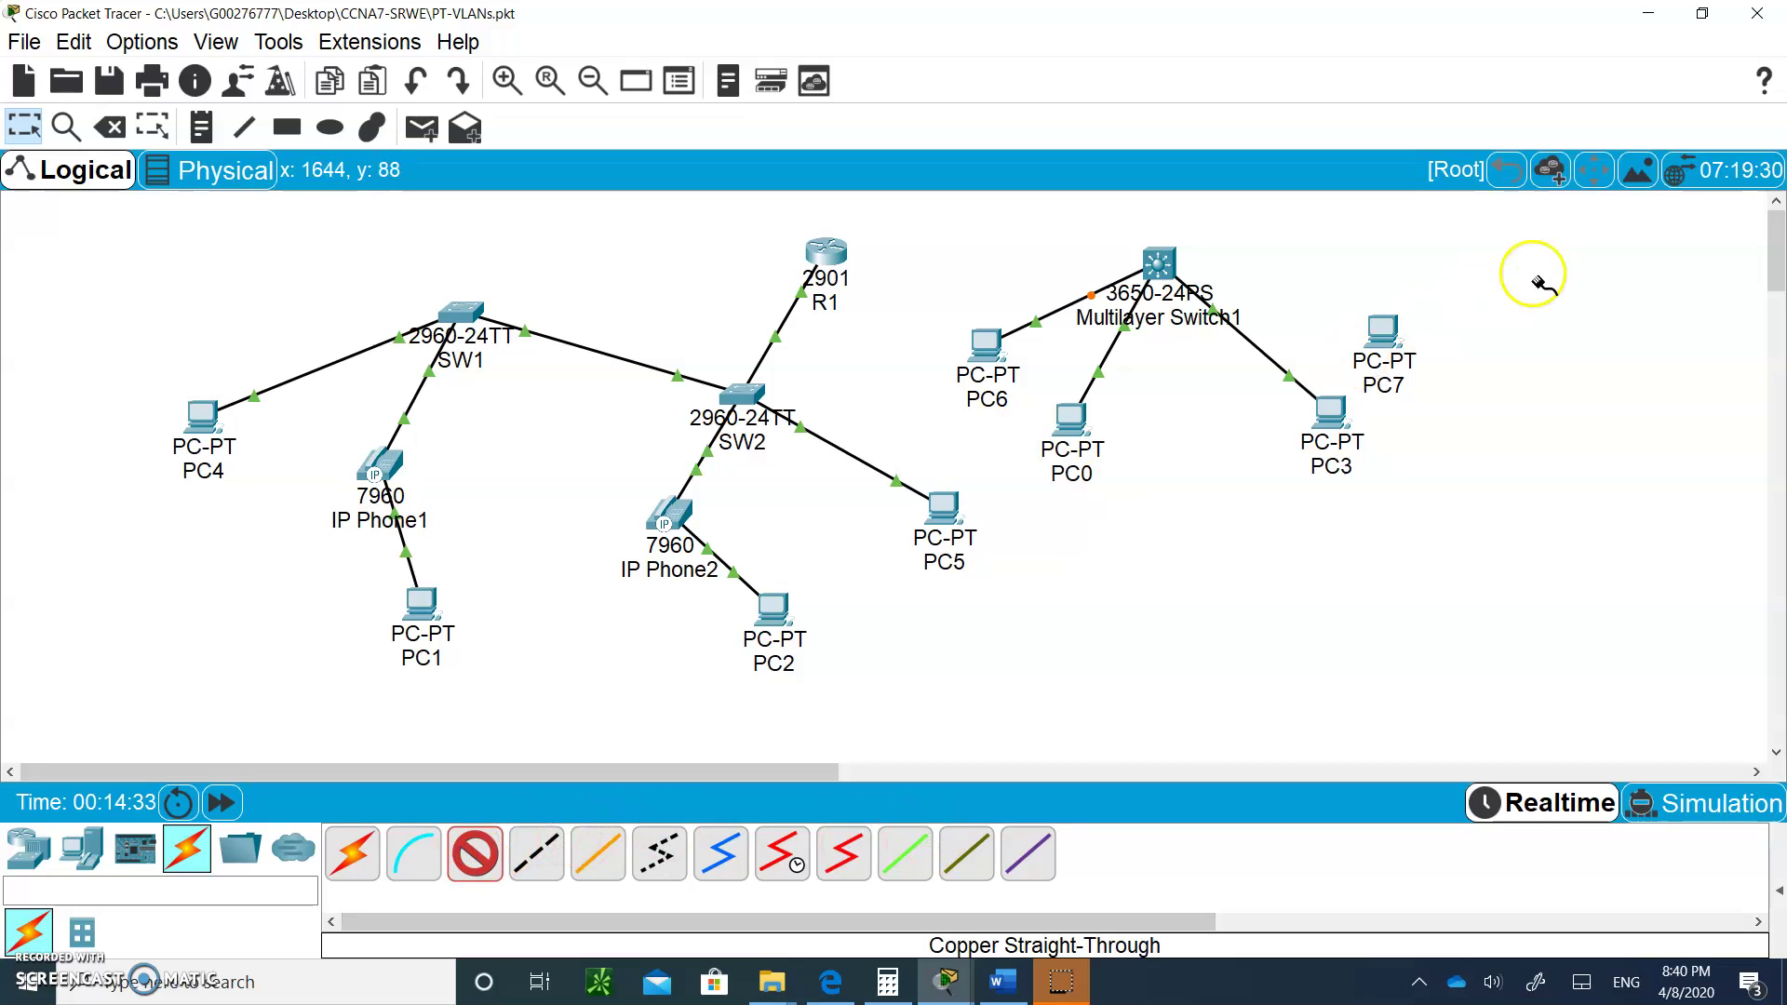
{"action": "left_click", "coordinate": [1381, 335]}
{"action": "left_click", "coordinate": [1444, 431]}
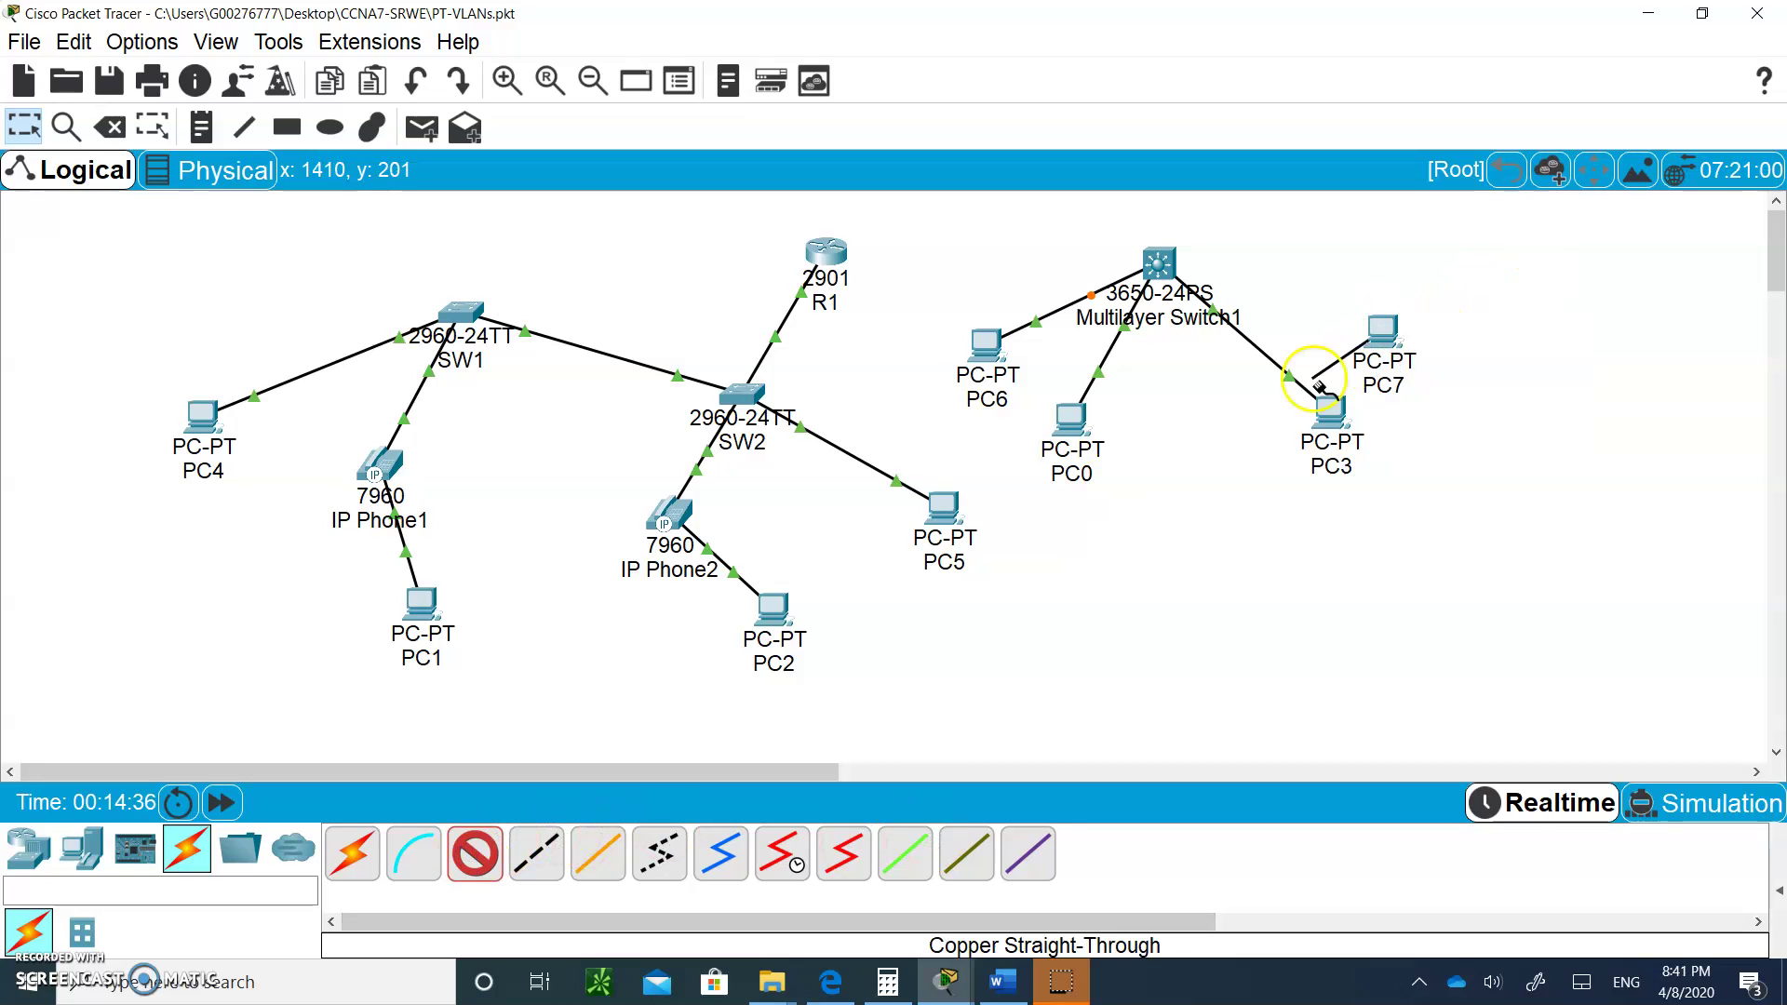
{"action": "left_click", "coordinate": [1158, 259]}
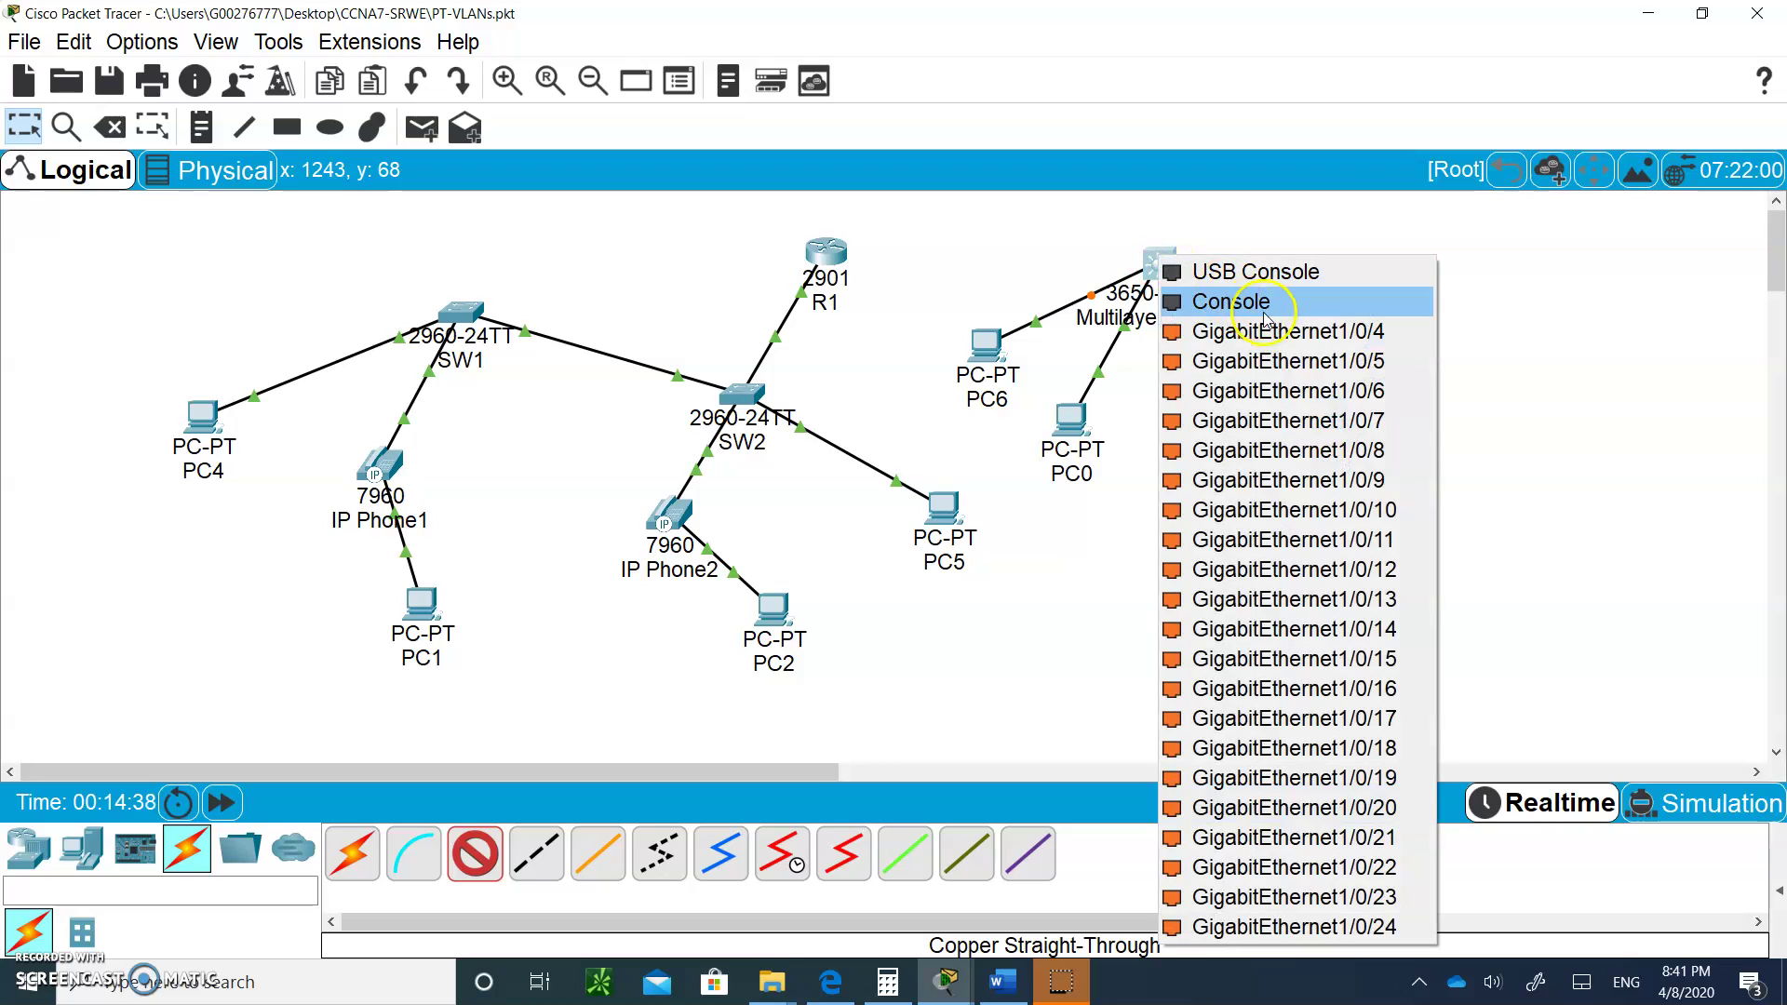
{"action": "left_click", "coordinate": [1285, 333]}
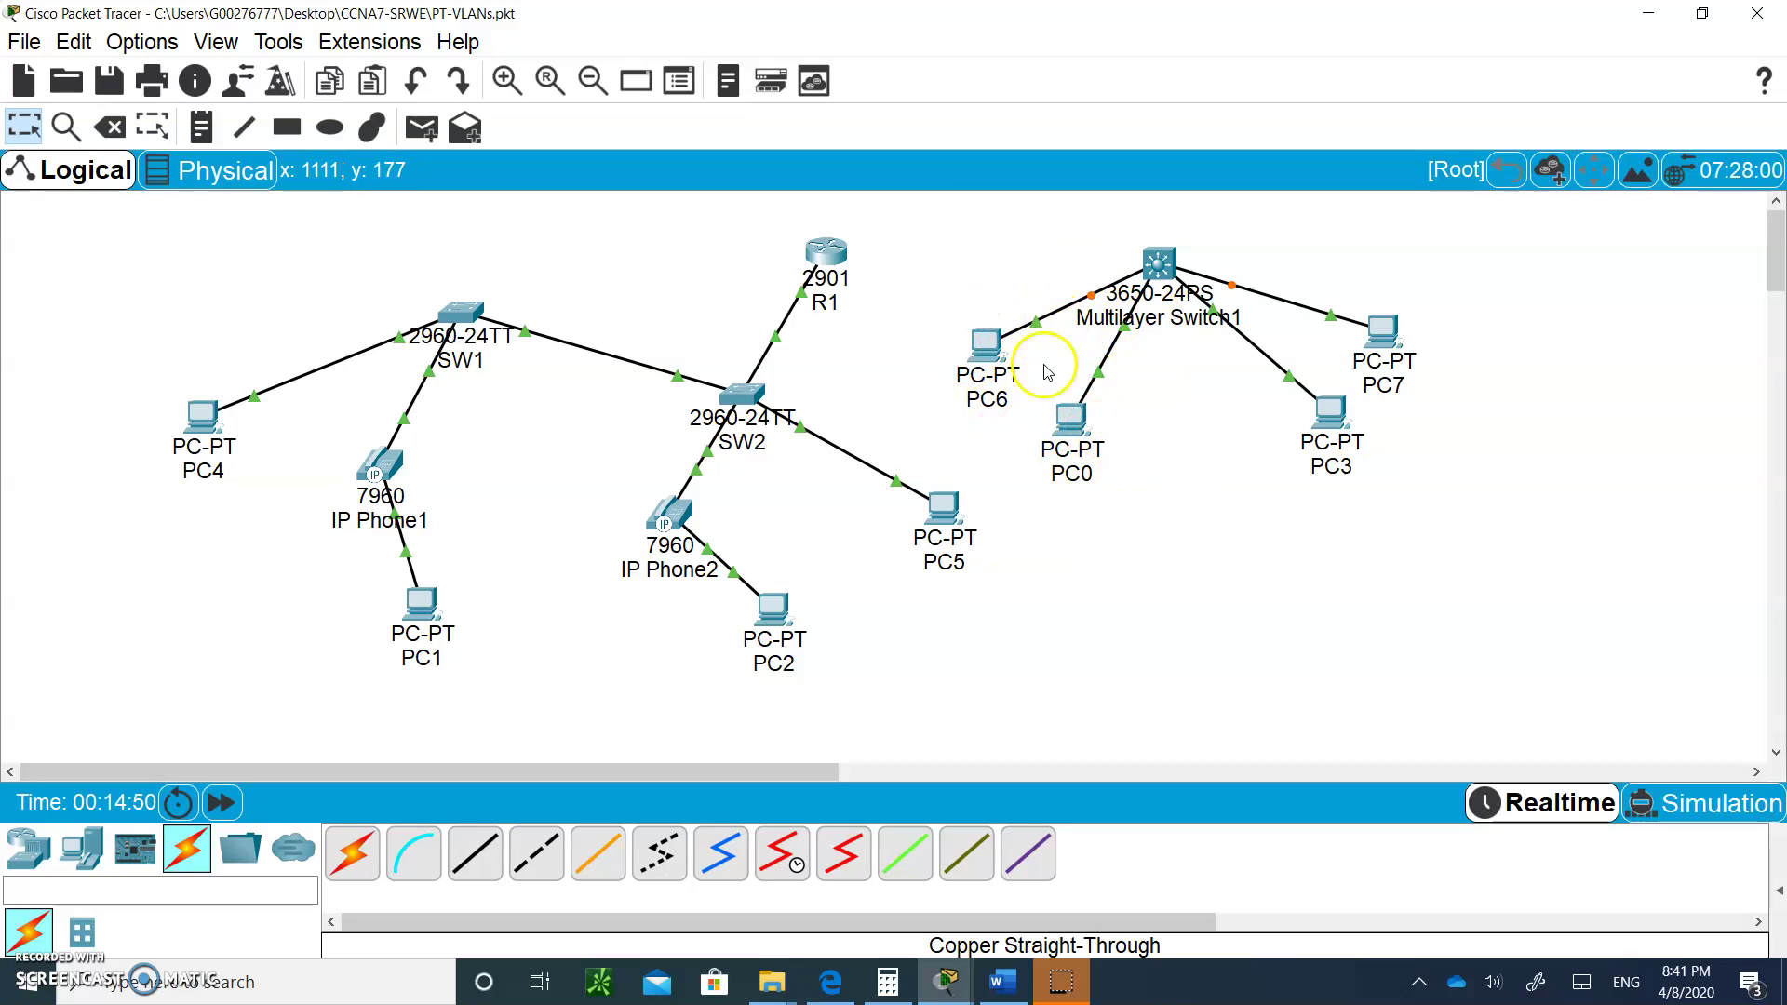
{"action": "left_click_drag", "start_coordinate": [1071, 414], "coordinate": [1094, 435]}
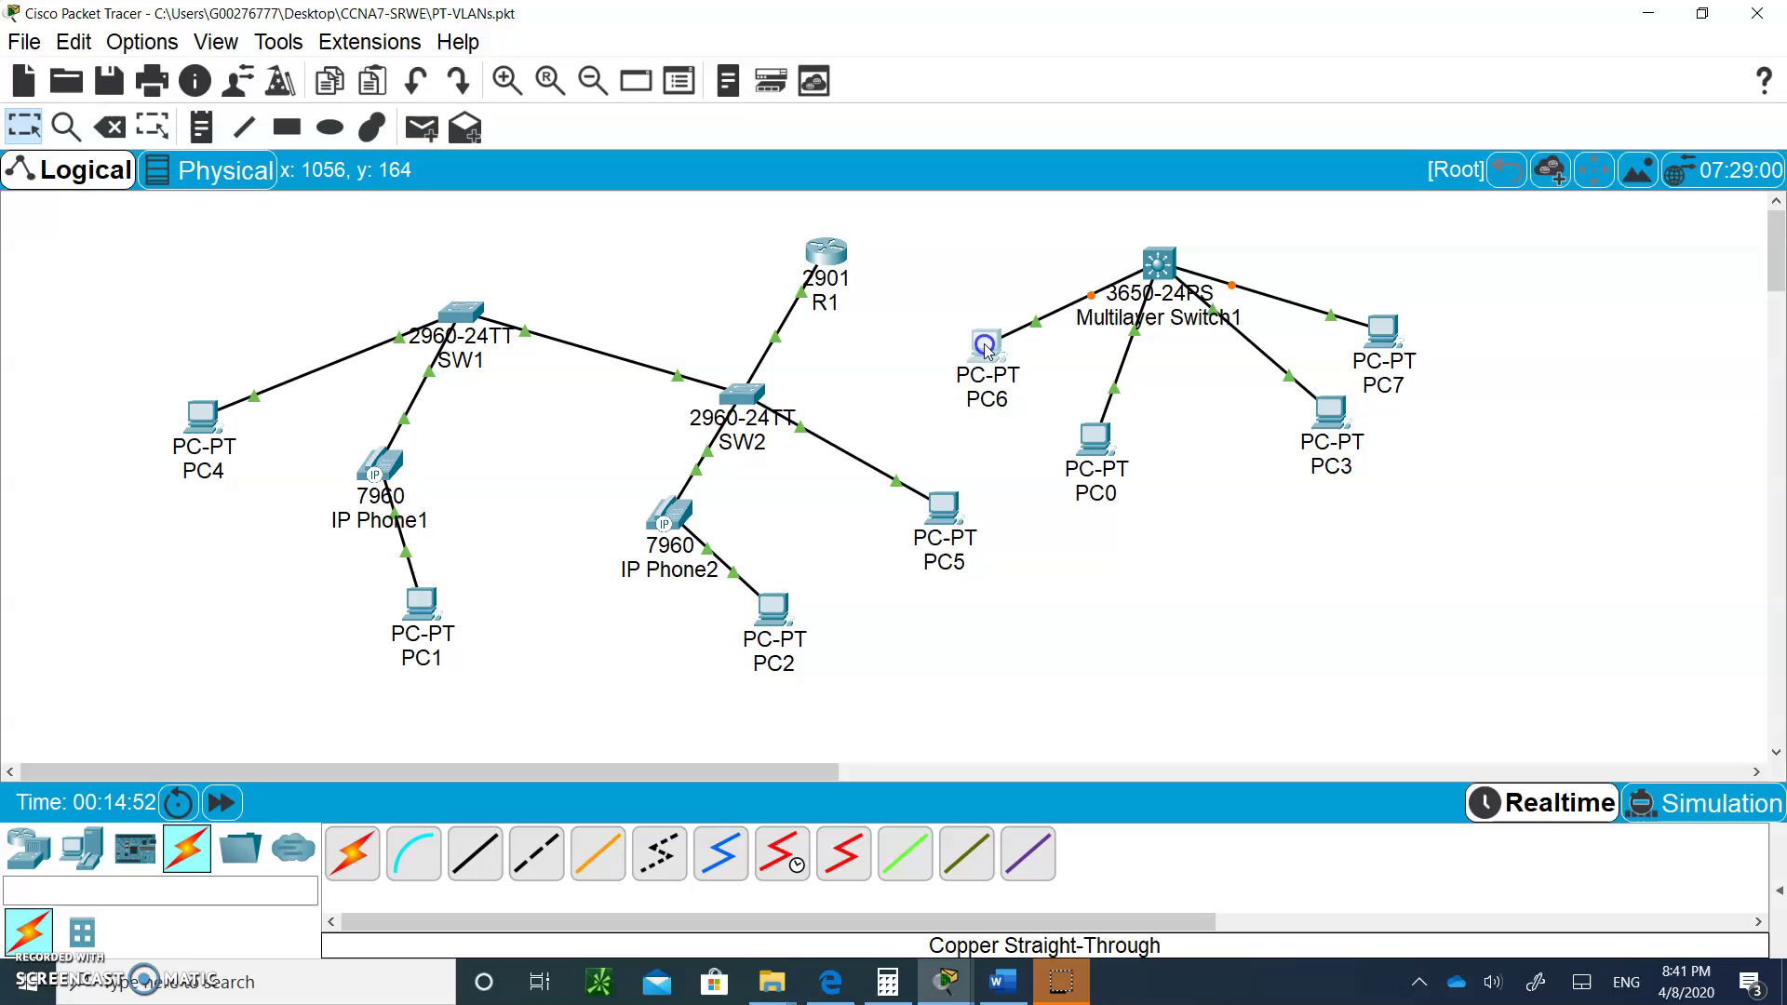
{"action": "left_click_drag", "start_coordinate": [991, 355], "coordinate": [1008, 373]}
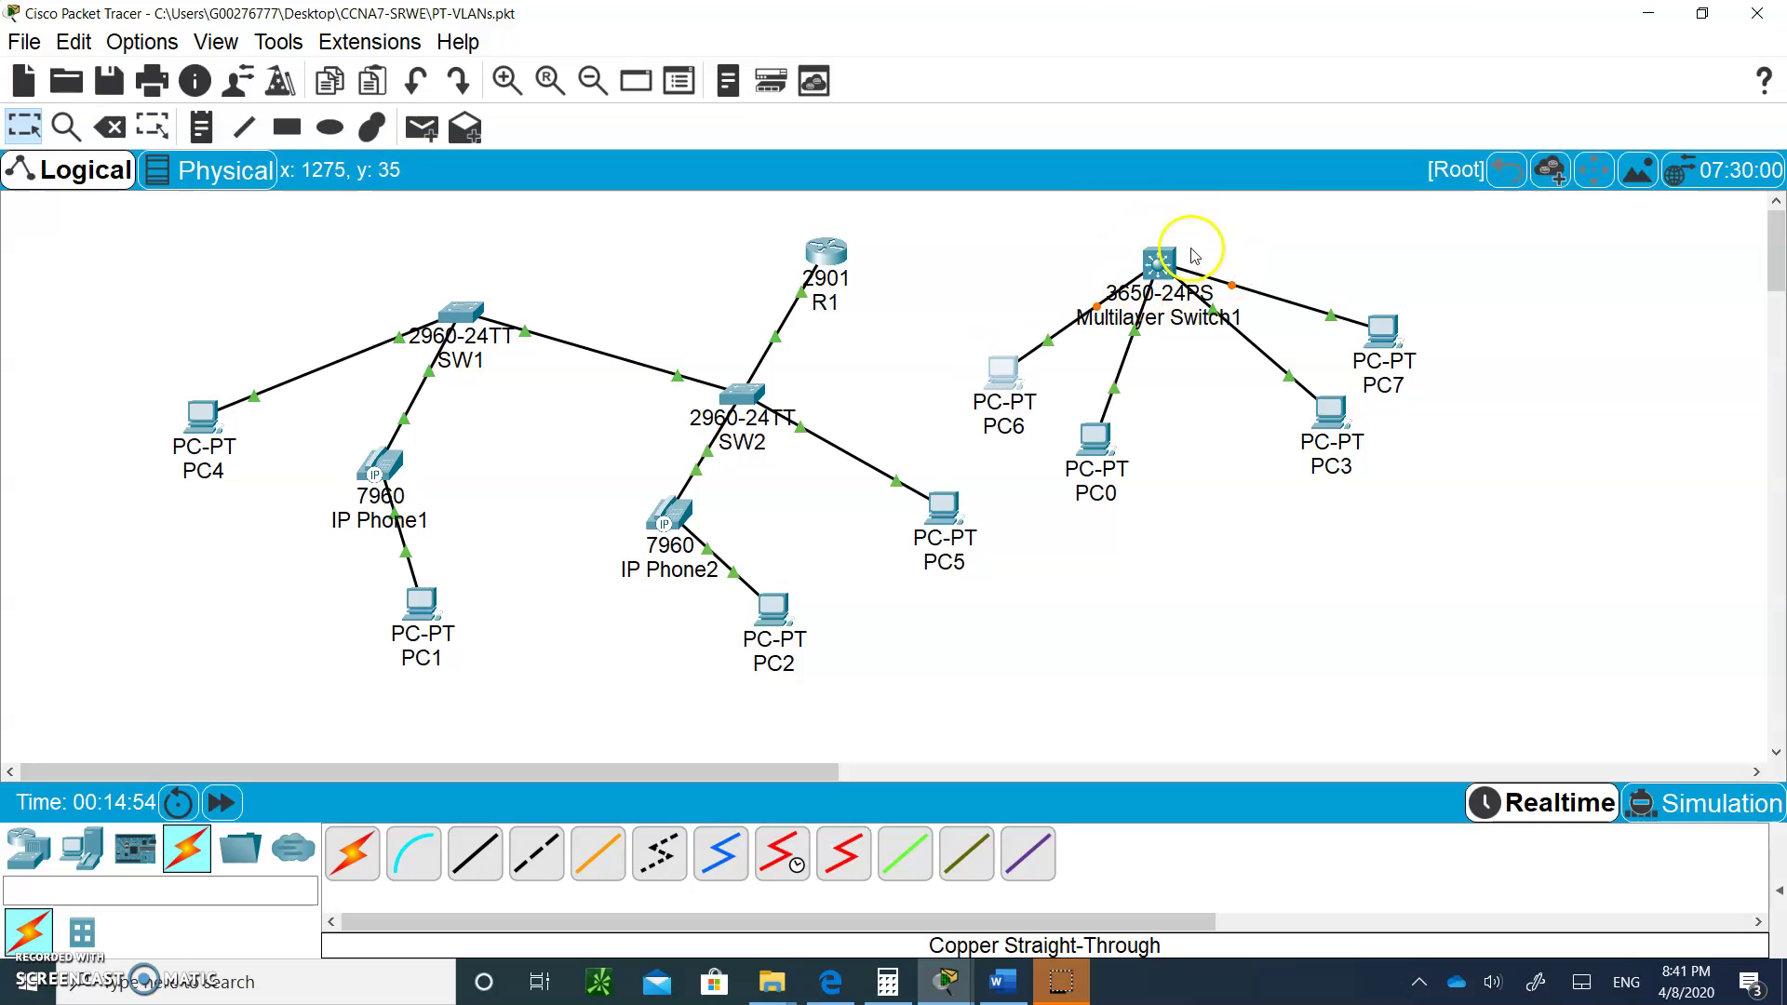
{"action": "mouse_move", "coordinate": [1152, 264]}
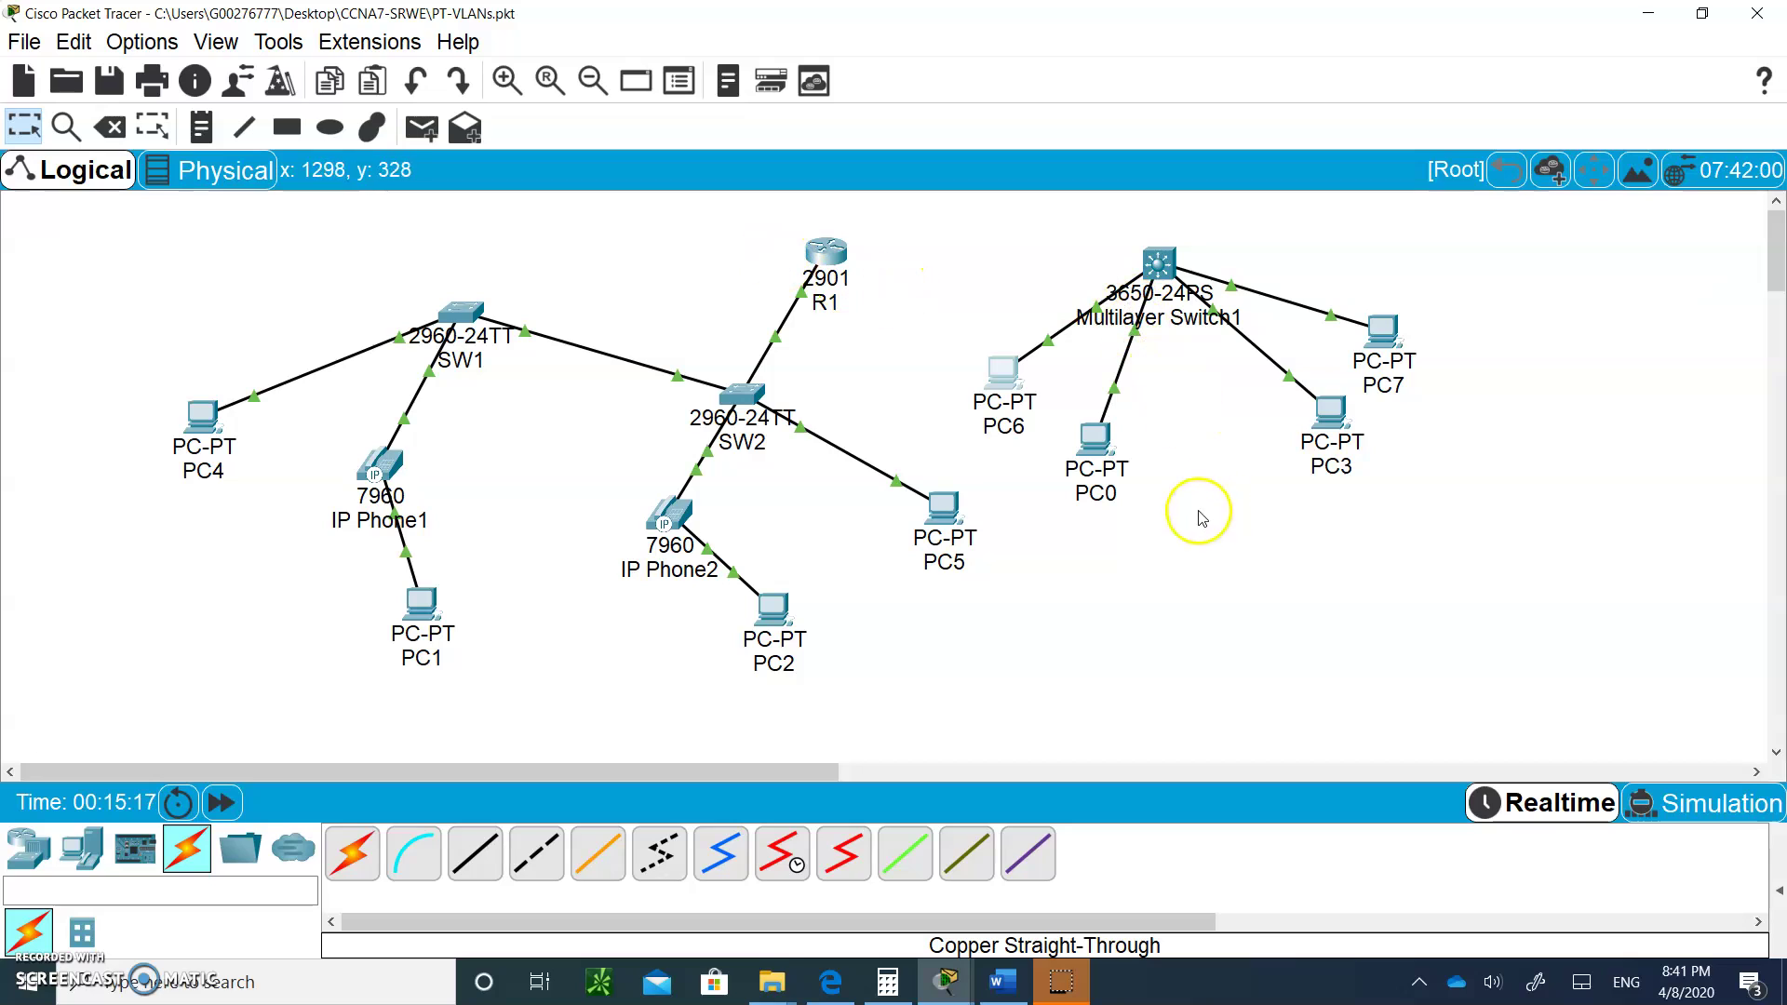
Step: In the Word notes, edit step 5's 'int g1/0/3' line to read int g1/0/5
{"action": "left_click", "coordinate": [1012, 984]}
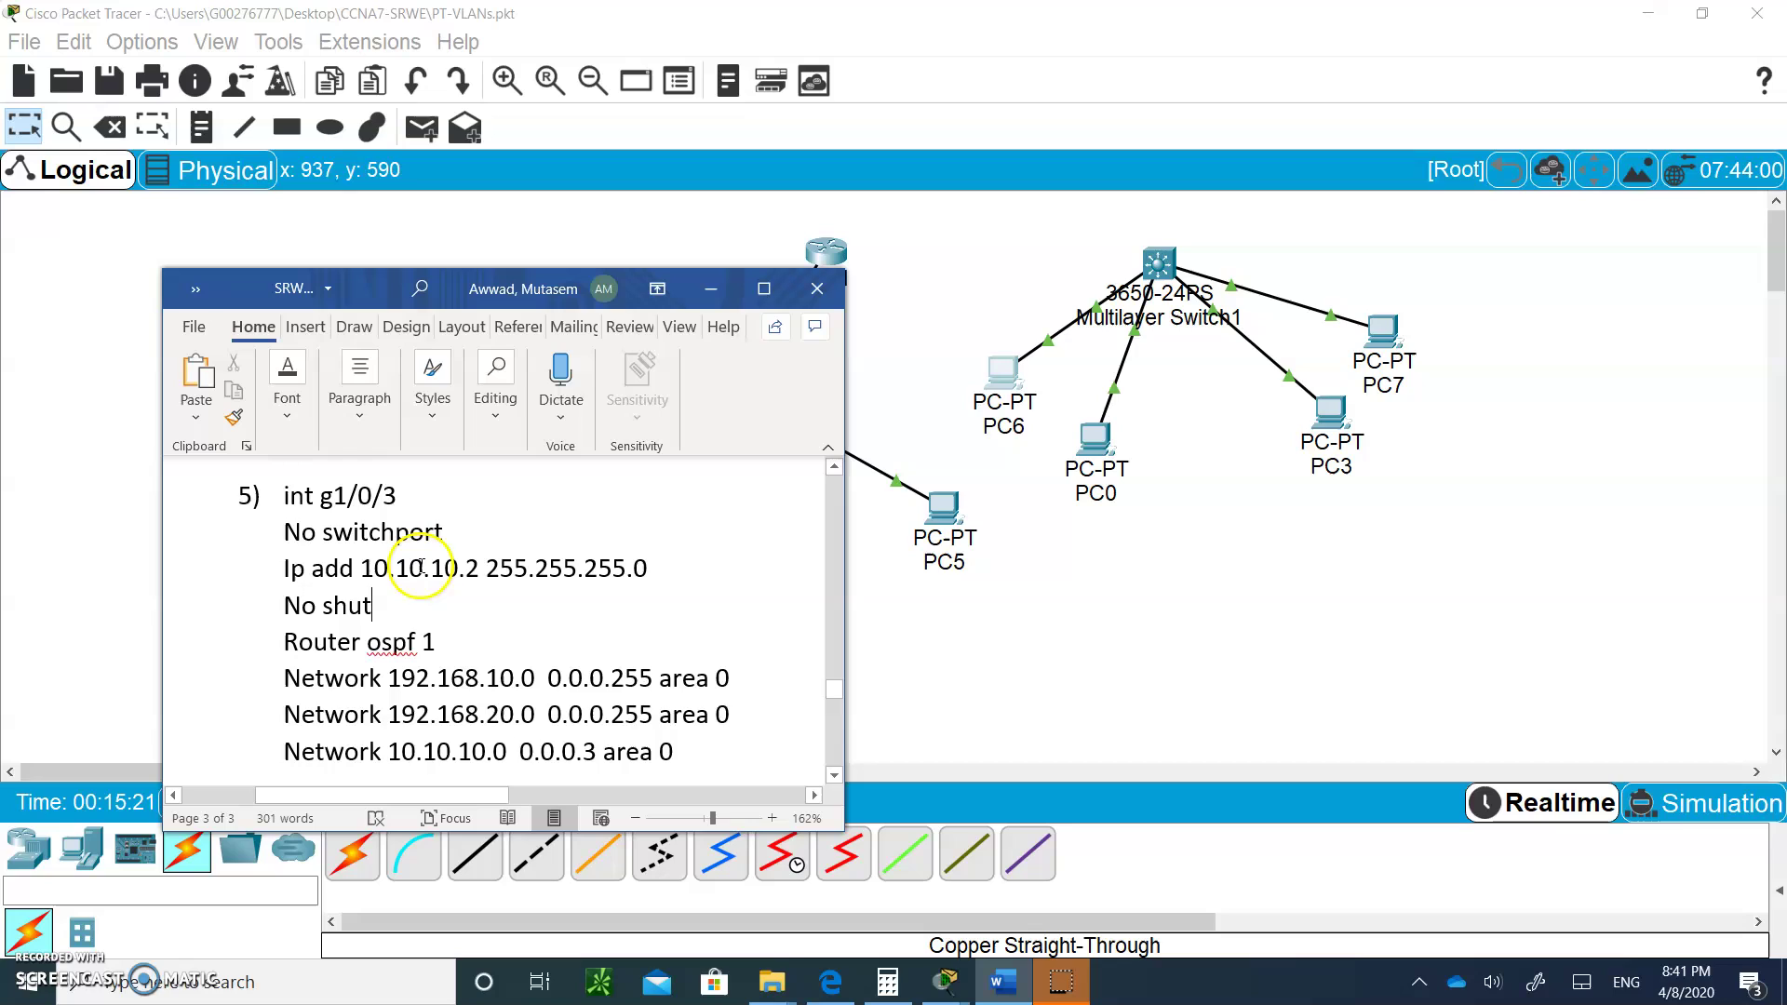
{"action": "left_click", "coordinate": [402, 614]}
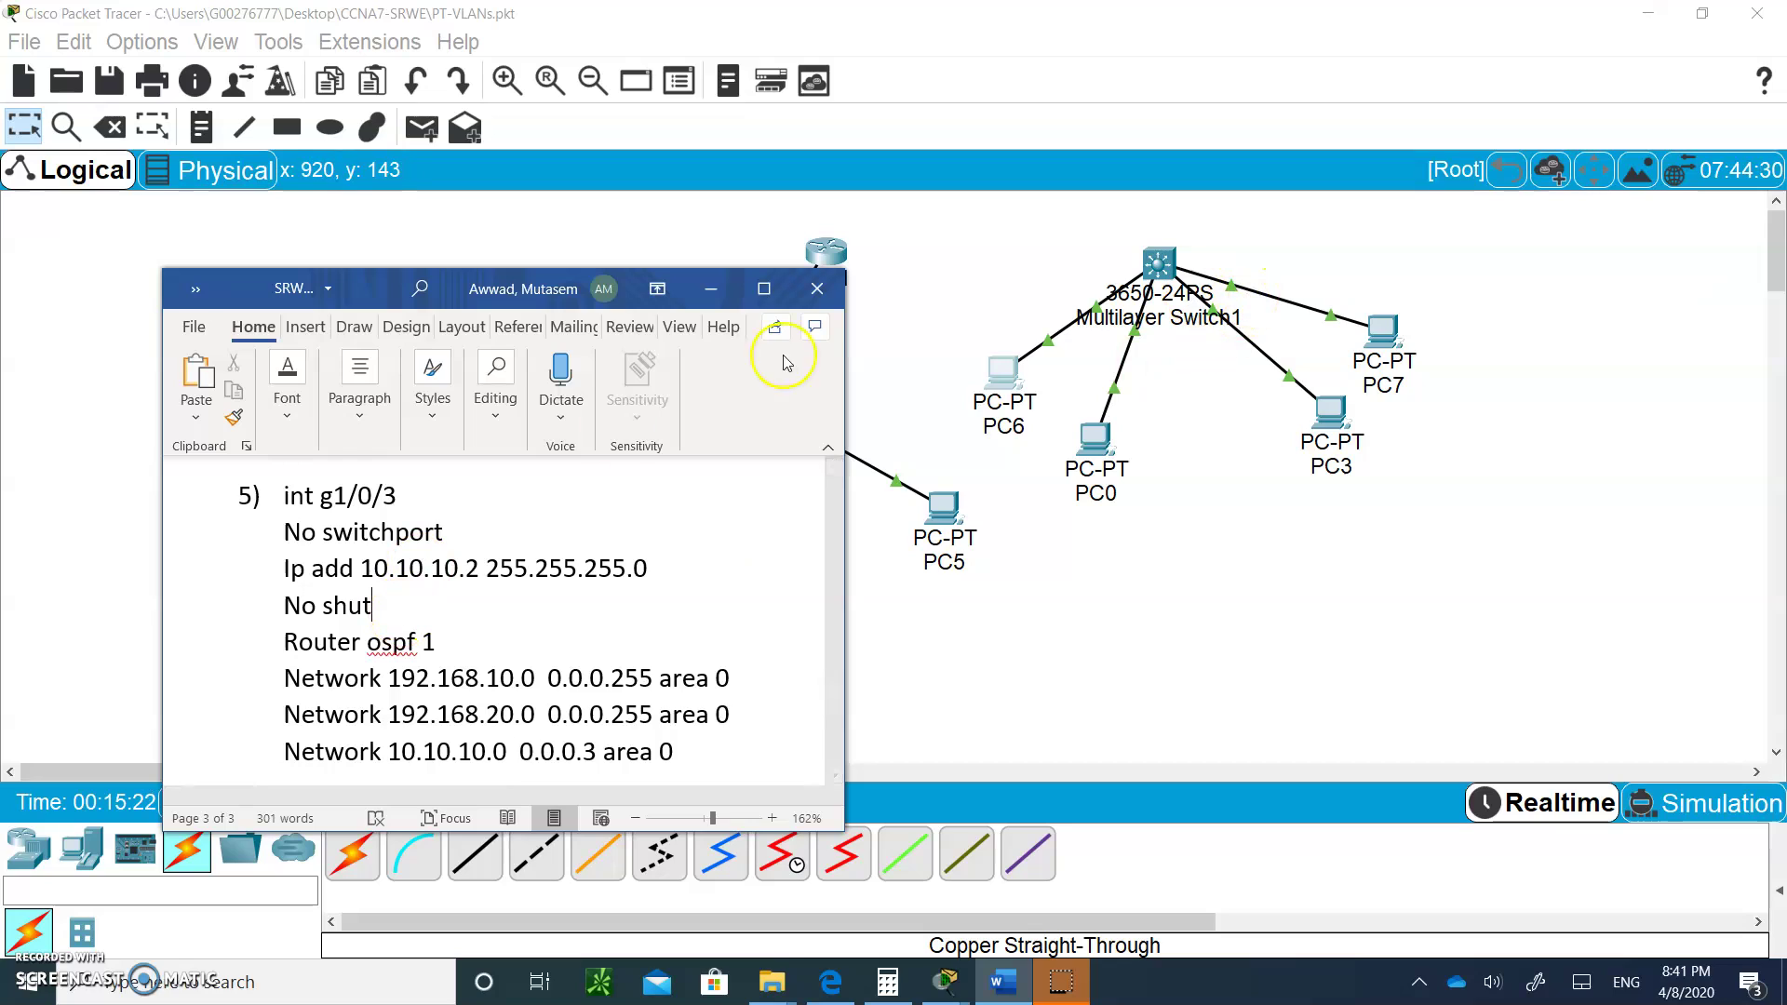
{"action": "left_click", "coordinate": [420, 500]}
{"action": "key", "text": "BackSpace"}
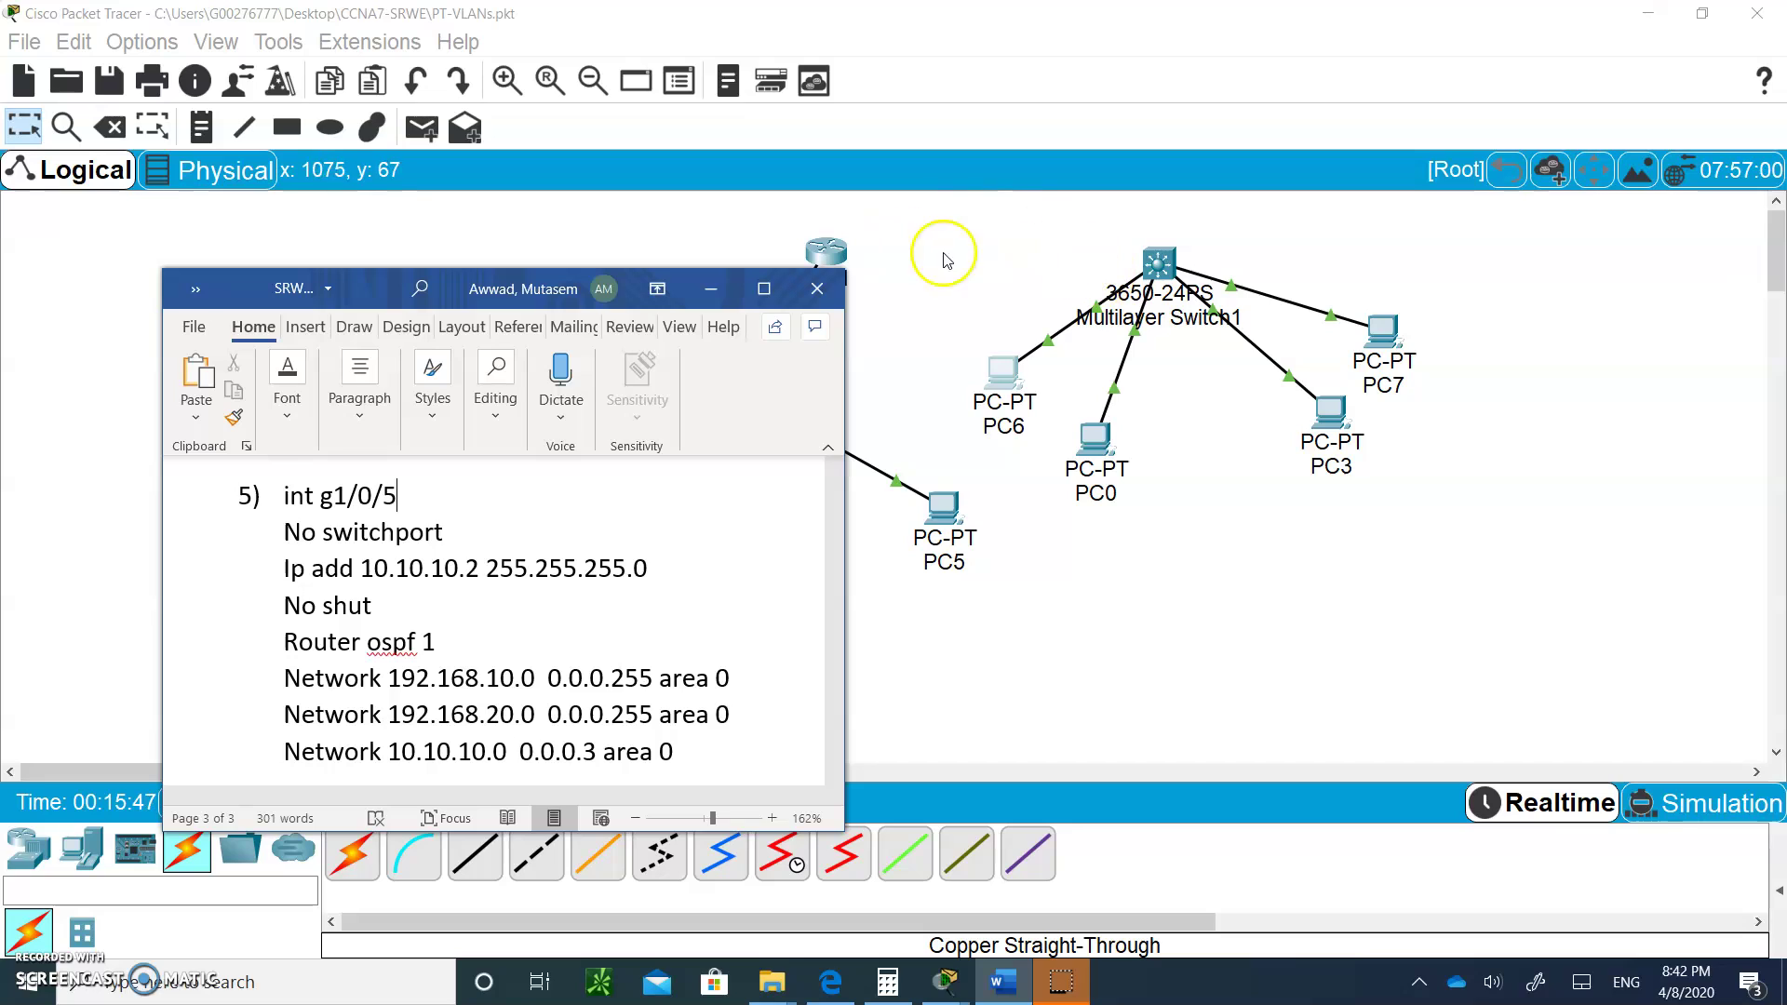
Step: On Multilayer Switch1, make GigabitEthernet1/0/5 a routed port and bring it up
{"action": "left_click", "coordinate": [1160, 268]}
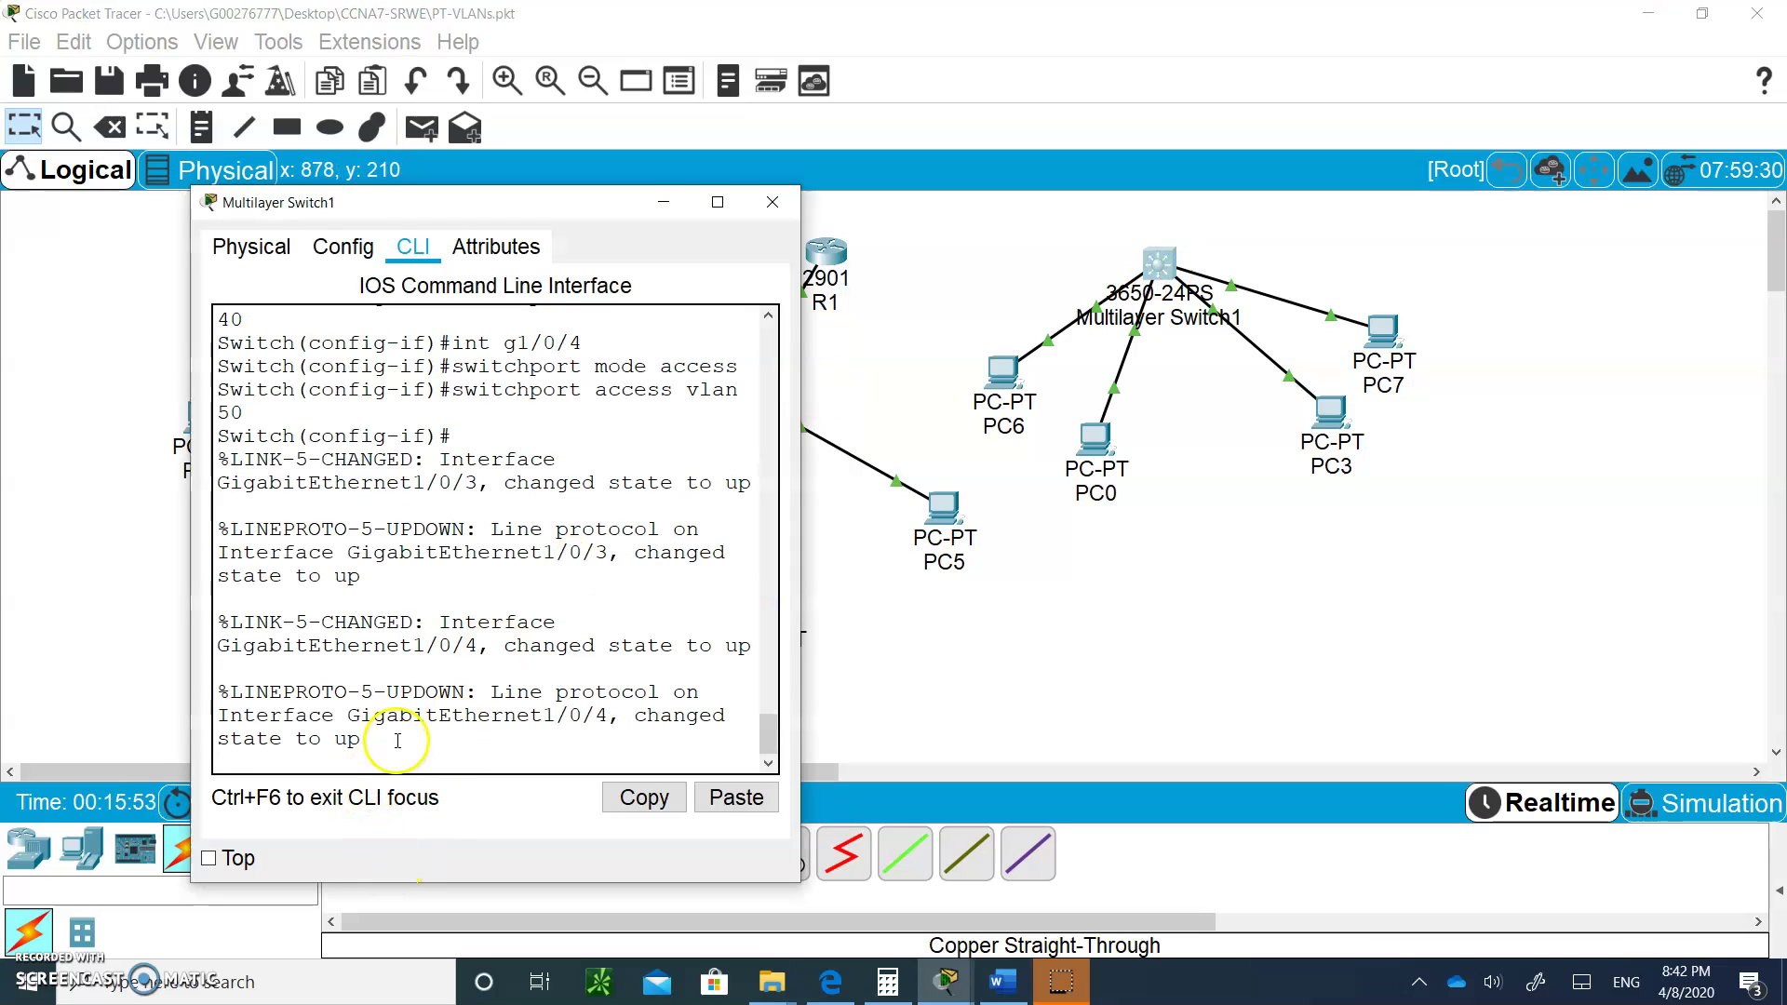
{"action": "key", "text": "Return"}
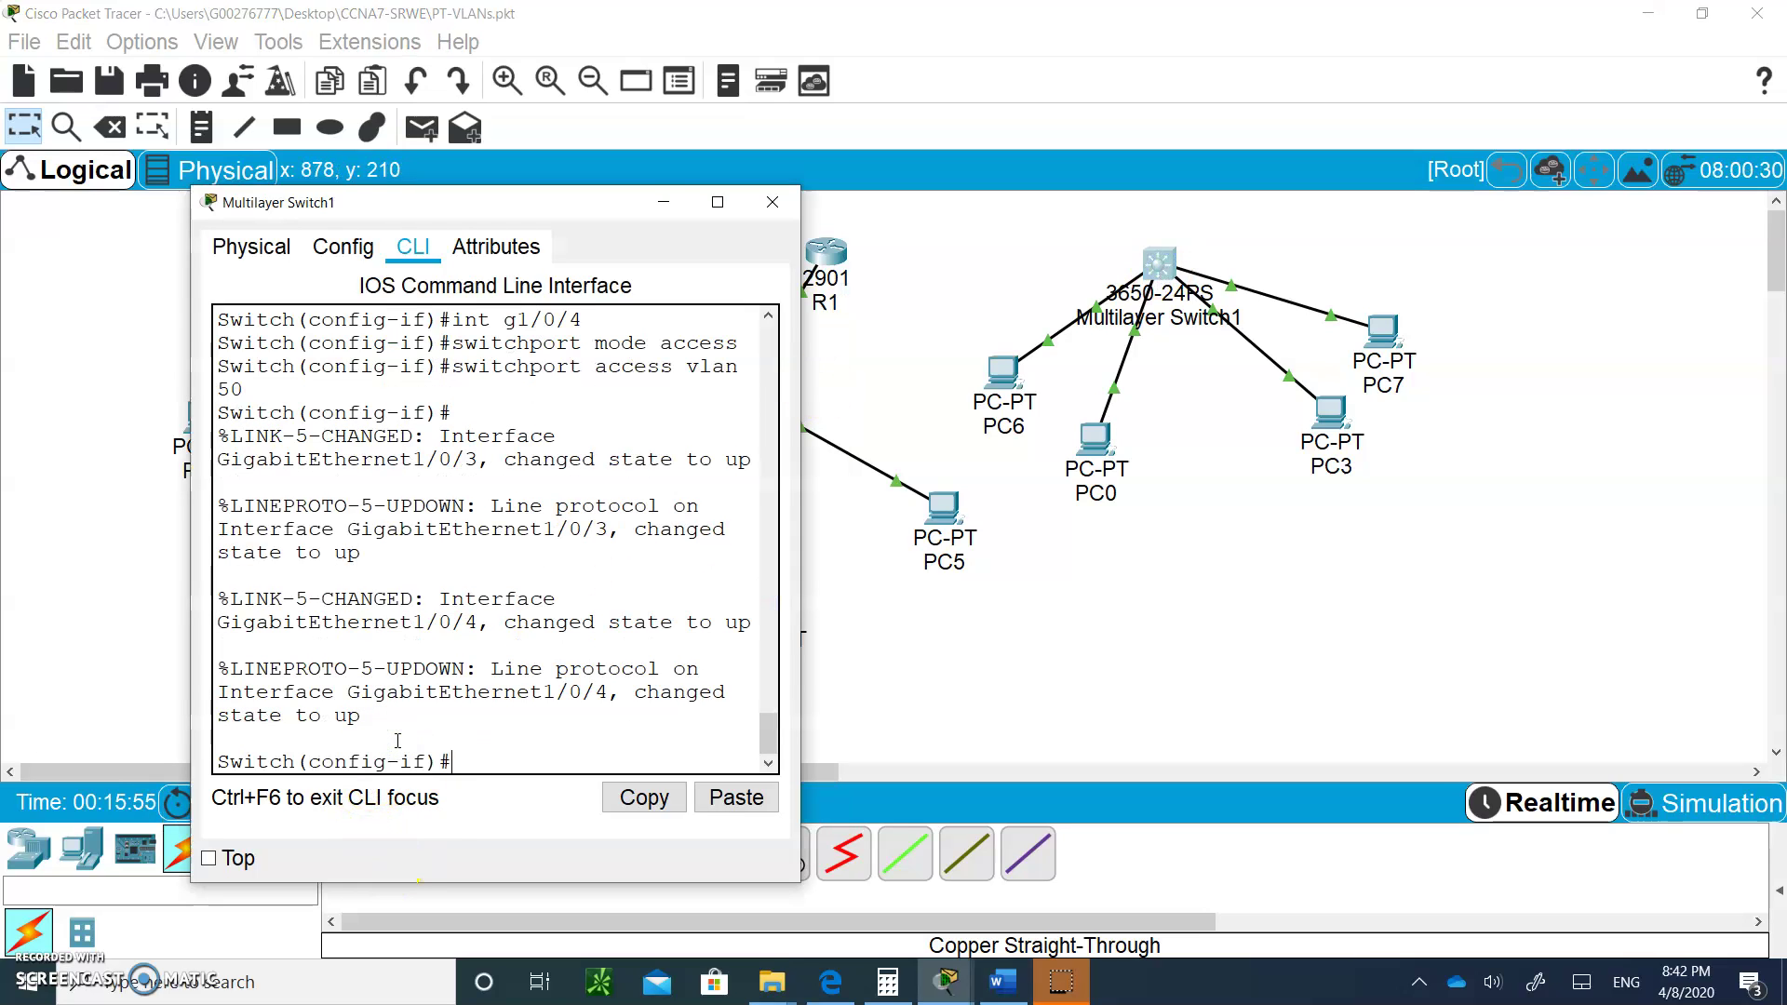
{"action": "type", "text": "int"}
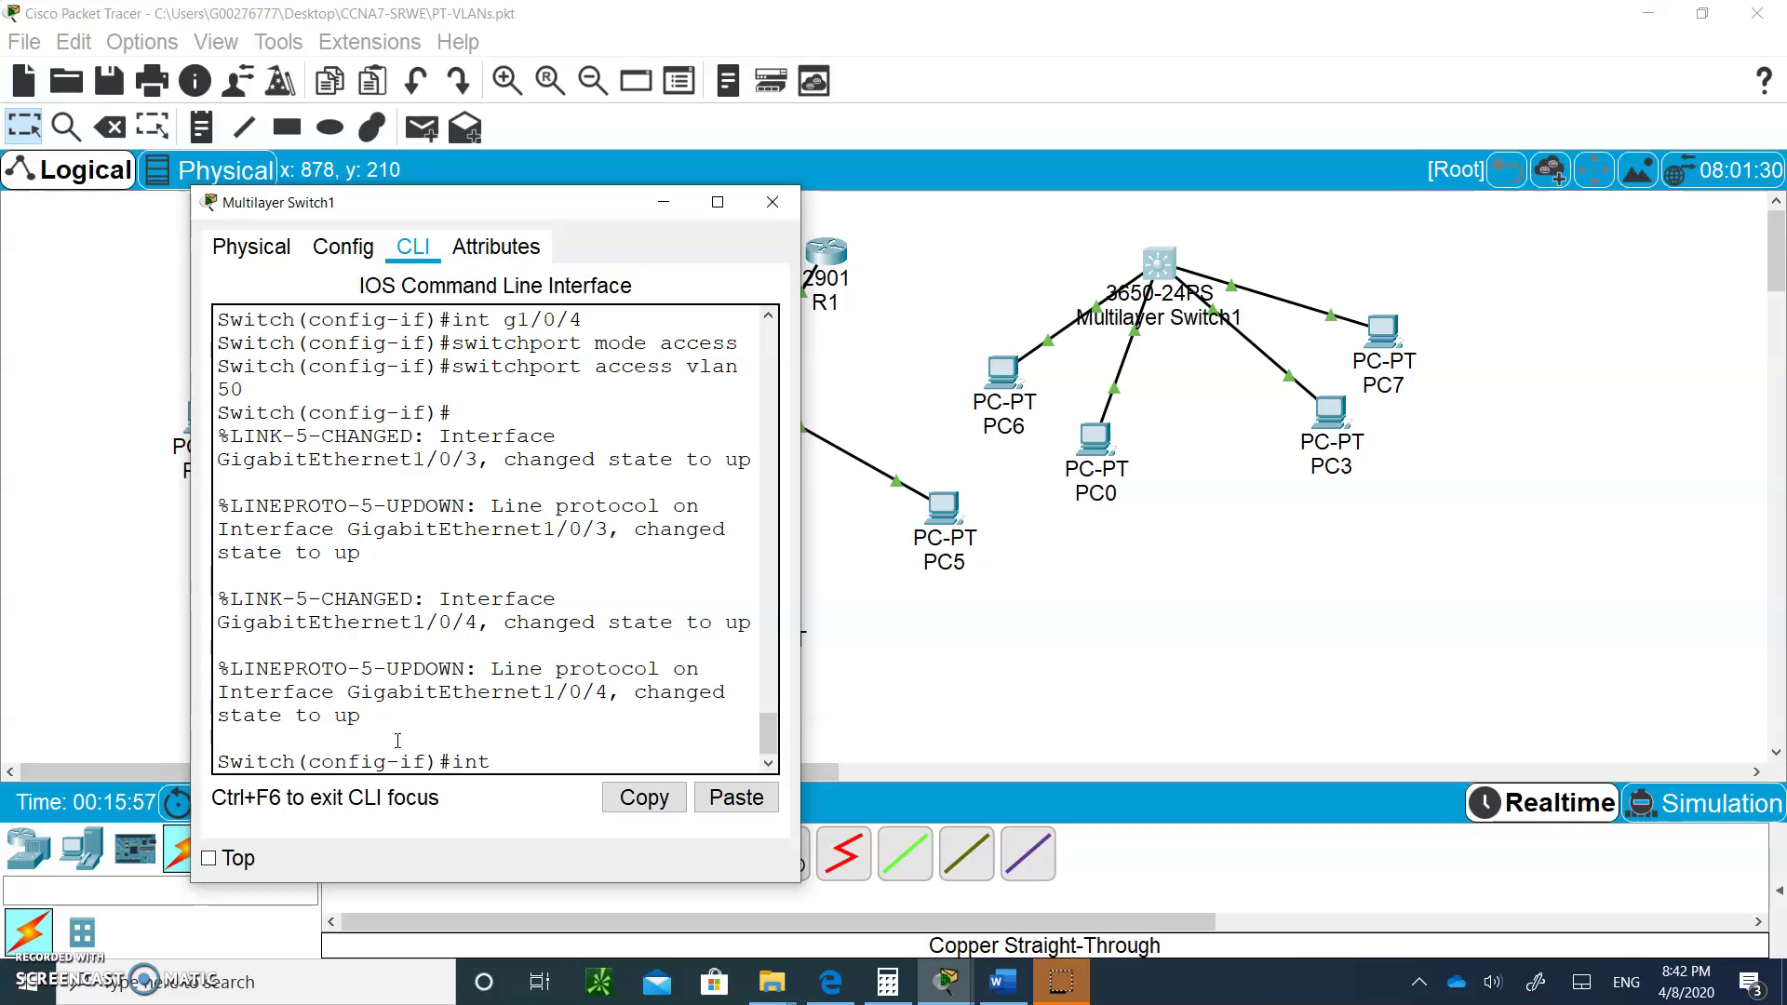
{"action": "type", "text": " g1/0/5"}
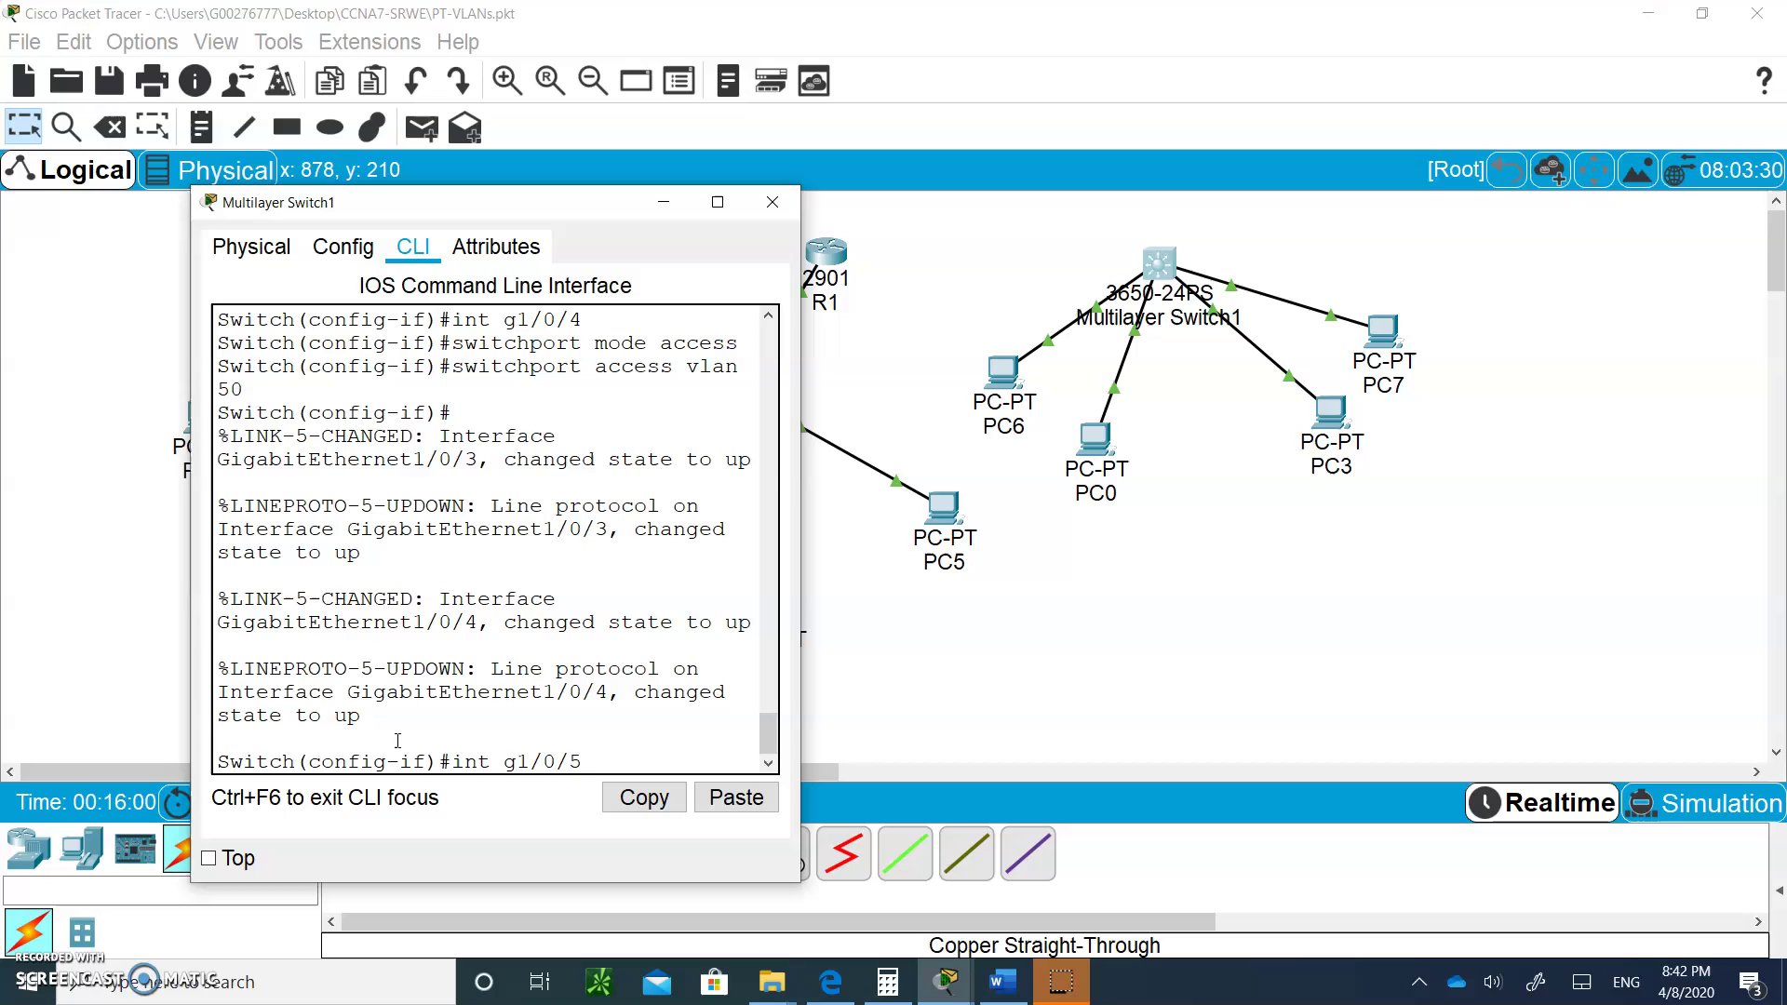
{"action": "key", "text": "Return"}
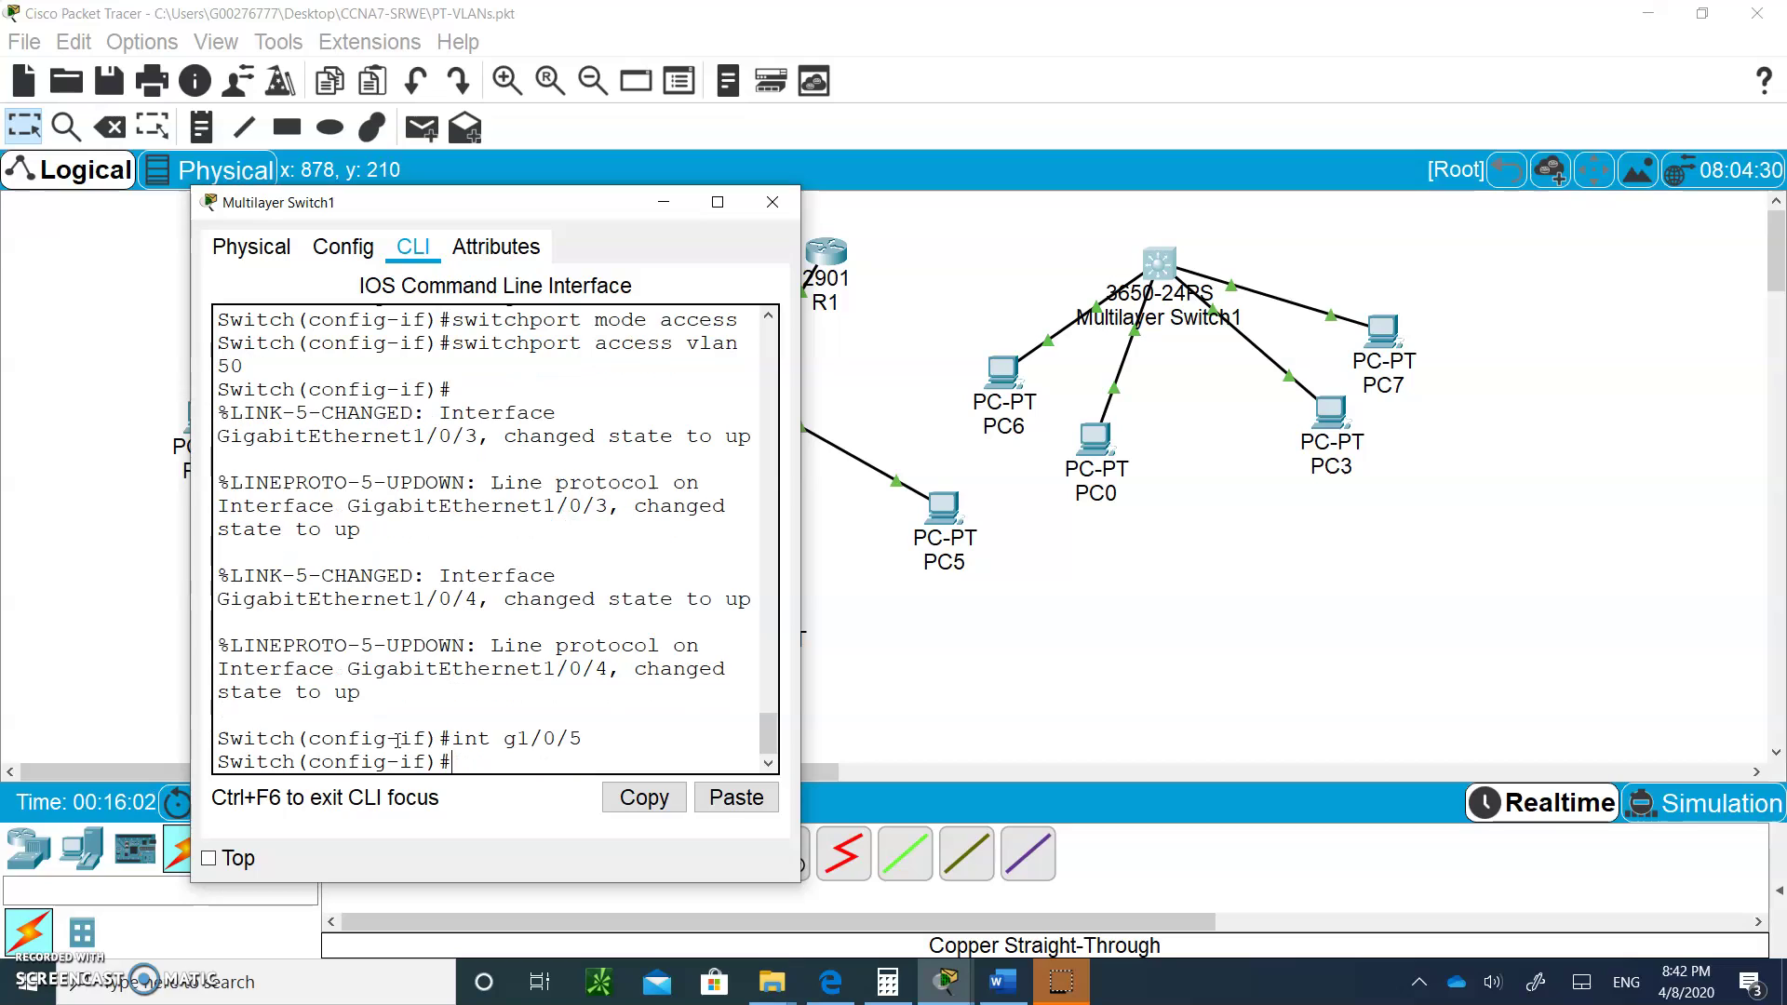
{"action": "type", "text": "no switchport"}
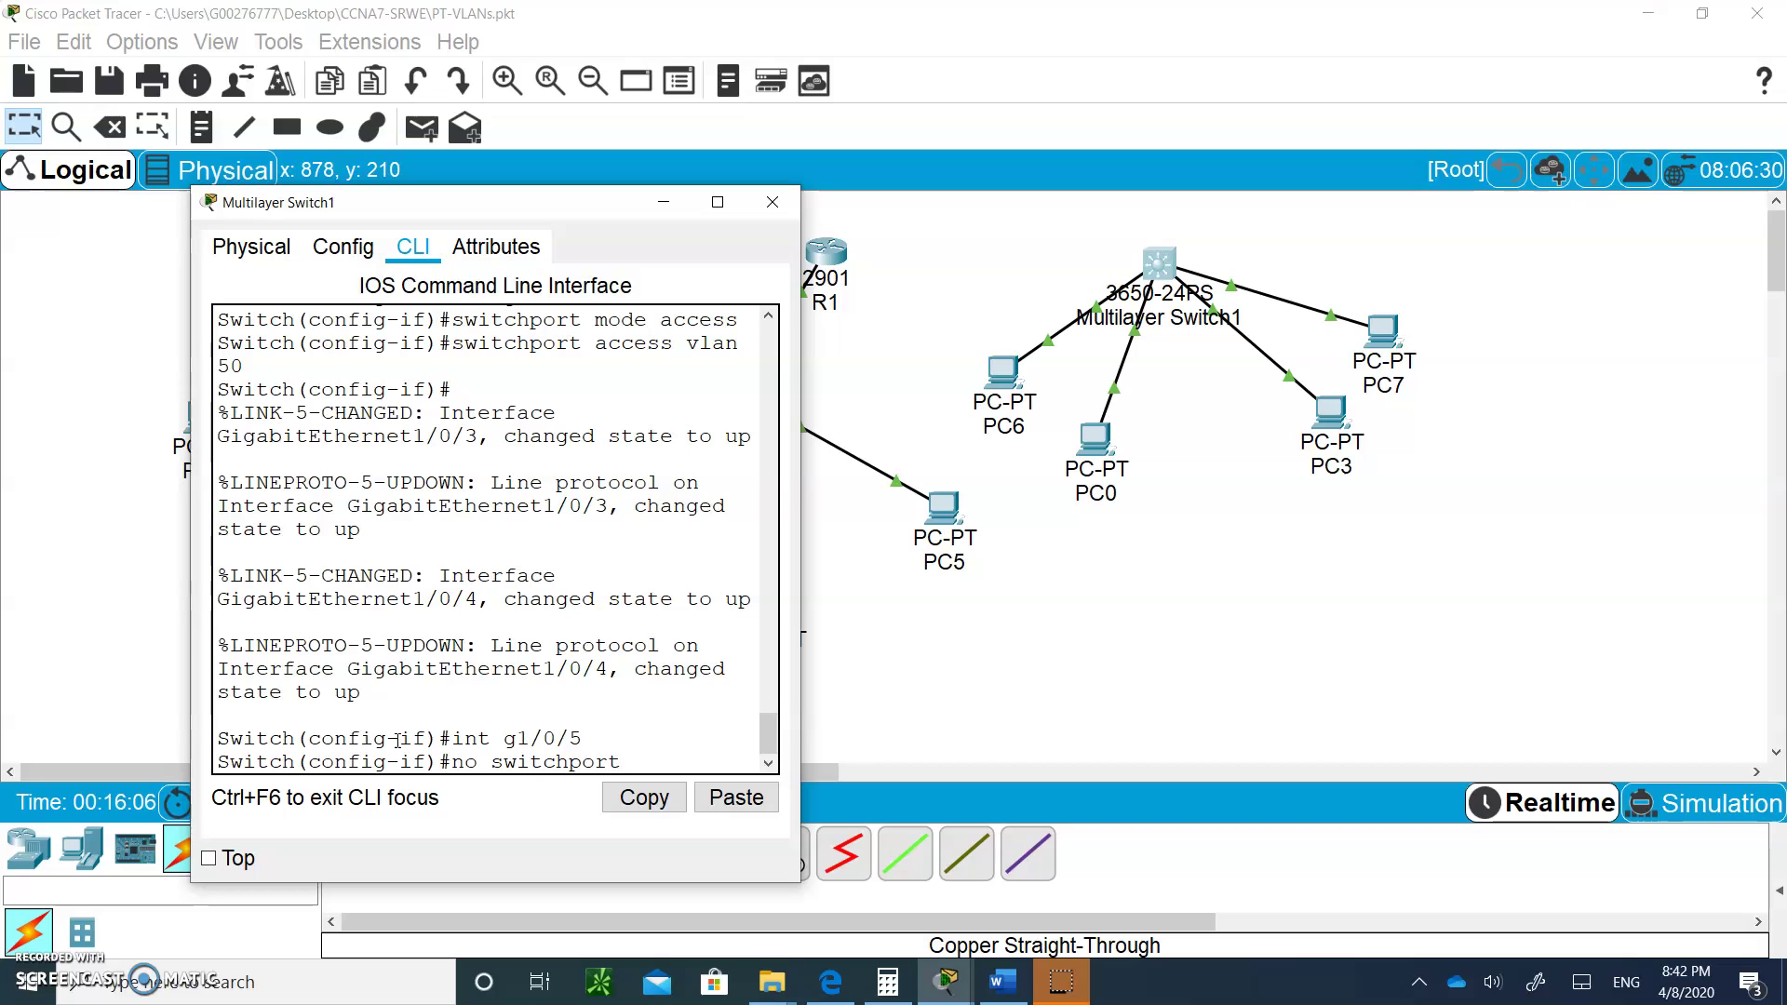
{"action": "key", "text": "Return"}
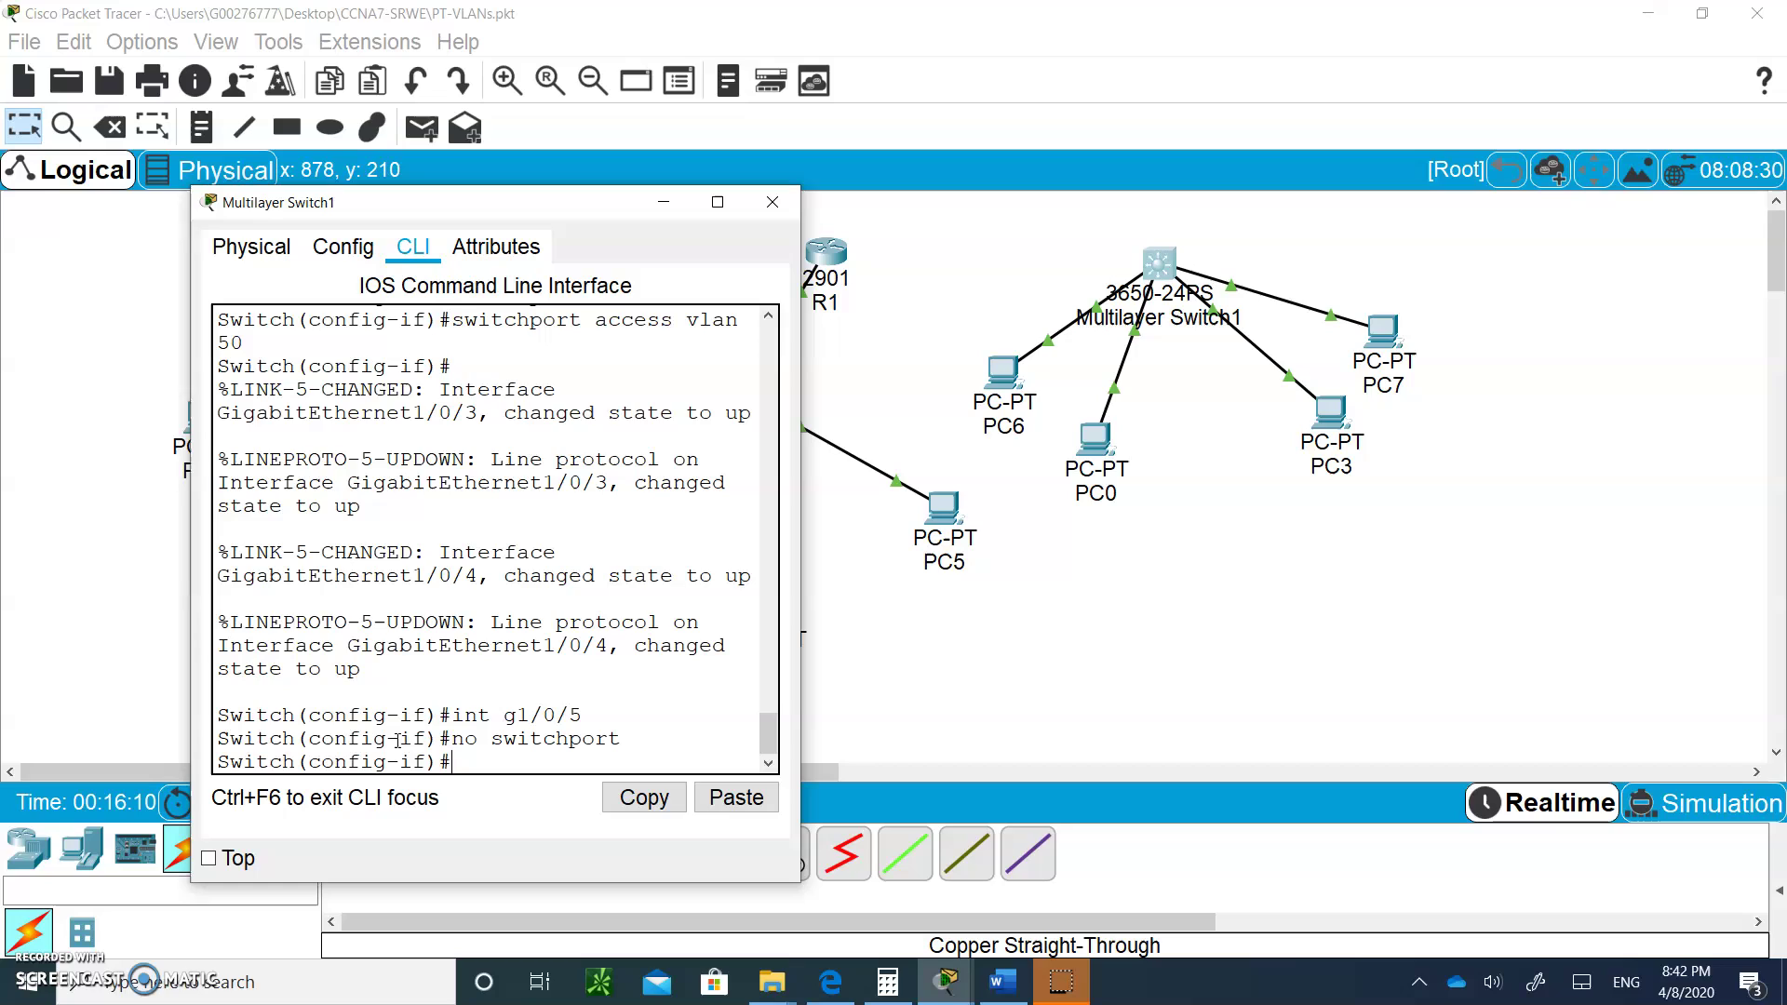
{"action": "type", "text": "no shut"}
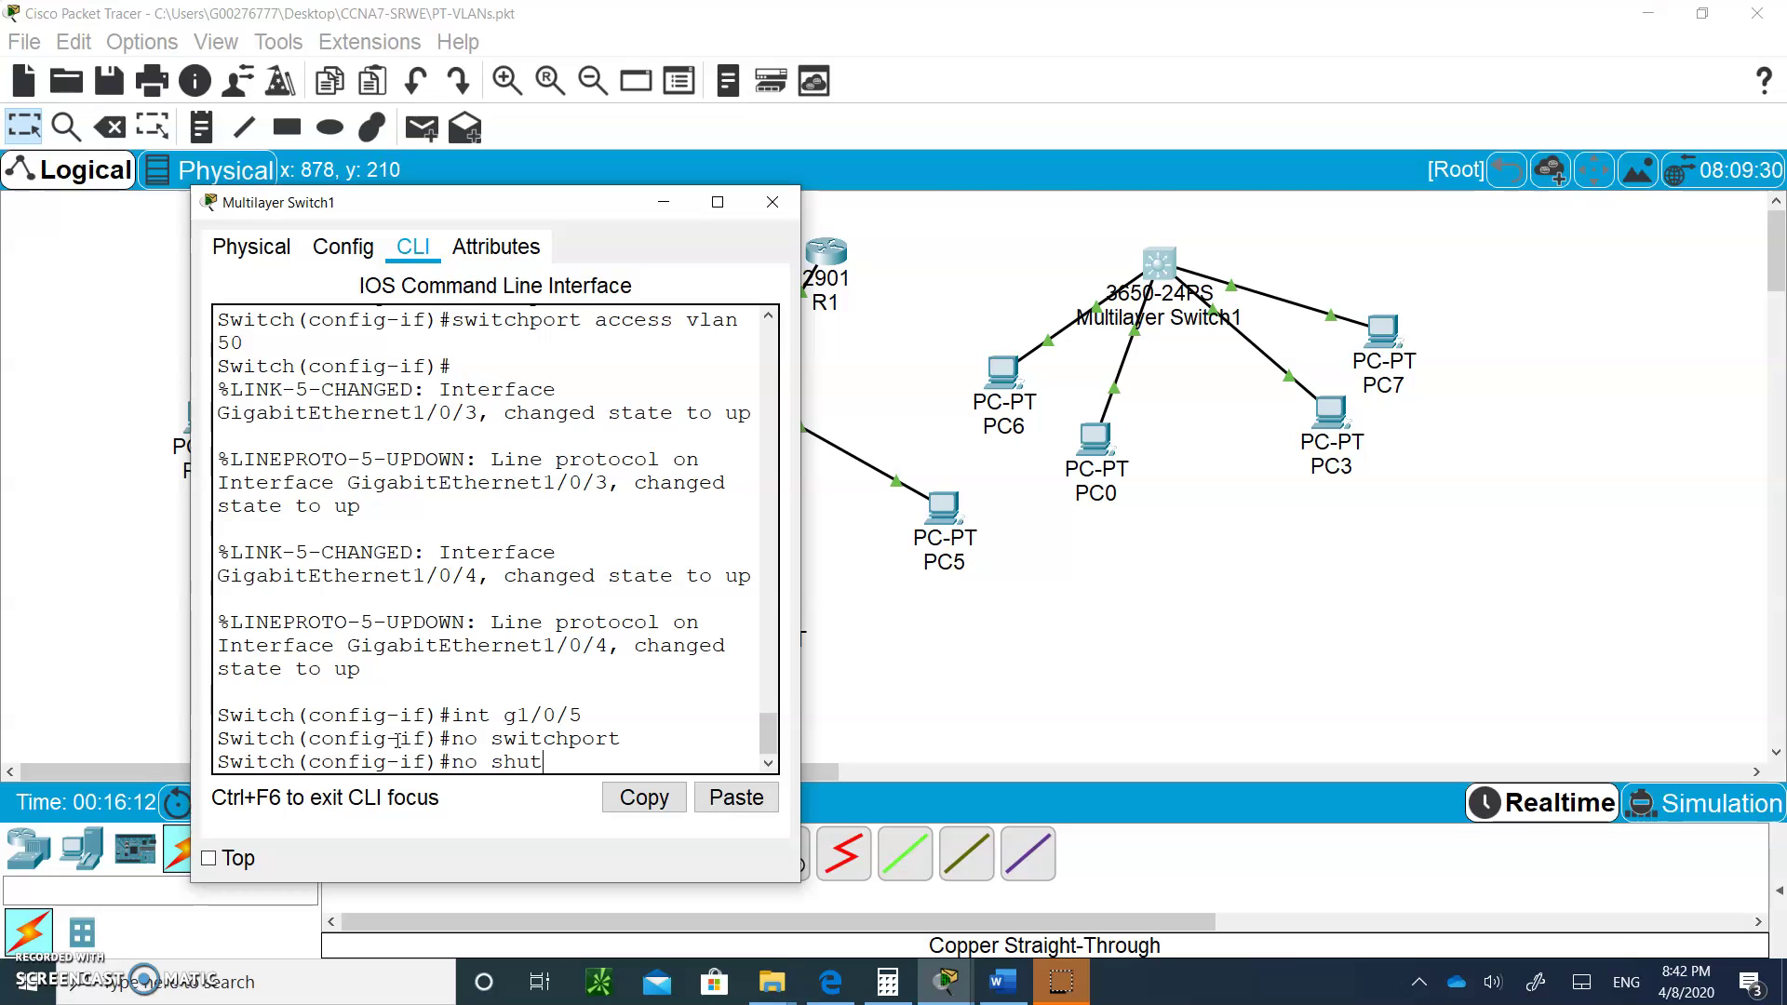
{"action": "key", "text": "Return"}
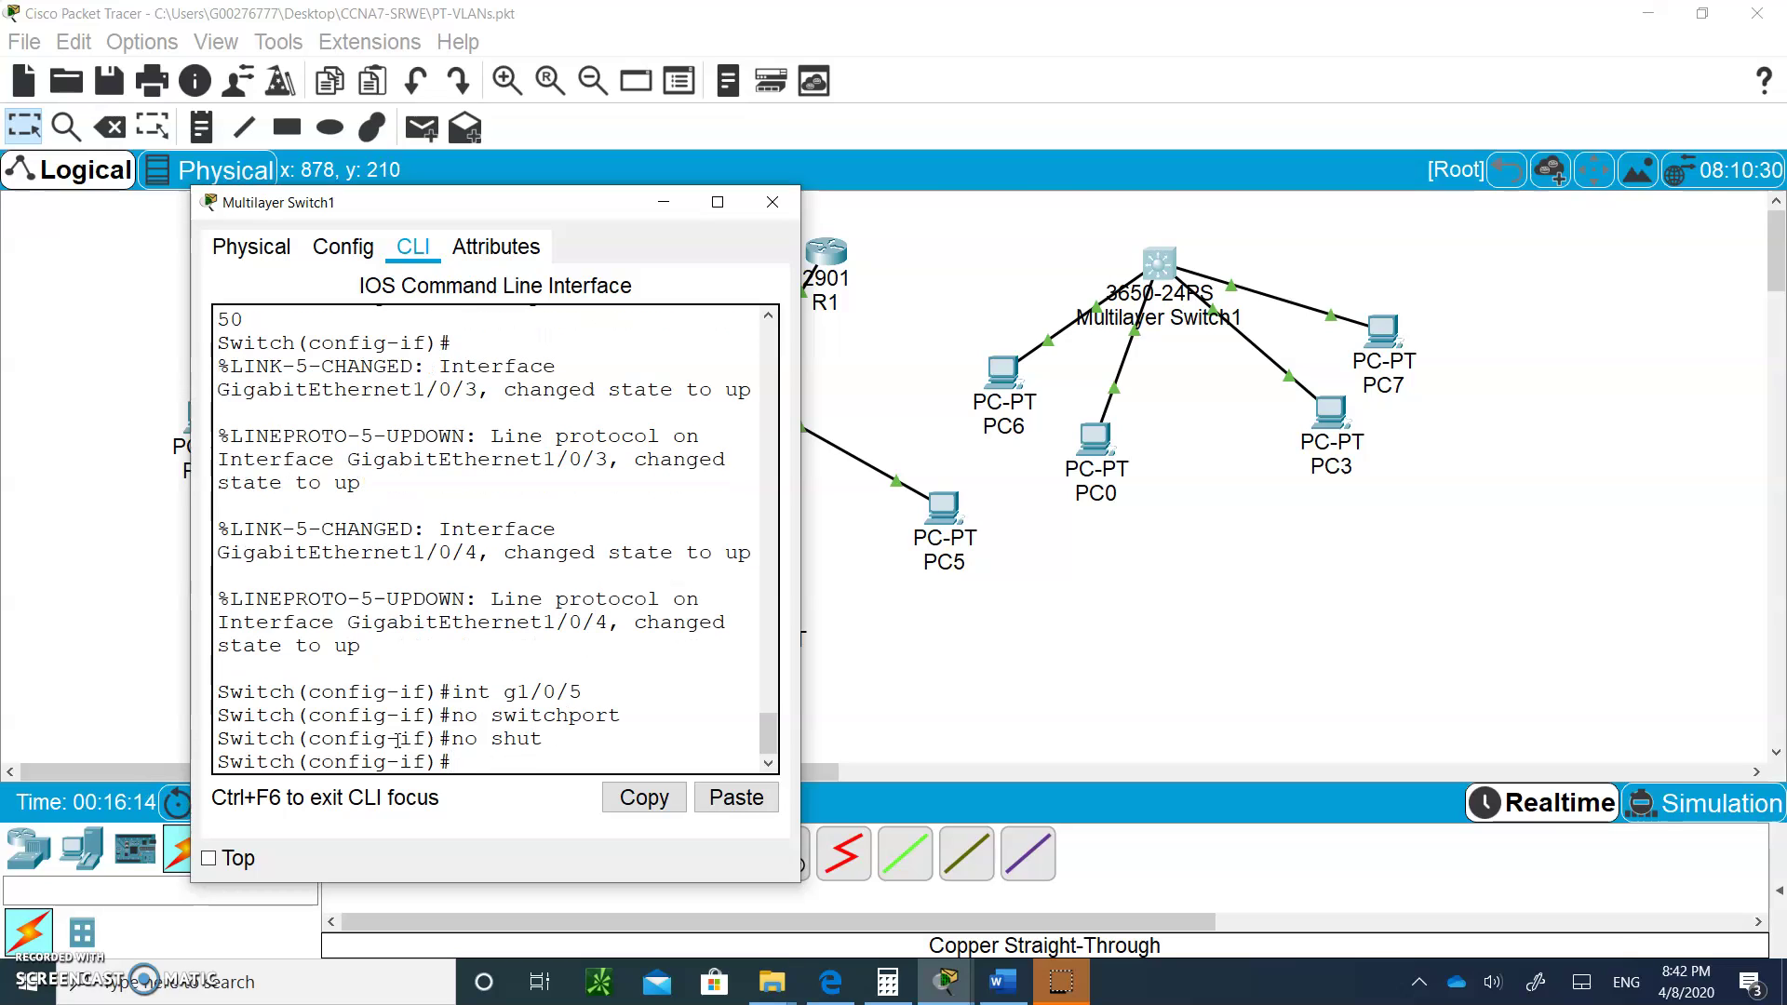
Step: Assign 10.10.10.2 255.255.255.0 to g1/0/5 and move the console aside
{"action": "type", "text": "ip a"}
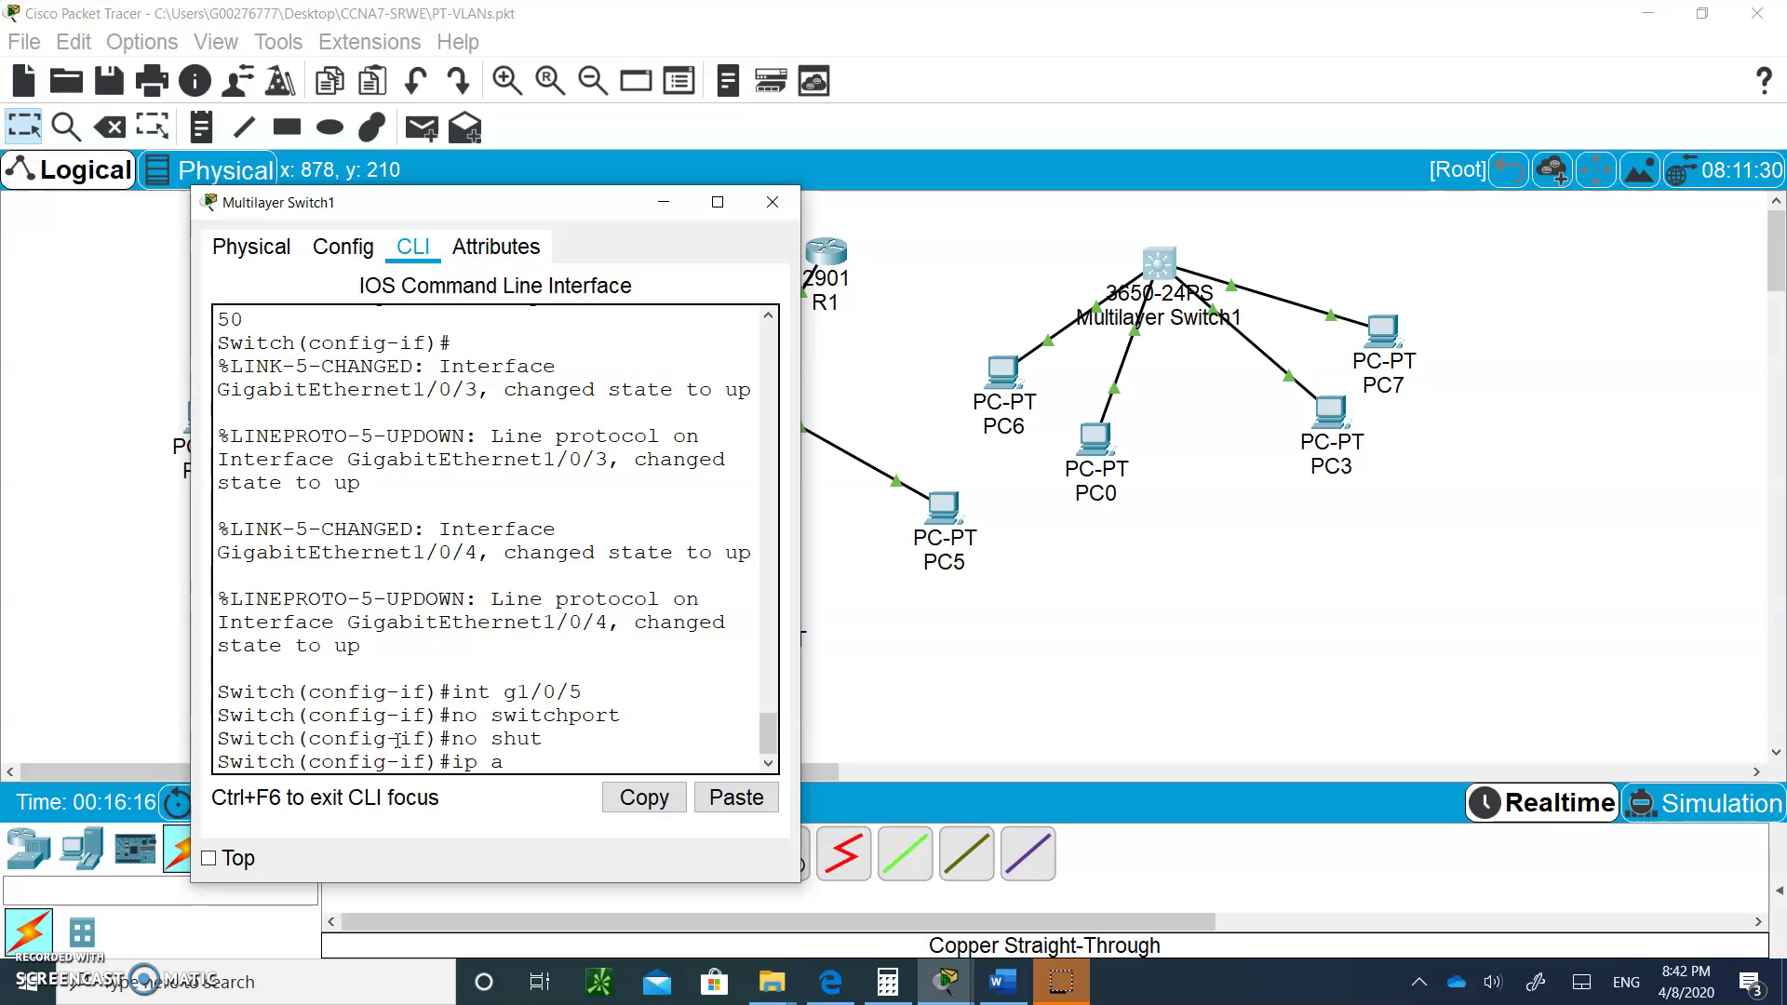
{"action": "type", "text": "dd 10"}
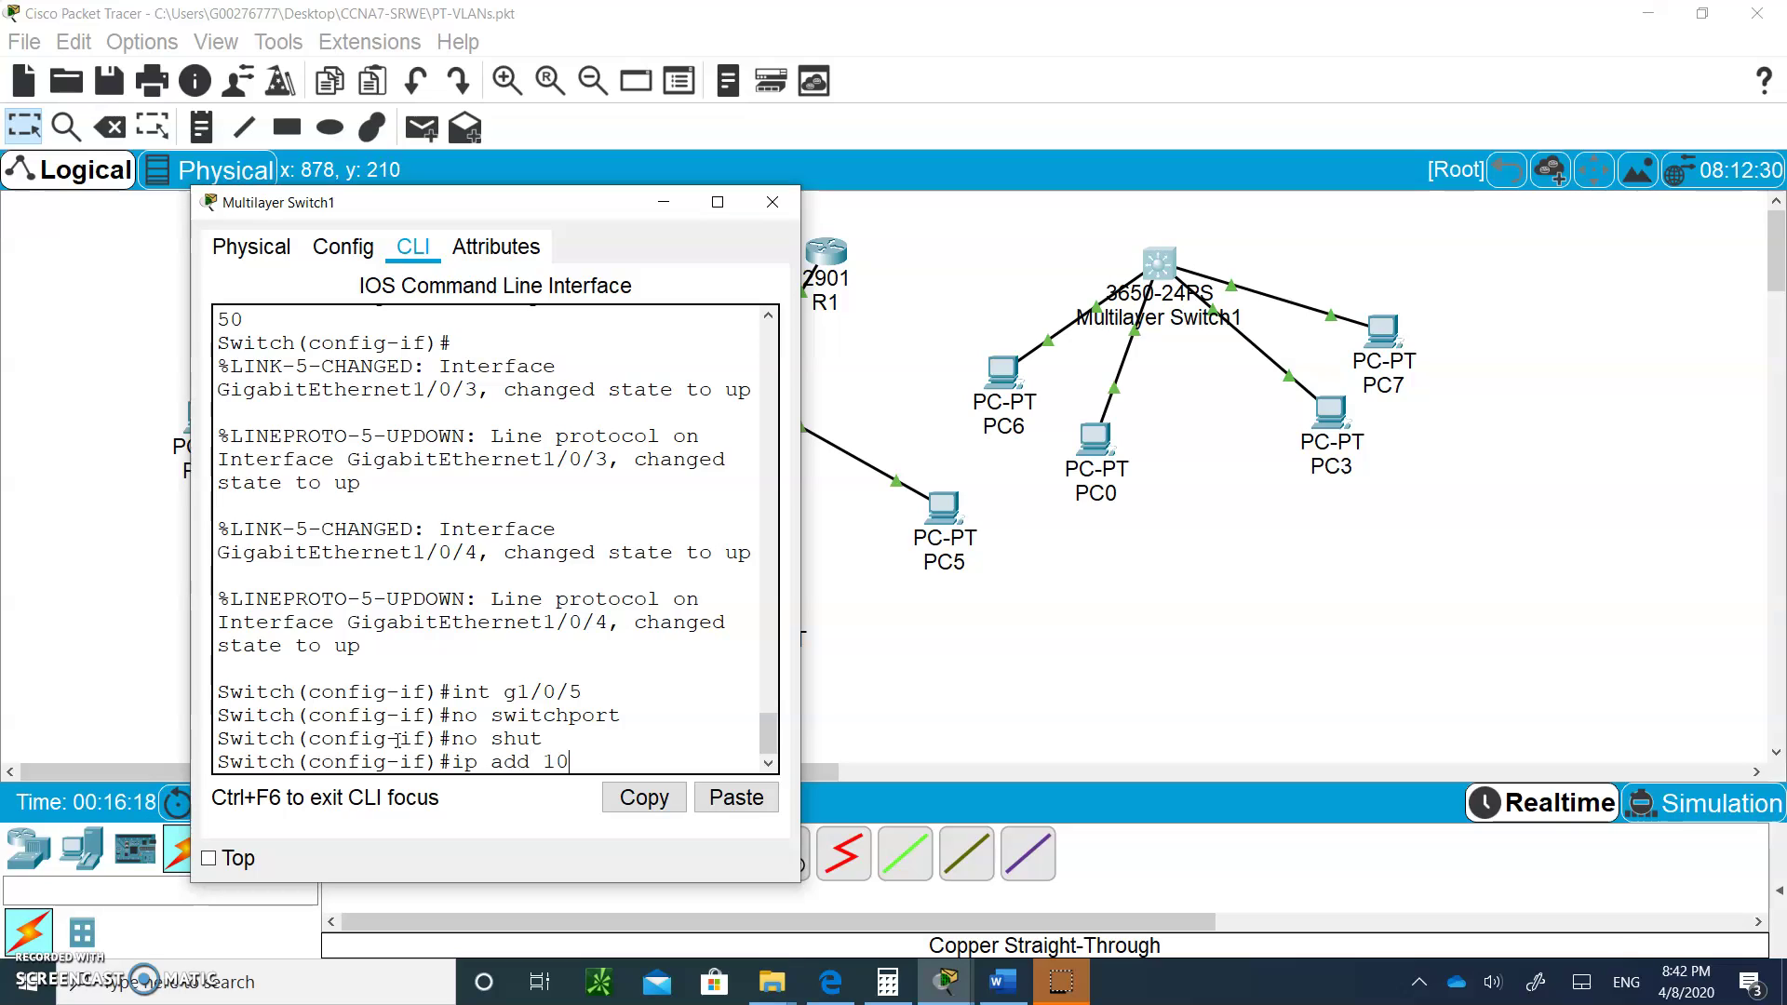
{"action": "type", "text": ".10.10.2 255.255.255."}
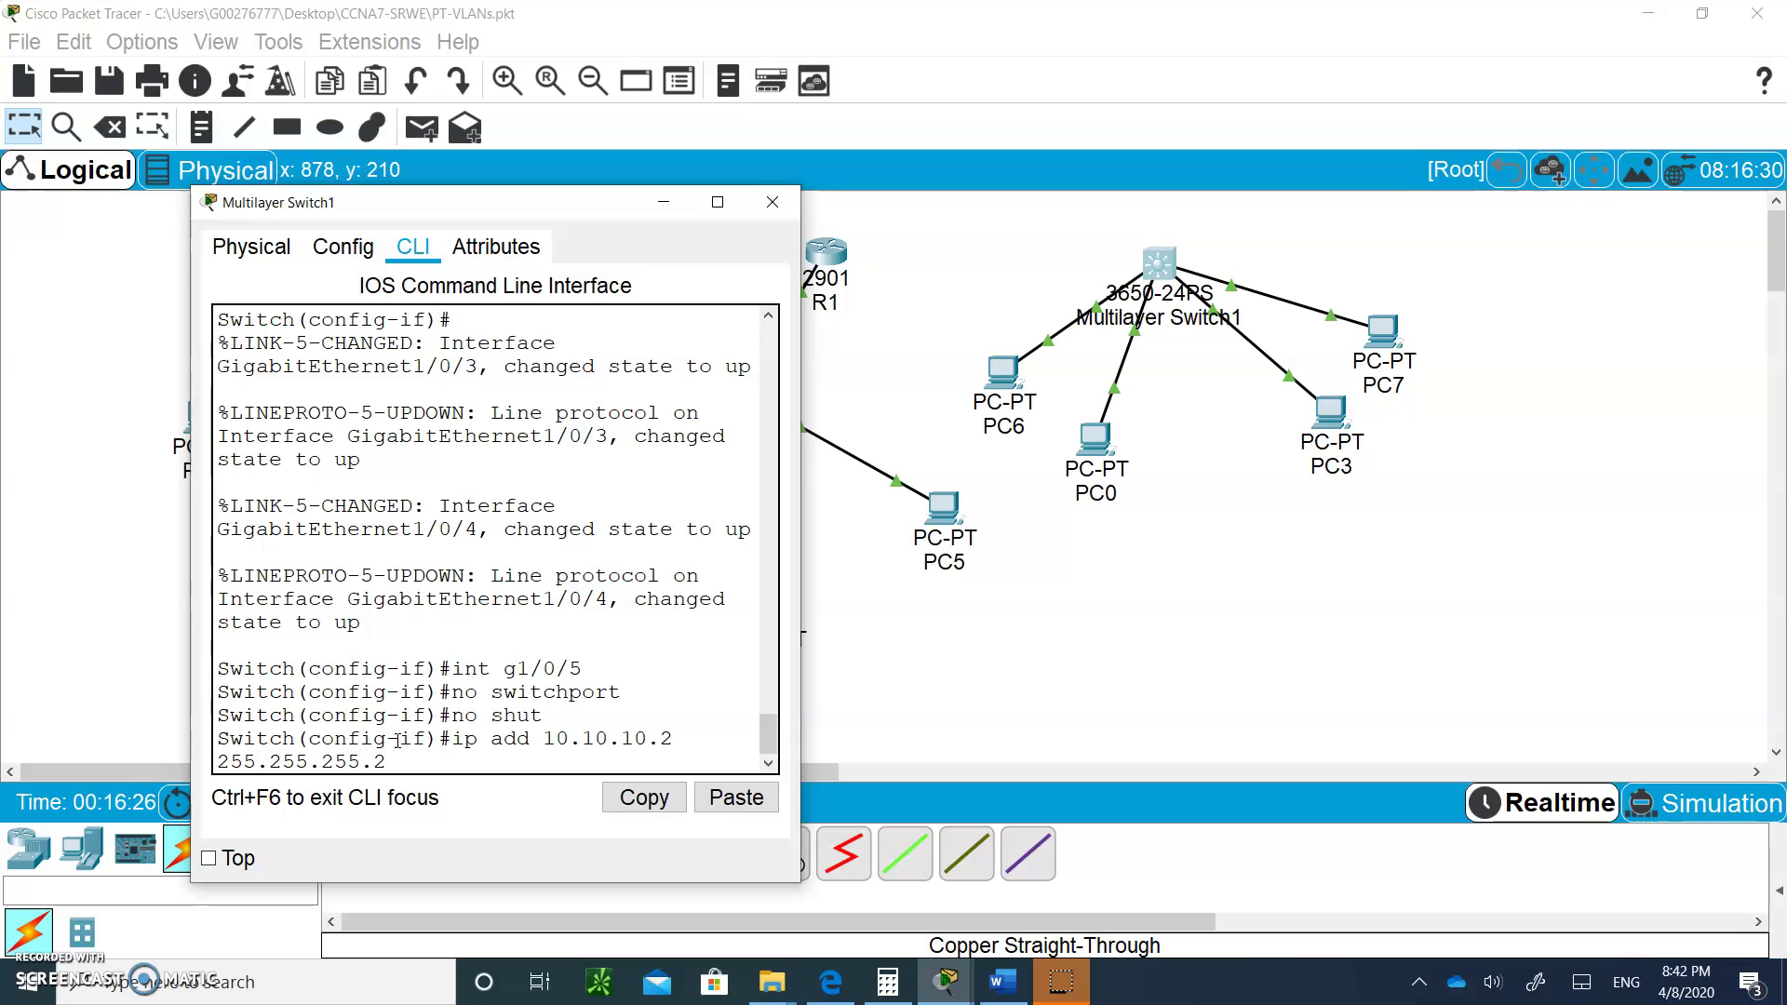
{"action": "type", "text": "25"}
{"action": "key", "text": "BackSpace"}
{"action": "type", "text": "0"}
{"action": "left_click_drag", "start_coordinate": [800, 477], "coordinate": [1071, 524]}
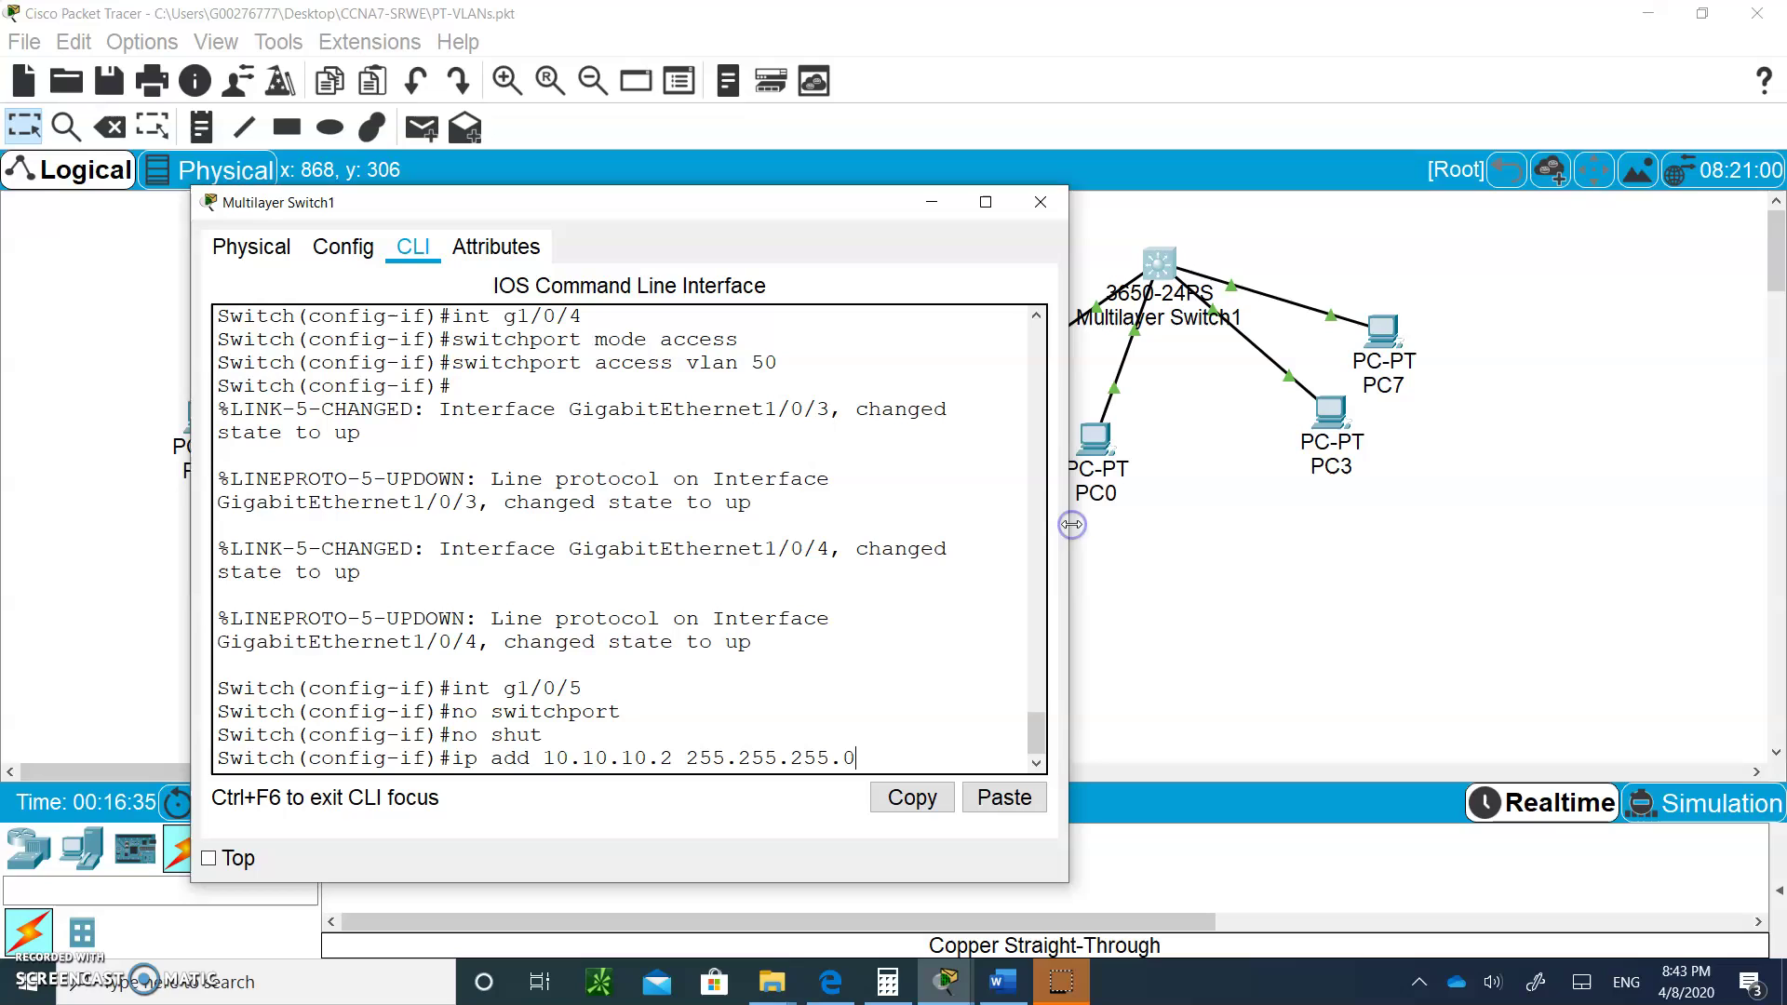
{"action": "left_click", "coordinate": [876, 769]}
{"action": "key", "text": "Return"}
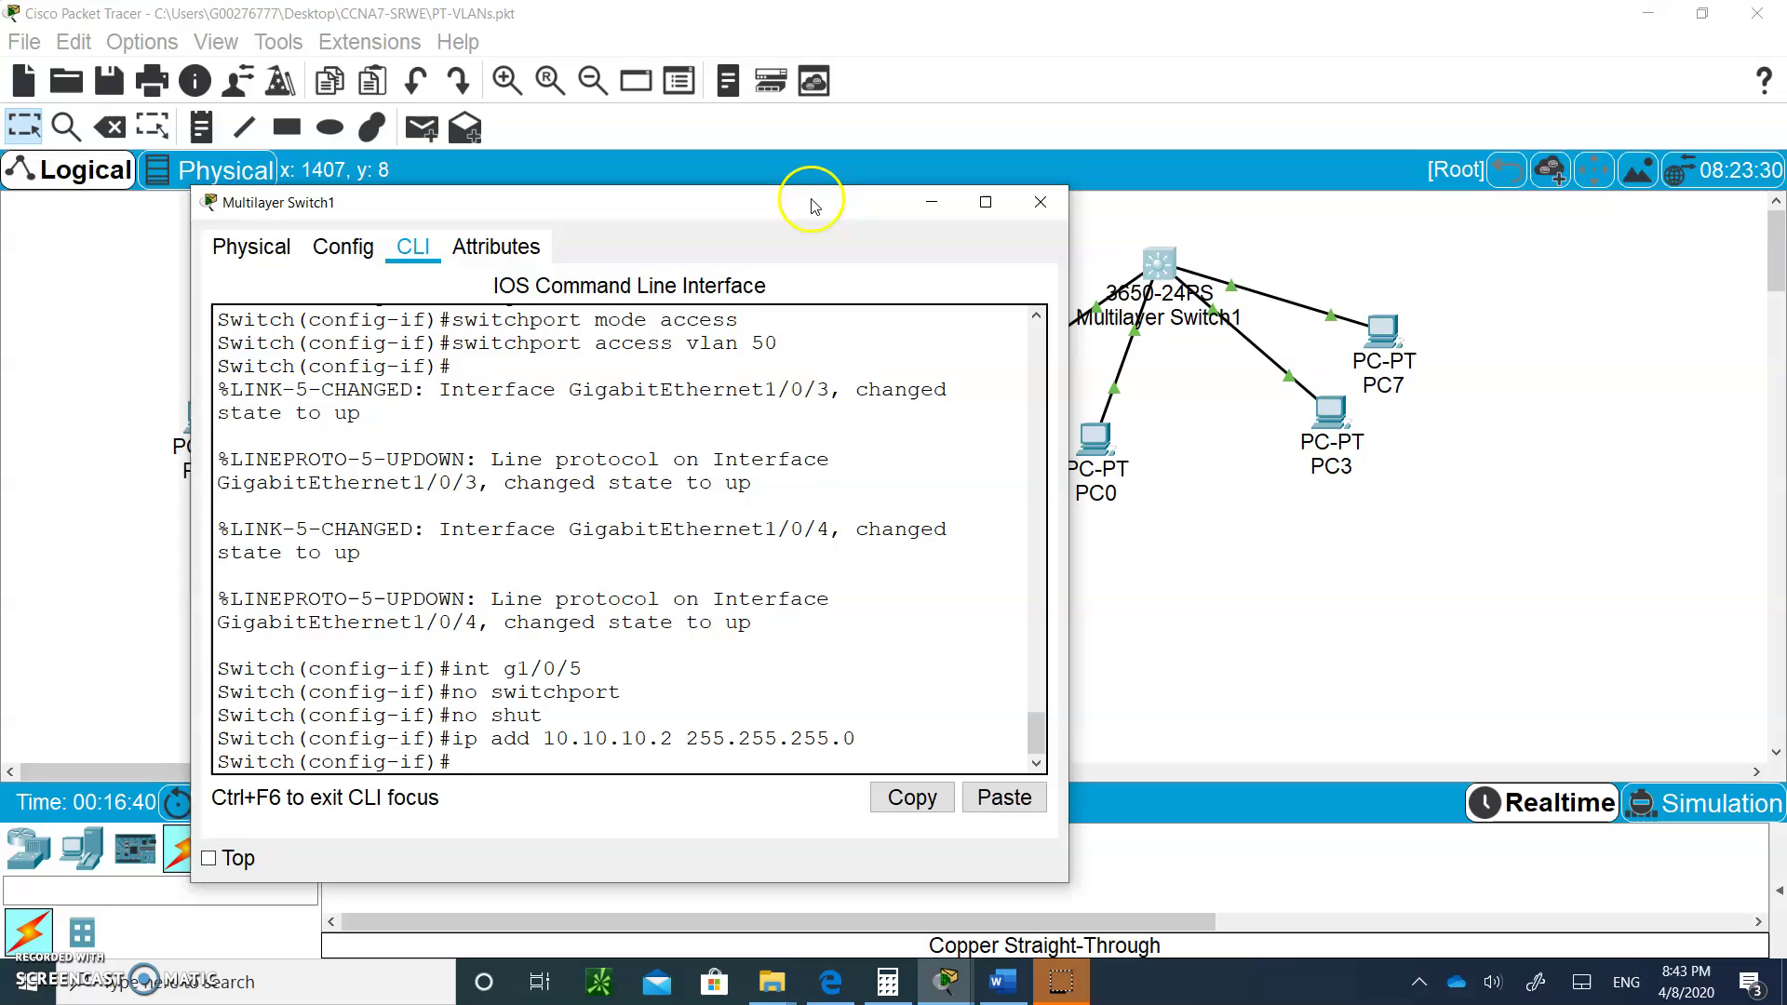
{"action": "left_click_drag", "start_coordinate": [812, 205], "coordinate": [725, 322]}
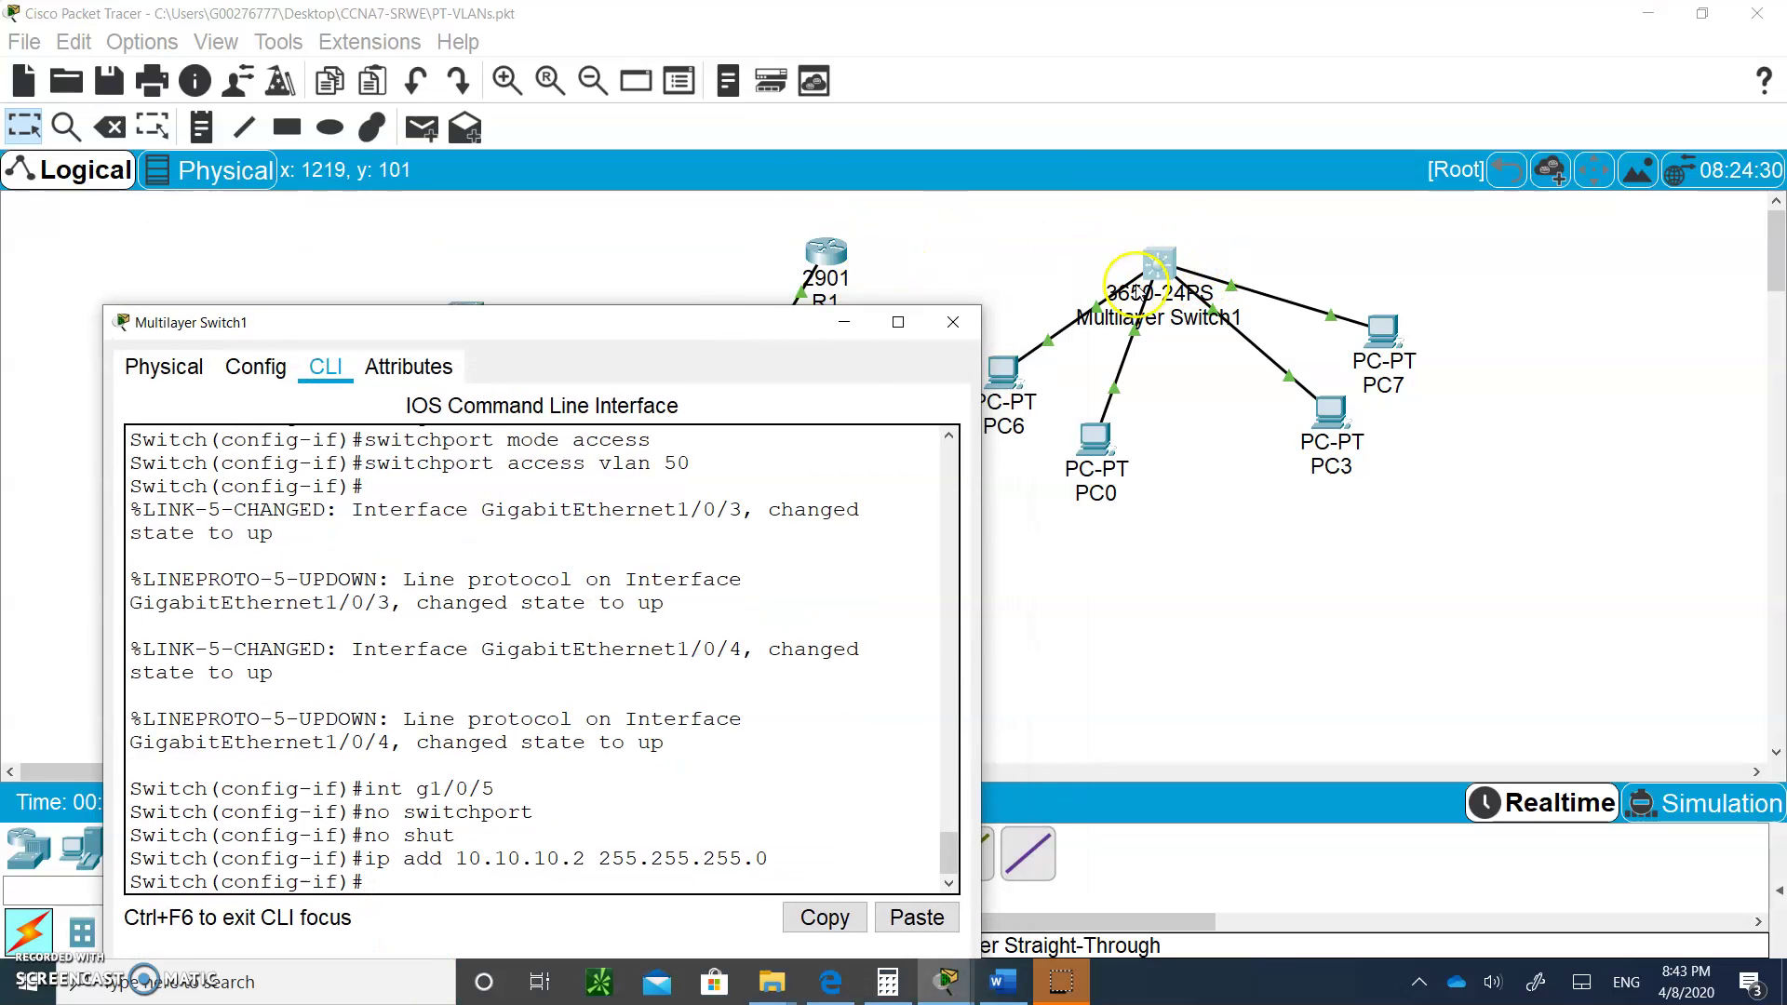
{"action": "left_click_drag", "start_coordinate": [729, 313], "coordinate": [1587, 217]}
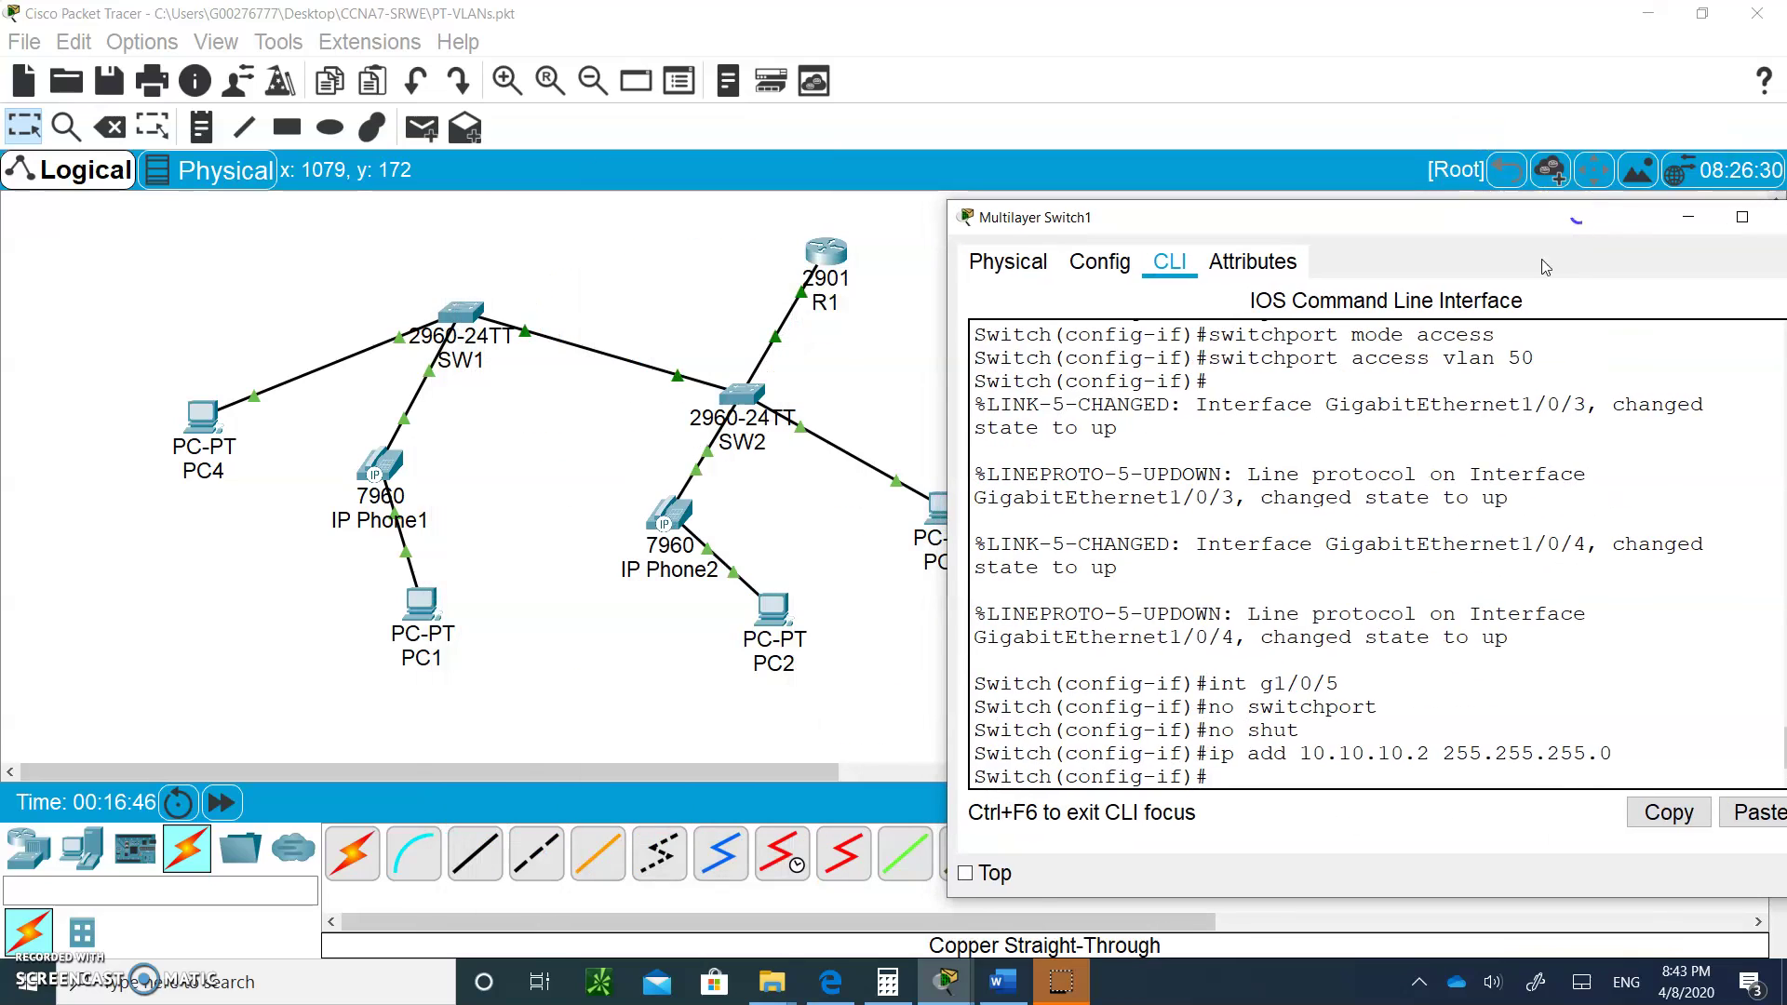
Step: Leave interface mode and start OSPF process 1 on Multilayer Switch1
{"action": "left_click", "coordinate": [1002, 982]}
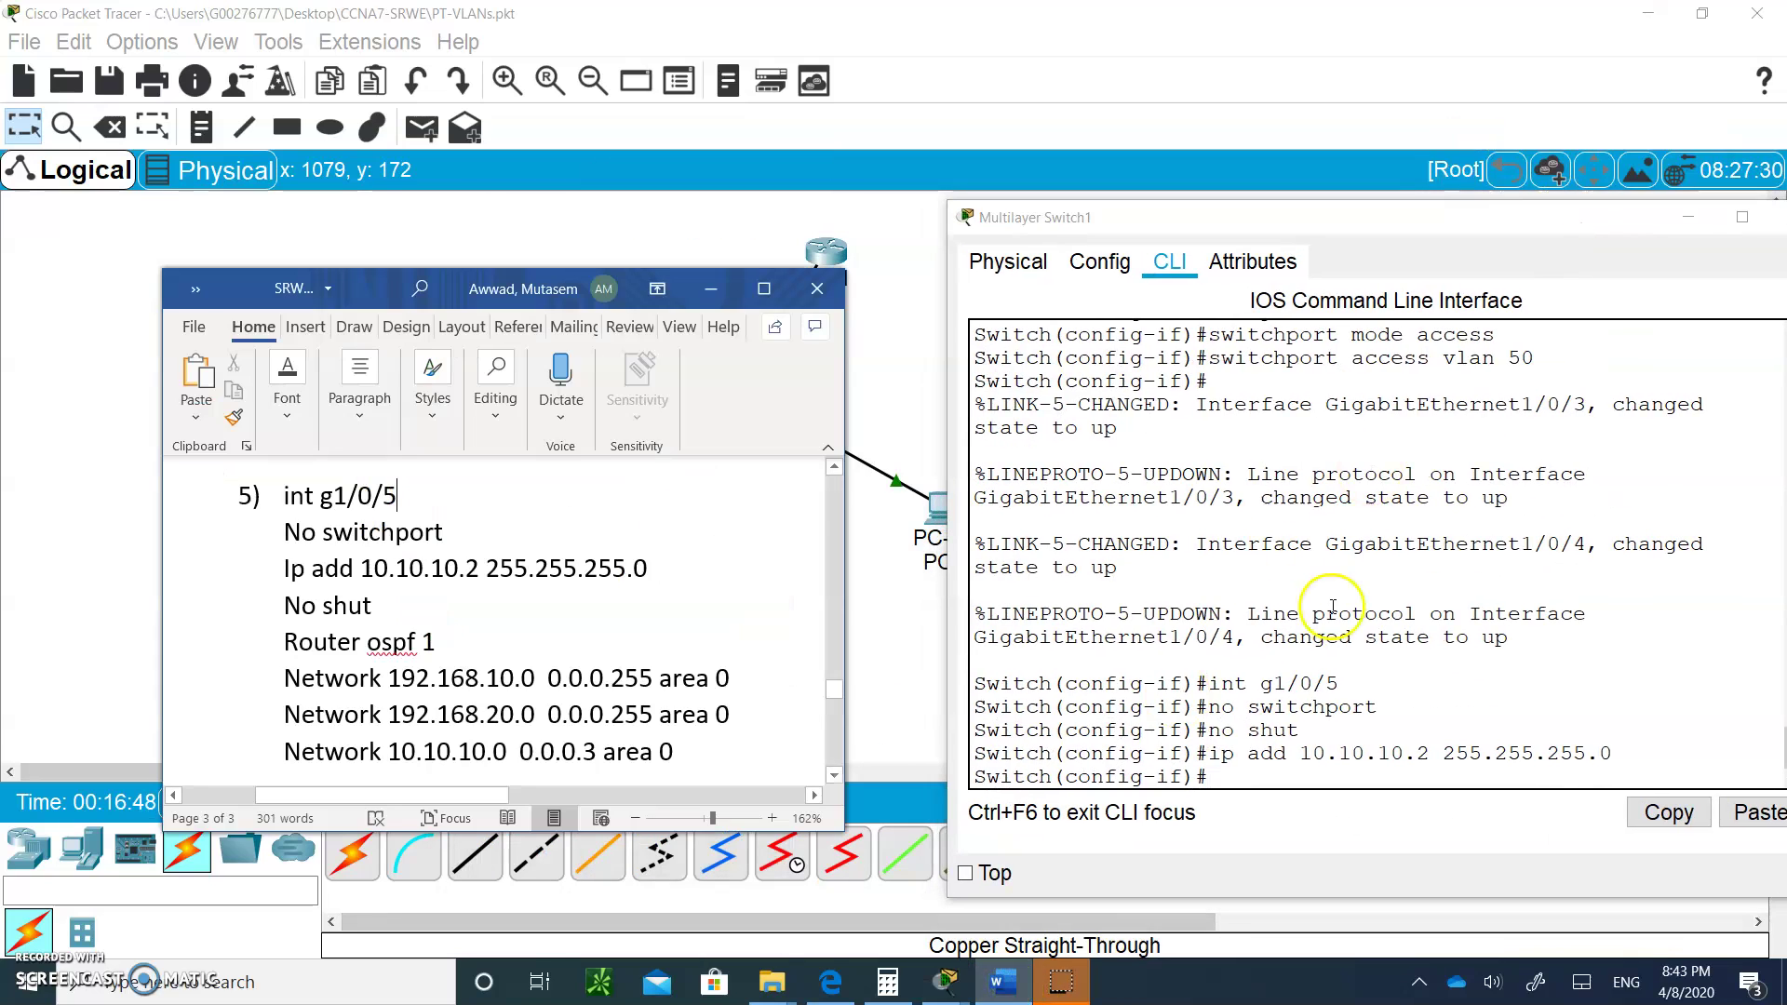
{"action": "left_click", "coordinate": [1232, 775]}
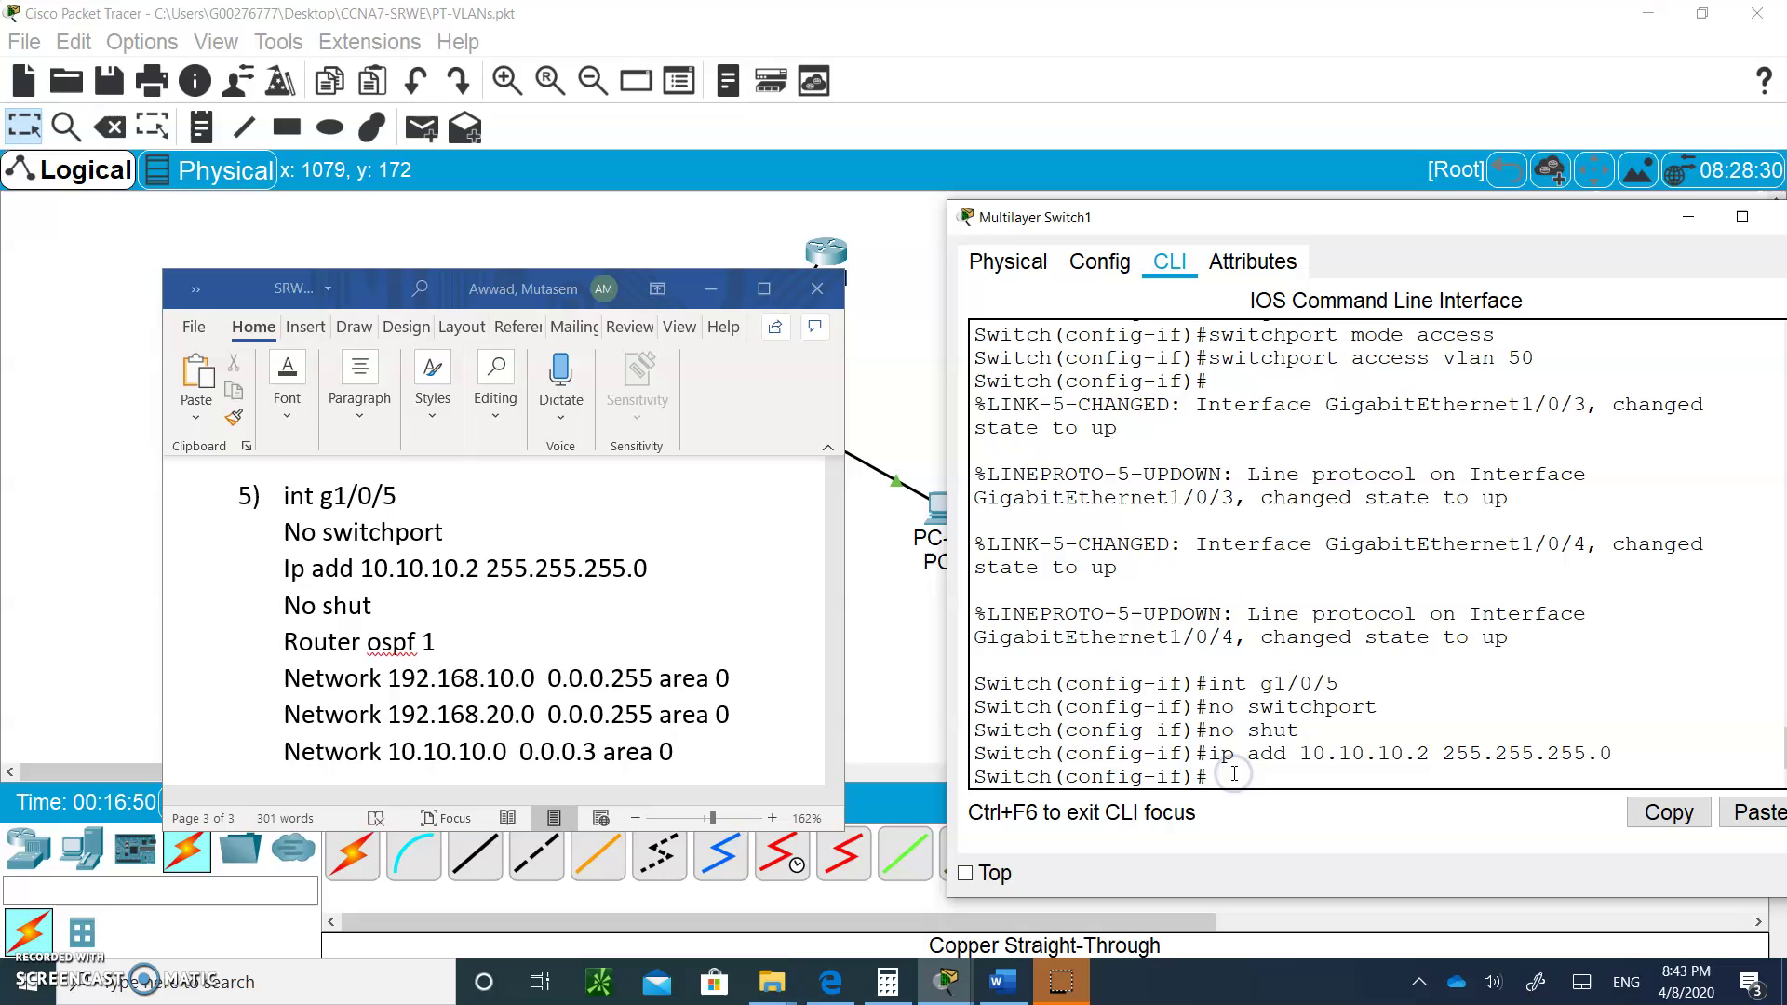
{"action": "type", "text": "exit"}
{"action": "key", "text": "Return"}
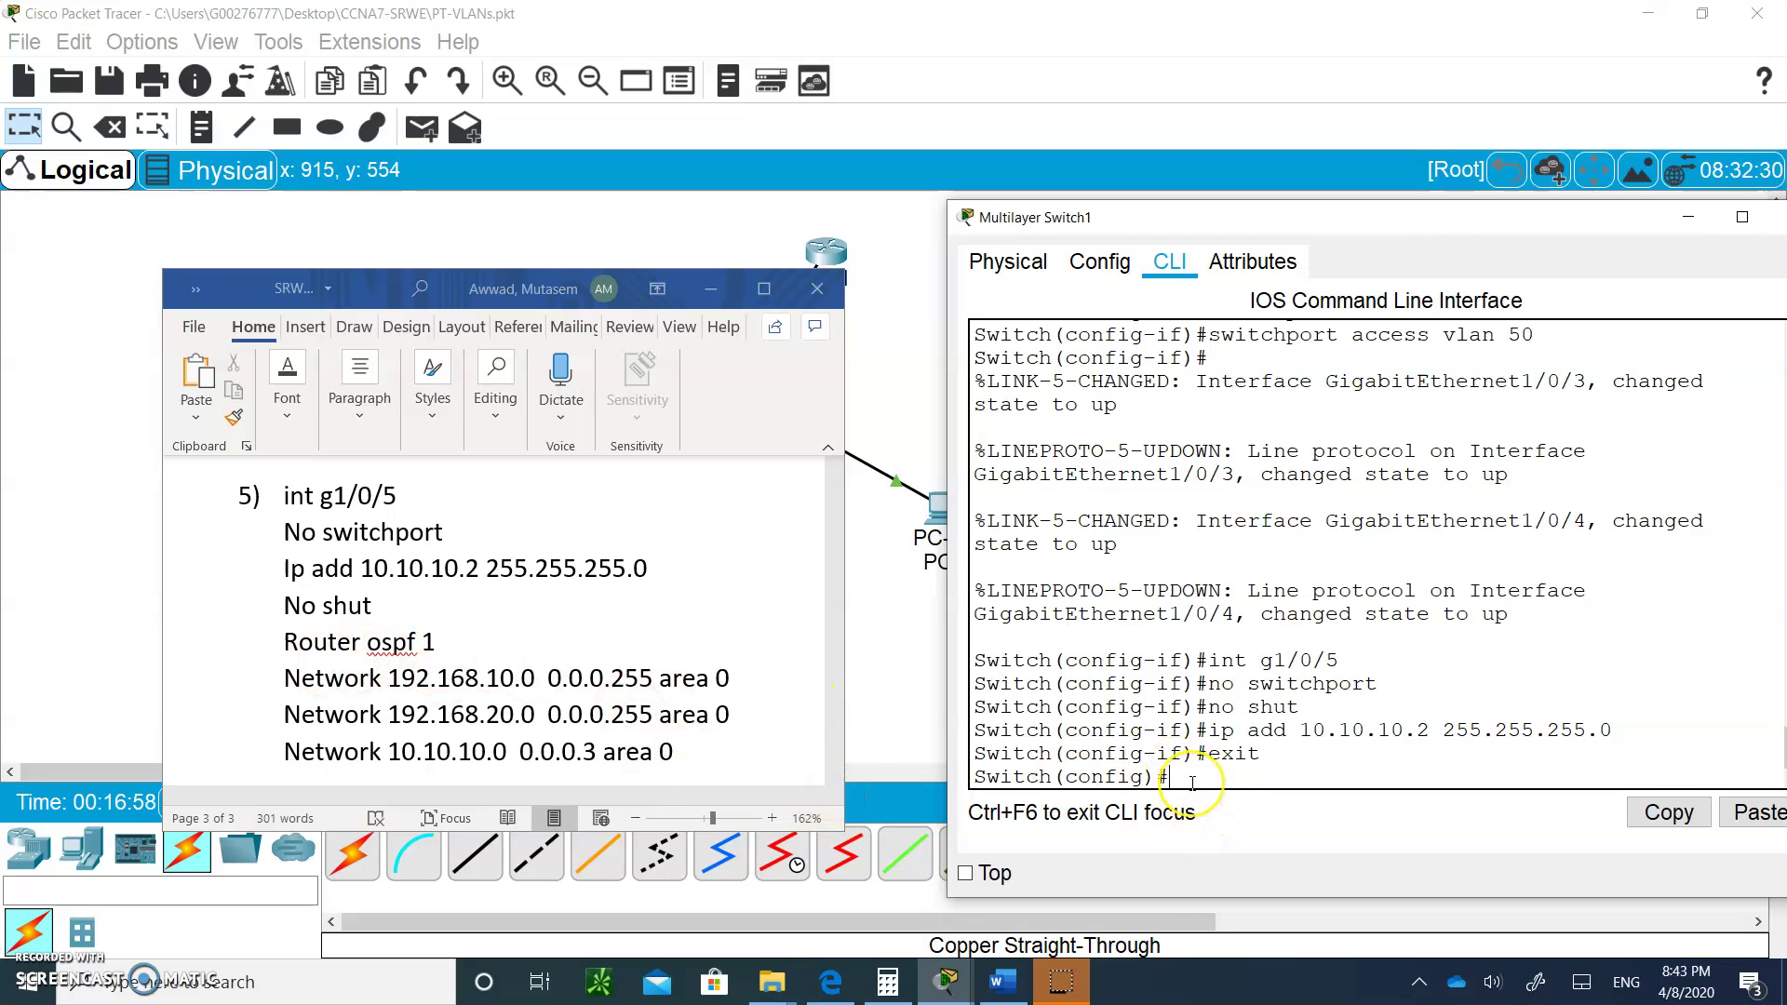
{"action": "type", "text": "router"}
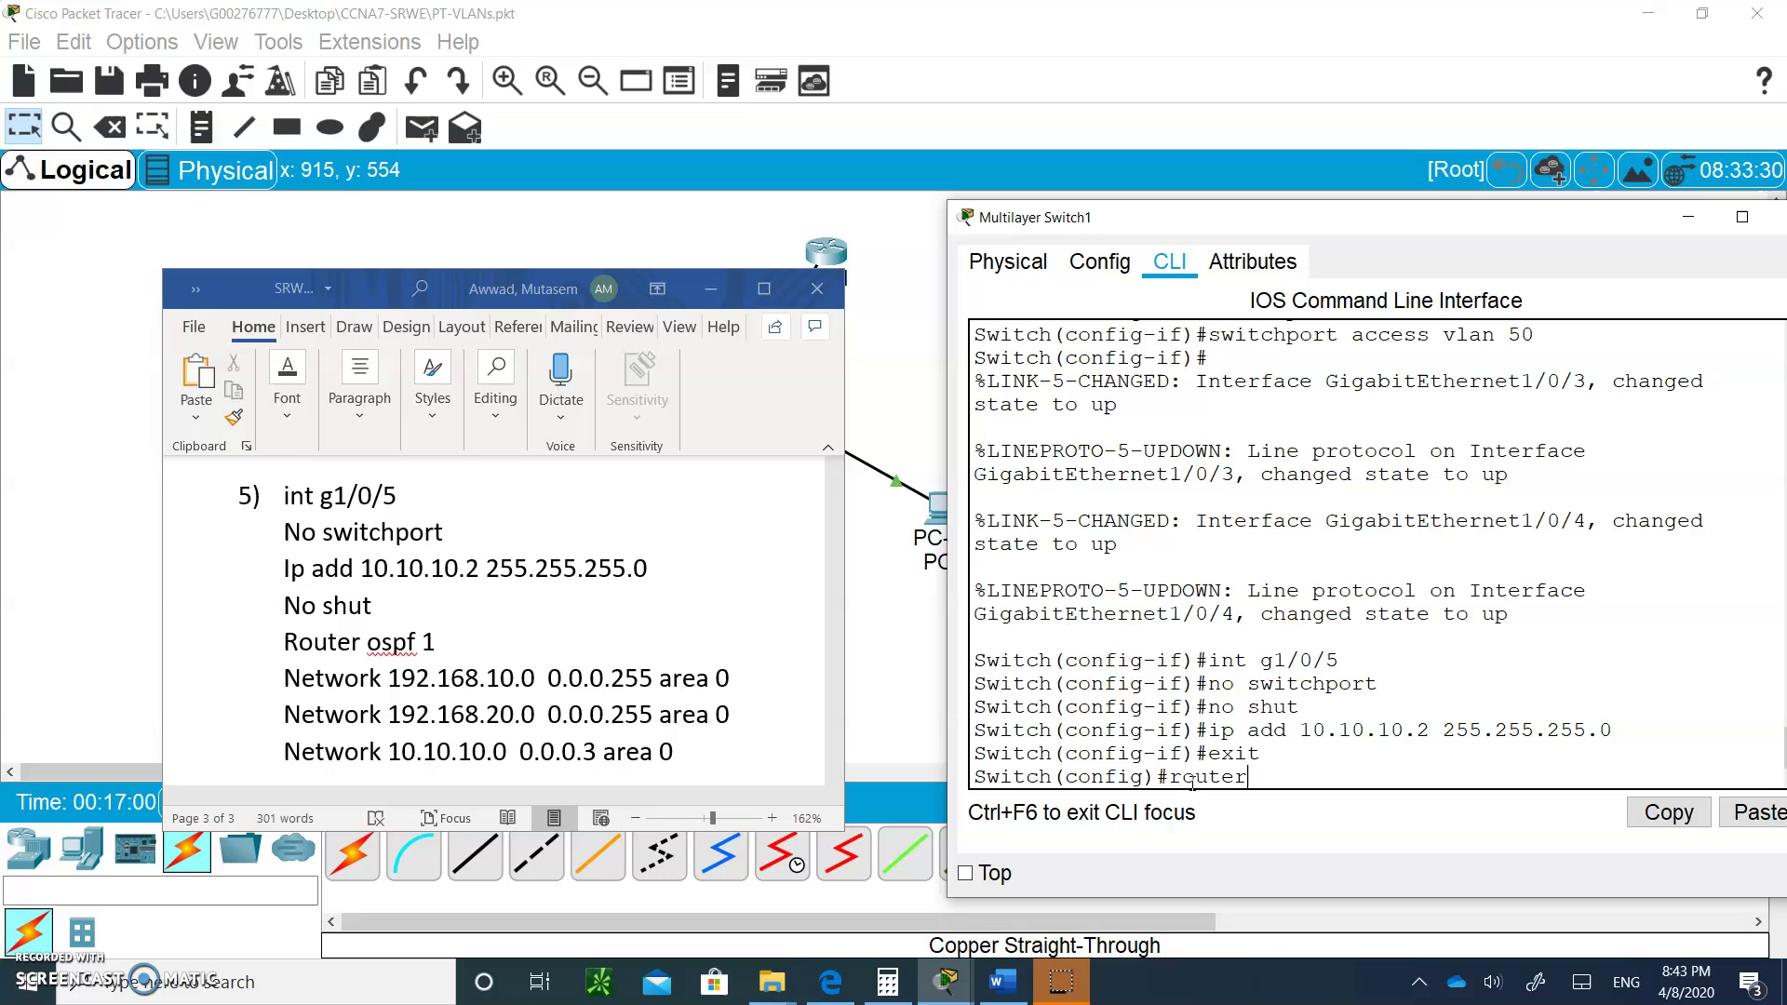
{"action": "type", "text": " ospf 1"}
{"action": "key", "text": "Return"}
Step: Correct the notes to 192.168.40.0/50.0 and advertise 192.168.40.0 0.0.0.255 in area 0
{"action": "type", "text": "netwo"}
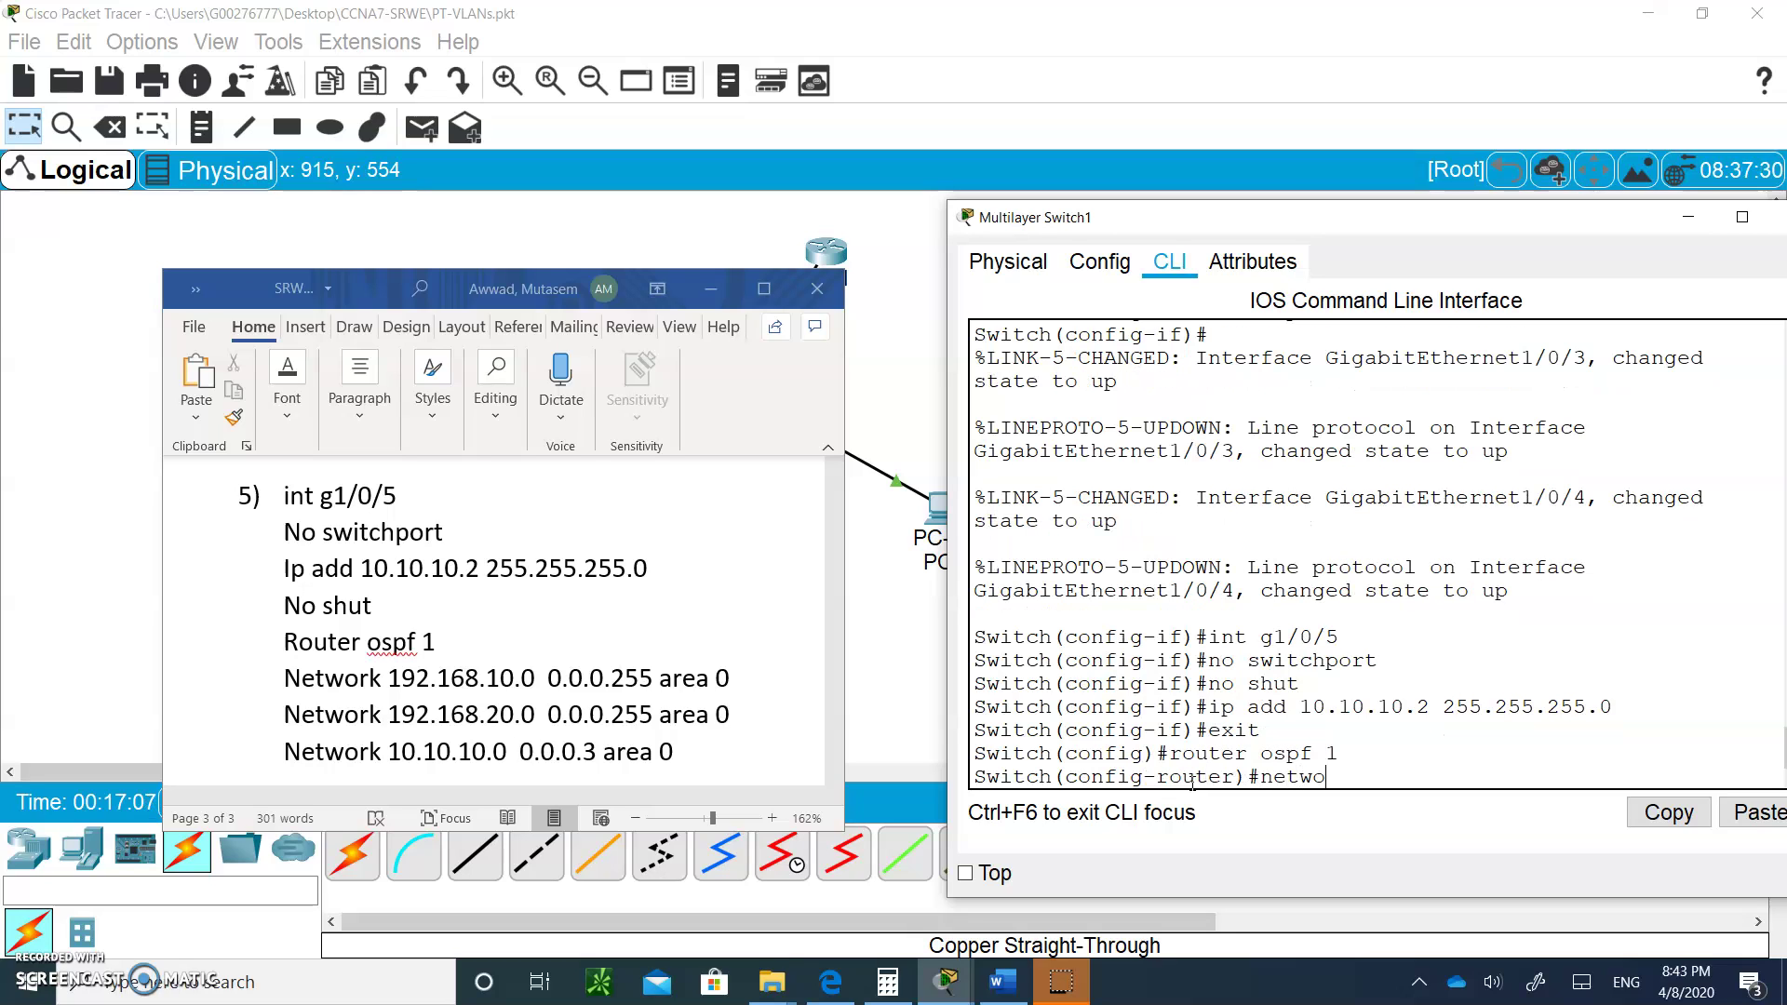
{"action": "type", "text": "rk 192.168."}
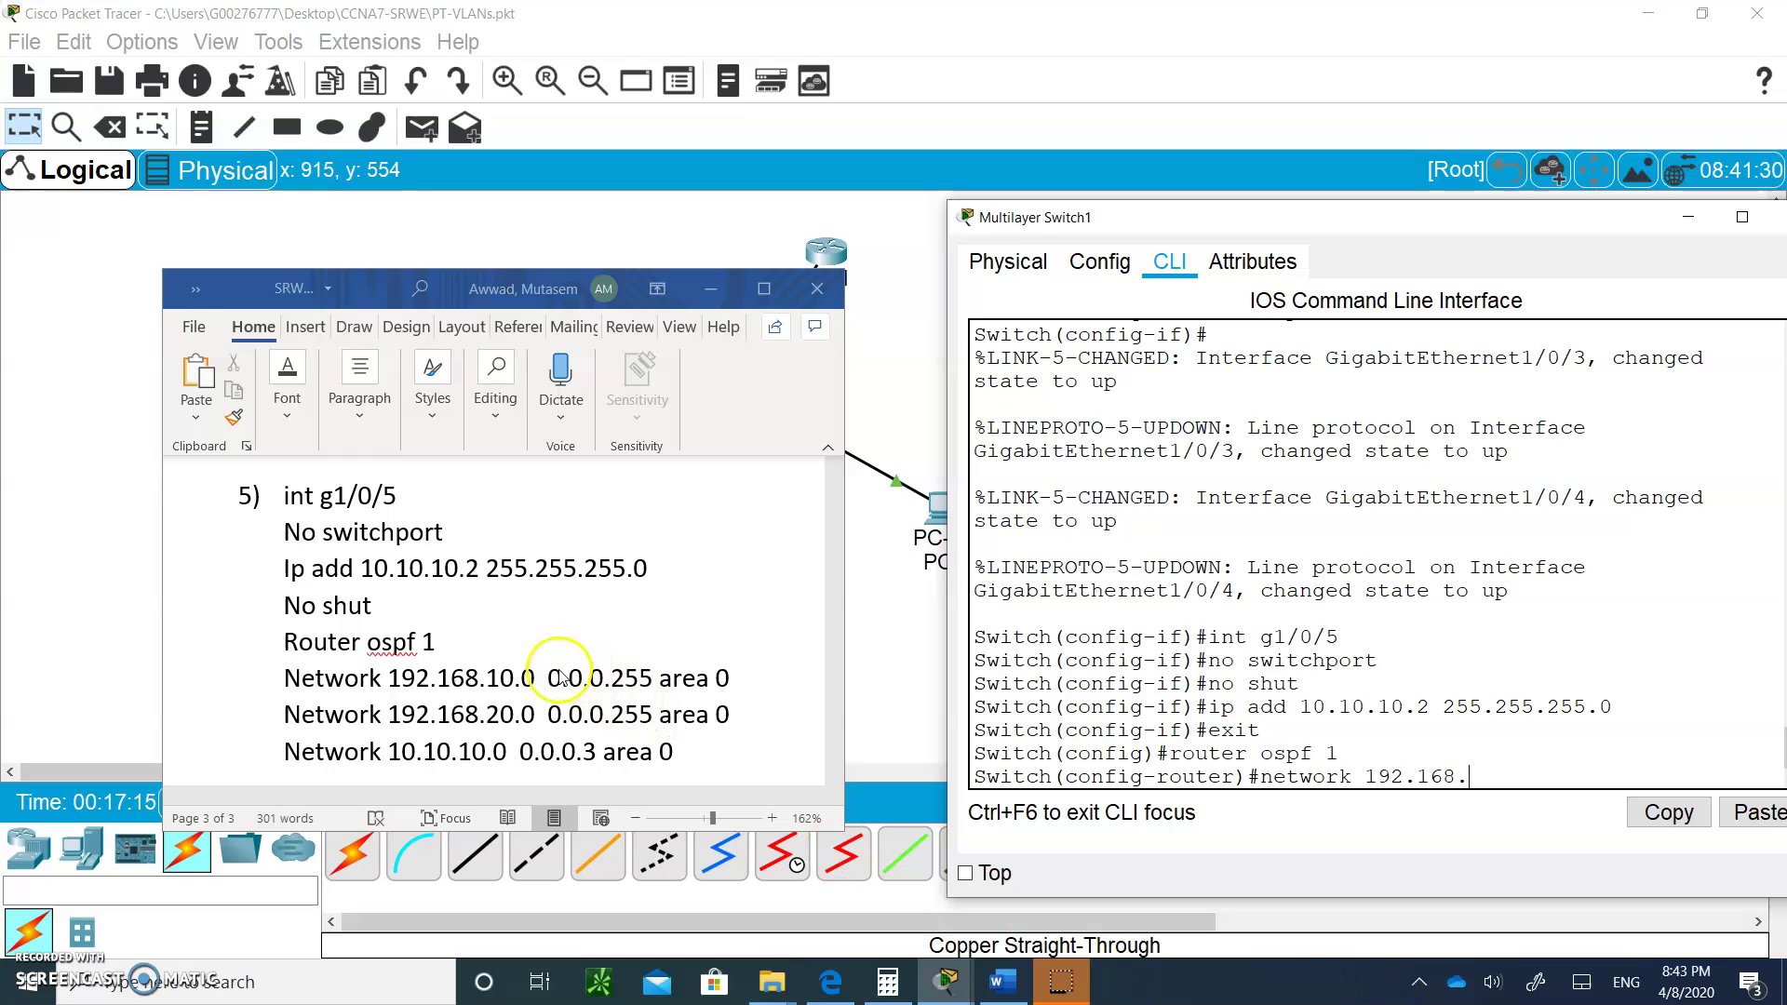
{"action": "left_click", "coordinate": [500, 678]}
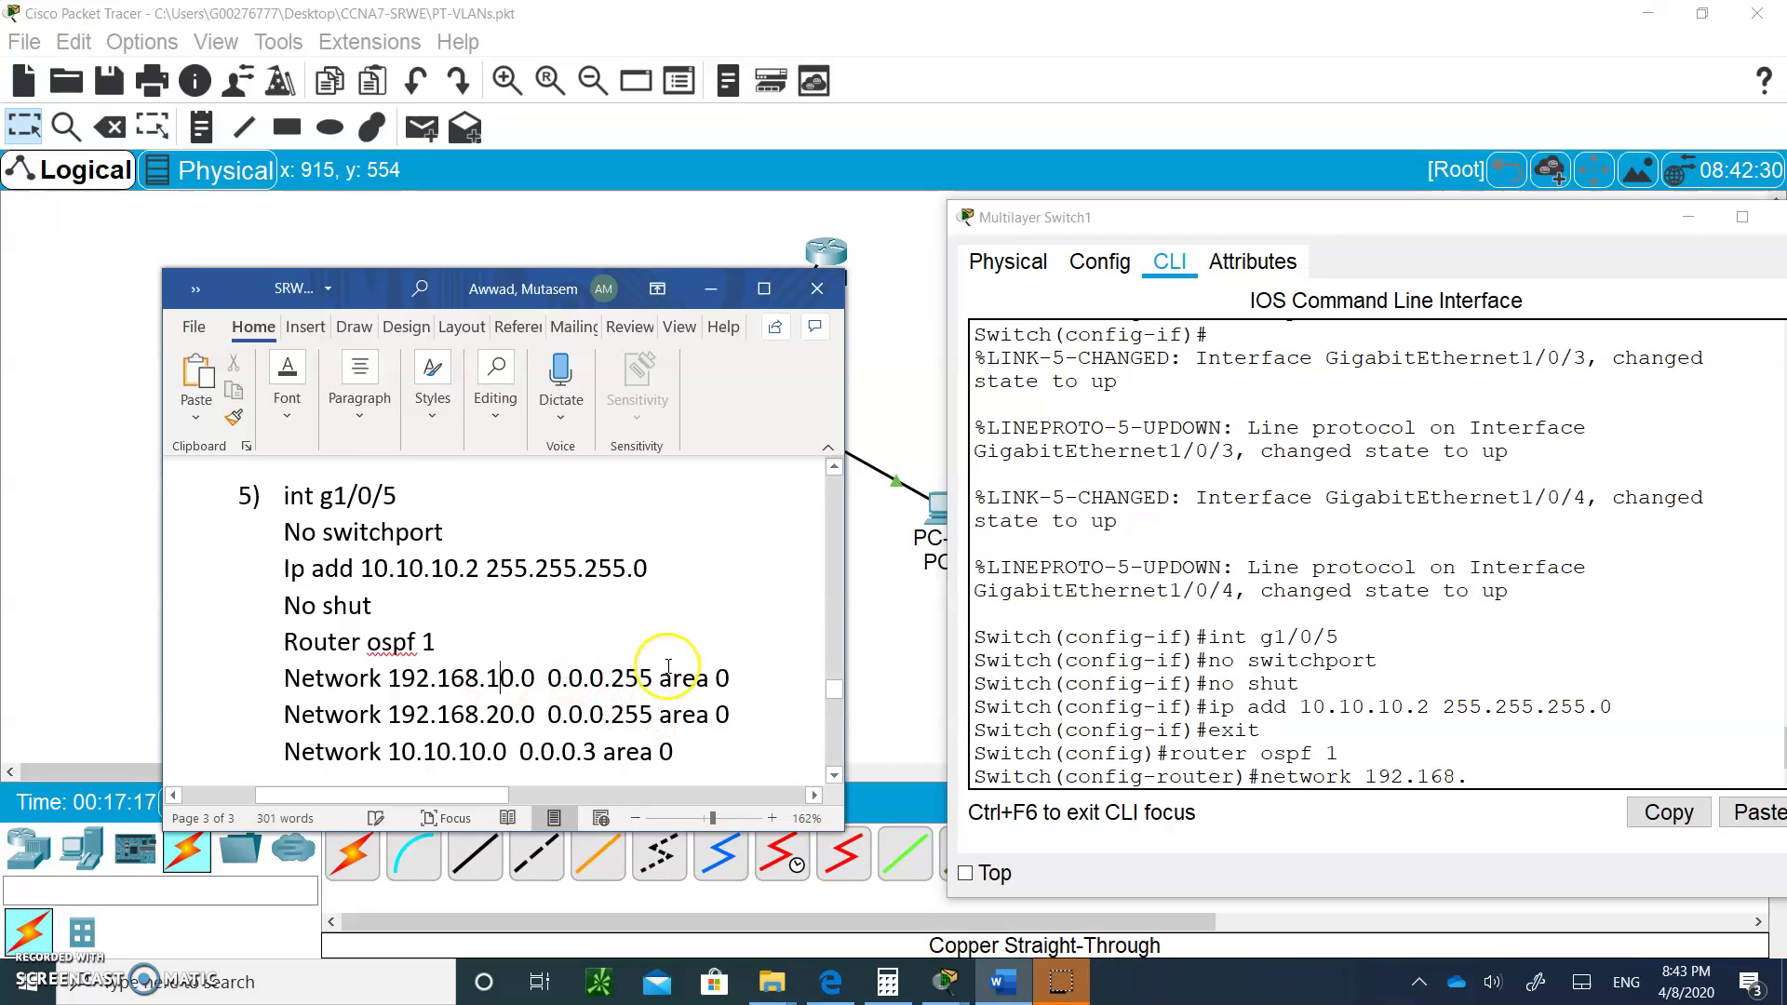
{"action": "key", "text": "BackSpace"}
{"action": "type", "text": "4"}
{"action": "left_click", "coordinate": [501, 714]}
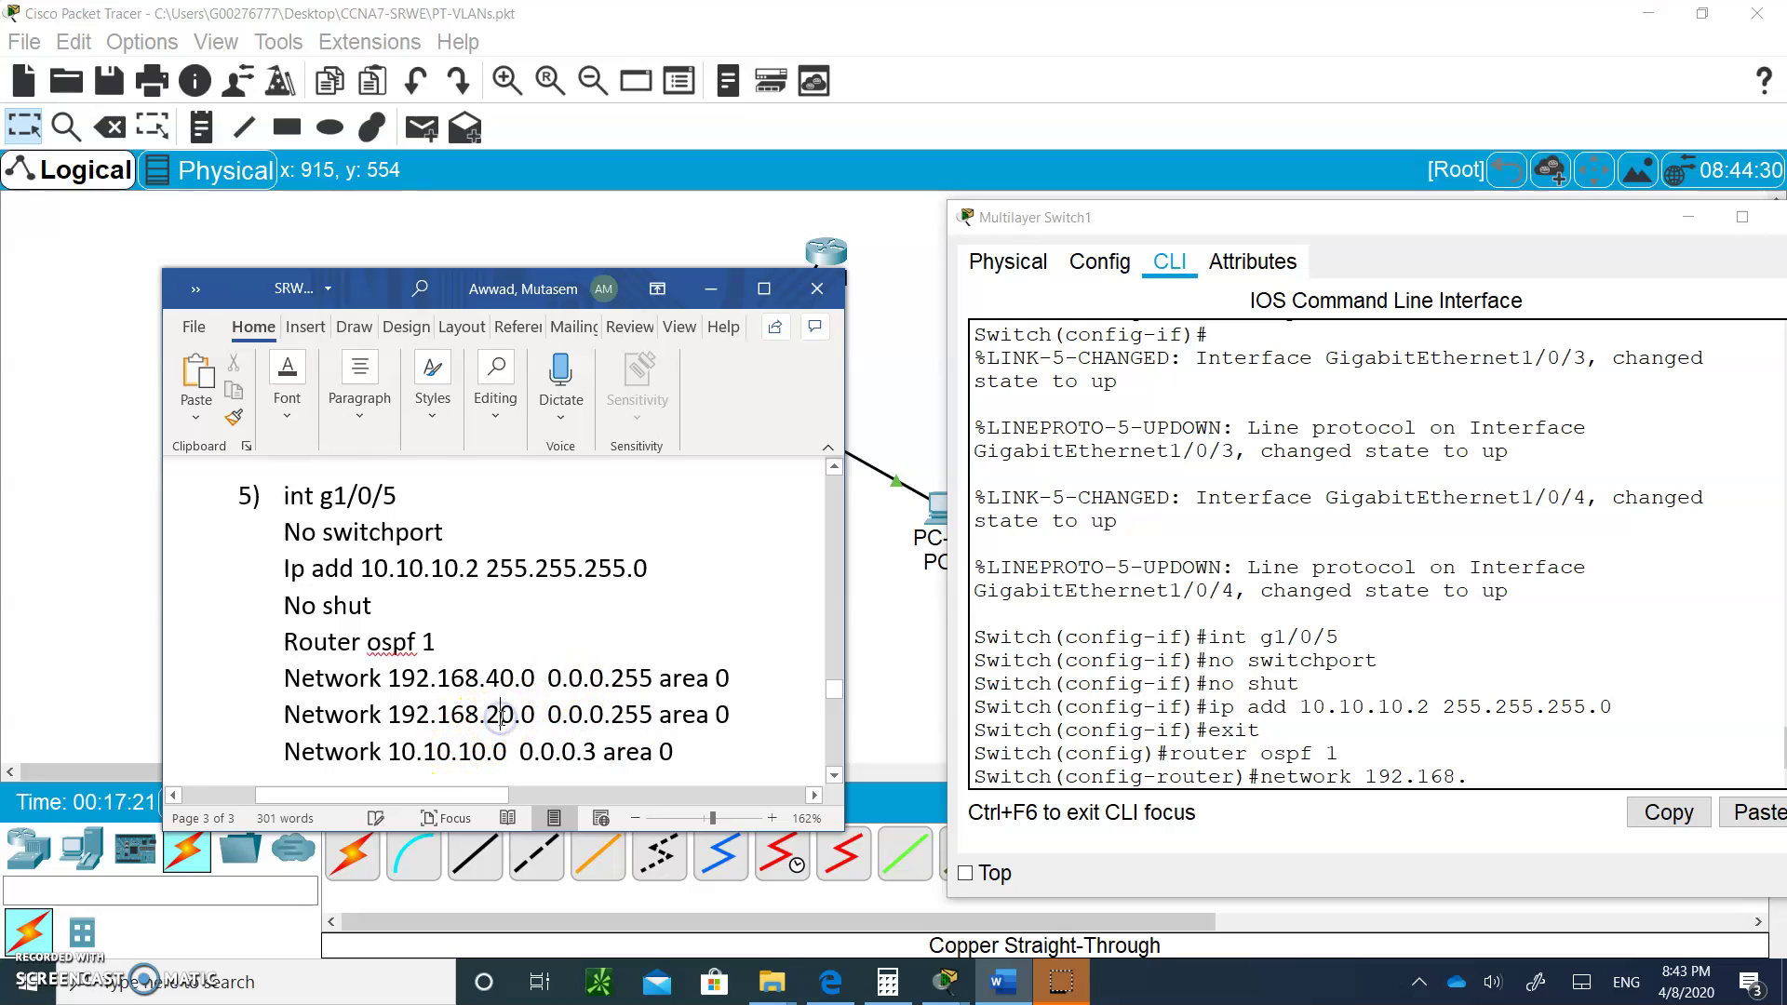
{"action": "key", "text": "BackSpace"}
{"action": "type", "text": "5"}
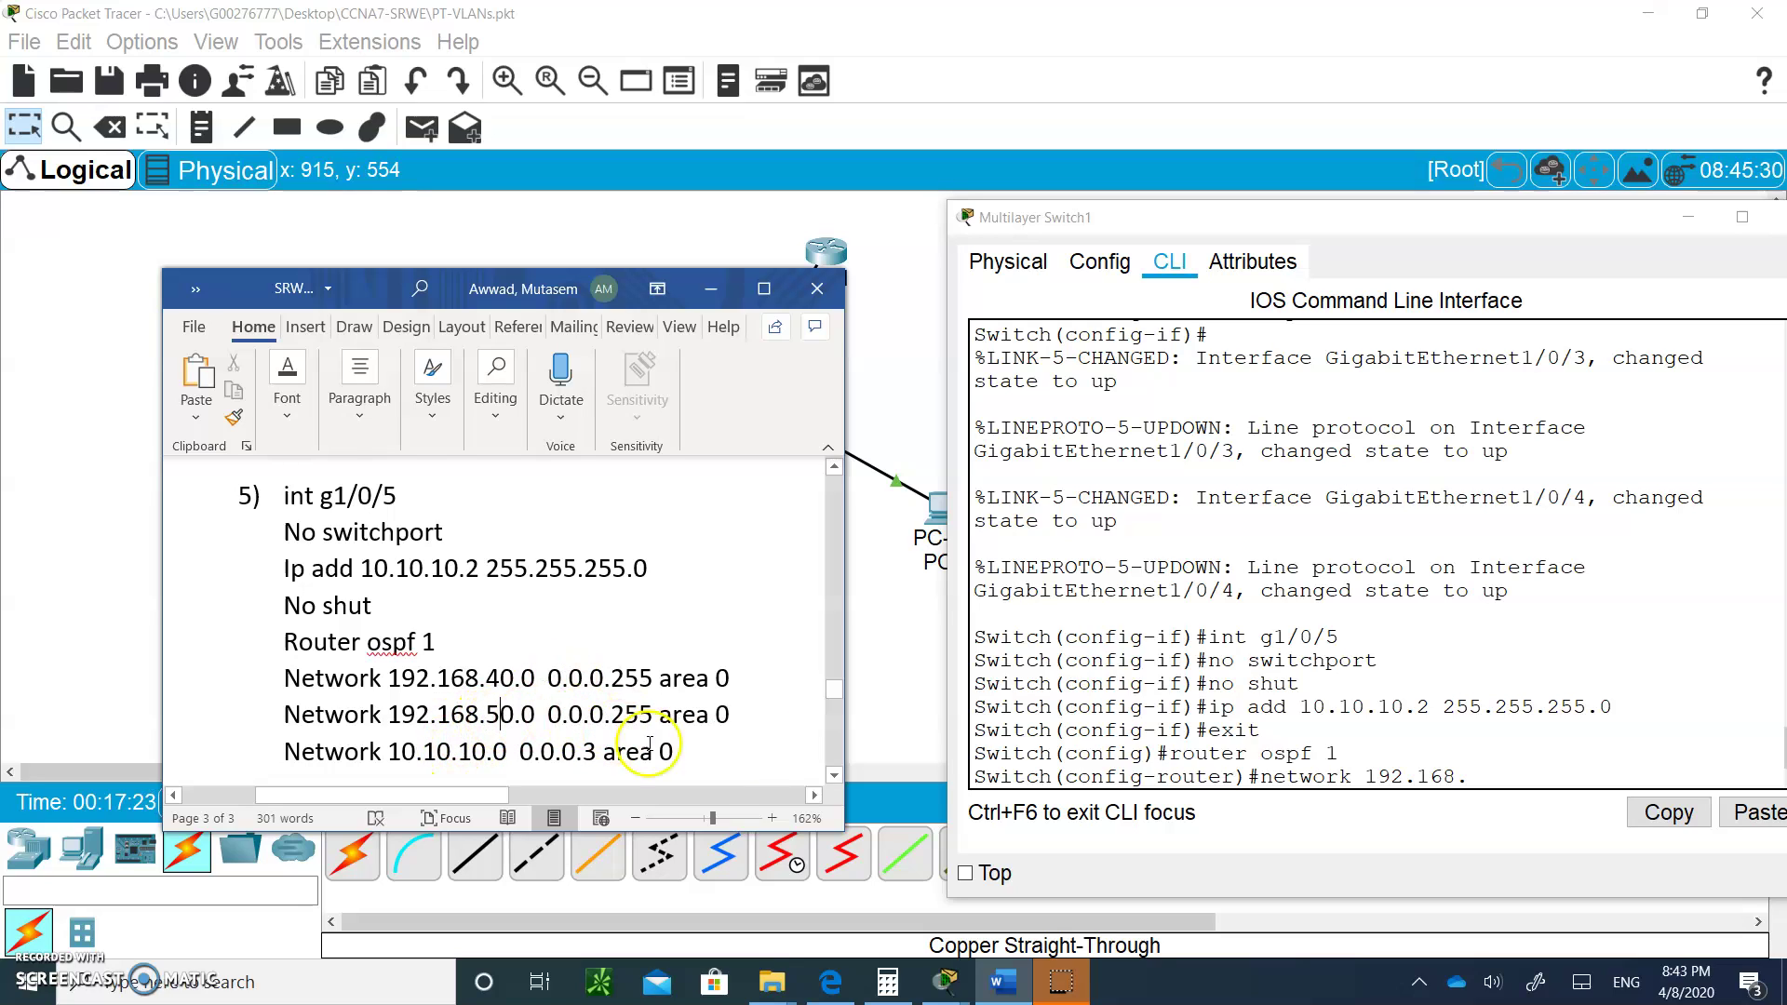
{"action": "left_click", "coordinate": [1486, 769]}
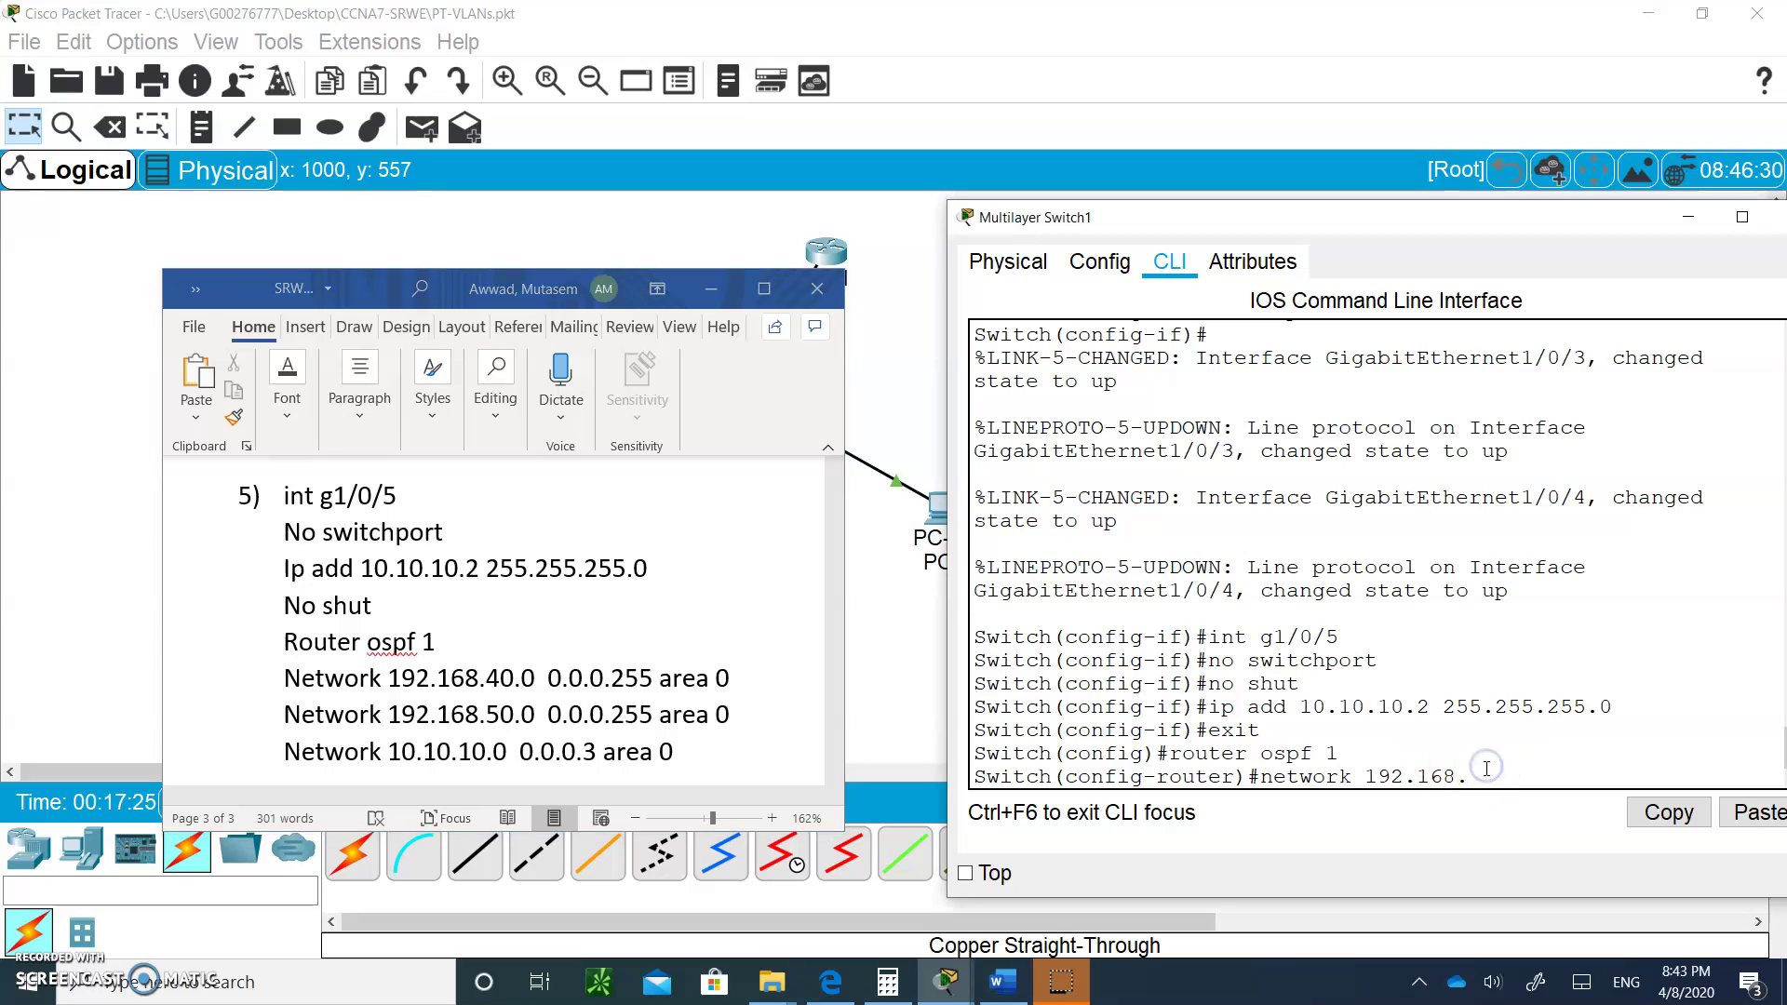
{"action": "type", "text": "40.0 0.0.0"}
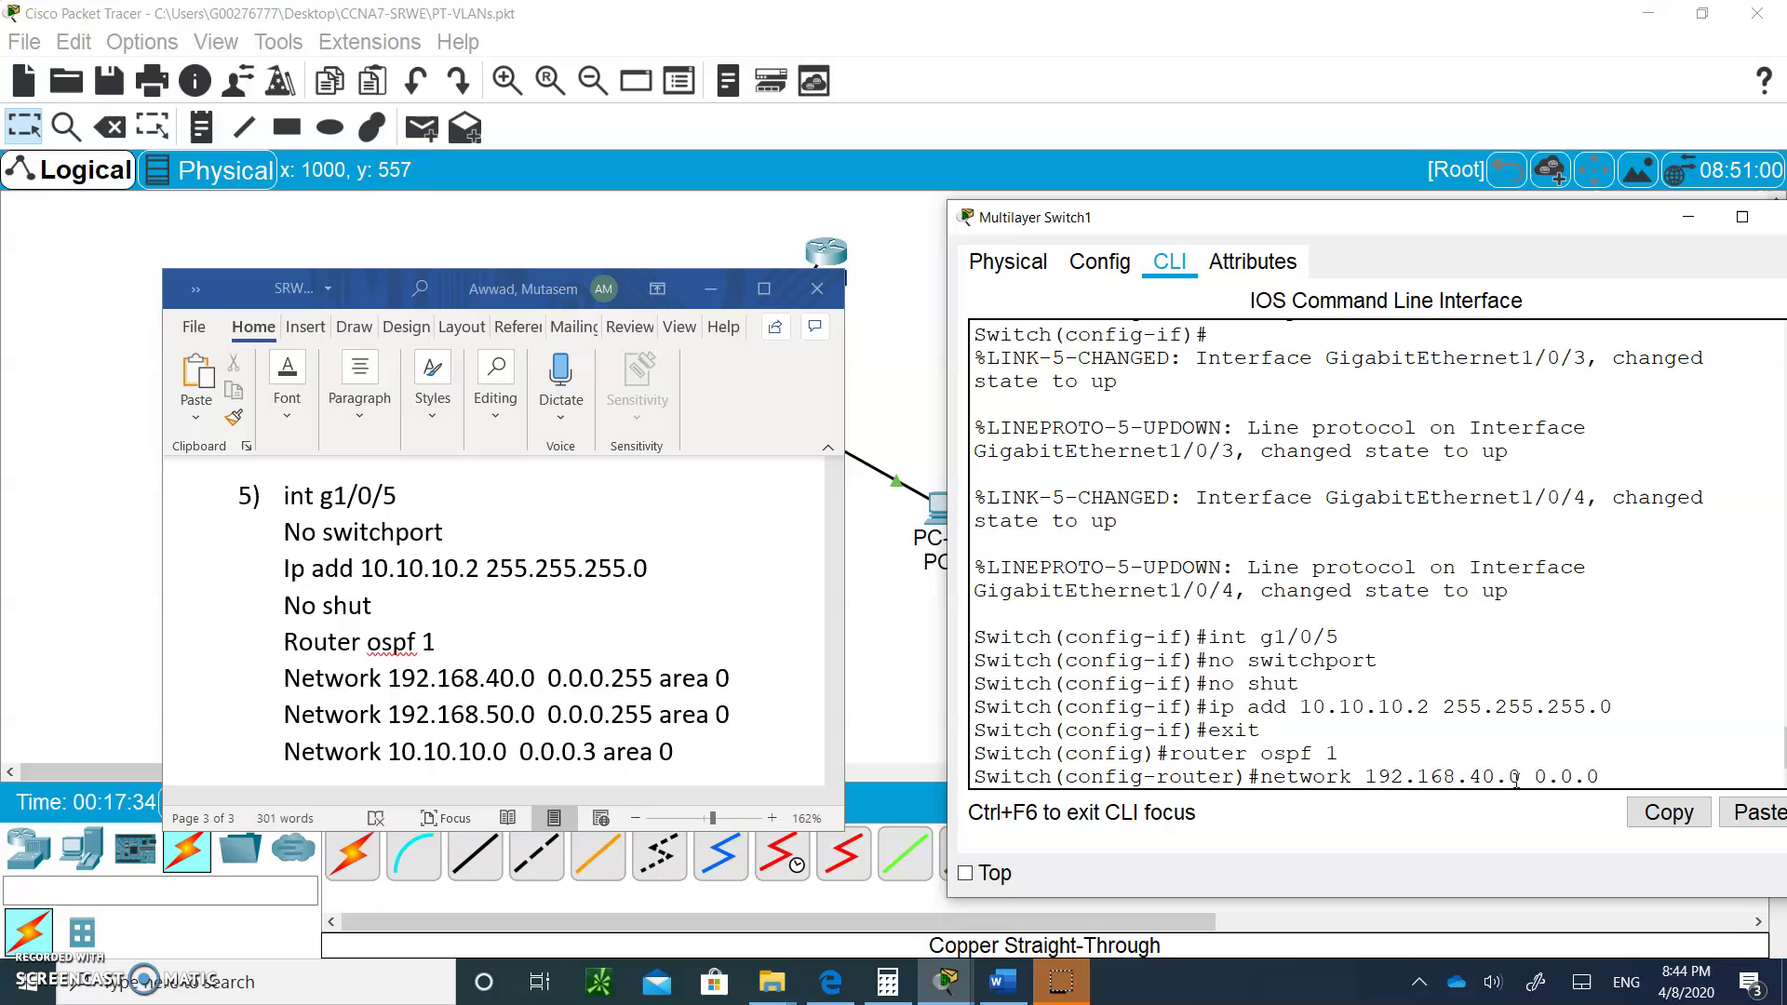
{"action": "type", "text": ".255 area 0"}
{"action": "key", "text": "Return"}
Step: Advertise 192.168.50.0 0.0.0.255 and 10.10.10.0 0.0.0.3 in OSPF area 0
{"action": "key", "text": "Up"}
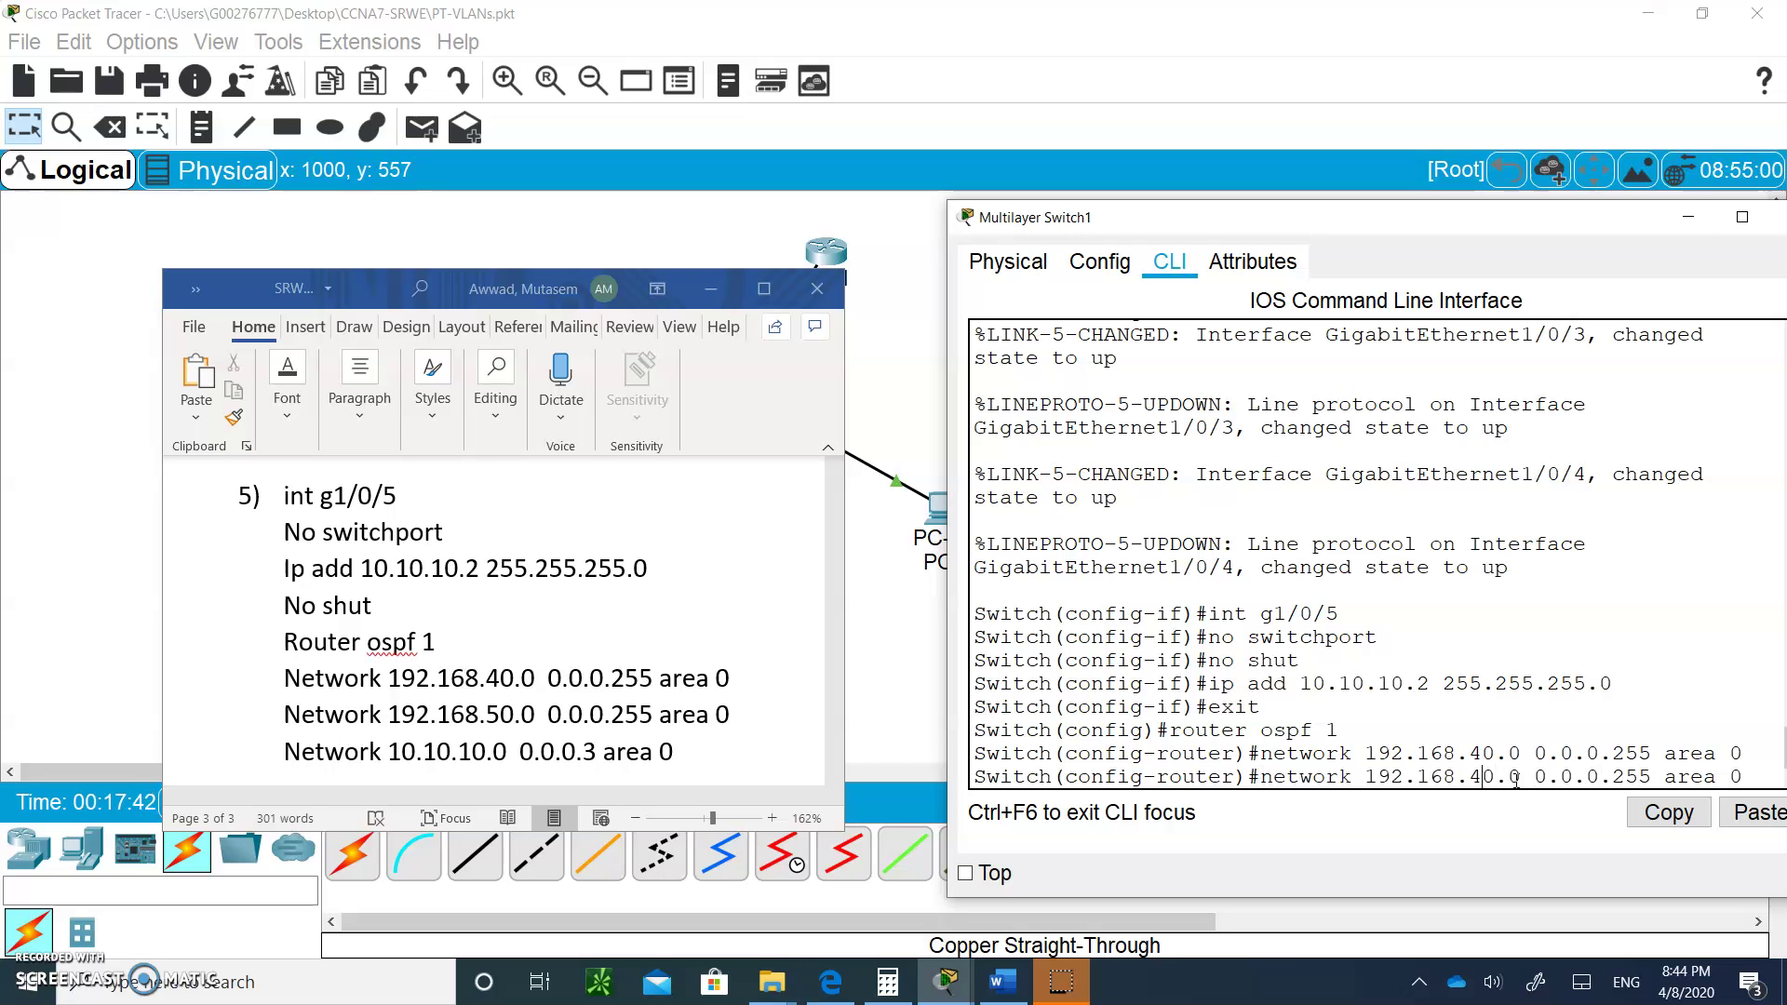
{"action": "key", "text": "BackSpace"}
{"action": "type", "text": "5"}
{"action": "key", "text": "Return"}
{"action": "key", "text": "Up"}
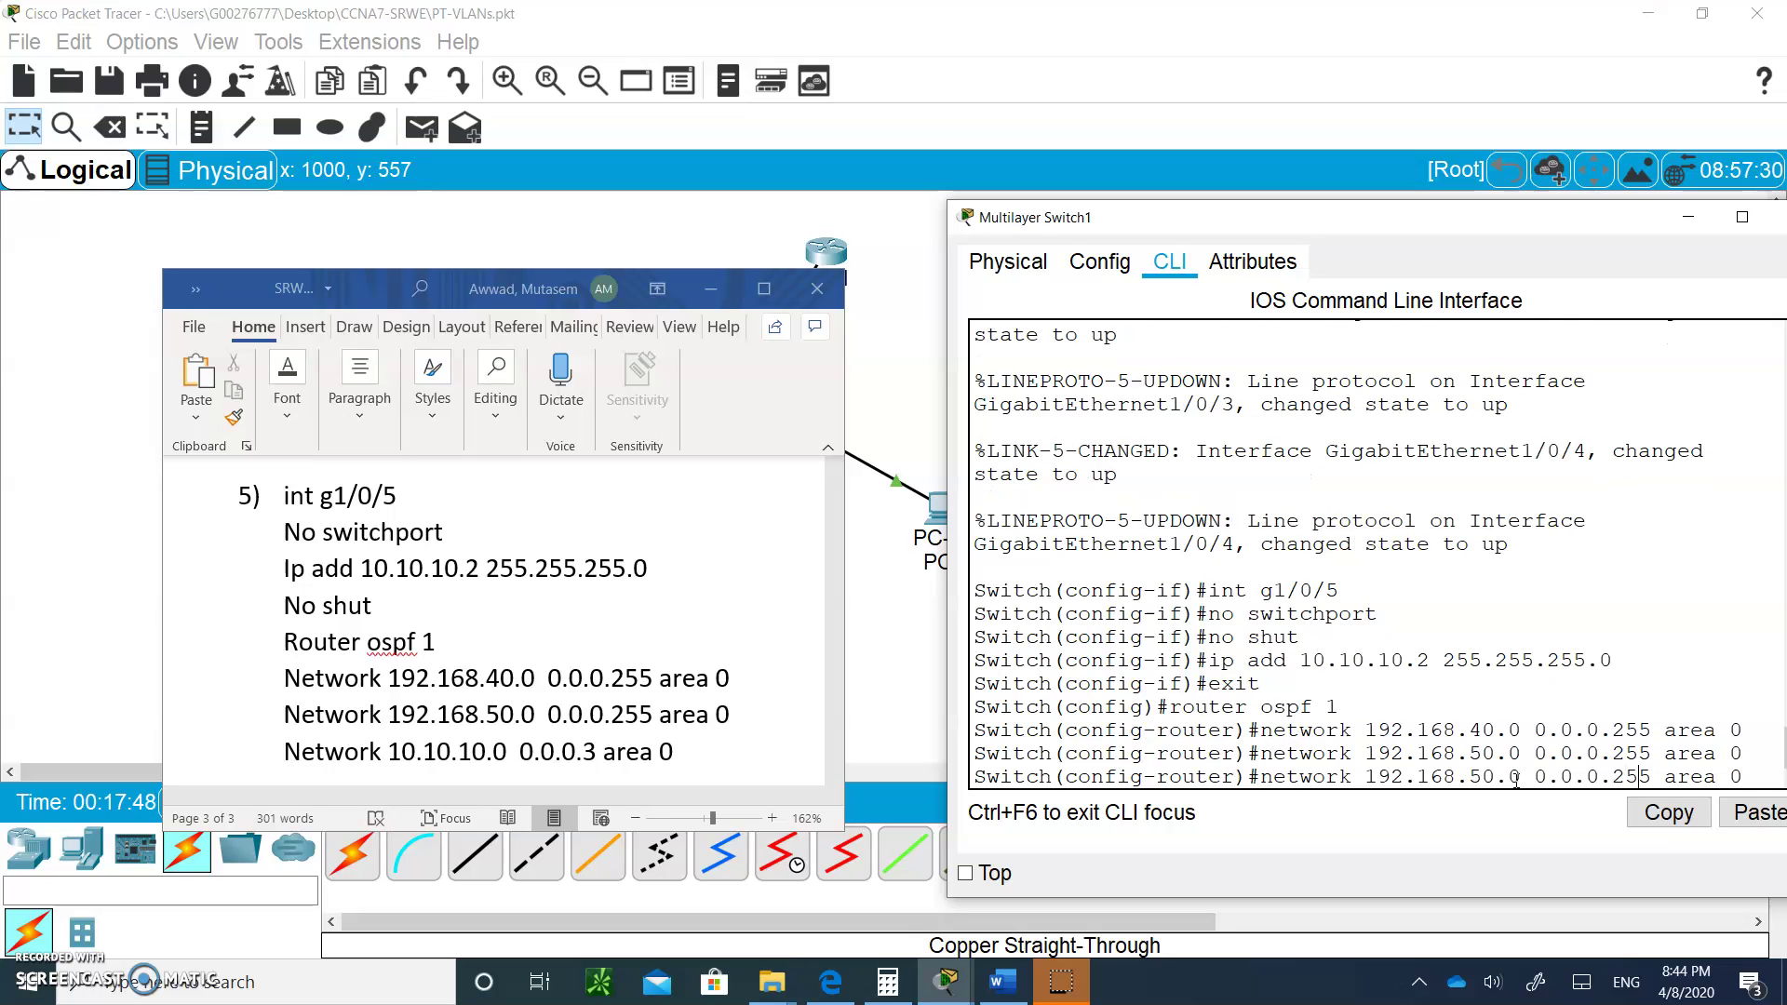
{"action": "key", "text": "BackSpace"}
{"action": "key", "text": "BackSpace"}
{"action": "key", "text": "BackSpace"}
{"action": "type", "text": "3"}
{"action": "key", "text": "Left"}
{"action": "key", "text": "BackSpace"}
{"action": "key", "text": "BackSpace"}
{"action": "key", "text": "BackSpace"}
{"action": "key", "text": "BackSpace"}
{"action": "key", "text": "BackSpace"}
{"action": "key", "text": "BackSpace"}
{"action": "key", "text": "BackSpace"}
{"action": "key", "text": "BackSpace"}
{"action": "key", "text": "BackSpace"}
{"action": "key", "text": "BackSpace"}
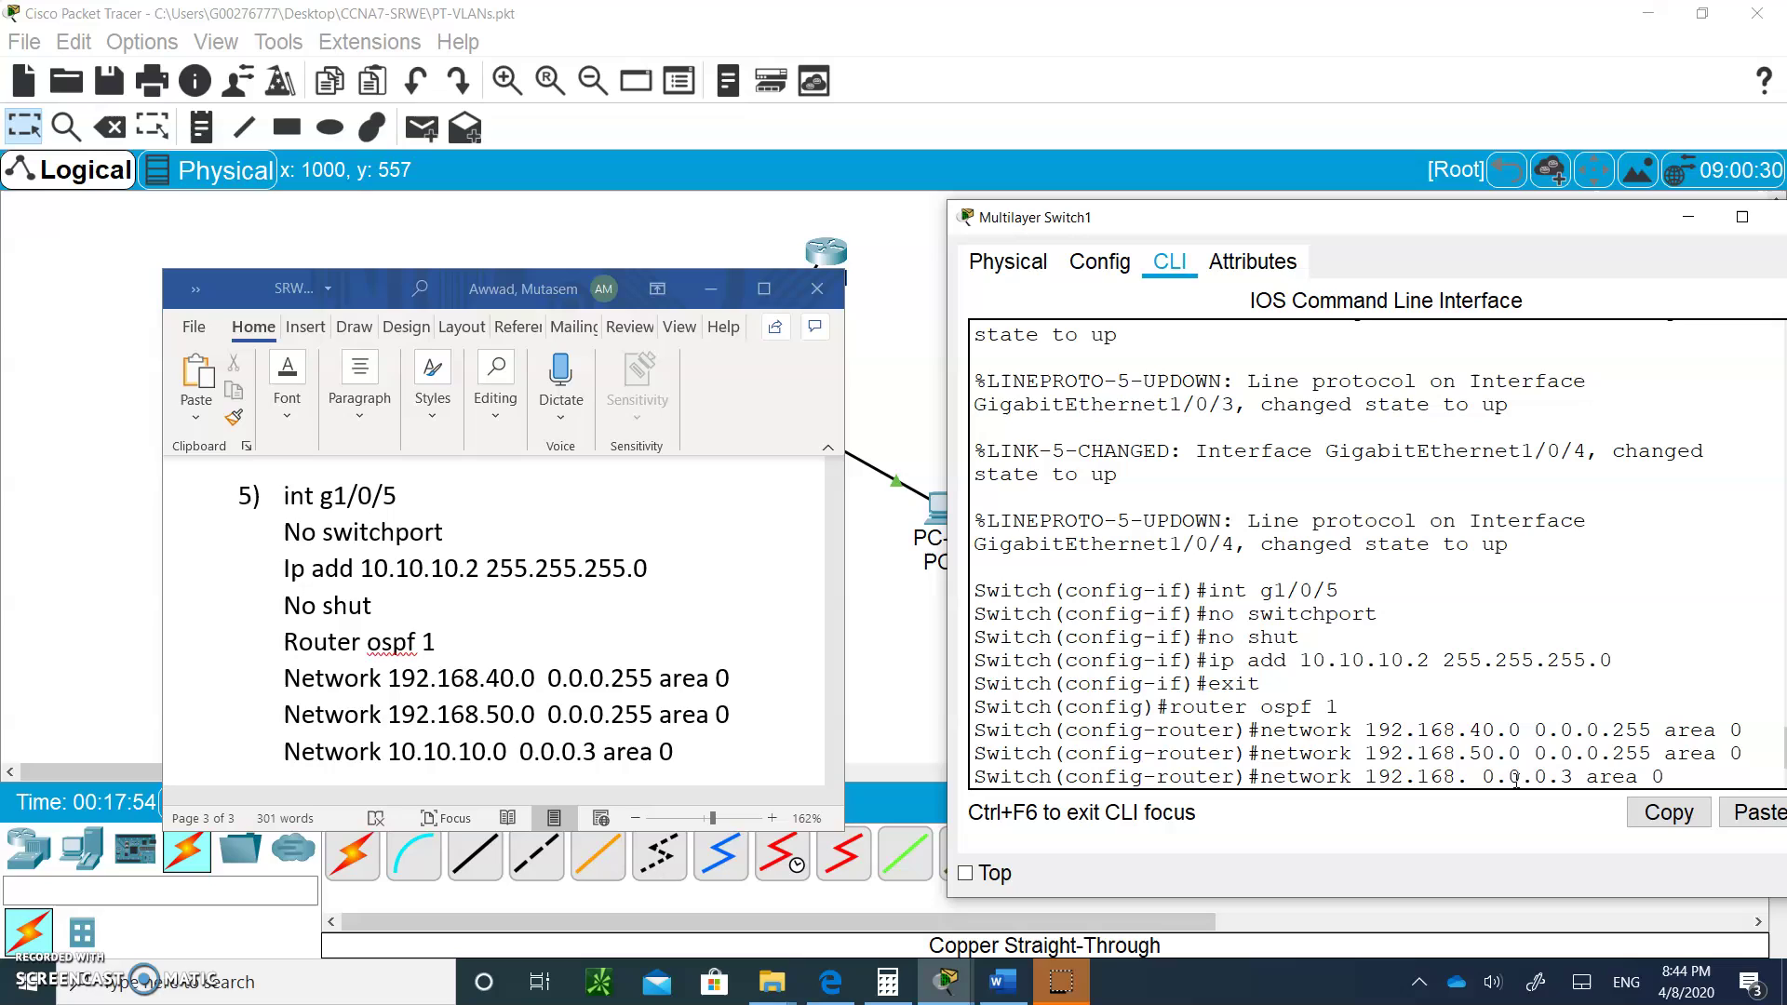
{"action": "key", "text": "BackSpace"}
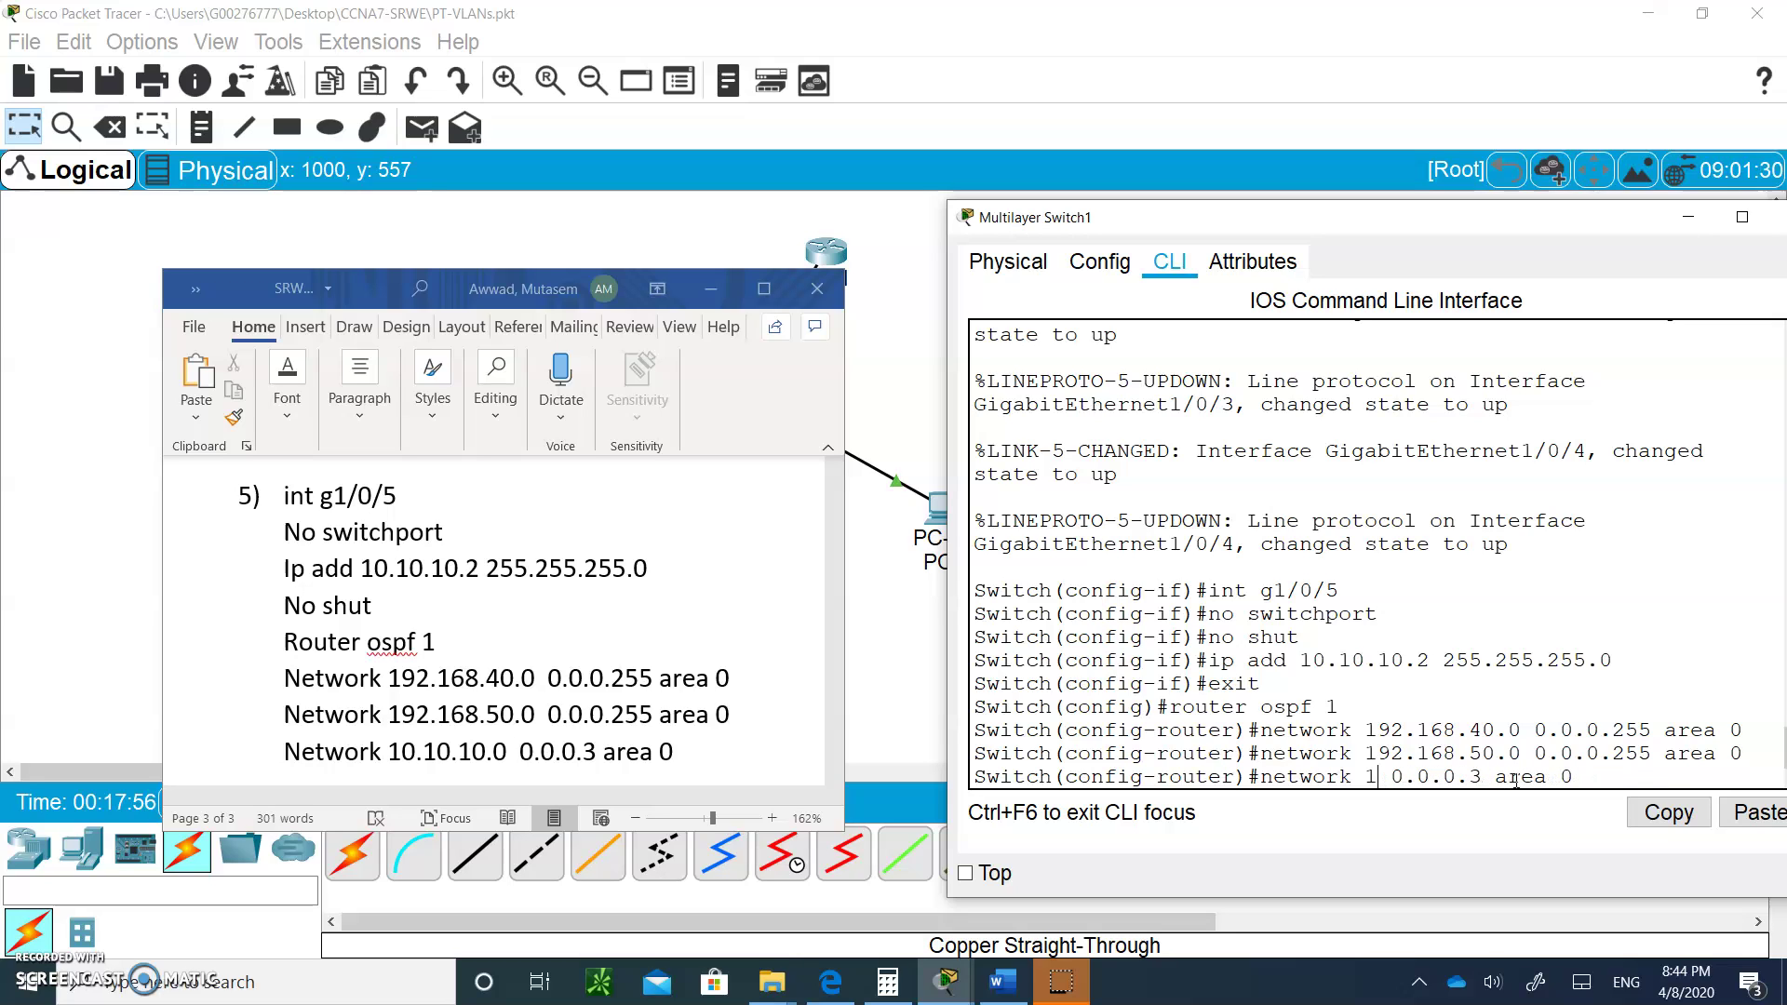
{"action": "type", "text": "0.0"}
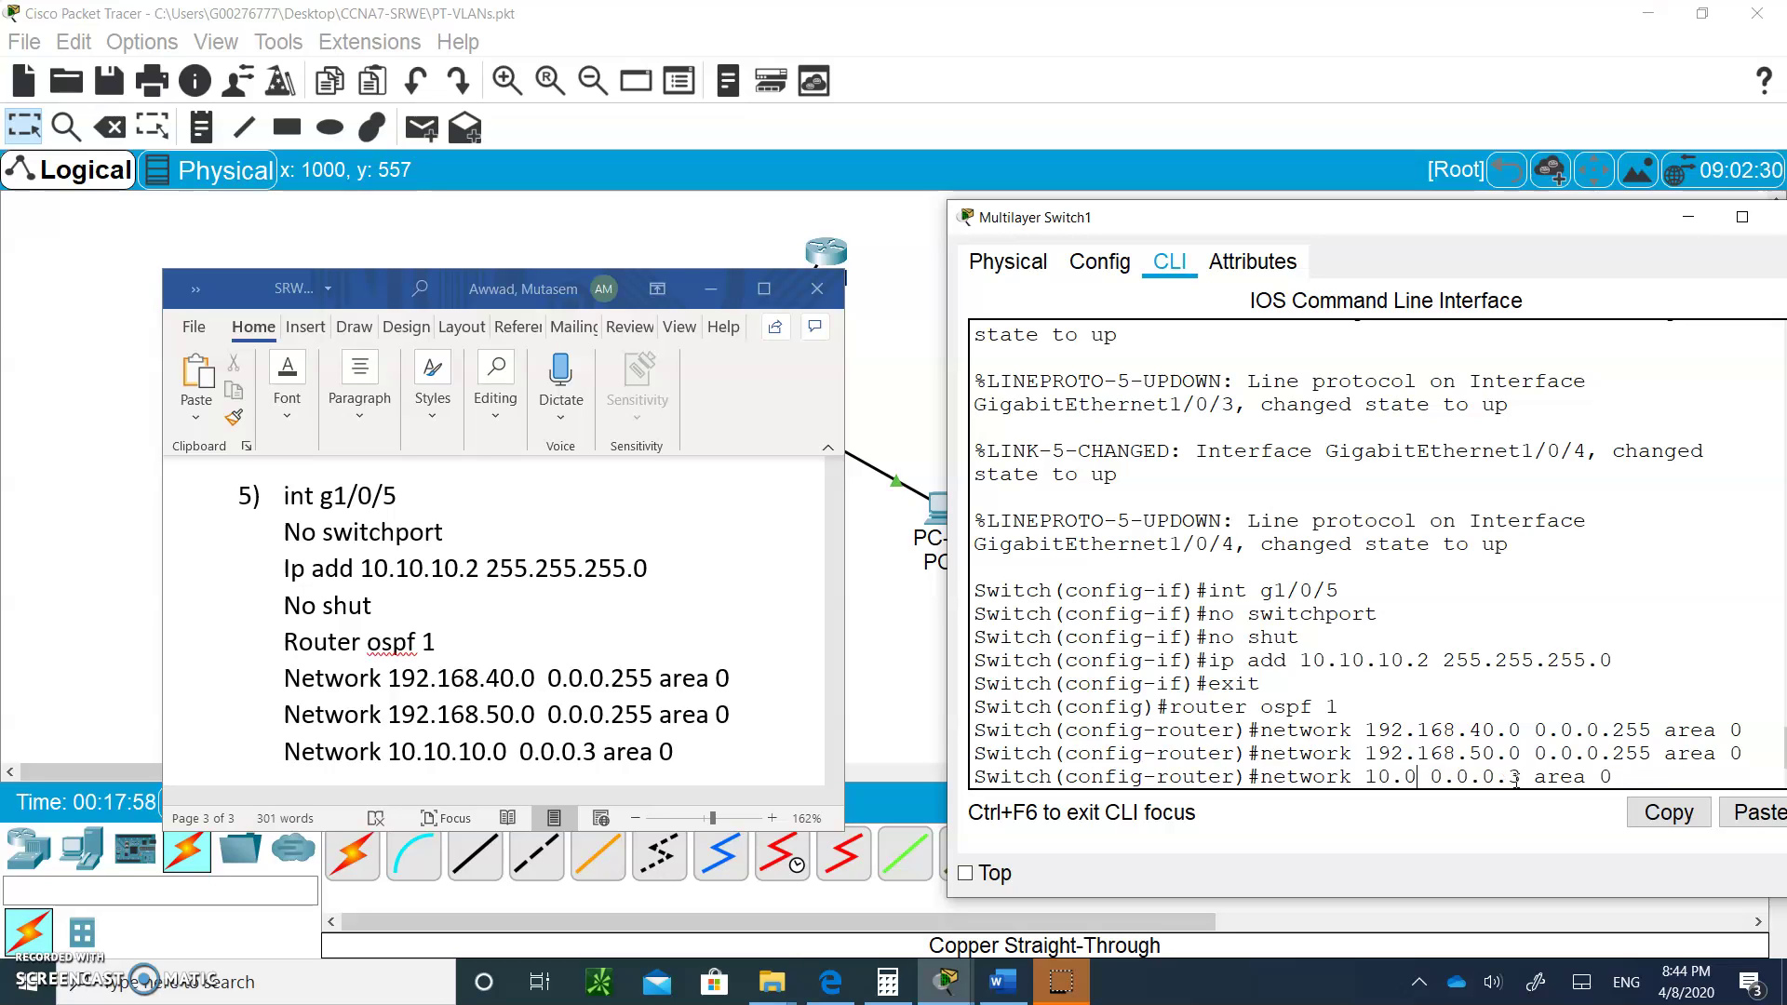
{"action": "type", "text": "10.1"}
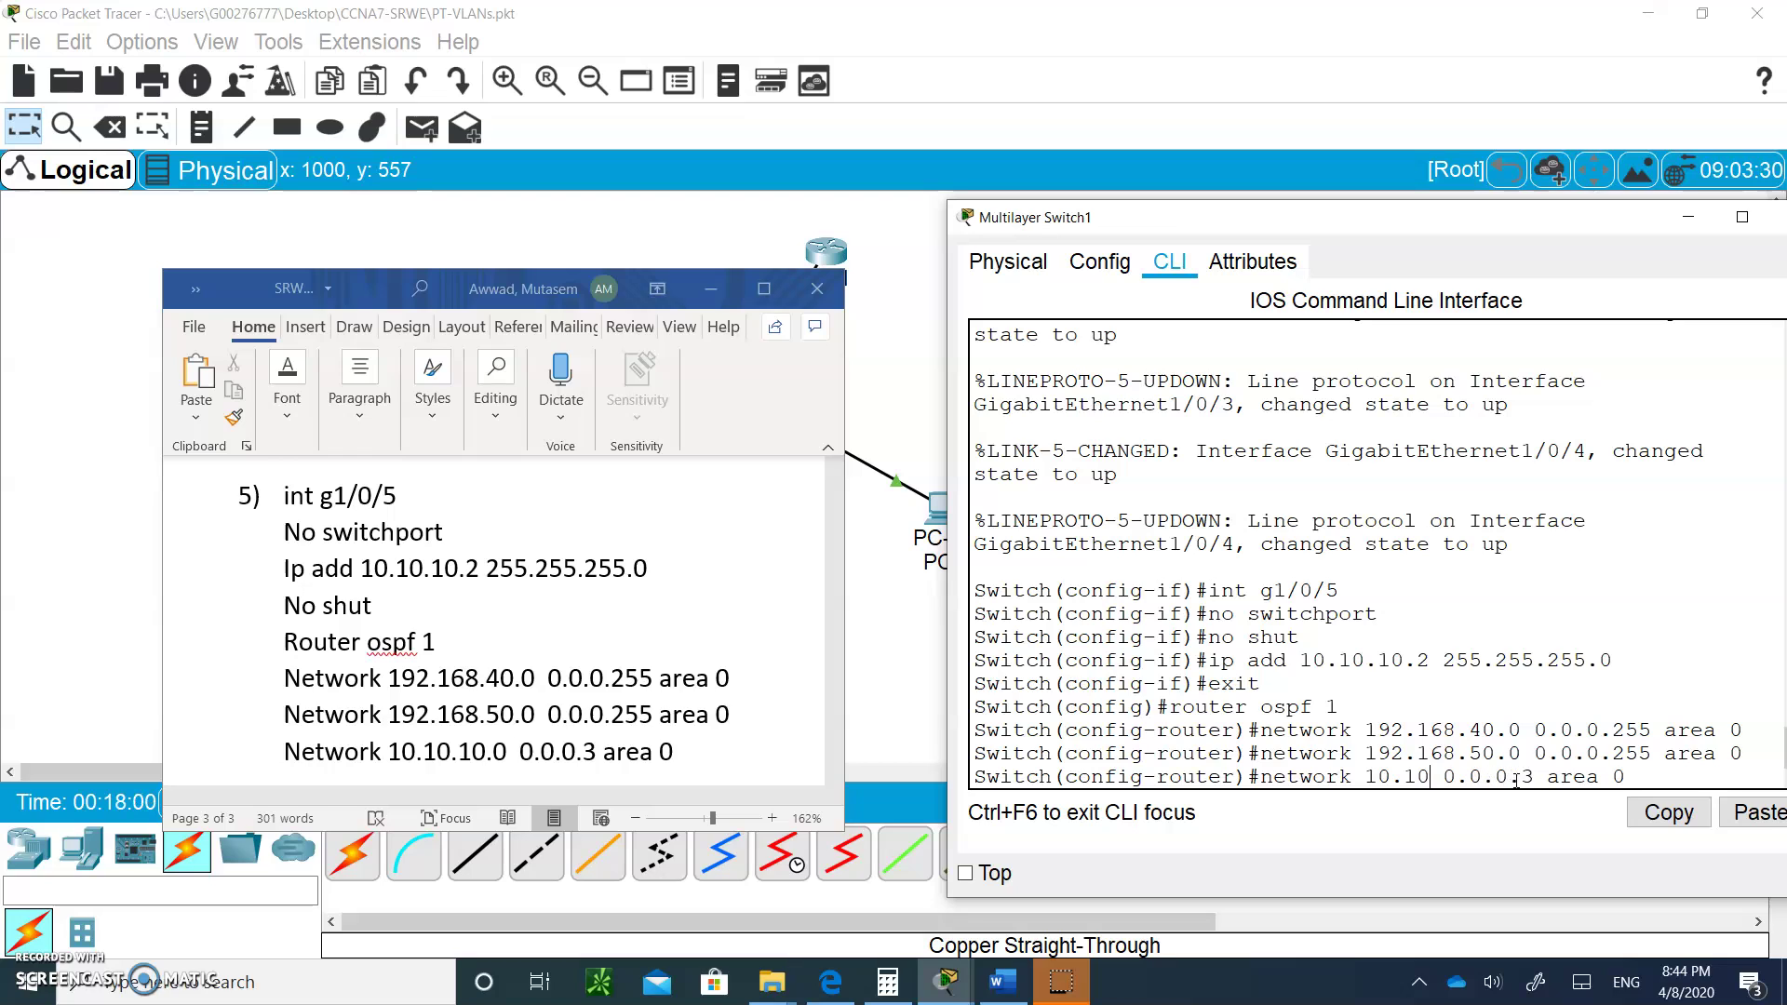
{"action": "type", "text": ".0"}
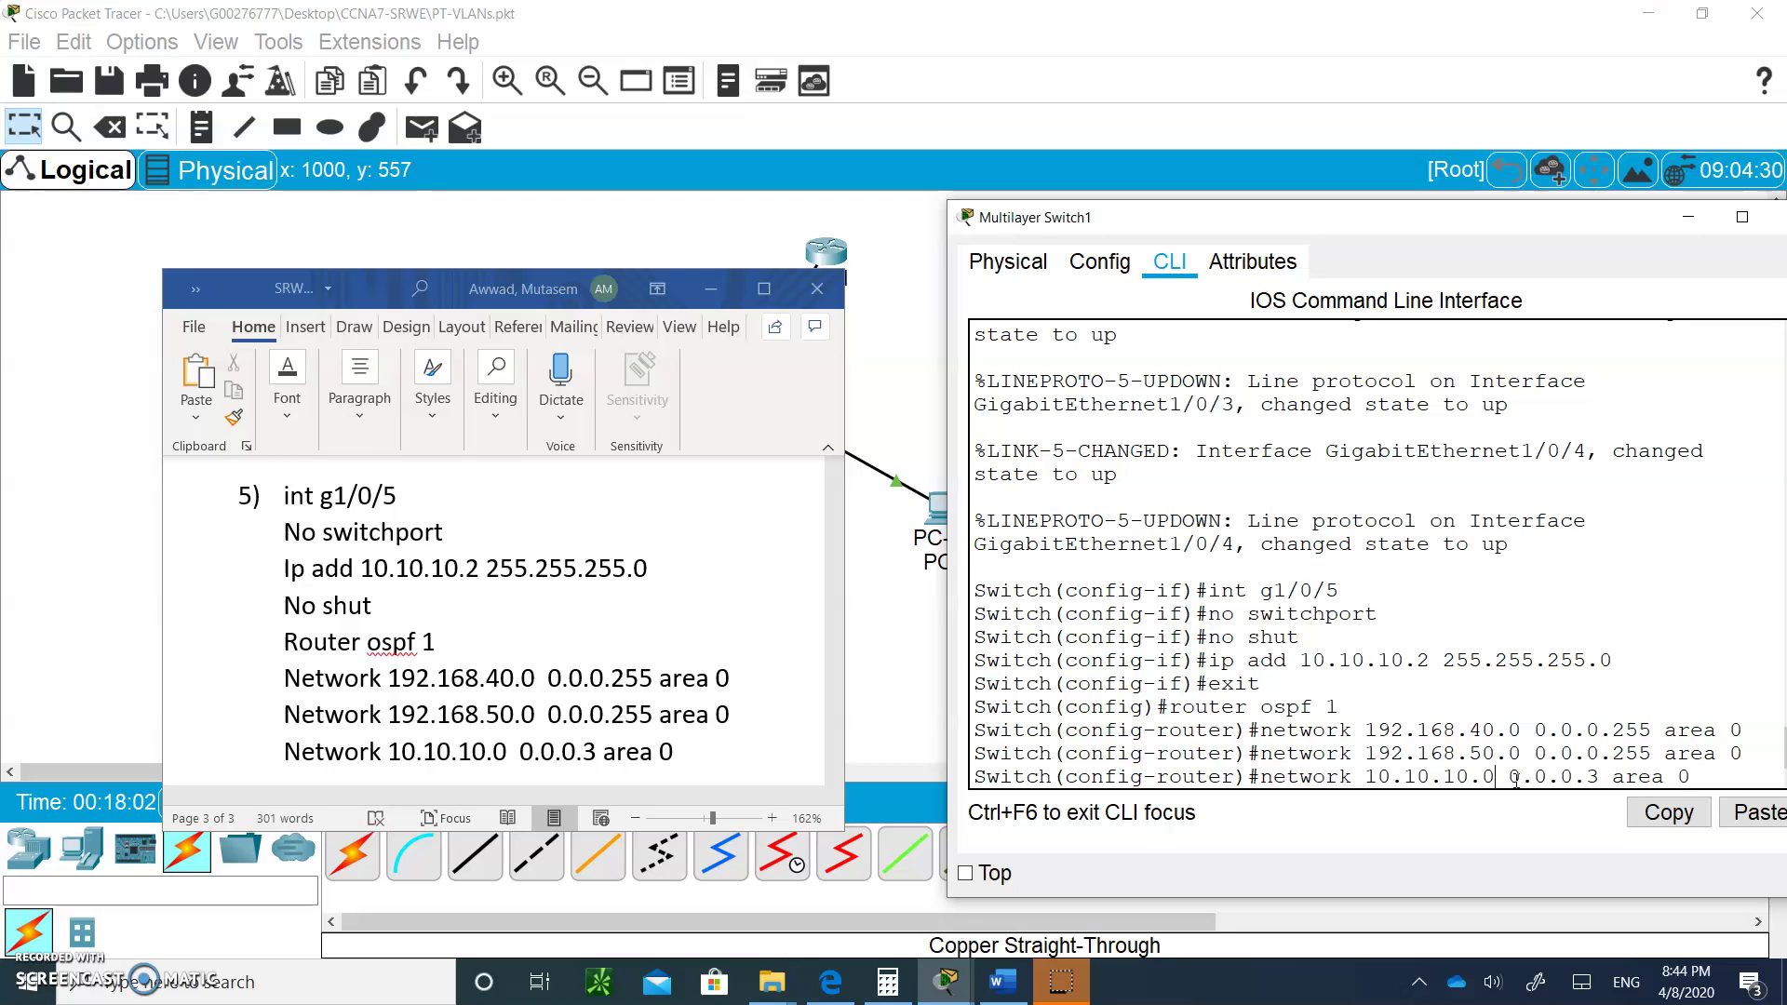
{"action": "key", "text": "Return"}
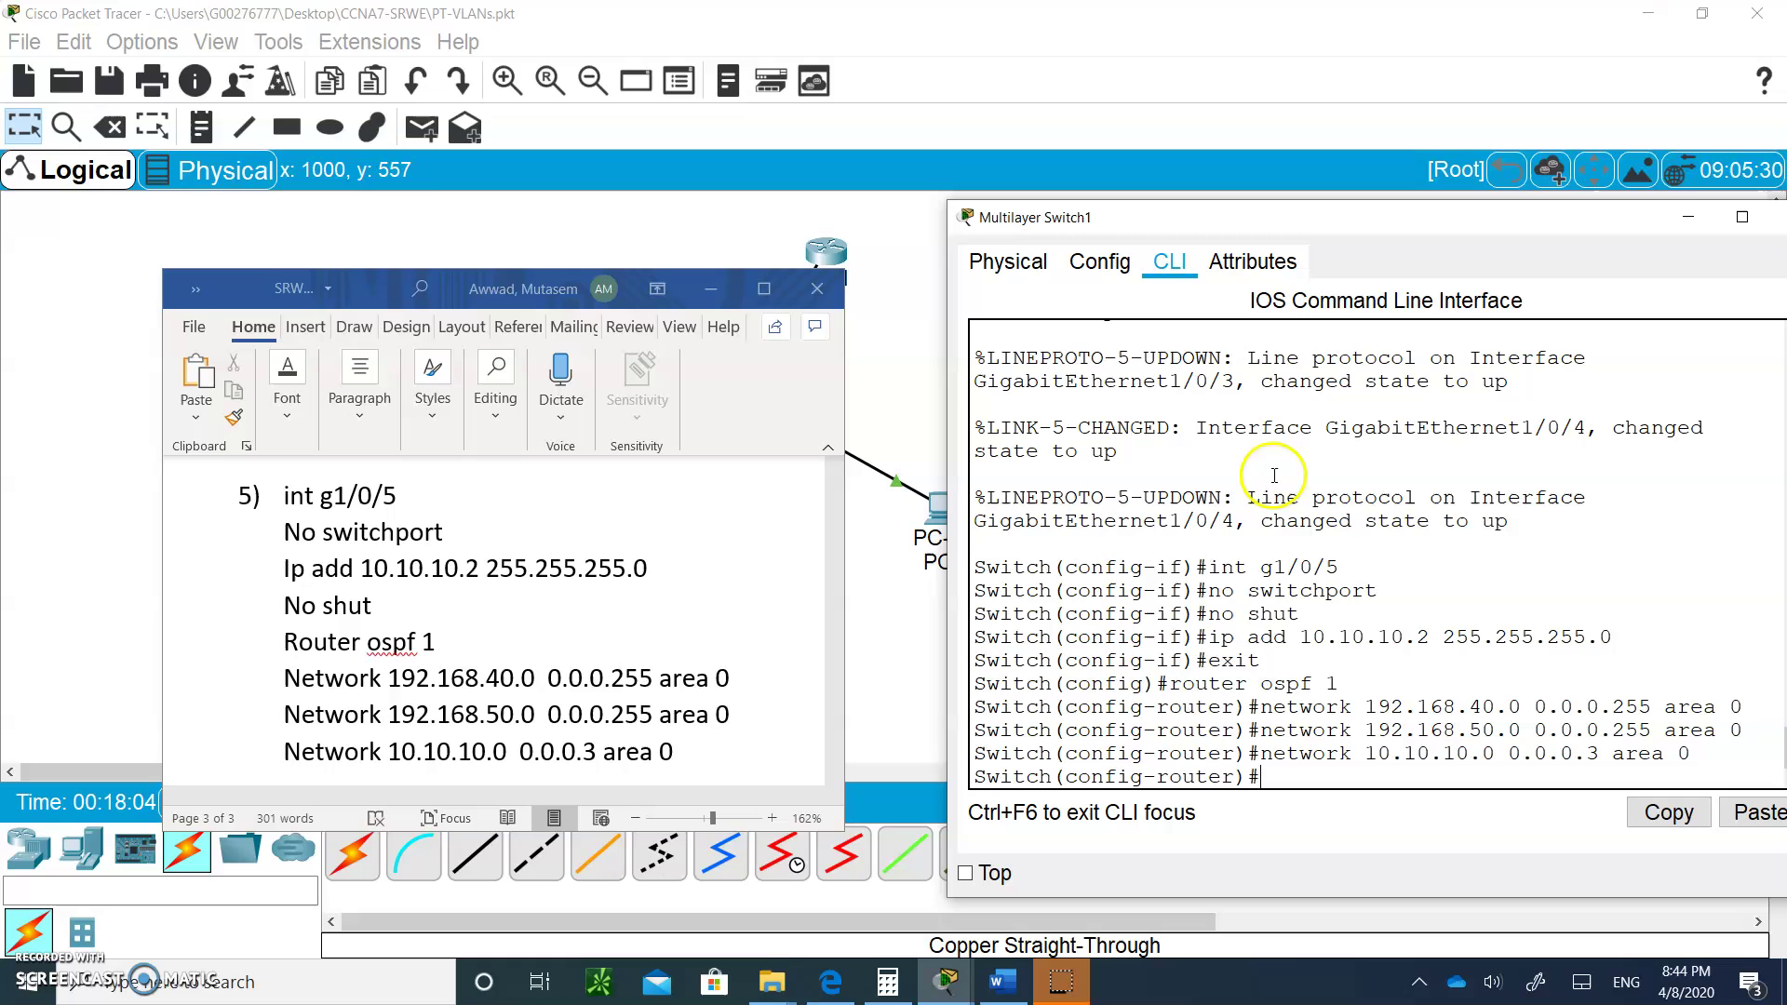
Step: Connect Multilayer Switch1 Gi1/0/5 to R1 Gi0/1 using a Copper Cross-Over cable
{"action": "left_click", "coordinate": [894, 351]}
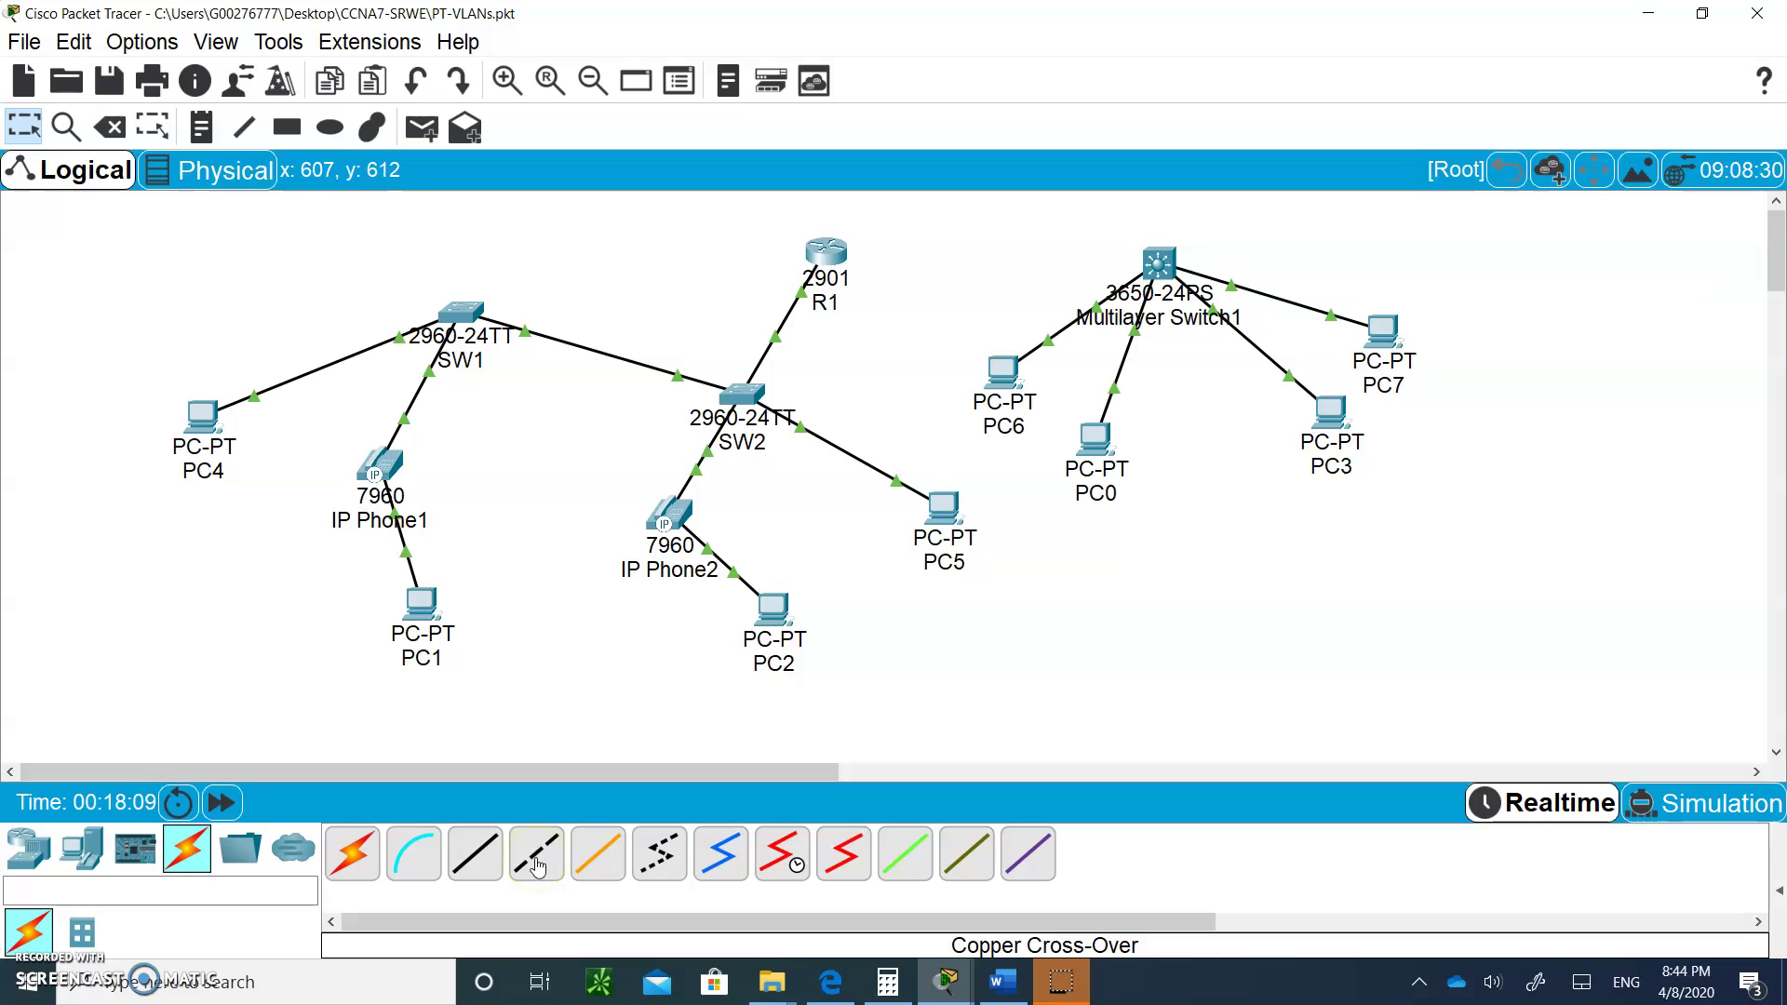
{"action": "left_click", "coordinate": [537, 866]}
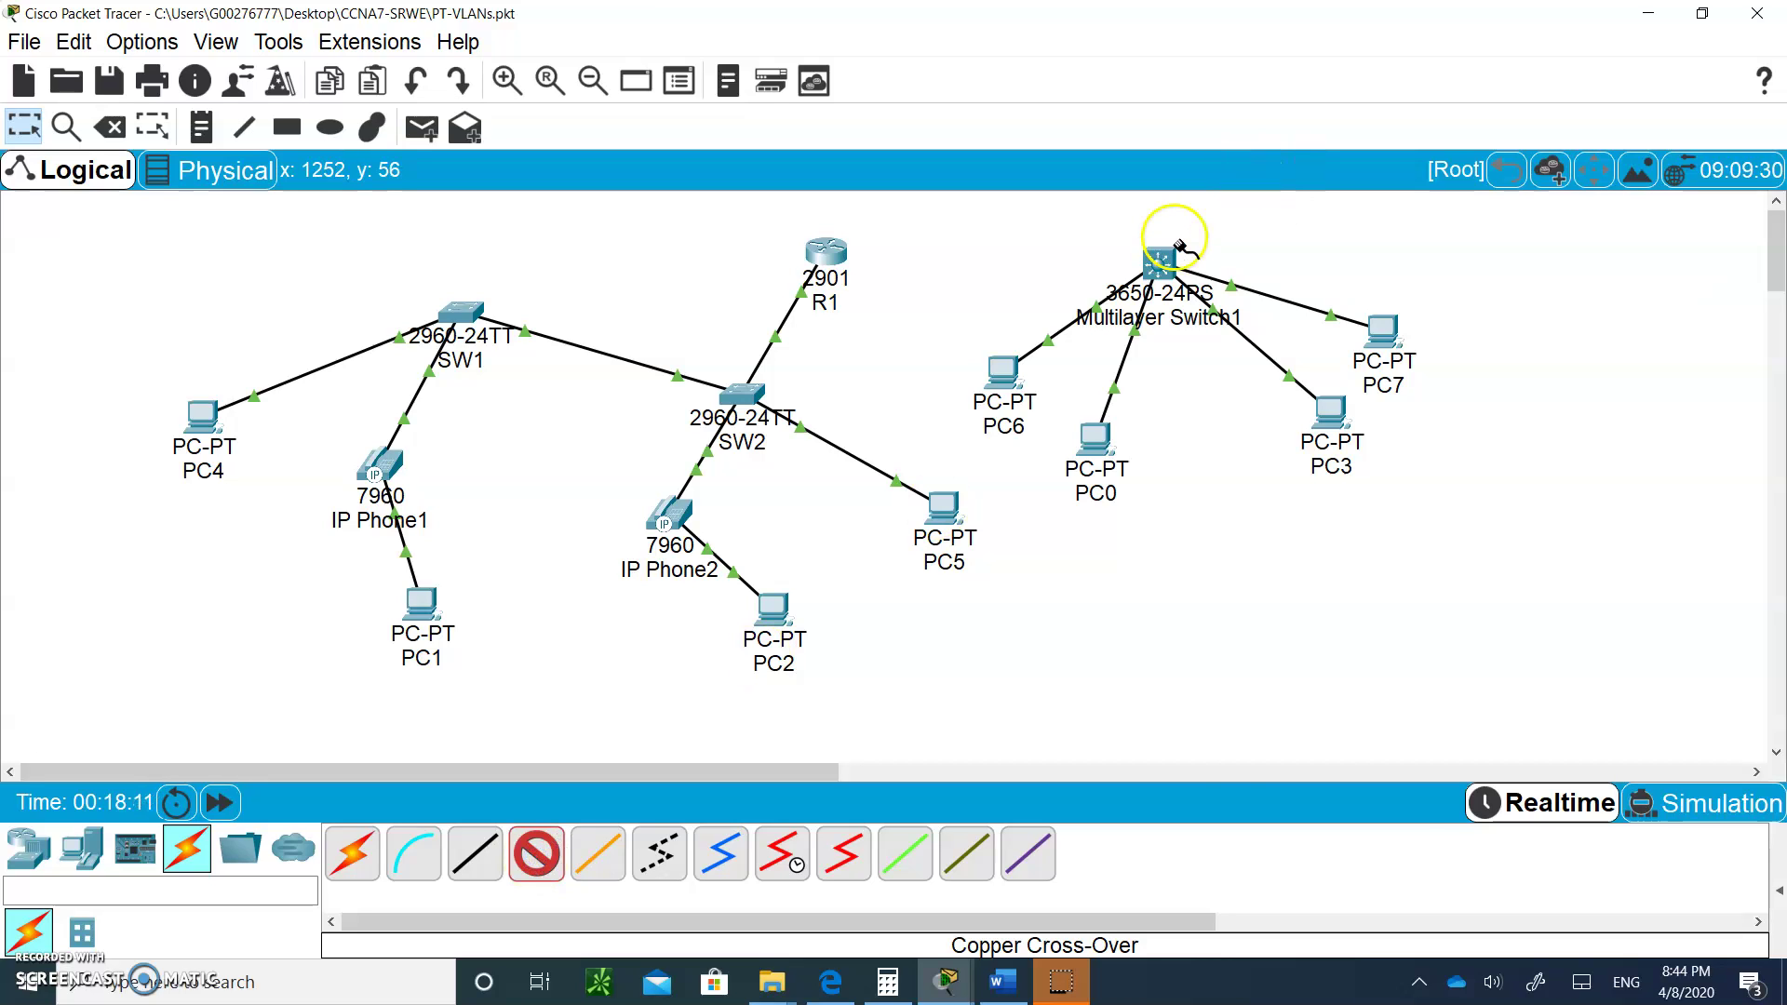
{"action": "left_click", "coordinate": [1152, 261]}
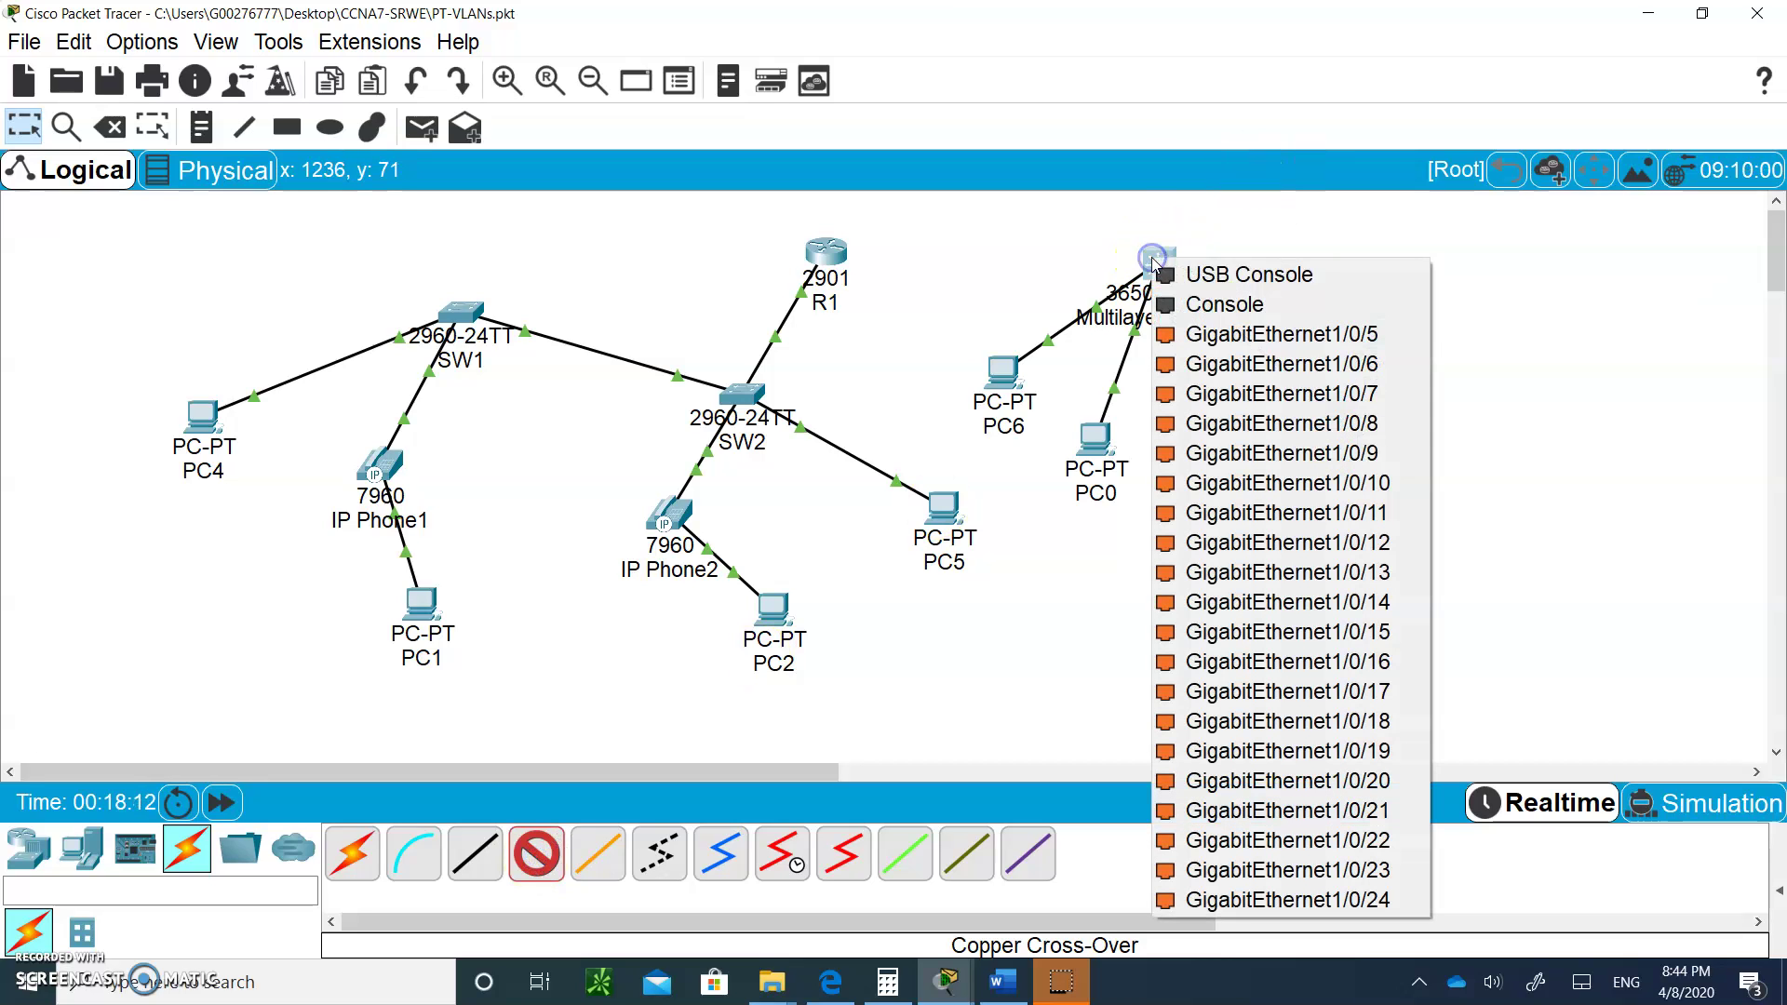
{"action": "left_click", "coordinate": [1242, 334]}
{"action": "left_click", "coordinate": [835, 257]}
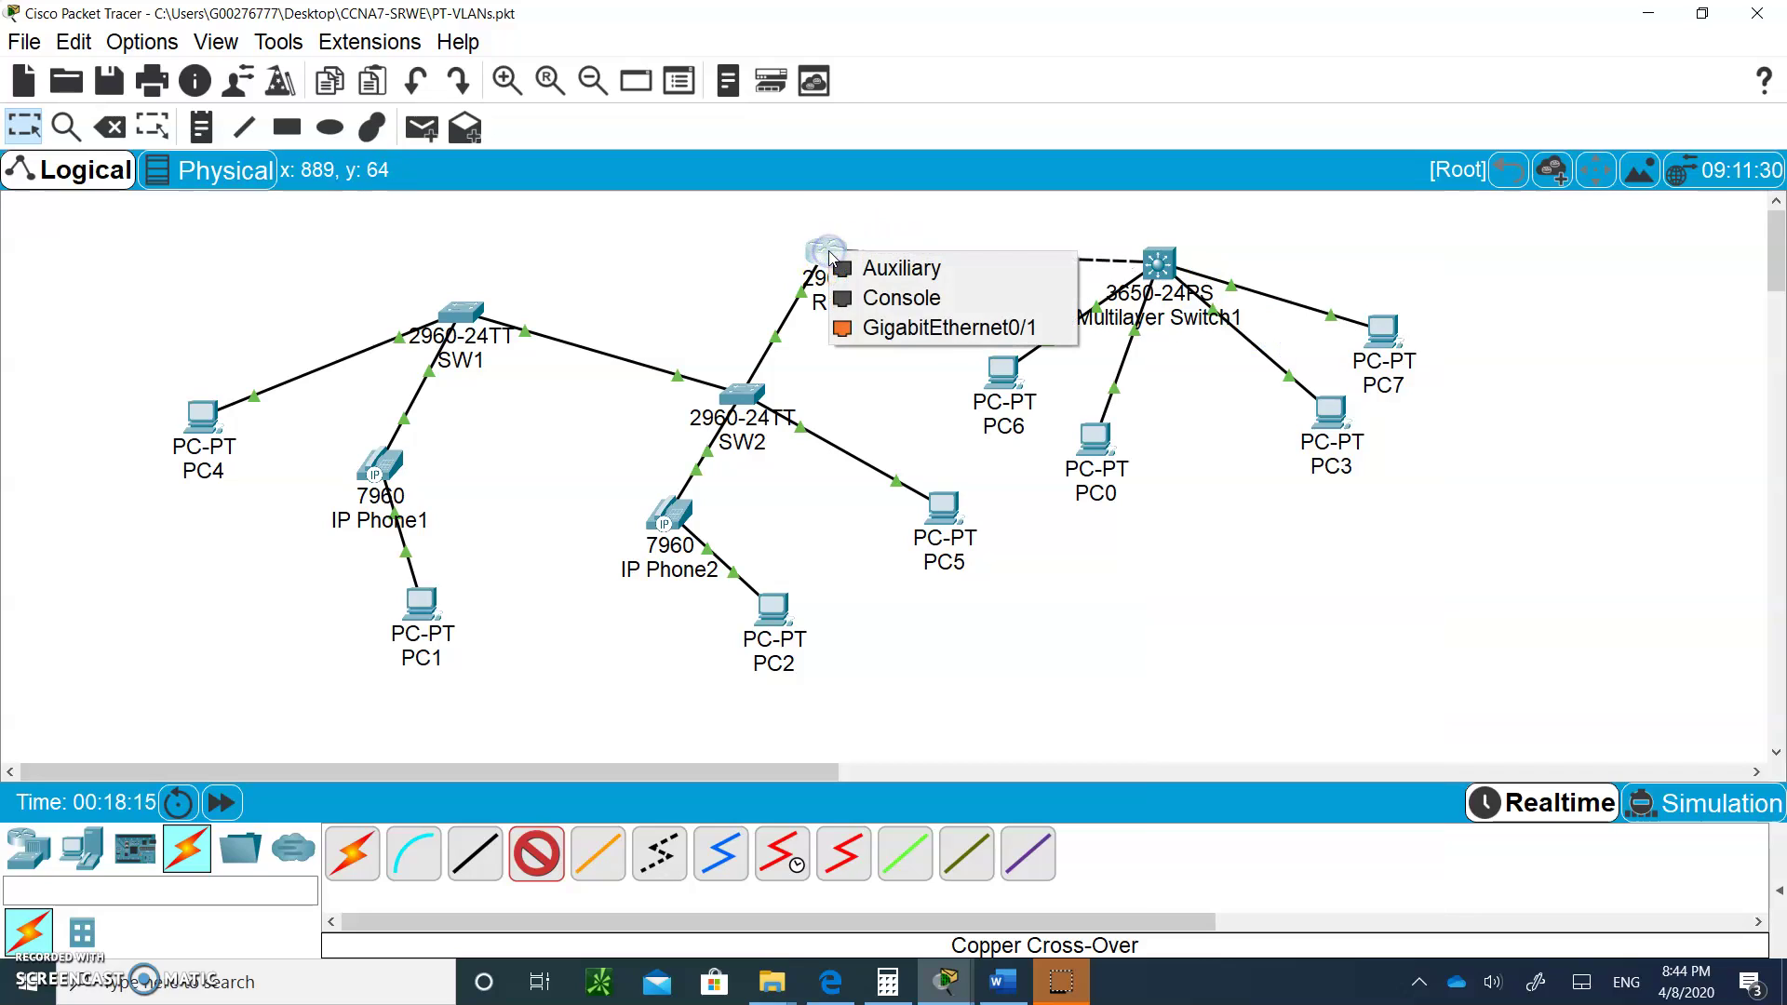
{"action": "left_click", "coordinate": [939, 327]}
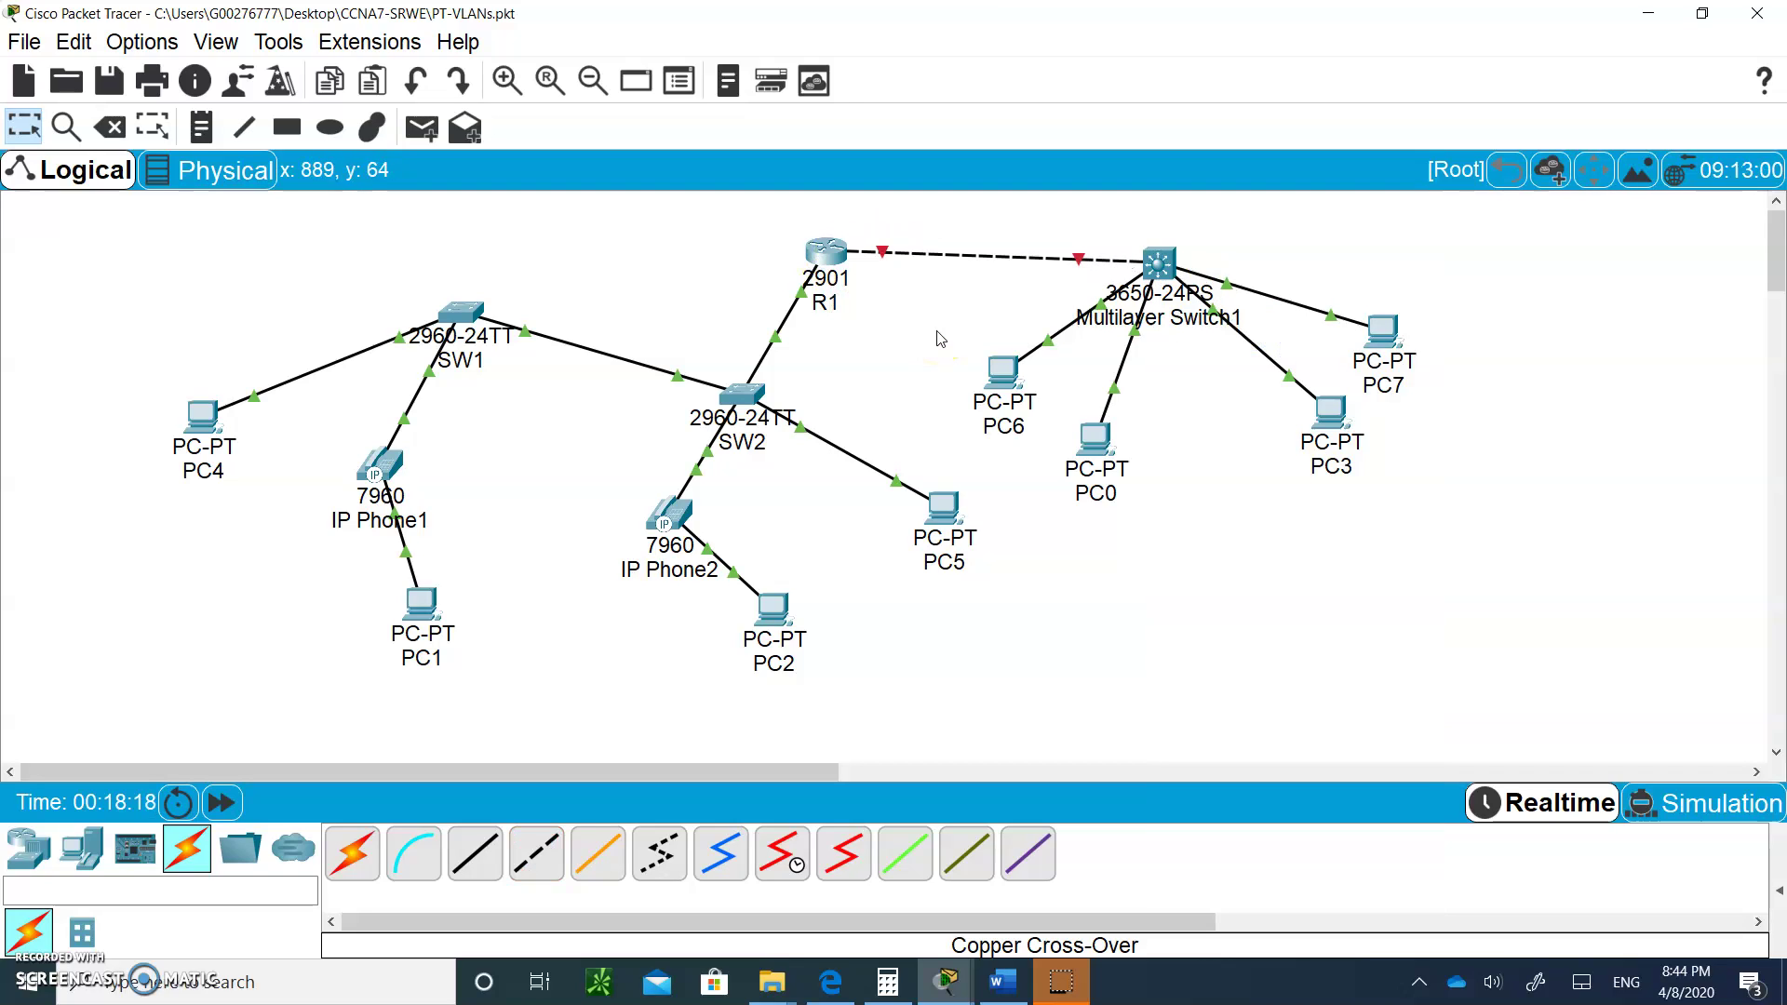
Step: In R1's CLI, enter global configuration and select interface g0/1
{"action": "left_click", "coordinate": [820, 260]}
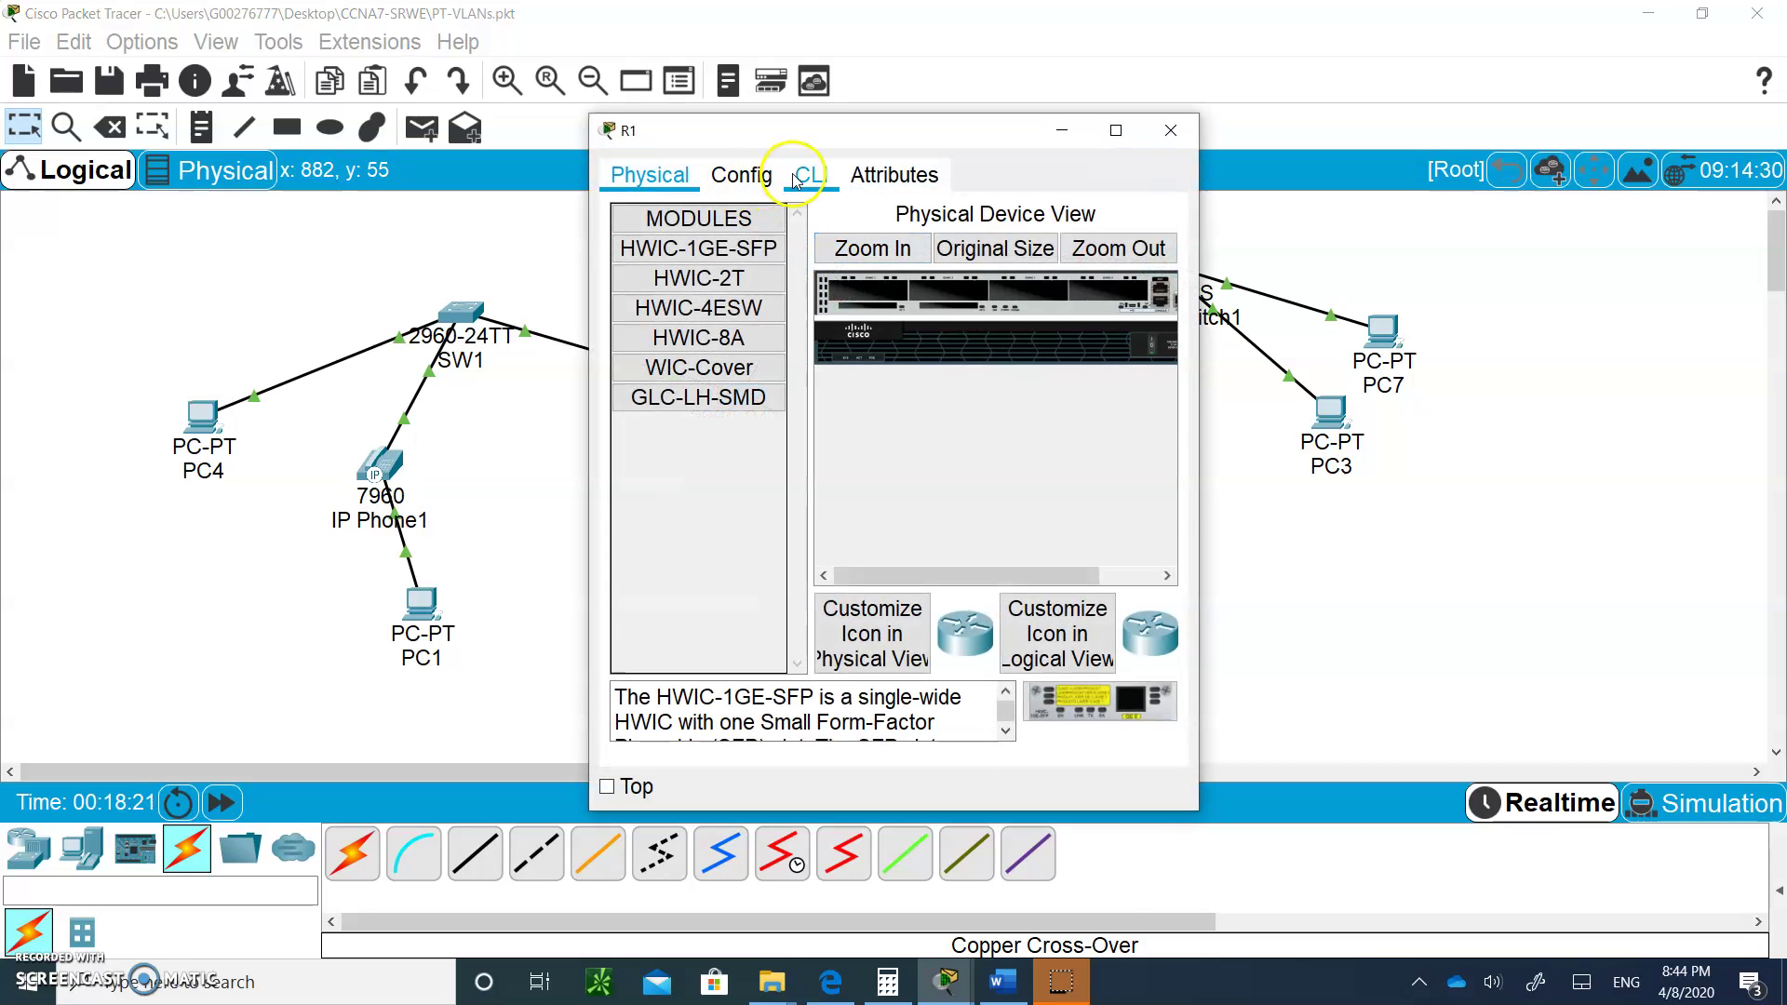
{"action": "left_click", "coordinate": [795, 177]}
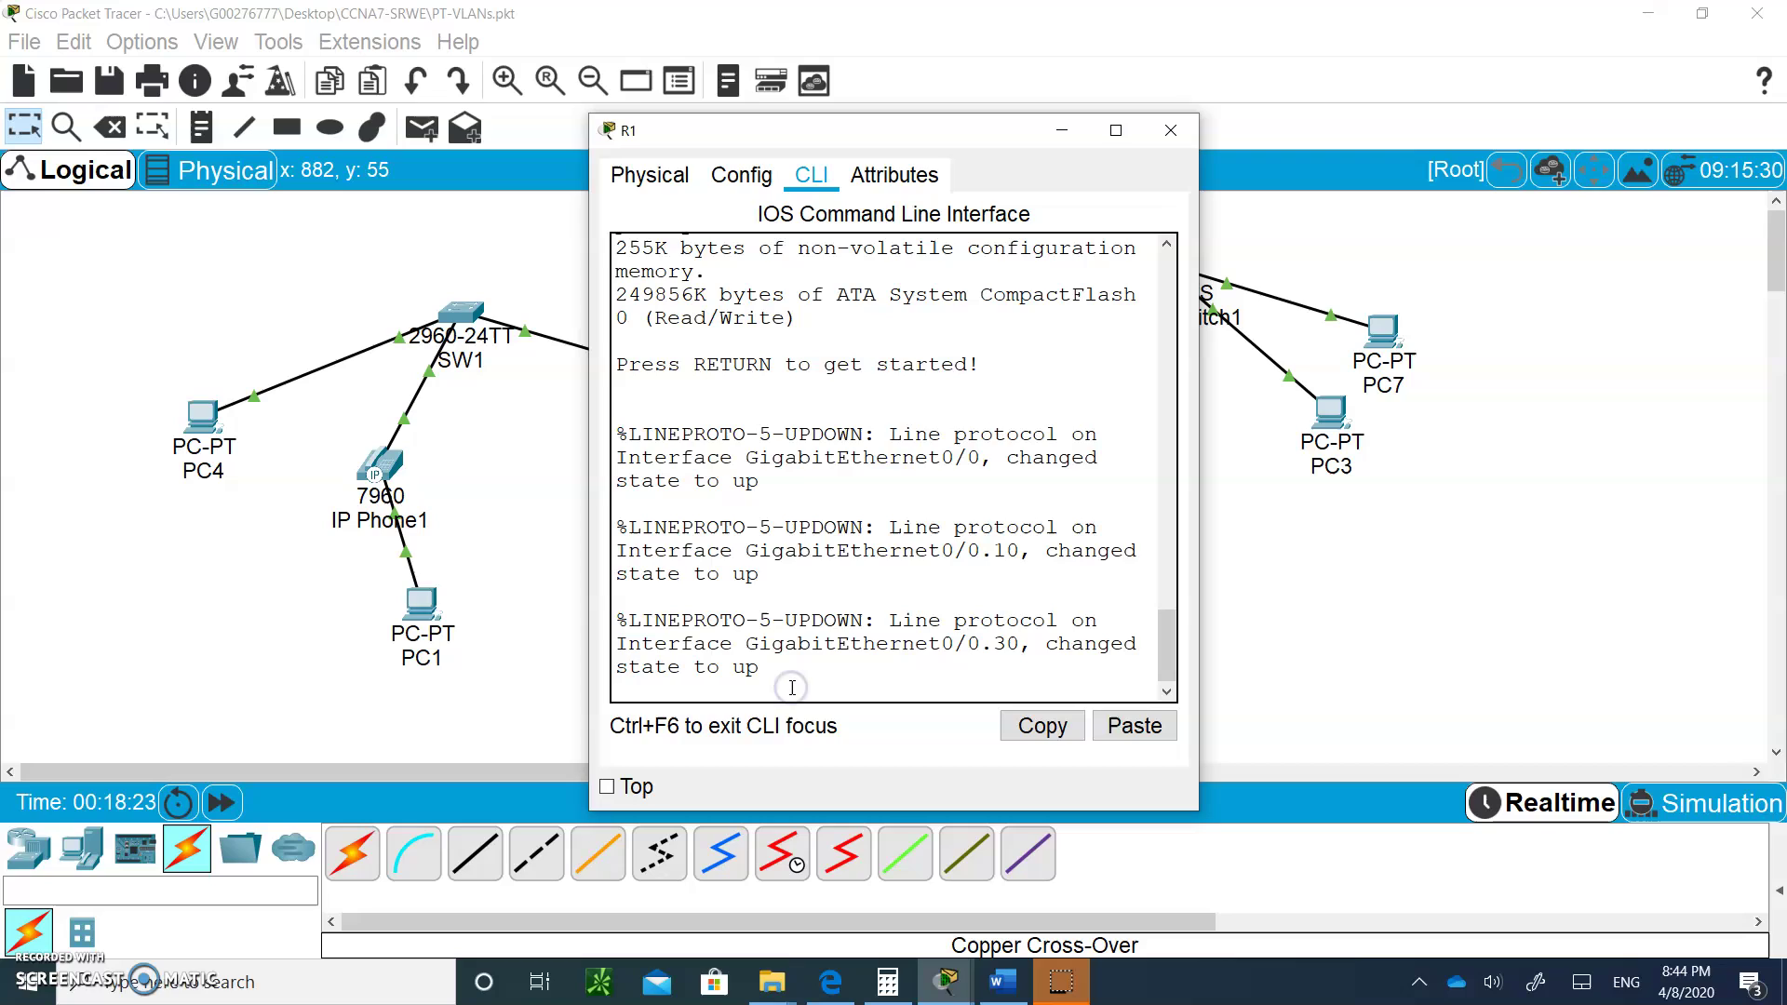
{"action": "key", "text": "Return"}
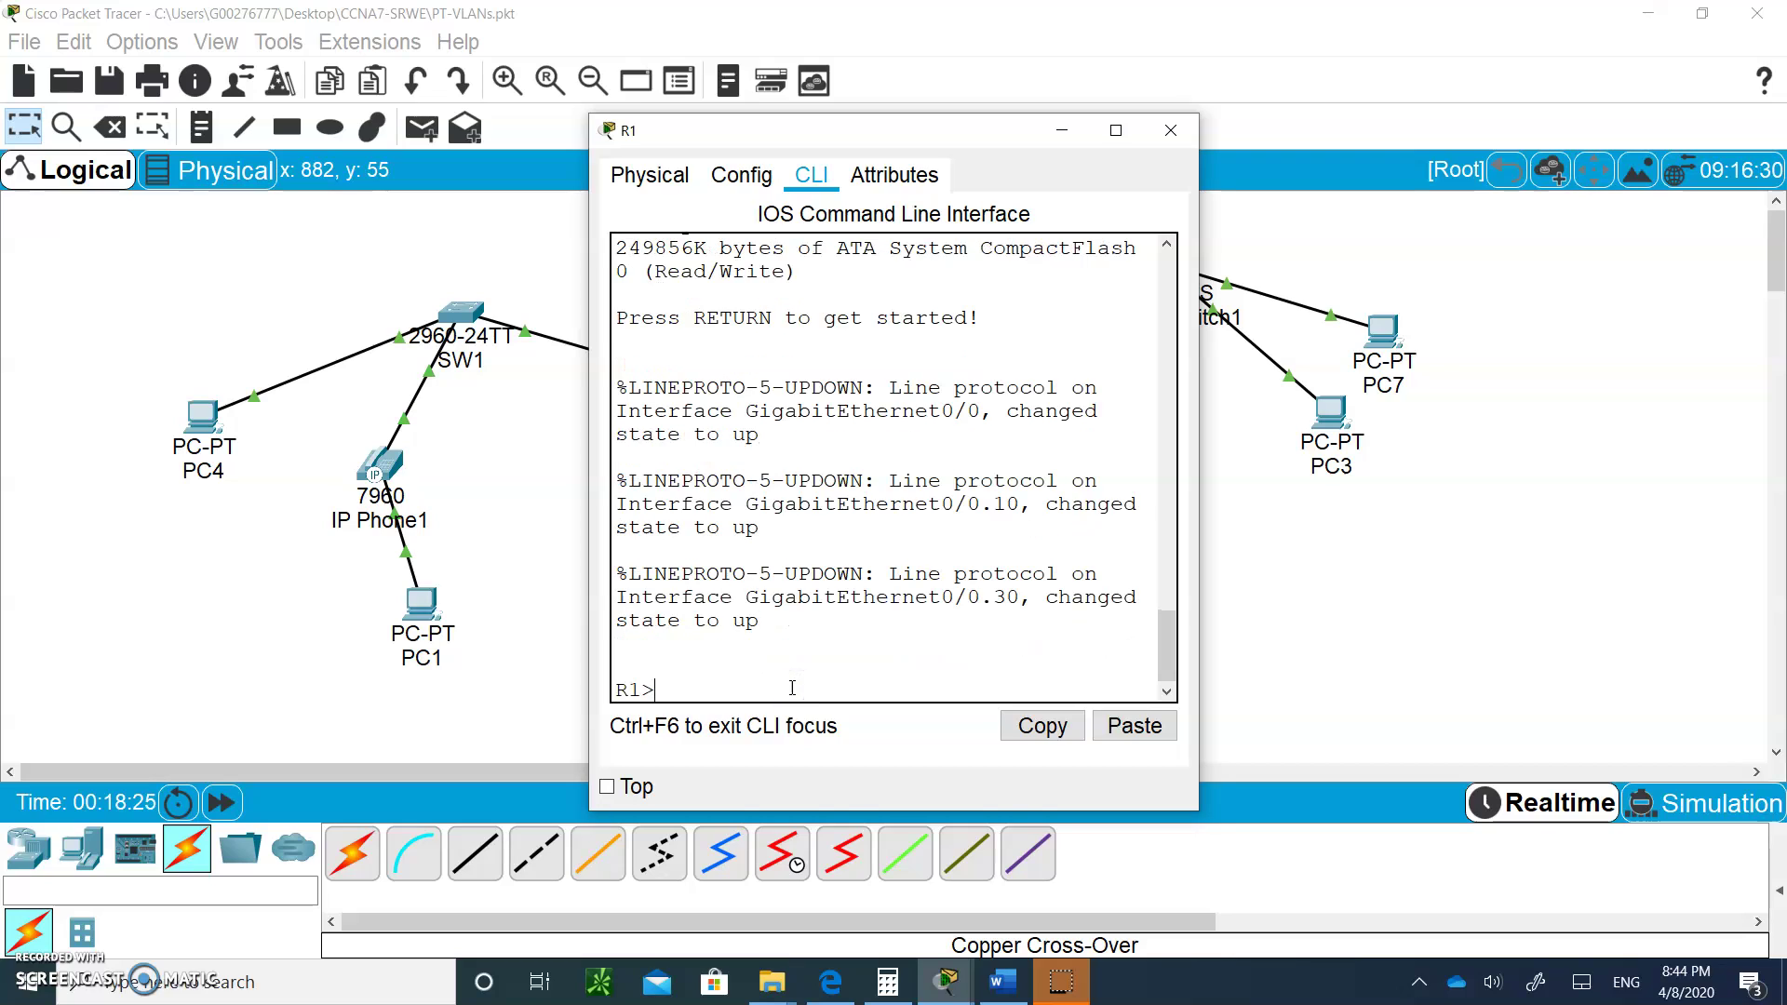
{"action": "type", "text": "en"}
{"action": "key", "text": "Return"}
{"action": "type", "text": "con"}
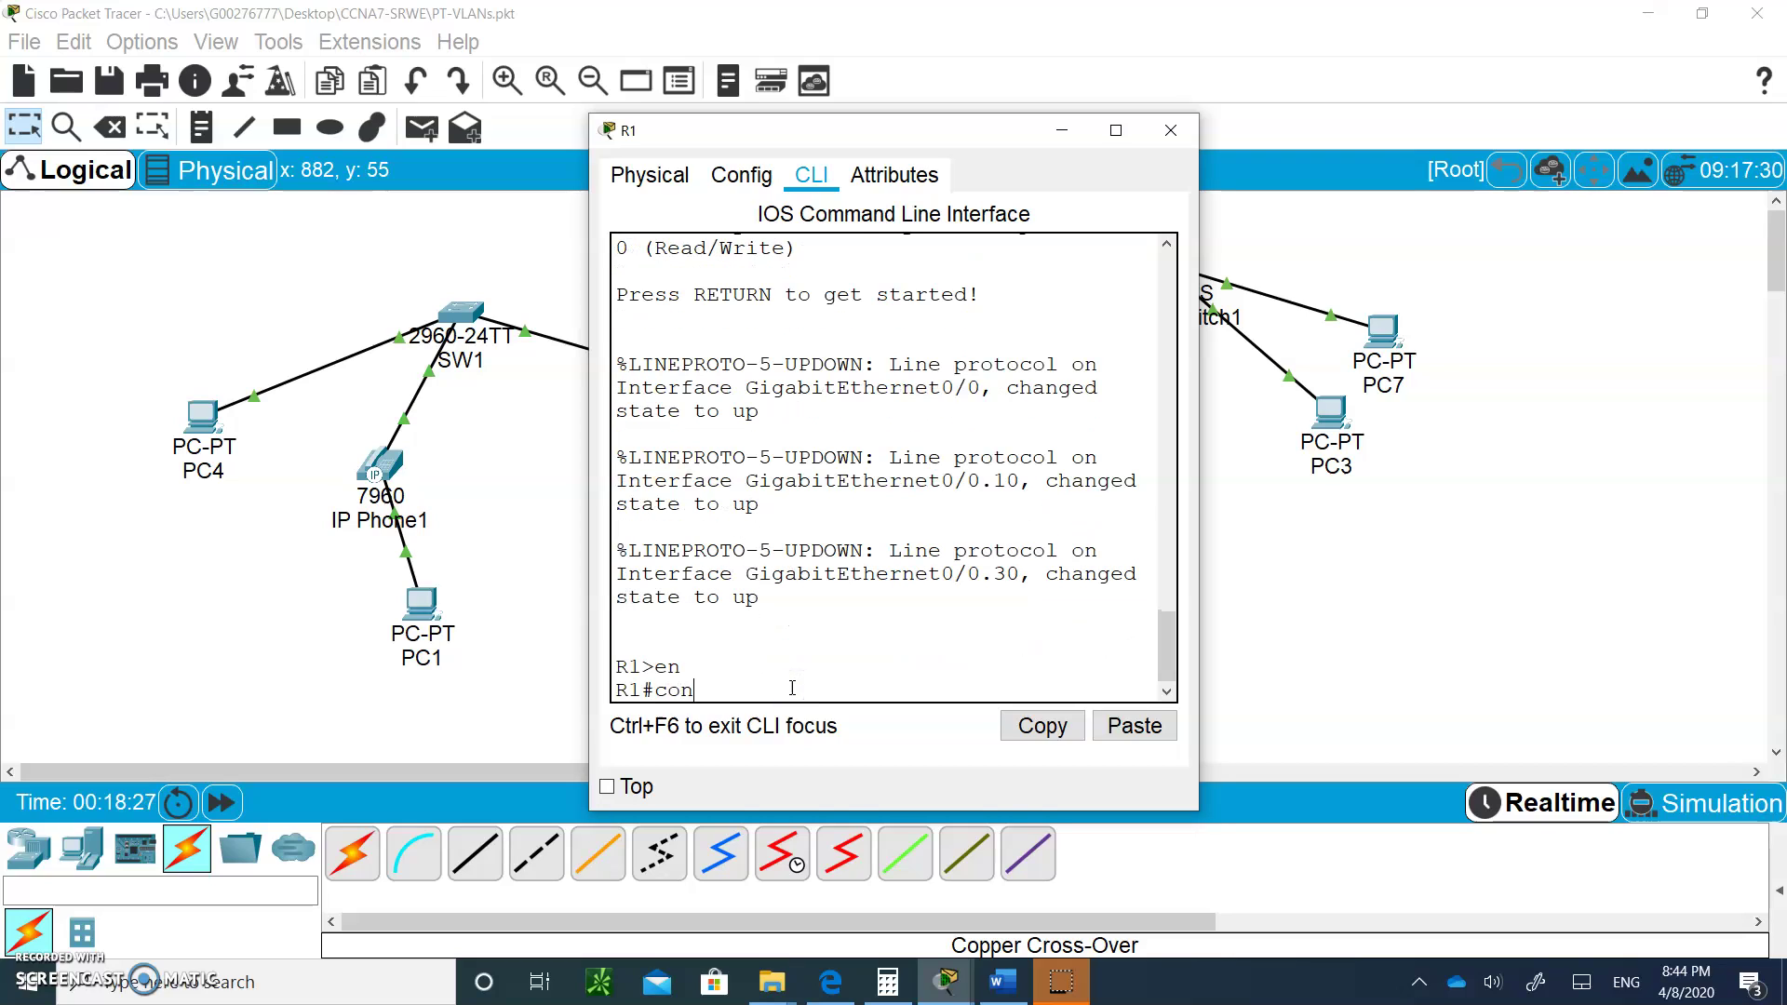
{"action": "type", "text": "fig t"}
{"action": "key", "text": "Return"}
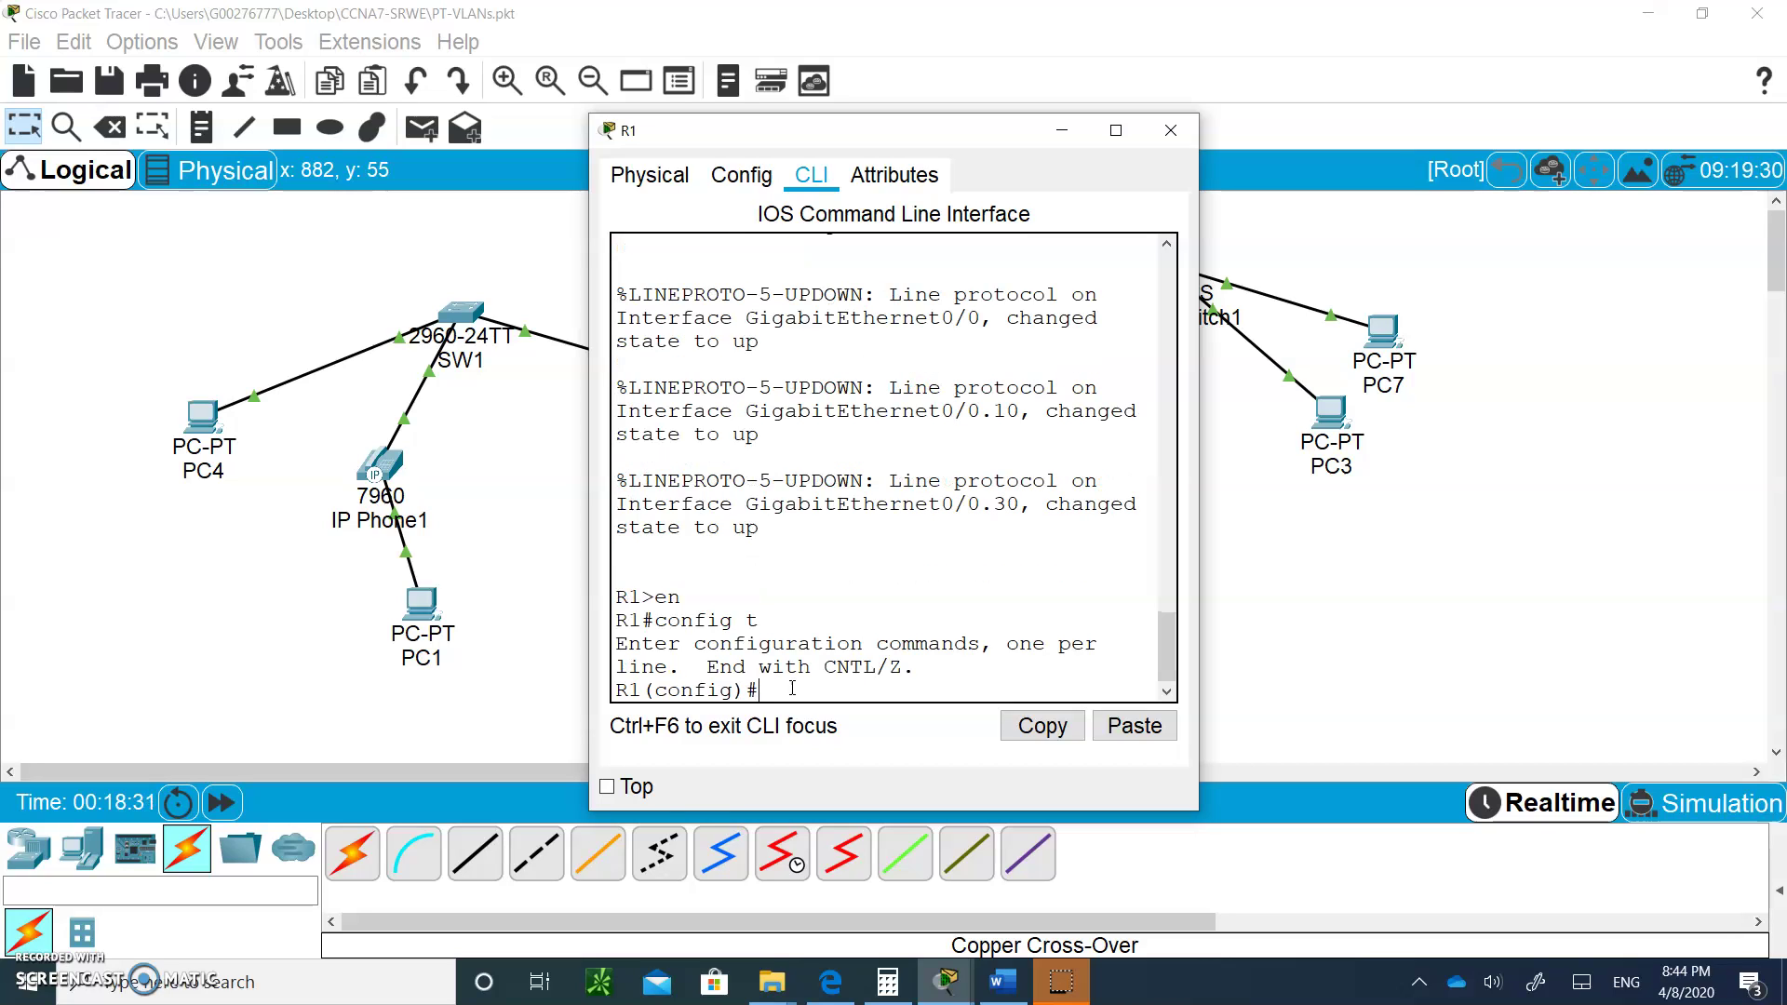
{"action": "type", "text": "int g0/1"}
{"action": "key", "text": "Return"}
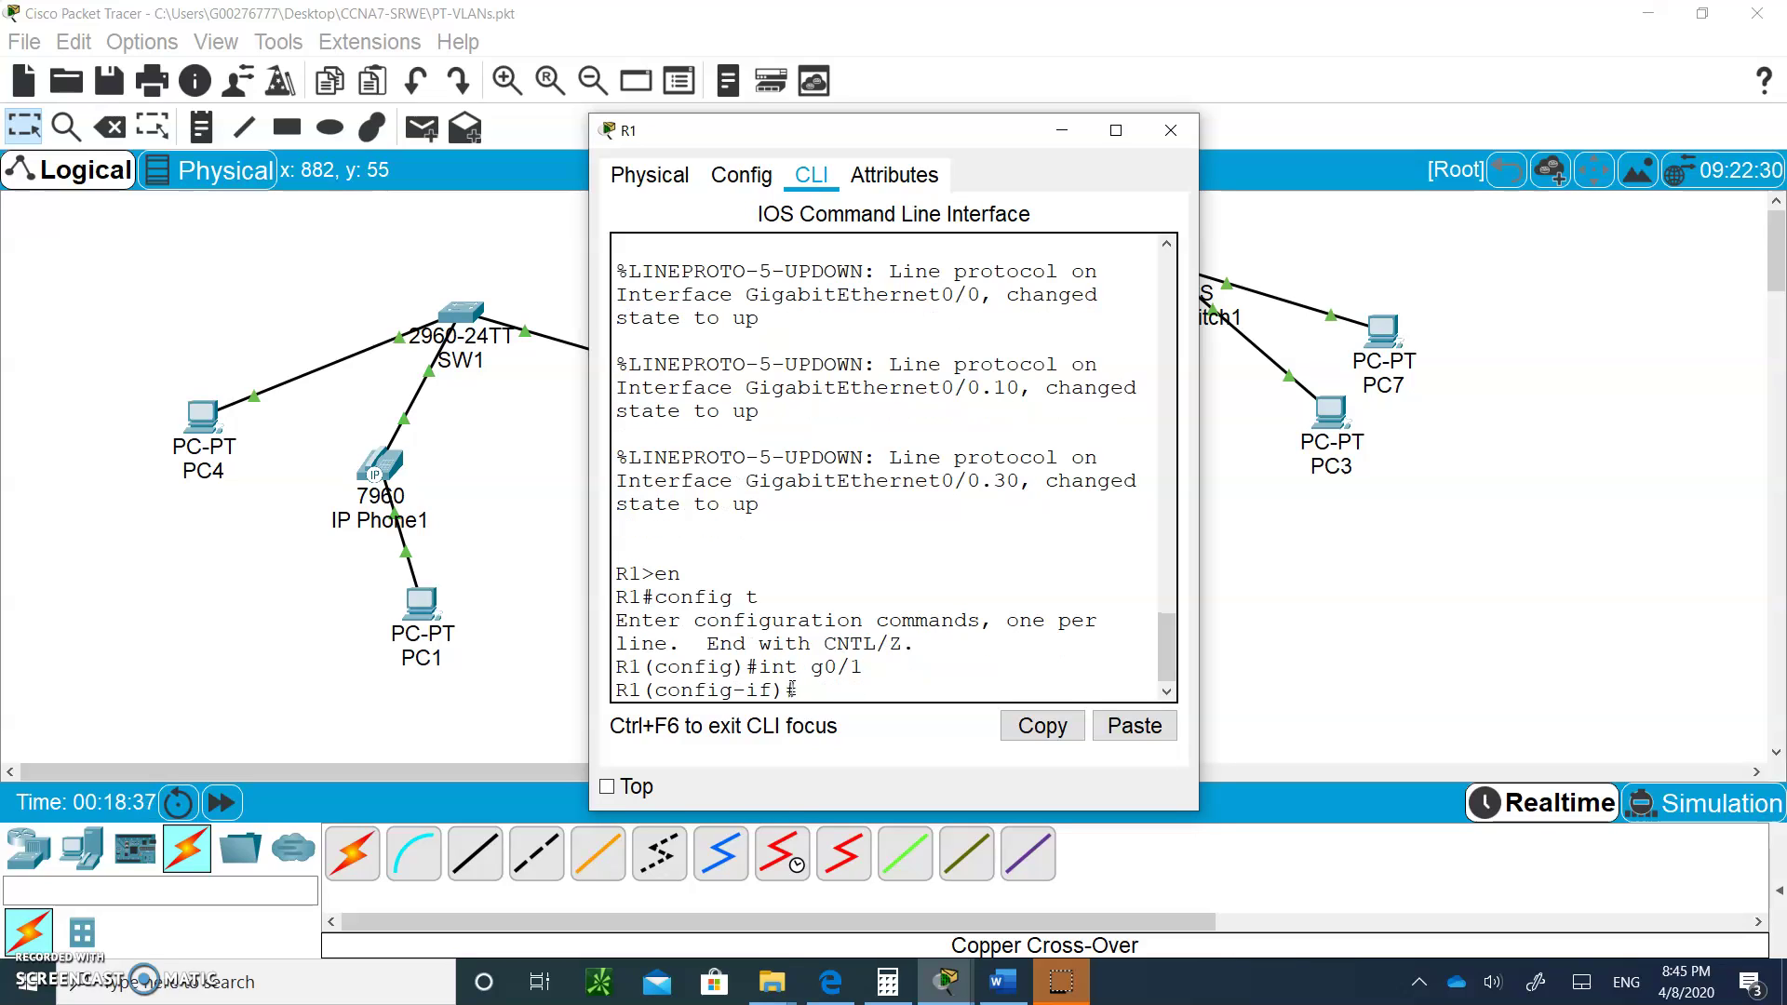
Step: Give g0/1 the address 10.10.10.1 255.255.255.0 and enable it with no shut
{"action": "type", "text": "ip add 10.10.10.1 255.255"}
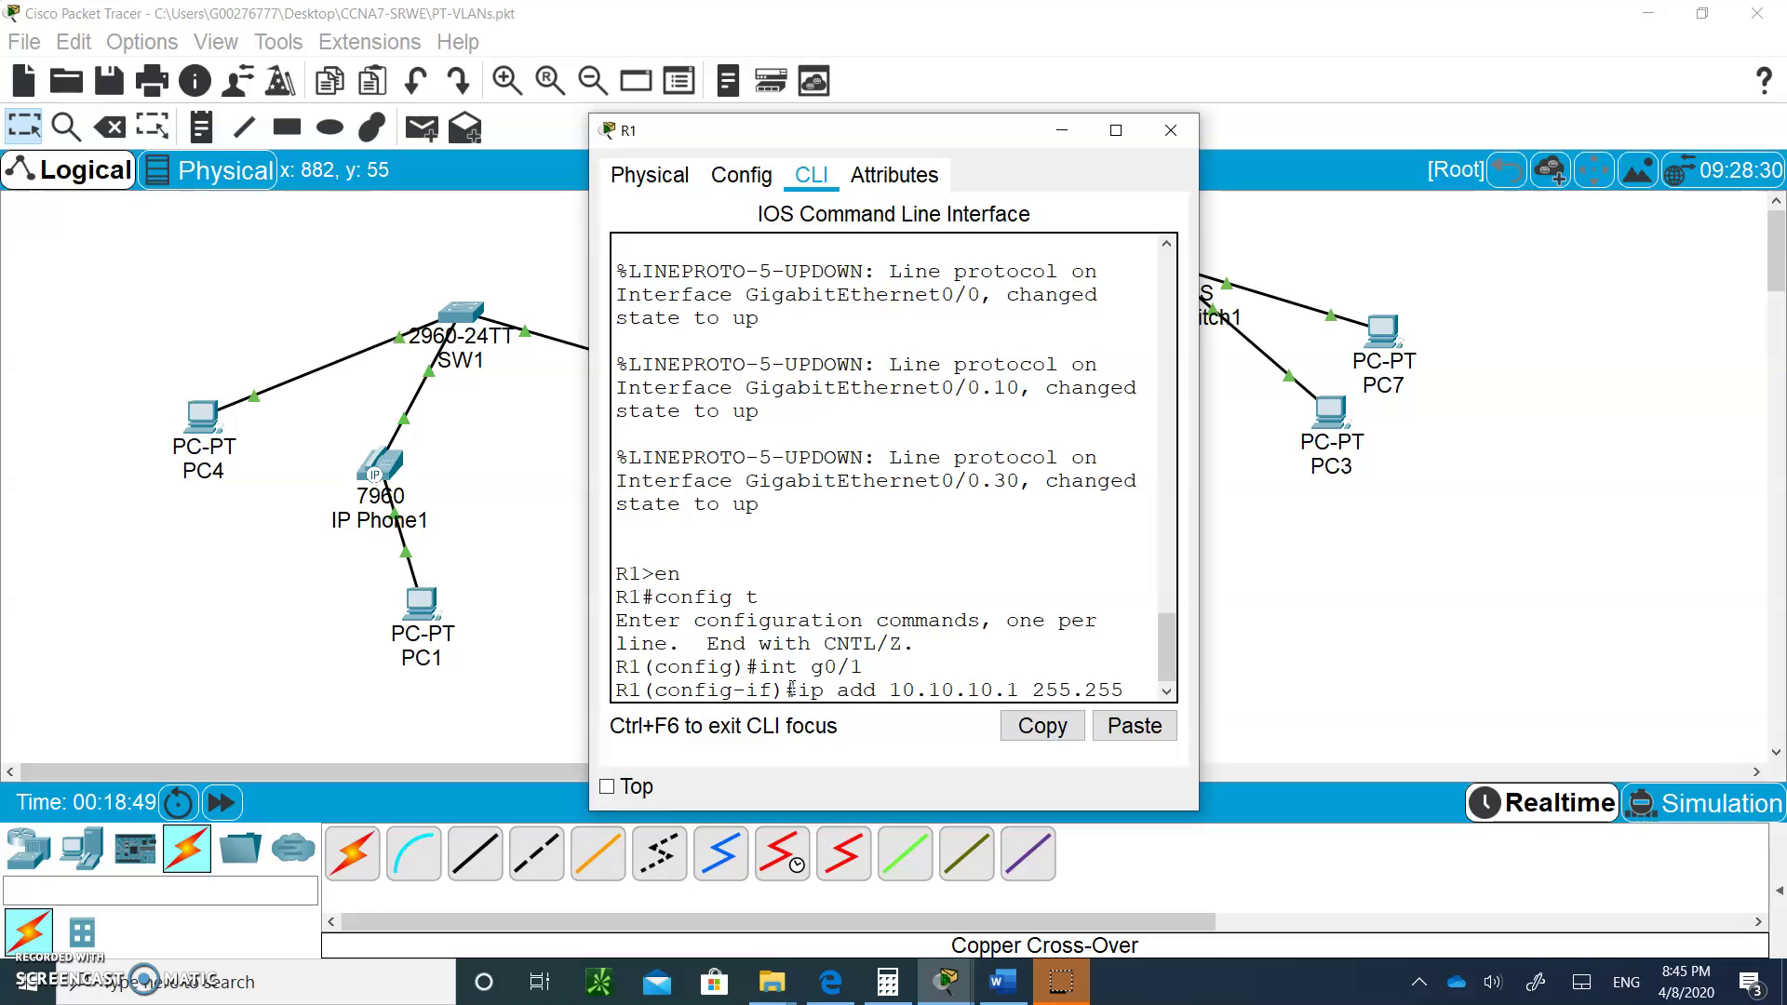
{"action": "type", "text": ".255.0"}
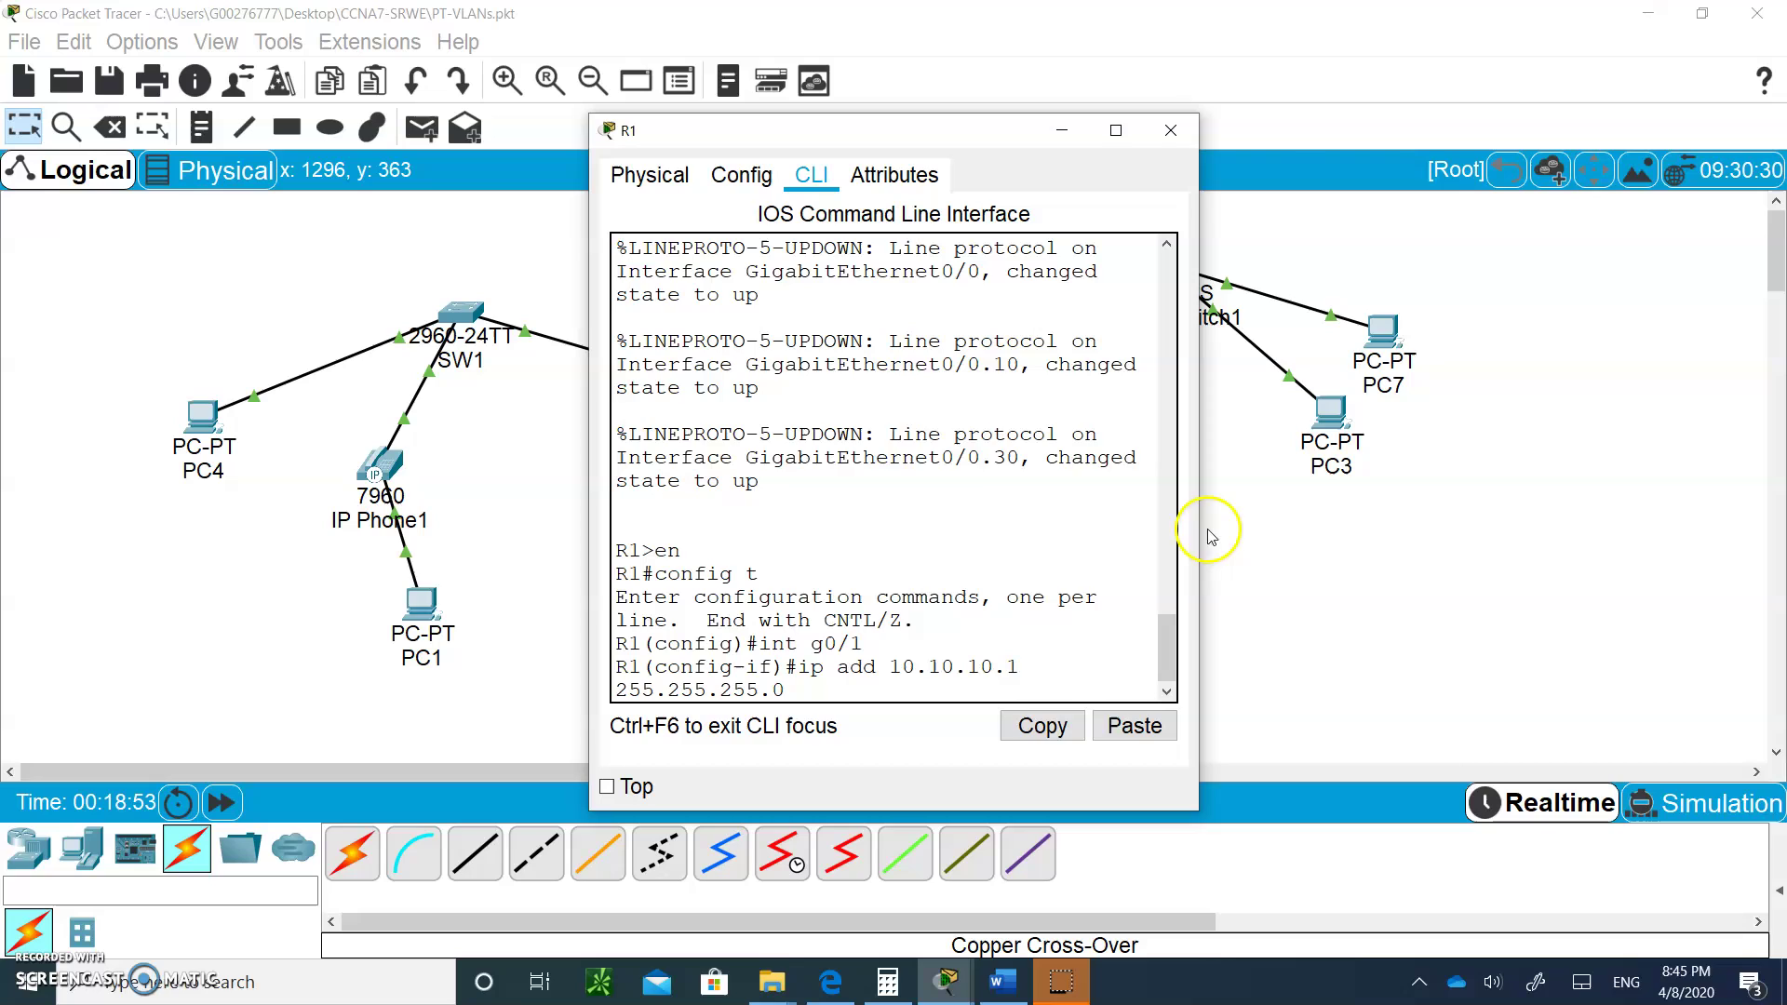
{"action": "left_click_drag", "start_coordinate": [1200, 529], "coordinate": [1445, 543]}
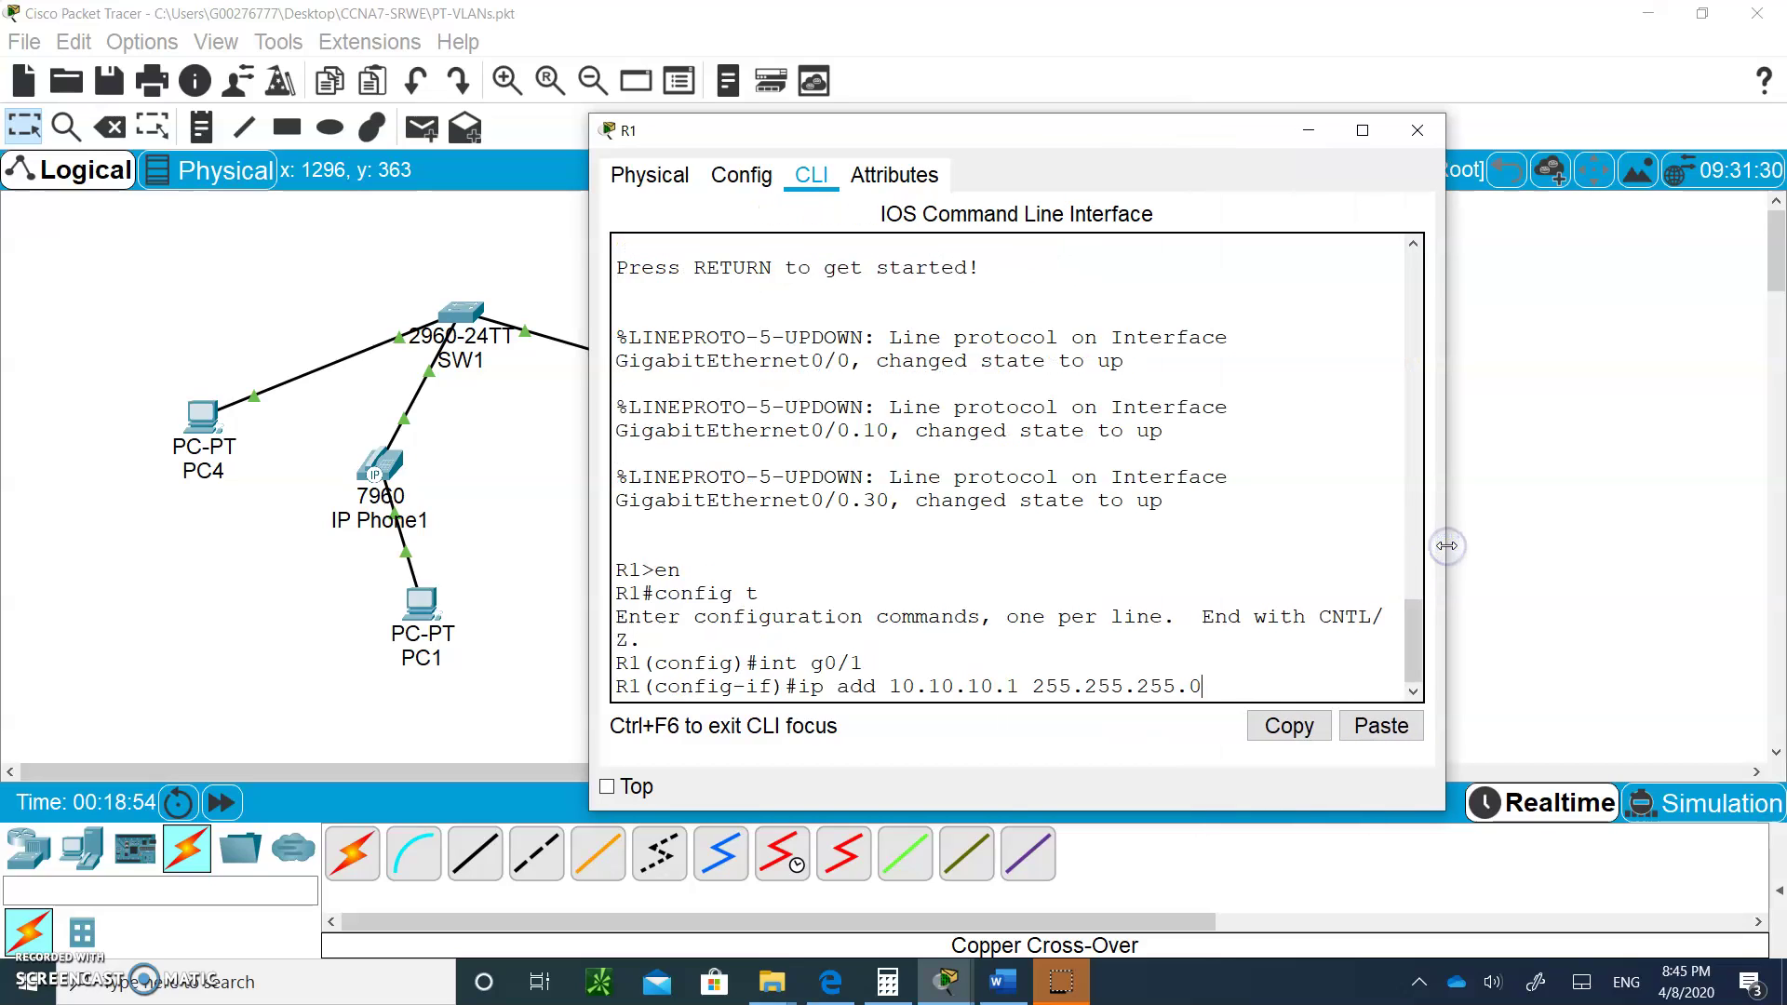
{"action": "key", "text": "Return"}
{"action": "type", "text": "no shut"}
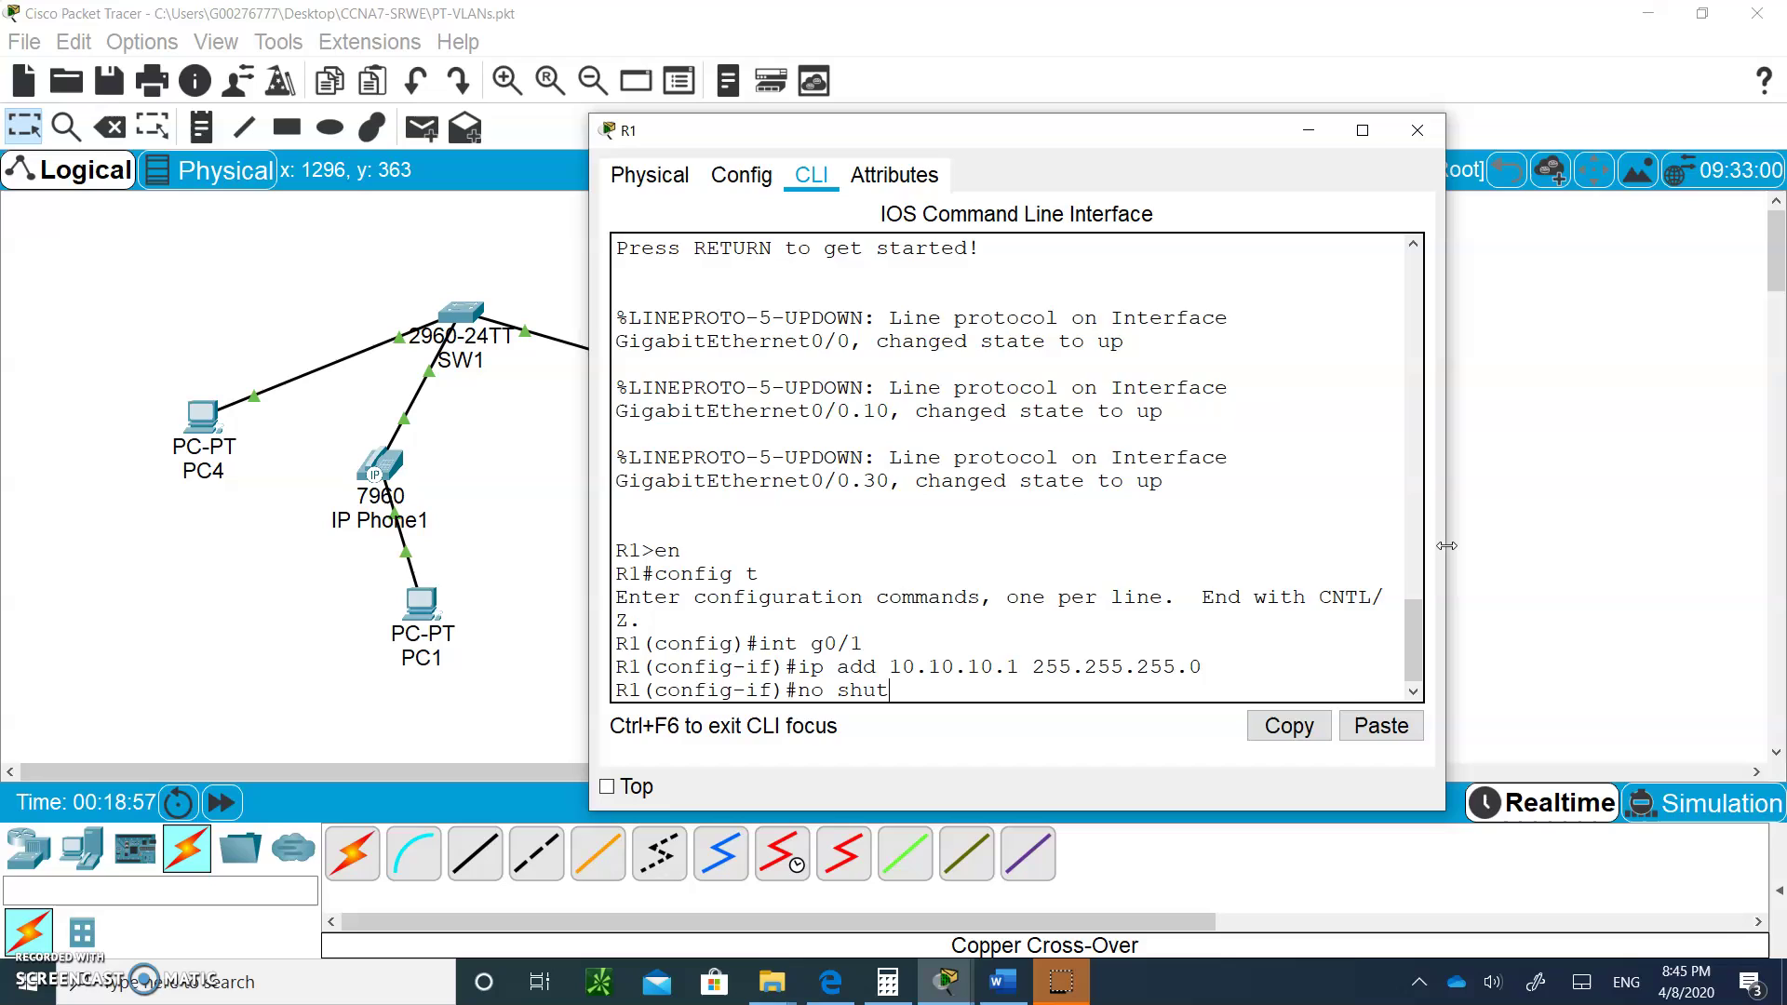
{"action": "key", "text": "Return"}
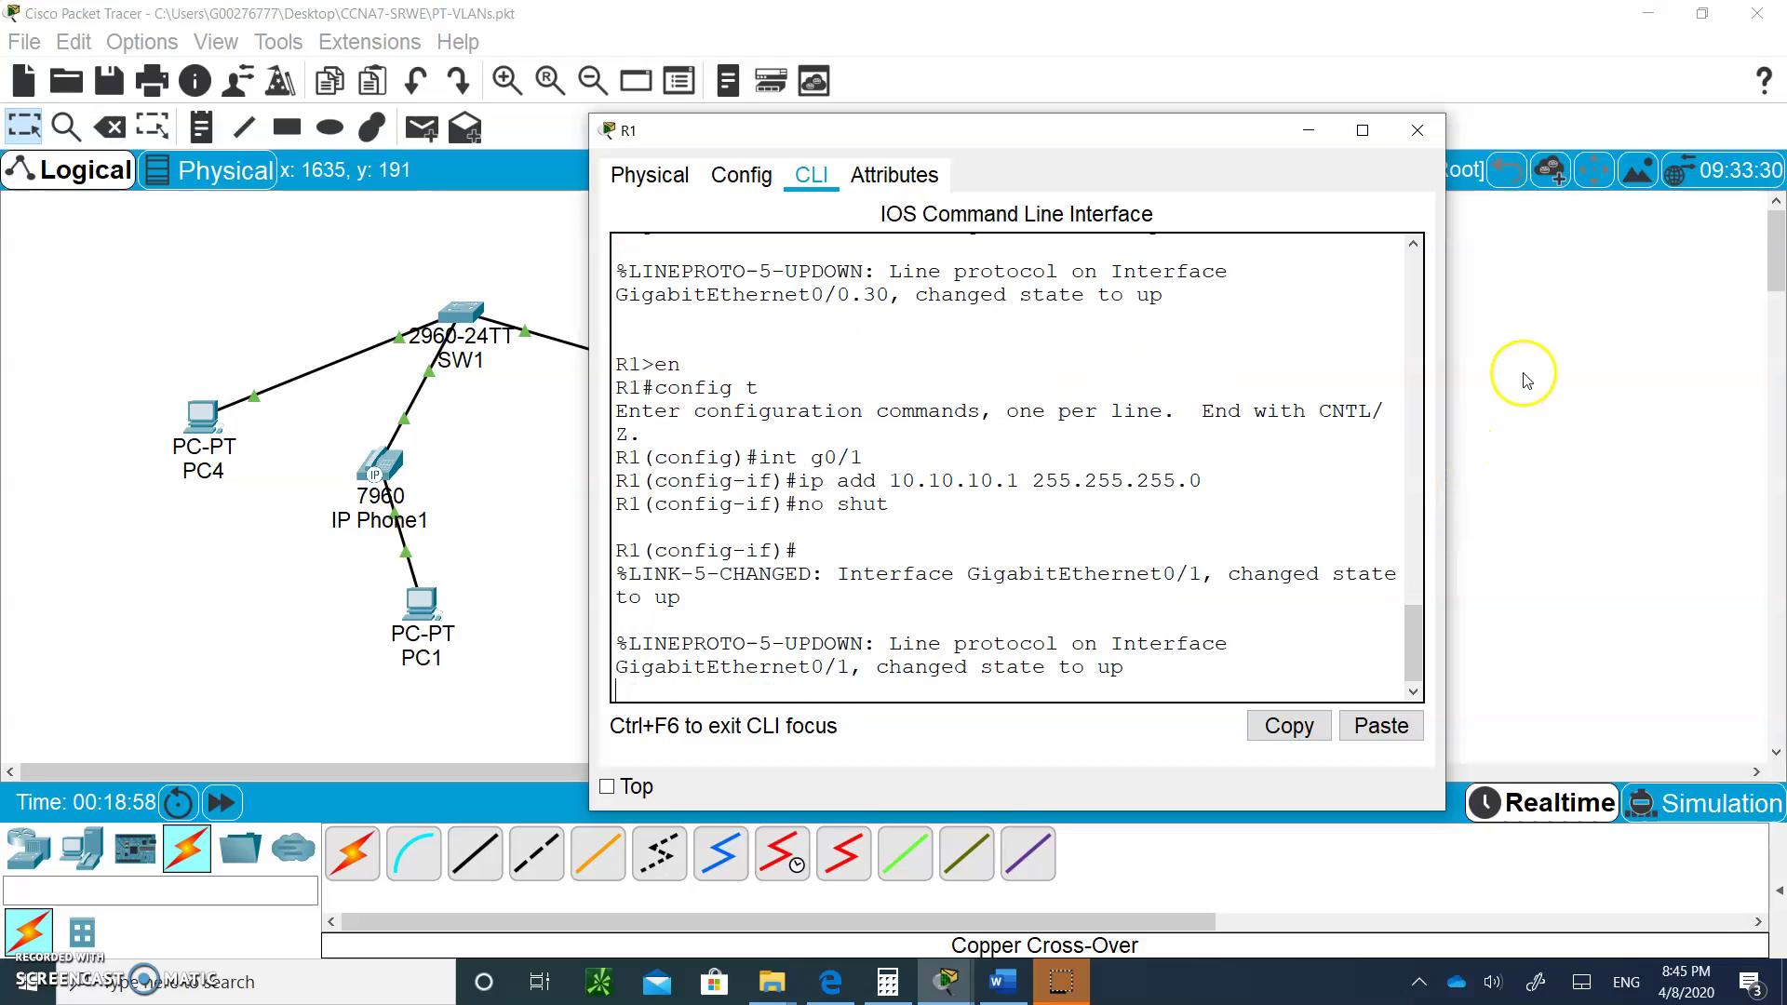
{"action": "left_click_drag", "start_coordinate": [1171, 139], "coordinate": [1211, 480]}
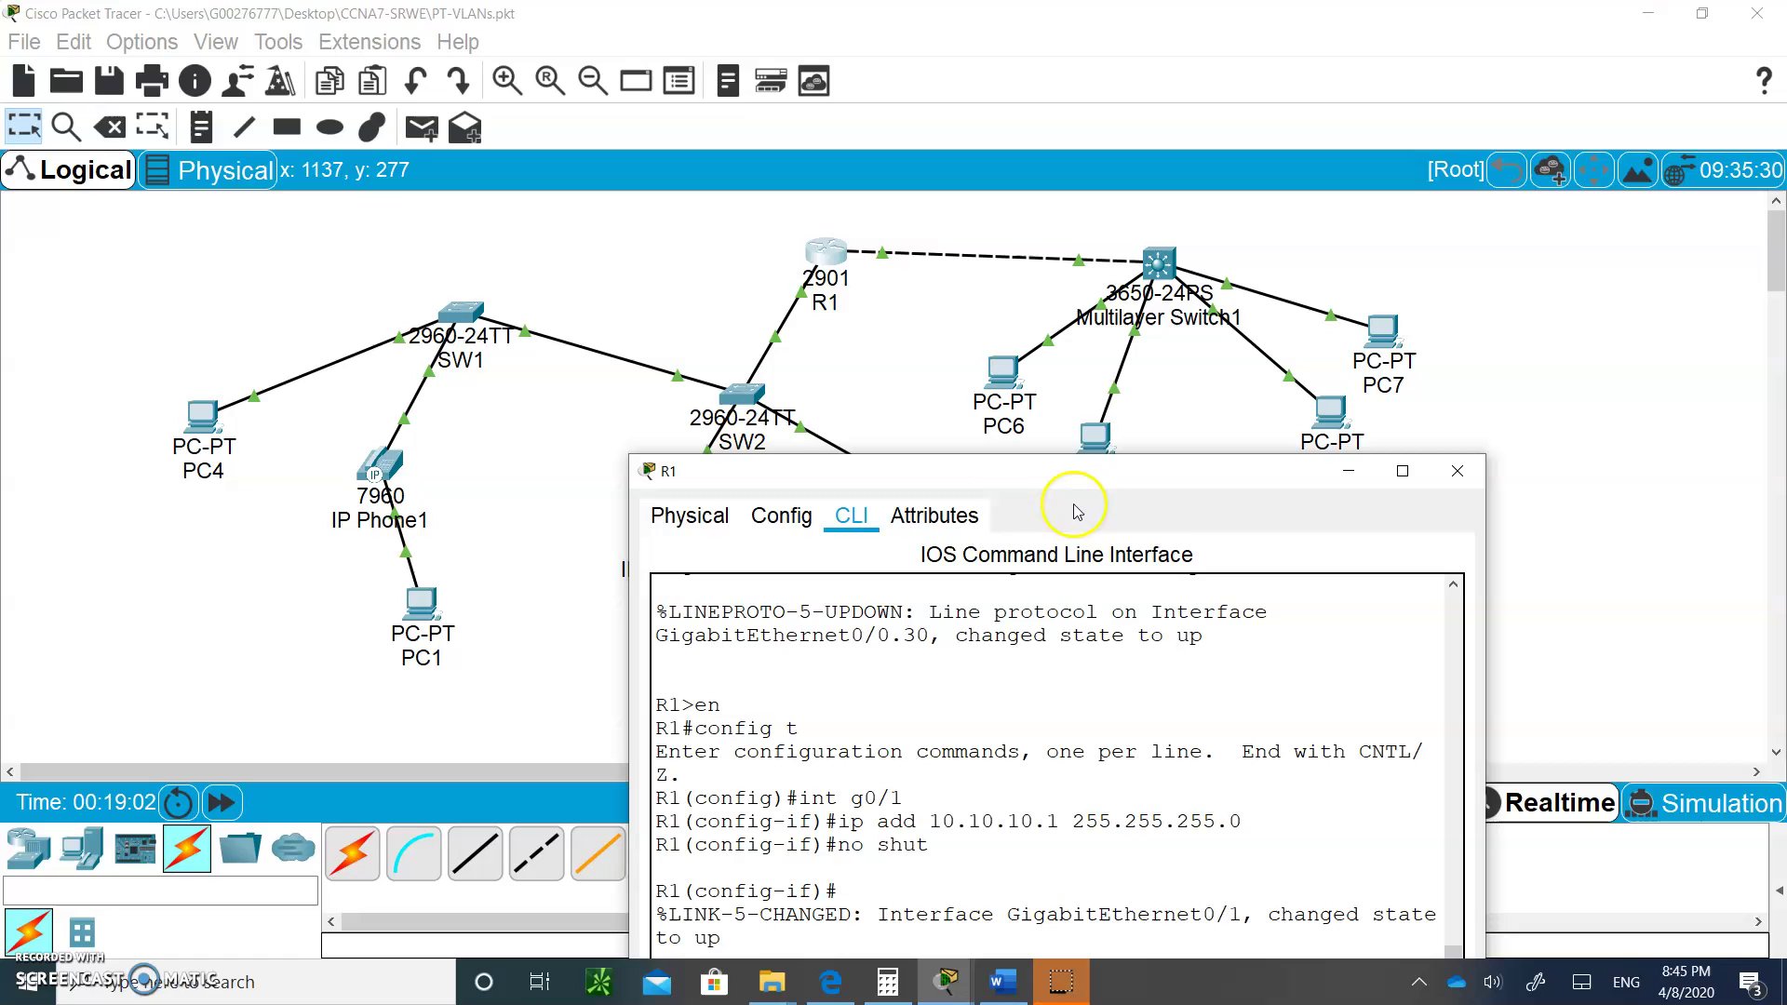
Step: Start OSPF process 1 on R1 and advertise 192.168.10.0 in area 0
{"action": "left_click_drag", "start_coordinate": [1091, 466], "coordinate": [1202, 194]}
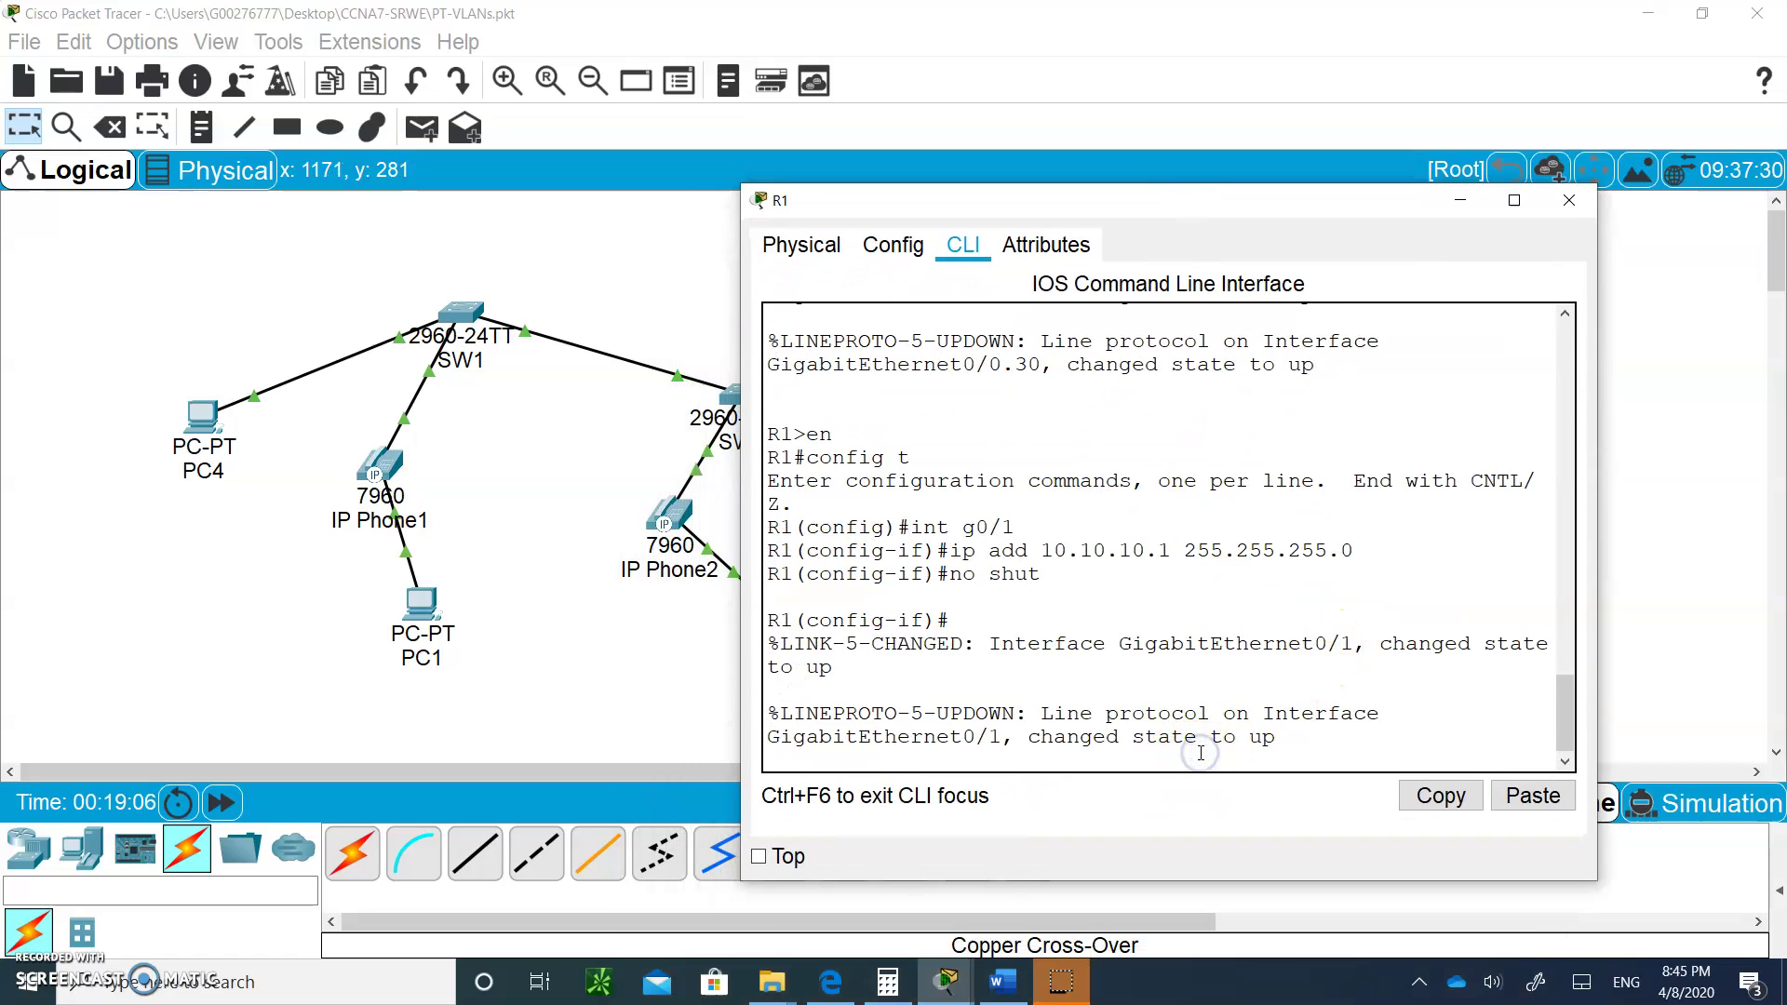
{"action": "key", "text": "Return"}
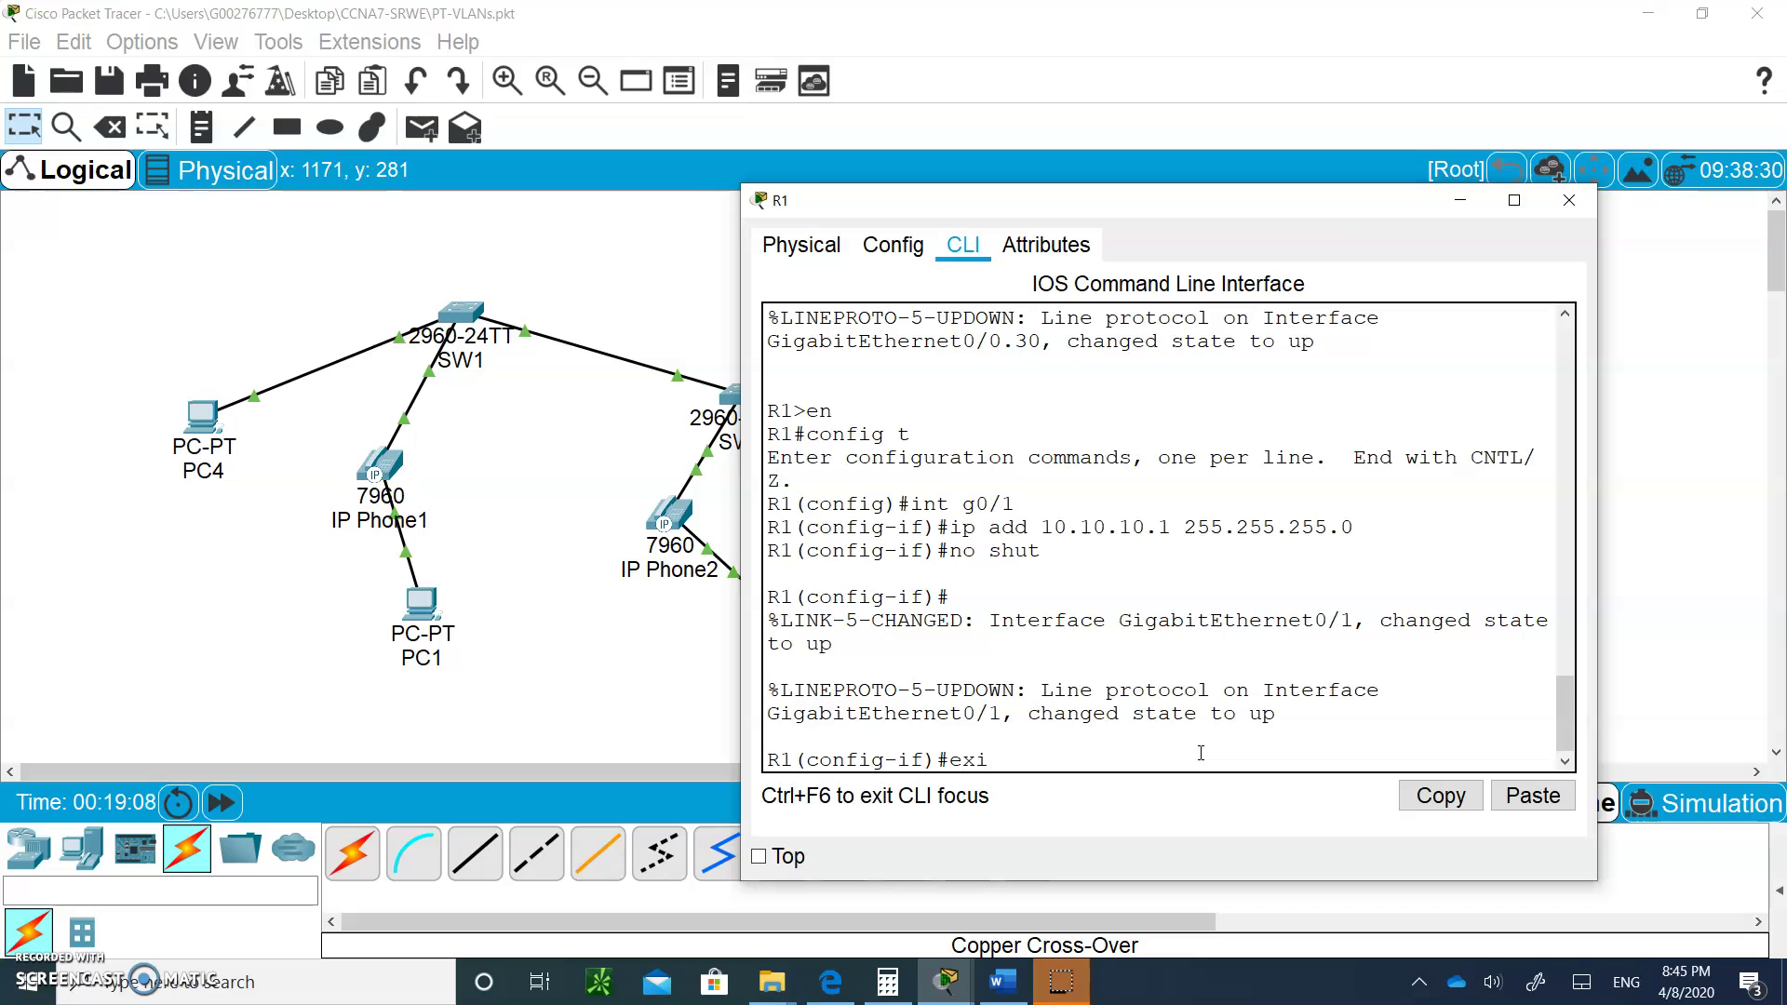
{"action": "key", "text": "Return"}
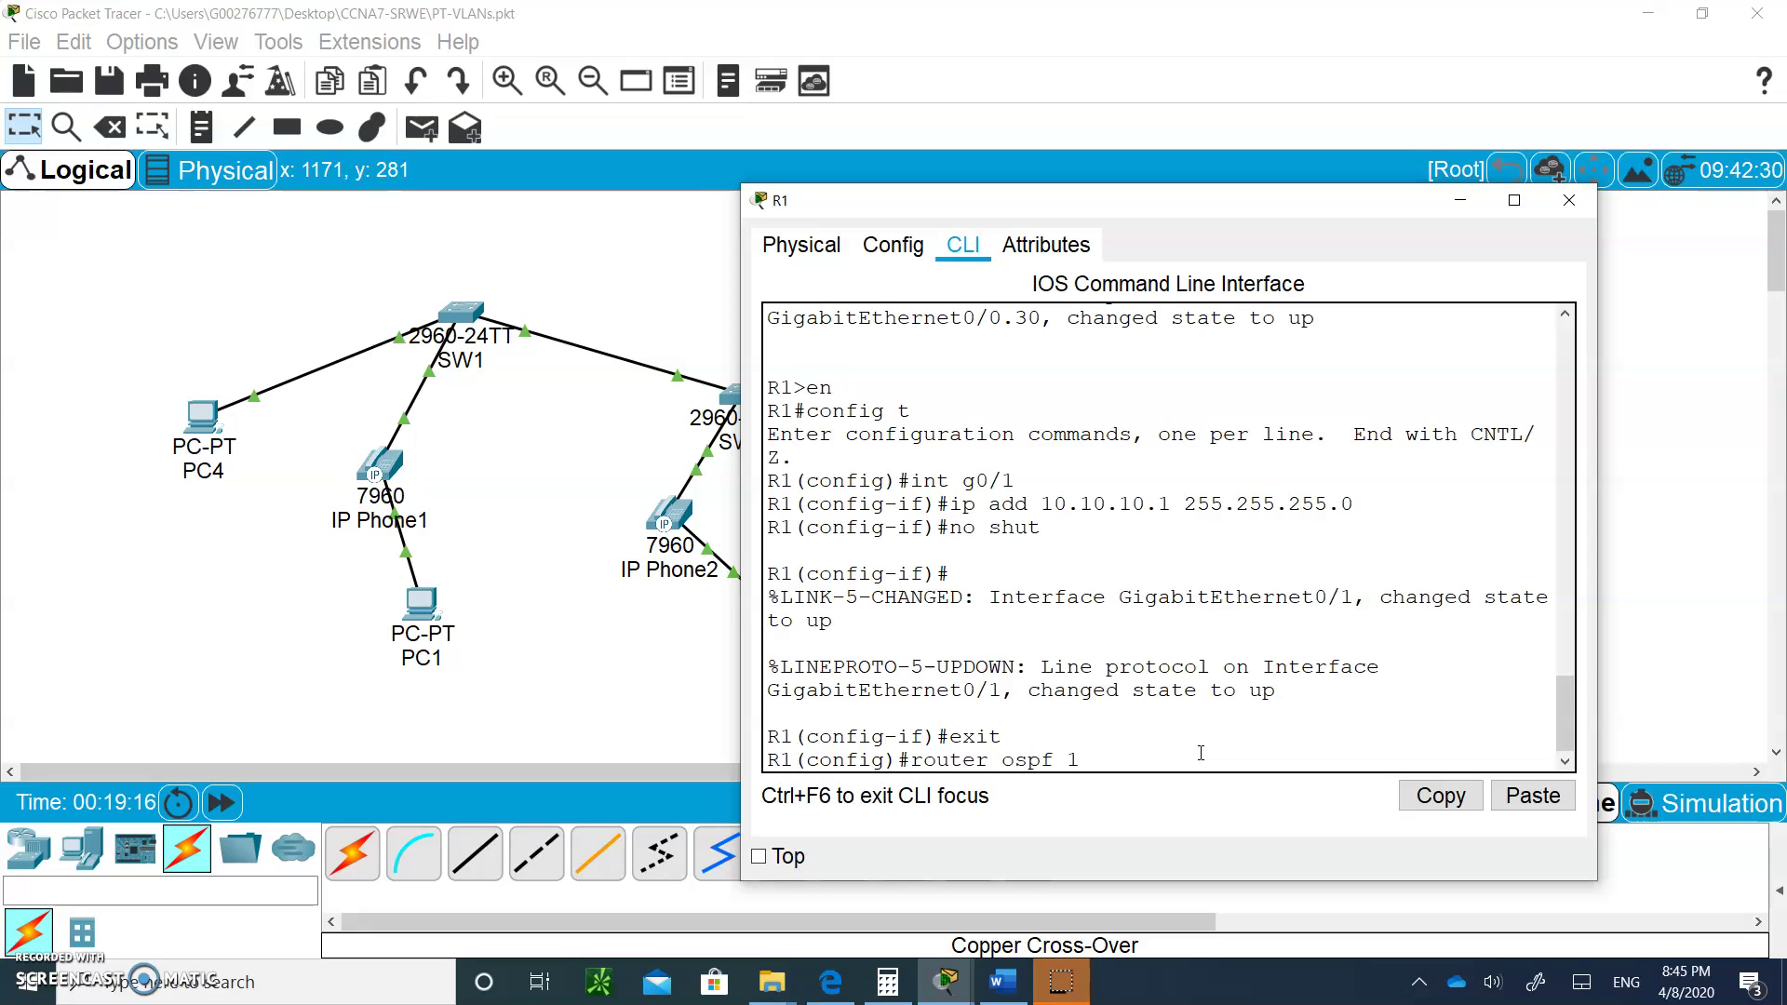
{"action": "key", "text": "Return"}
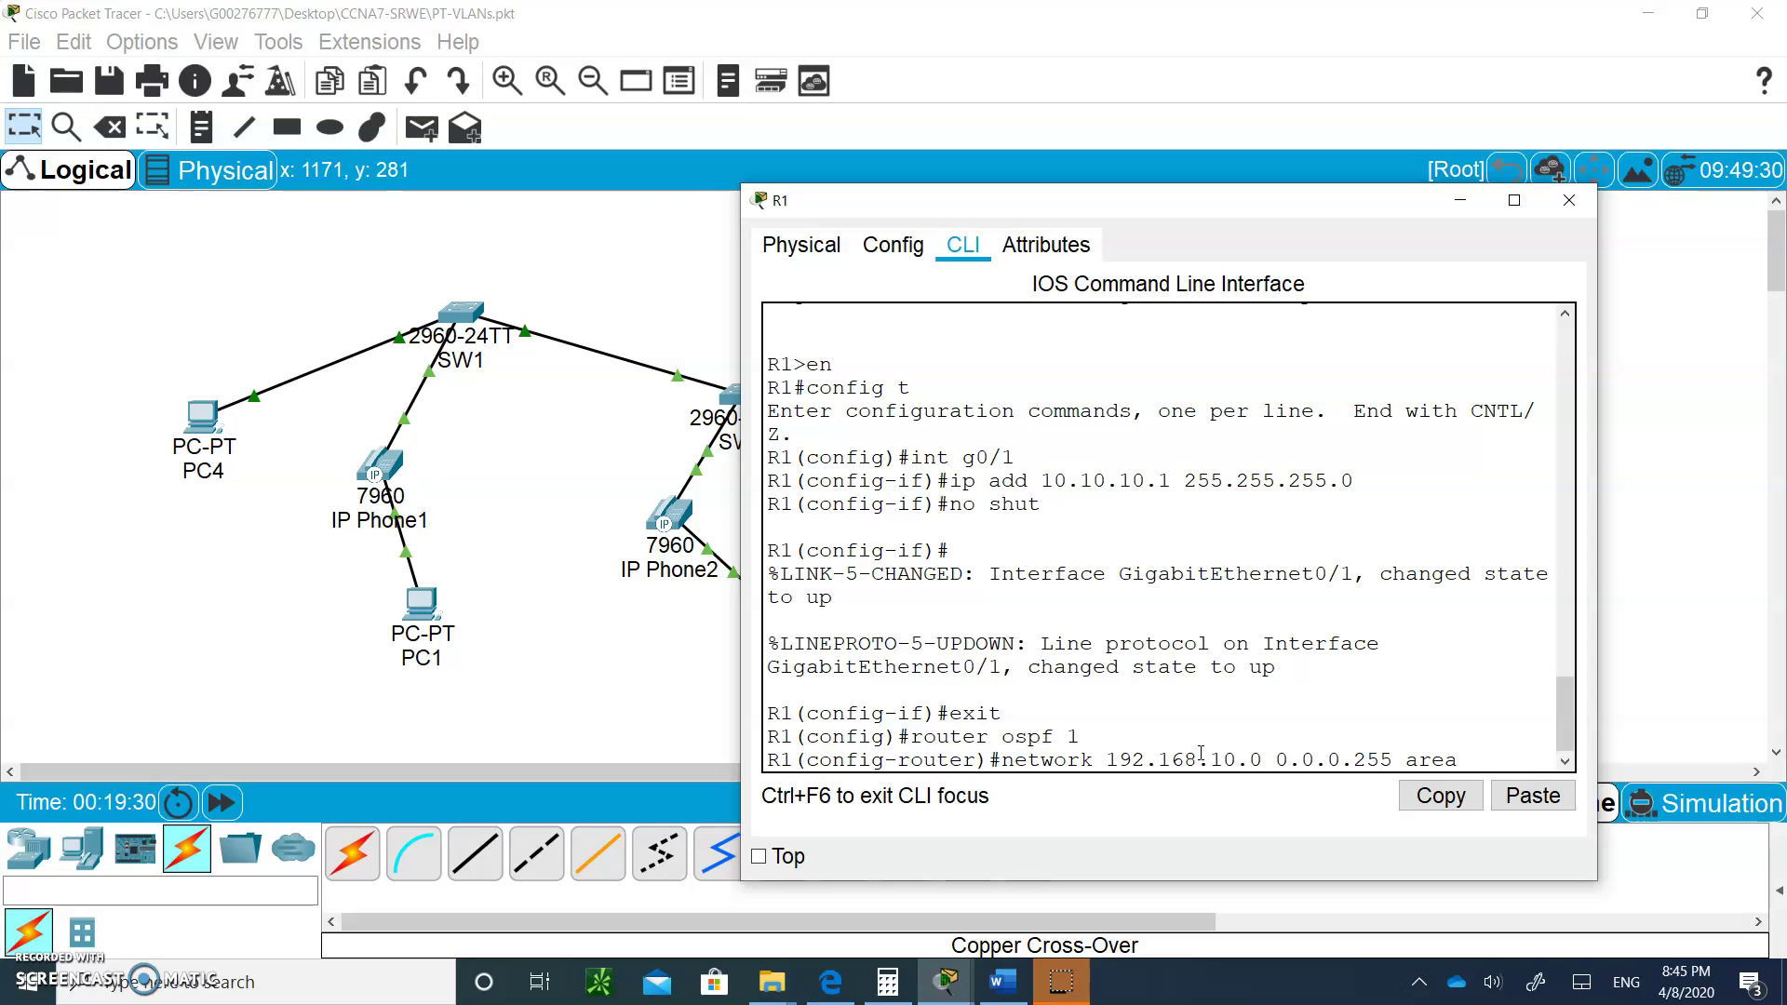
{"action": "key", "text": "Return"}
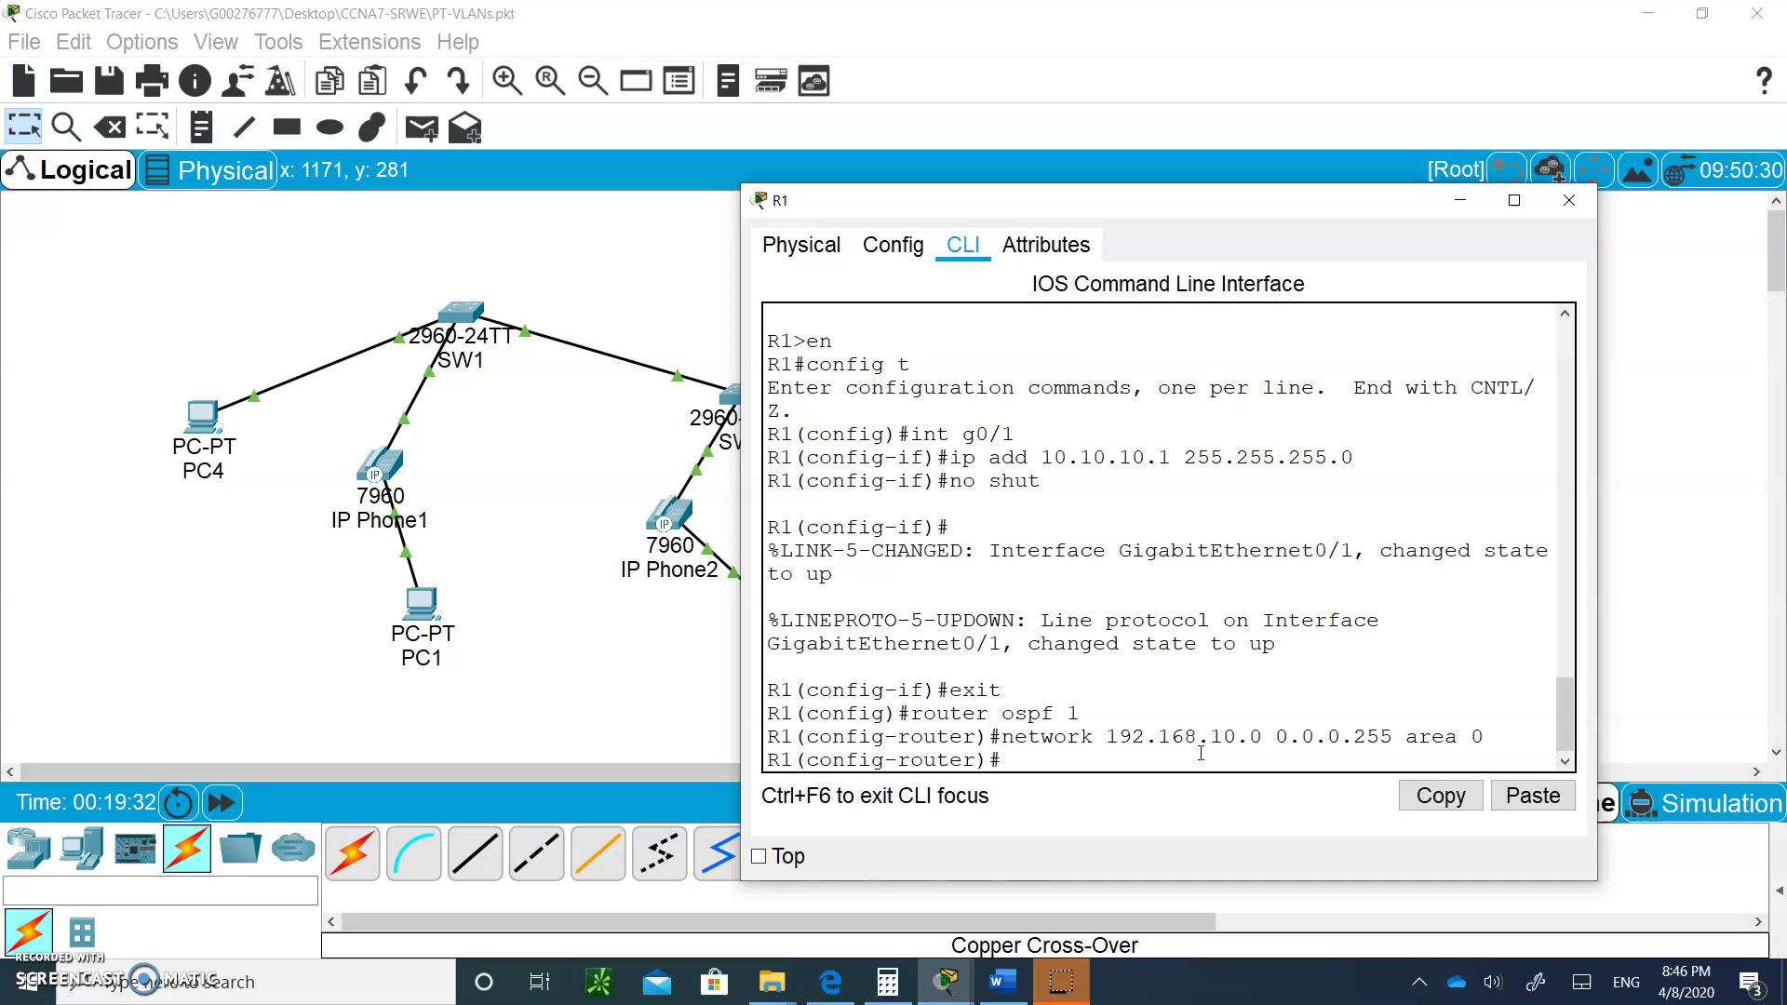
Step: Add a network statement for 192.168.30.0 in area 0
{"action": "key", "text": "Up"}
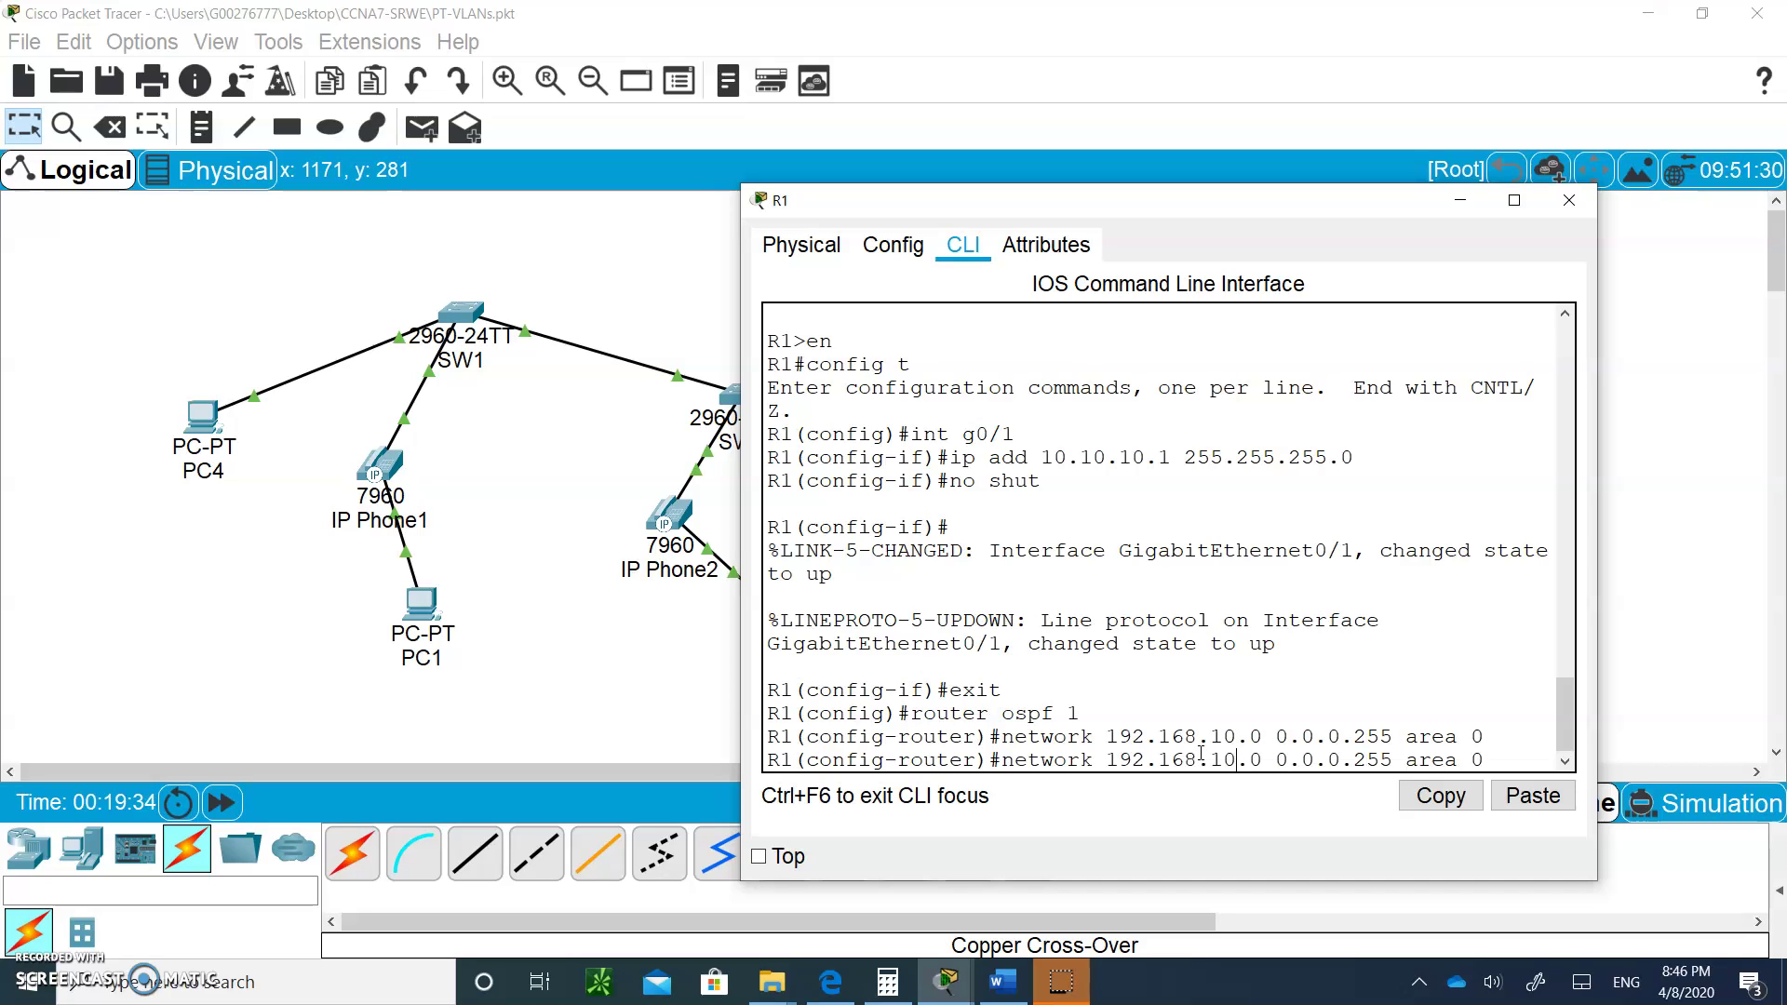
{"action": "key", "text": "BackSpace"}
{"action": "key", "text": "BackSpace"}
{"action": "type", "text": "30"}
{"action": "key", "text": "Return"}
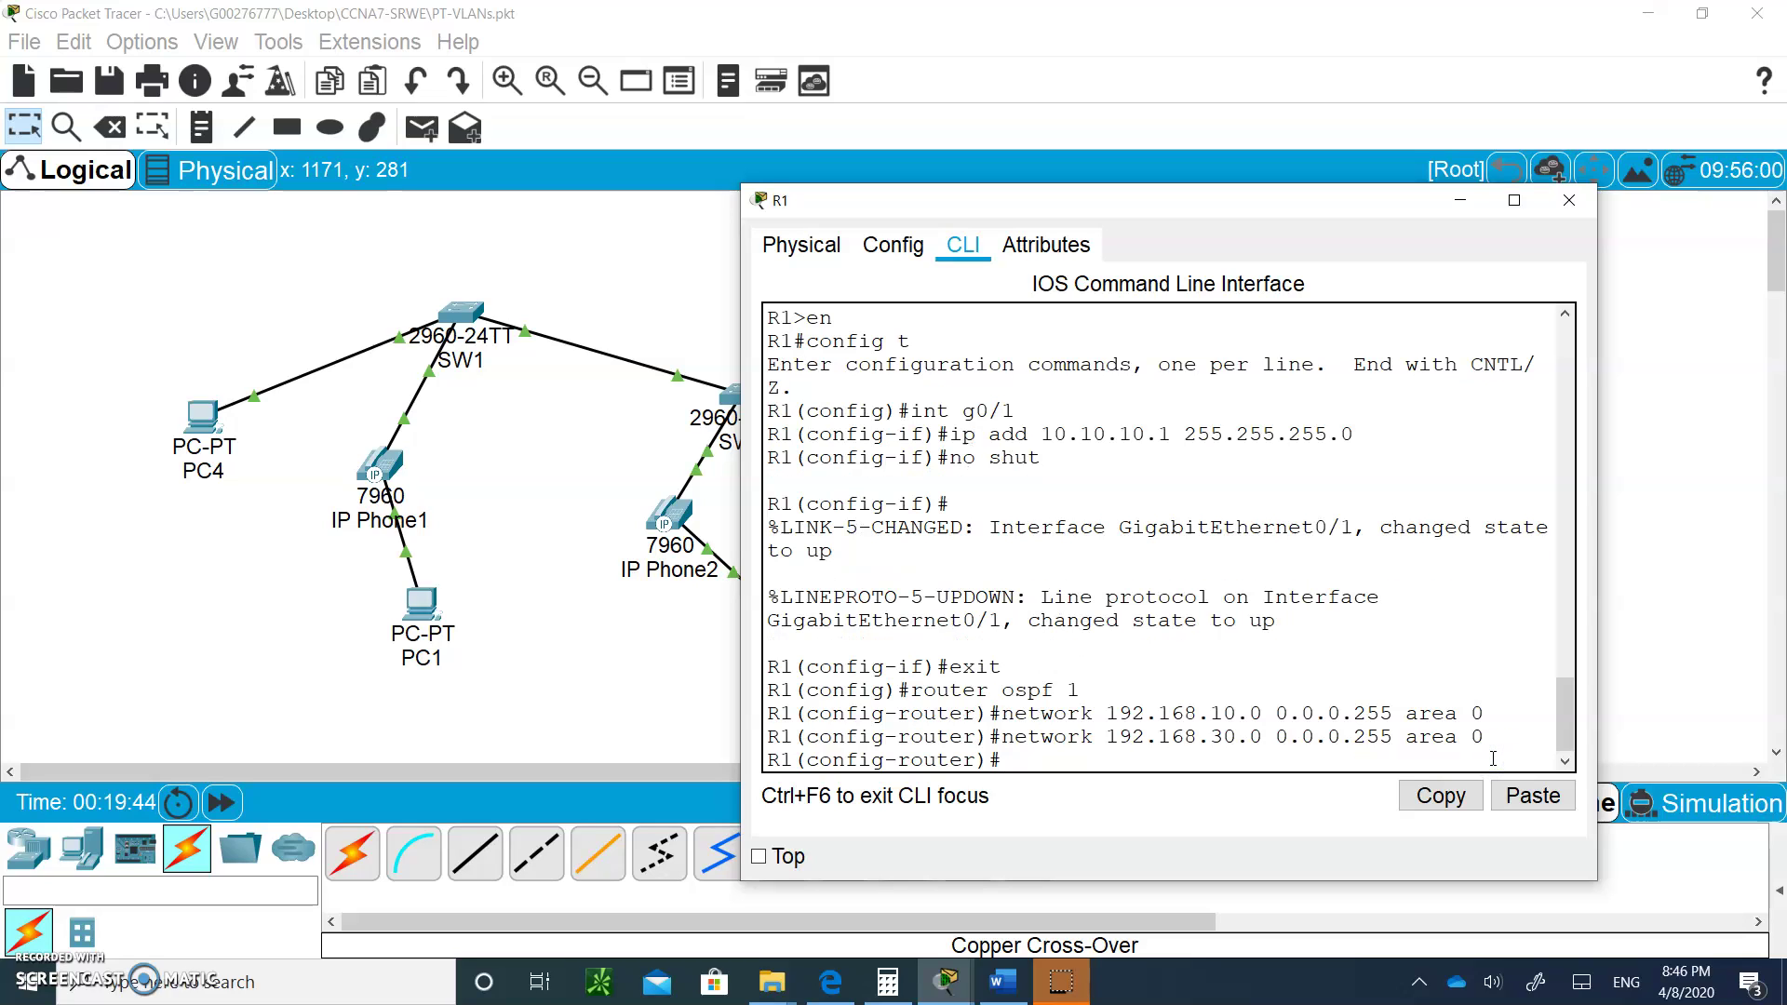
Step: Add the 10.10.10.0 0.0.0.3 area 0 network statement for the switch link
{"action": "key", "text": "Up"}
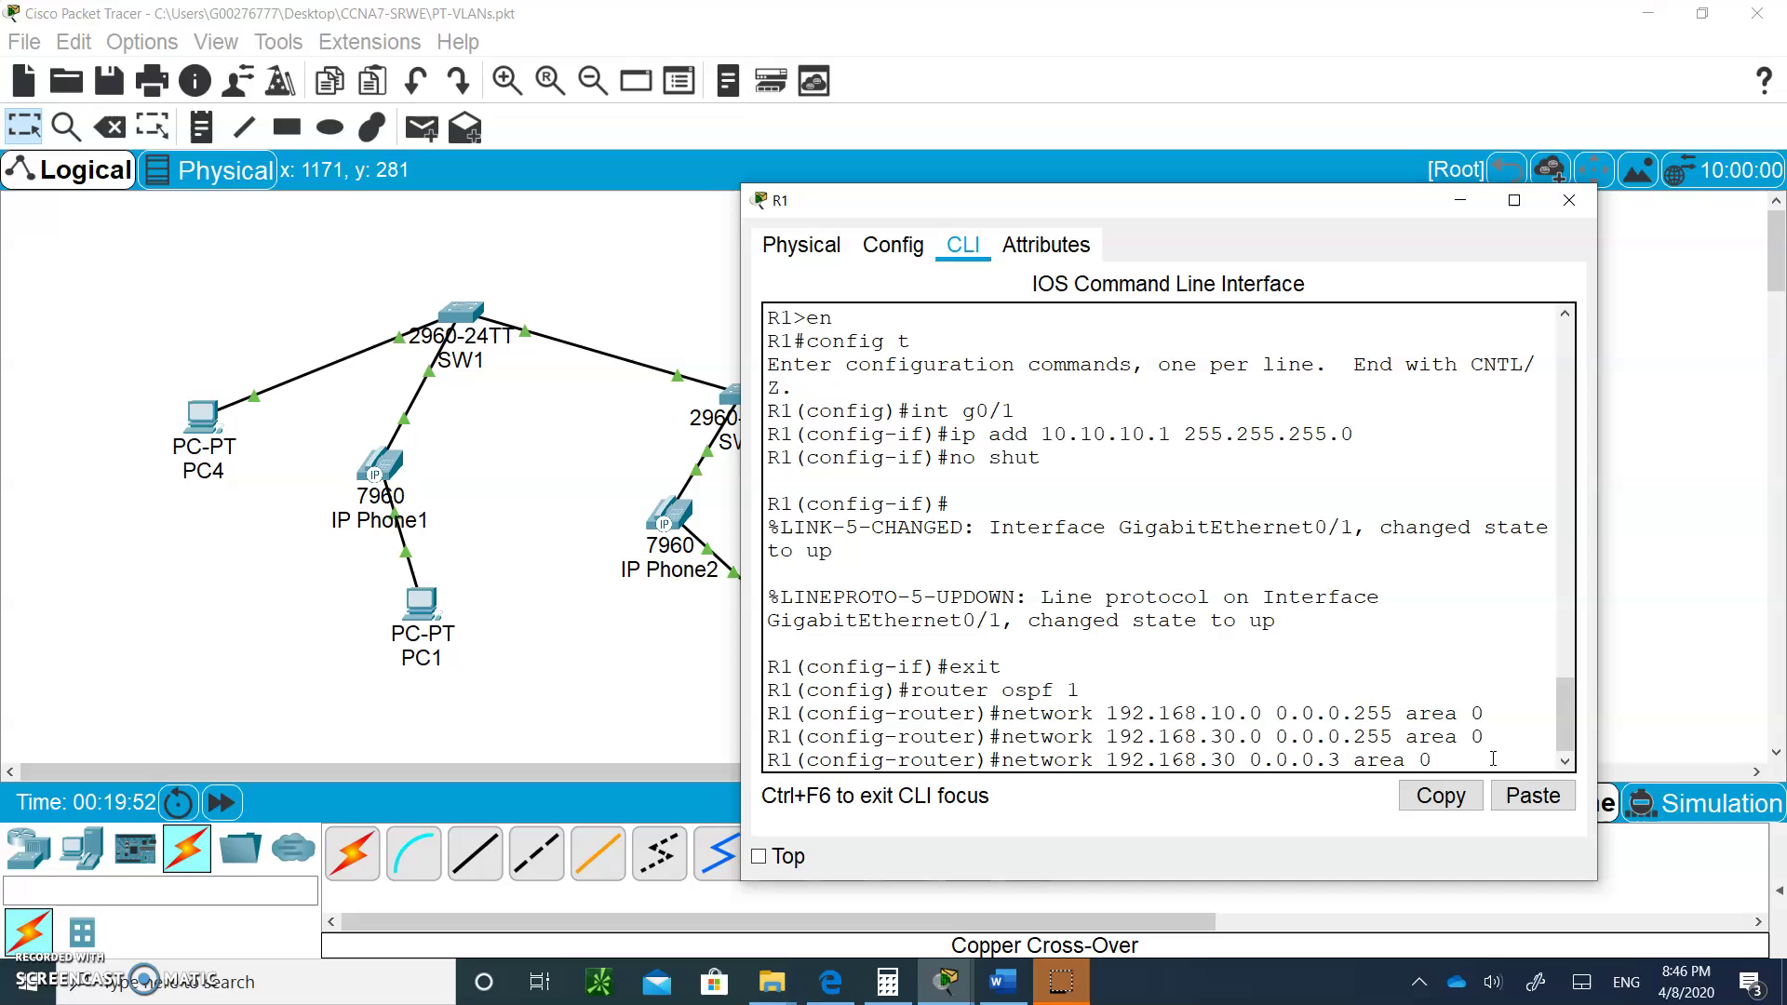
{"action": "key", "text": "BackSpace"}
{"action": "key", "text": "BackSpace"}
{"action": "key", "text": "BackSpace"}
{"action": "key", "text": "BackSpace"}
{"action": "key", "text": "BackSpace"}
{"action": "key", "text": "BackSpace"}
{"action": "key", "text": "BackSpace"}
{"action": "key", "text": "BackSpace"}
{"action": "key", "text": "BackSpace"}
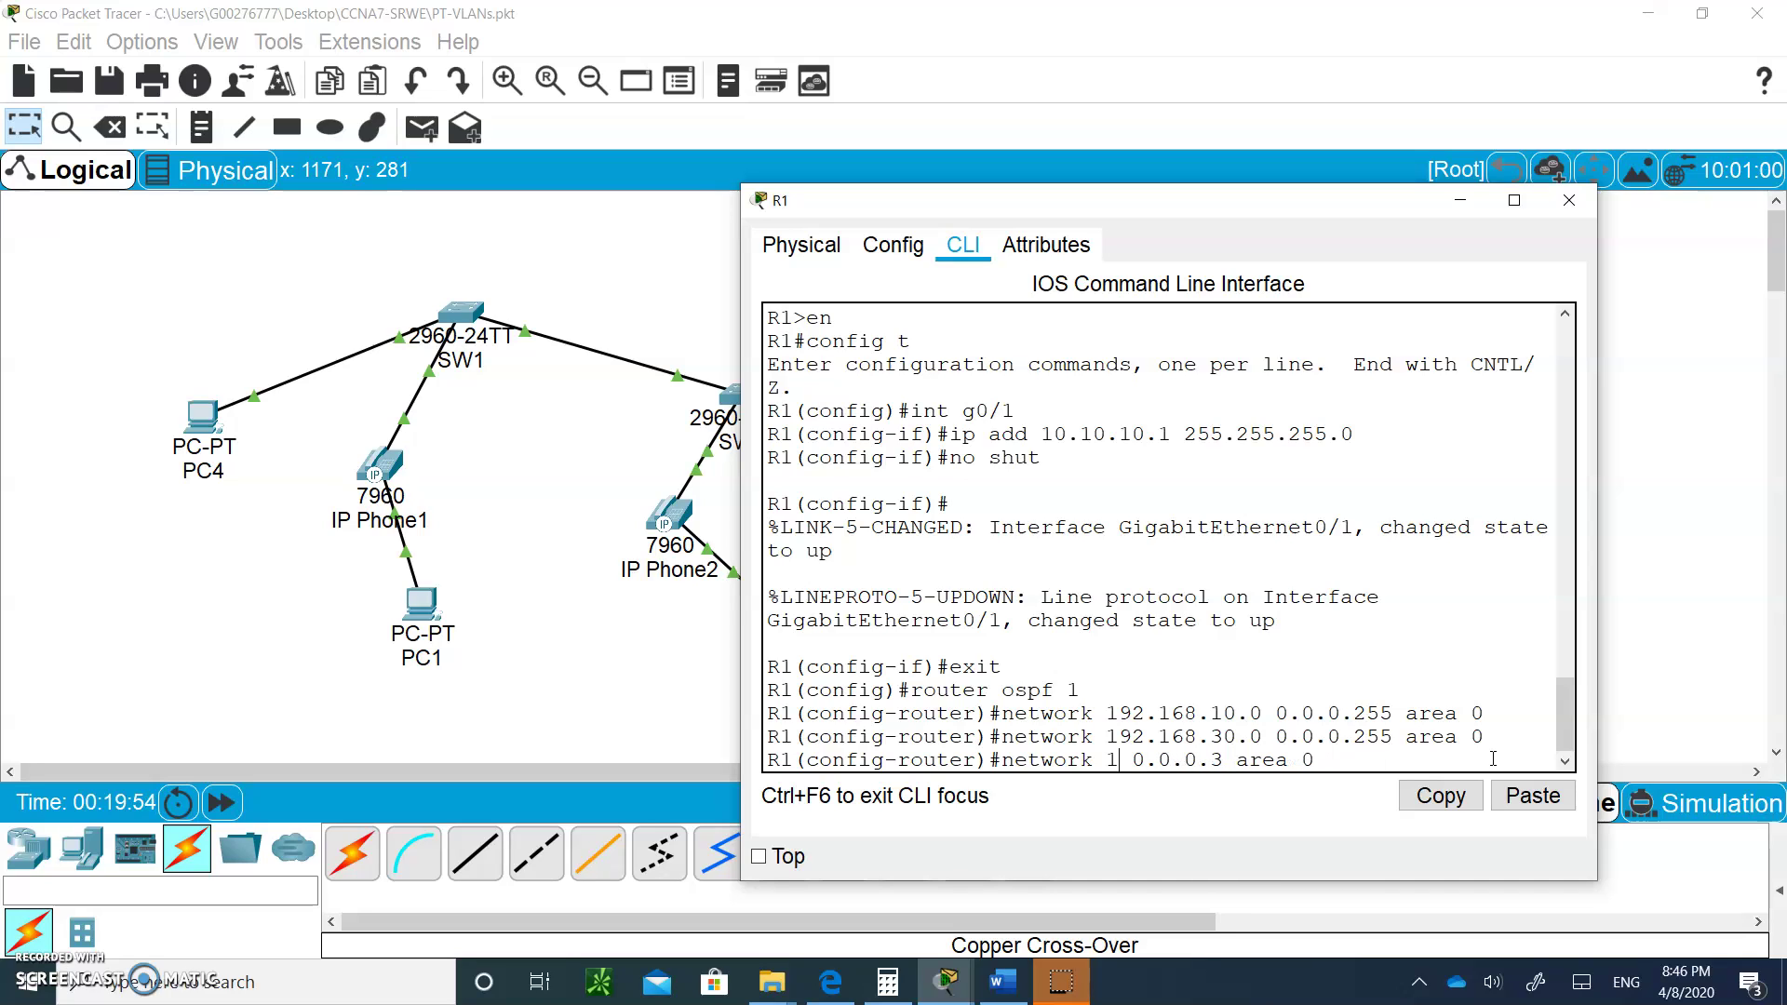
{"action": "type", "text": "0.19"}
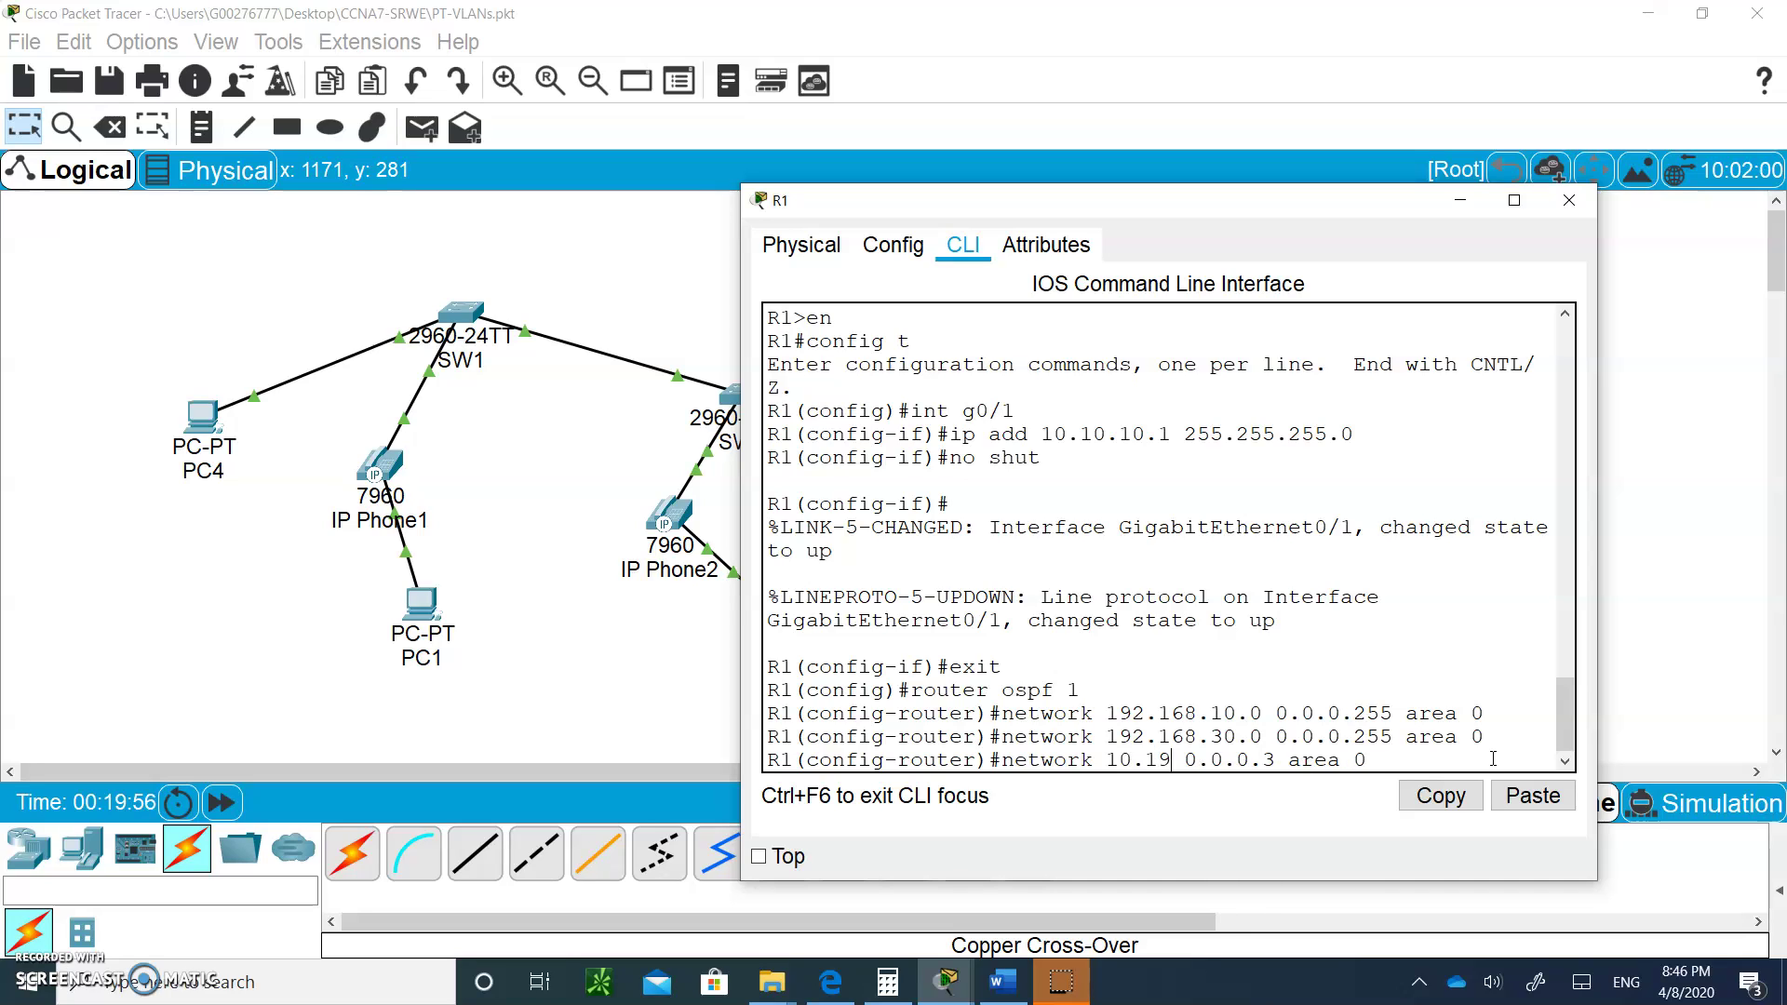
{"action": "key", "text": "BackSpace"}
{"action": "type", "text": "0."}
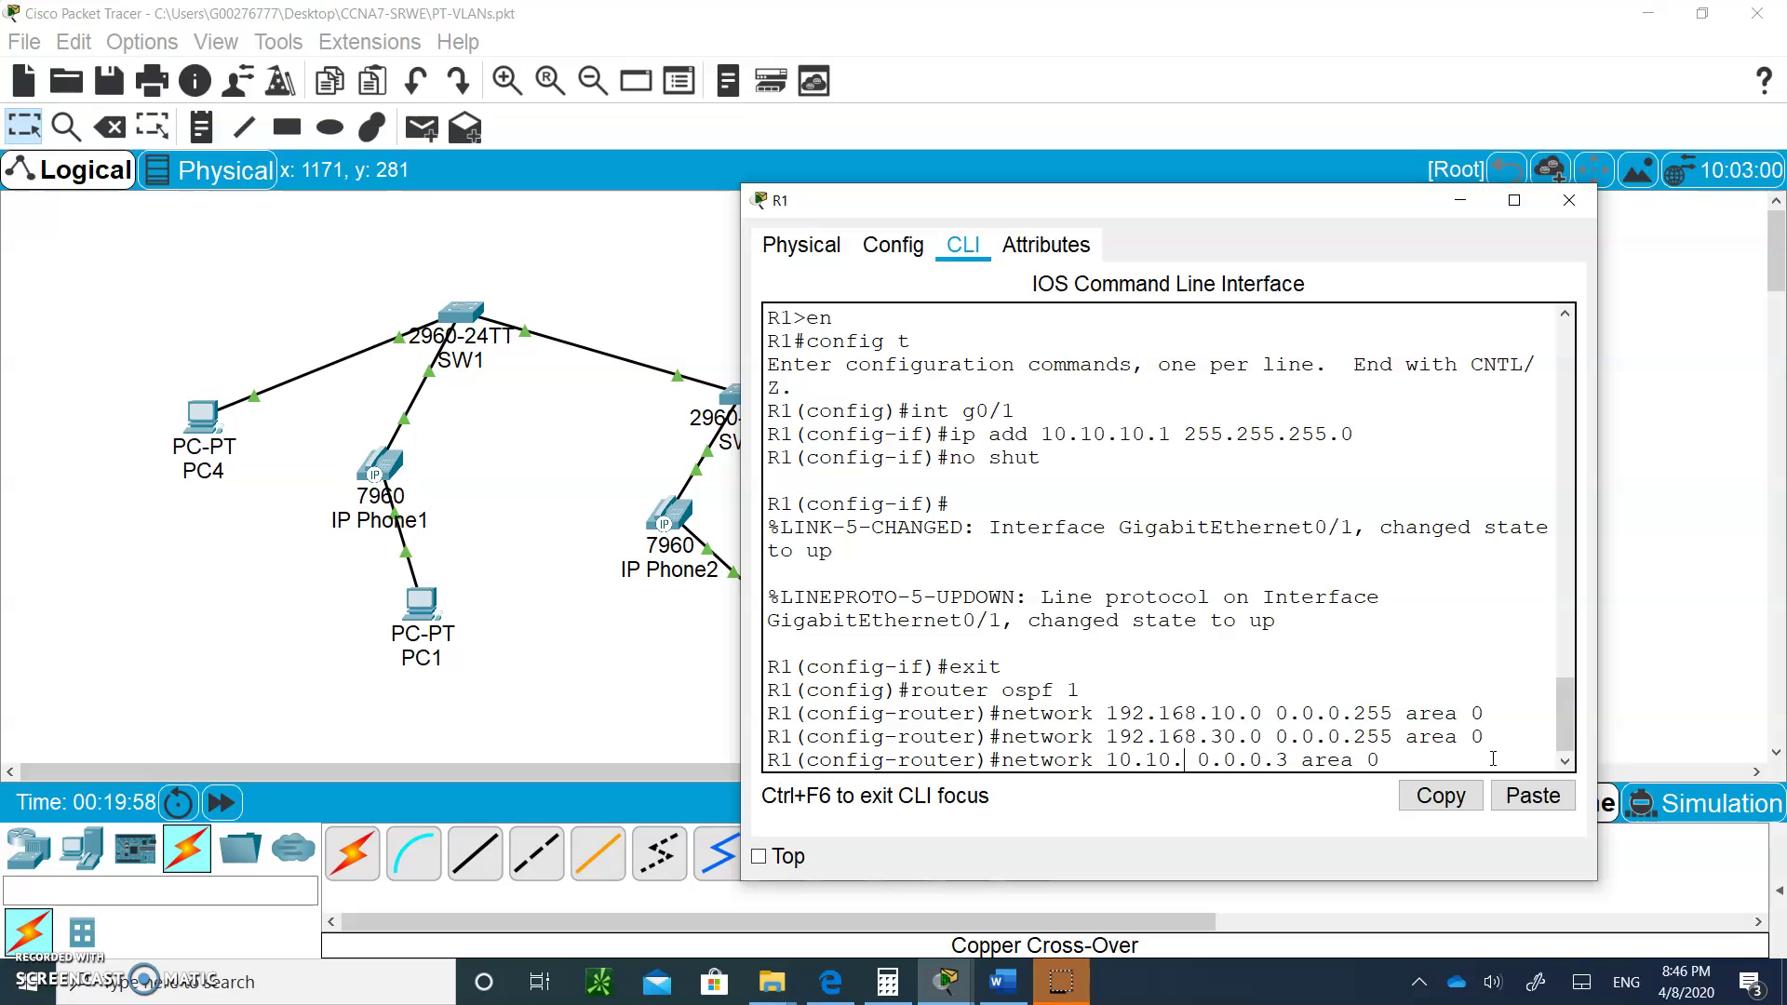
{"action": "type", "text": "10.0"}
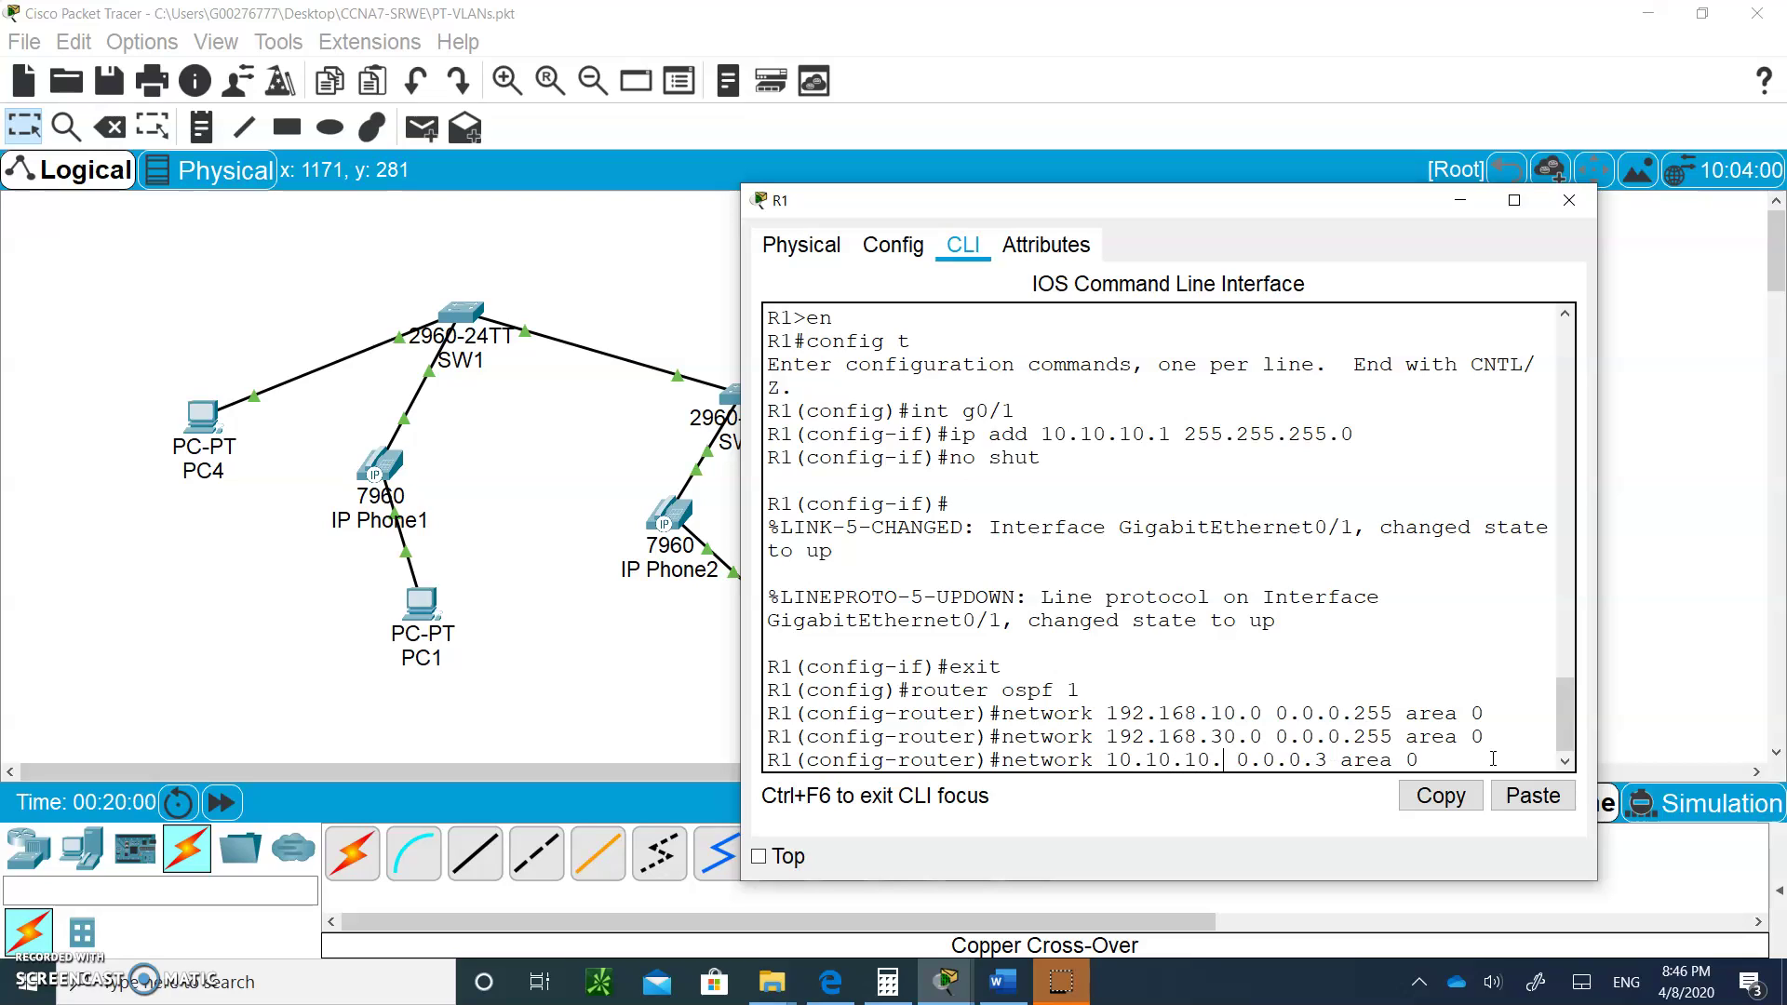
{"action": "key", "text": "Return"}
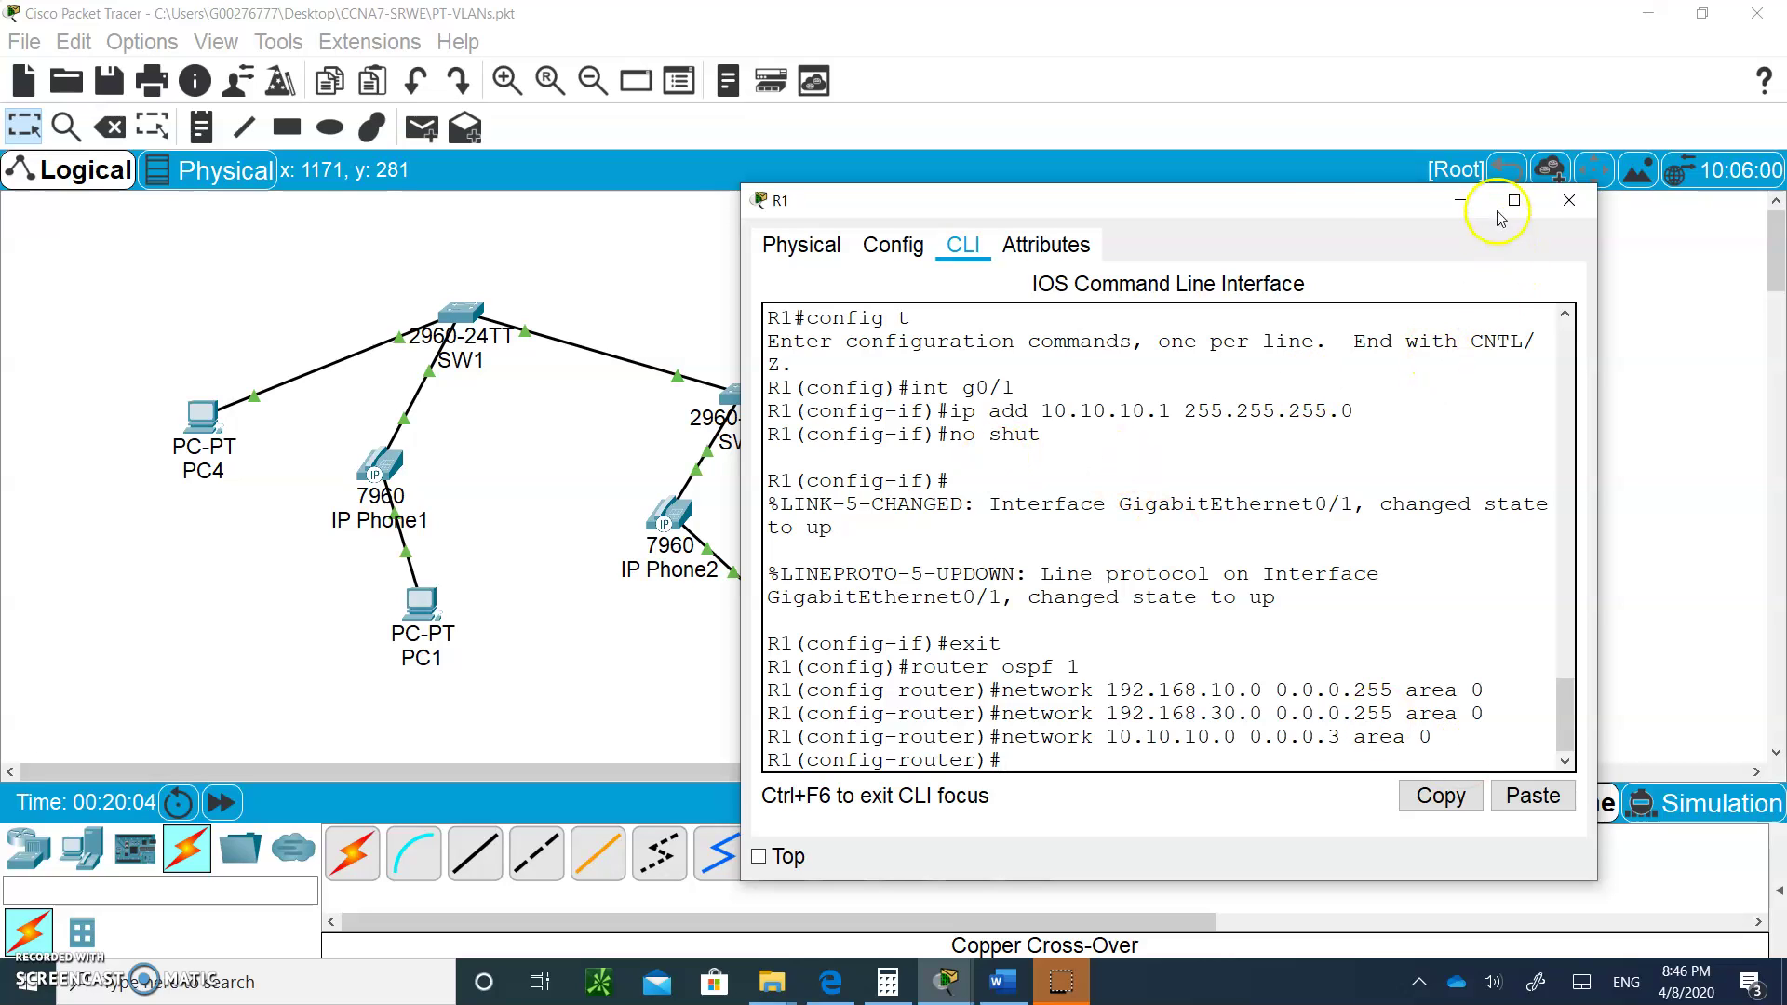
{"action": "left_click_drag", "start_coordinate": [1326, 208], "coordinate": [1352, 506]}
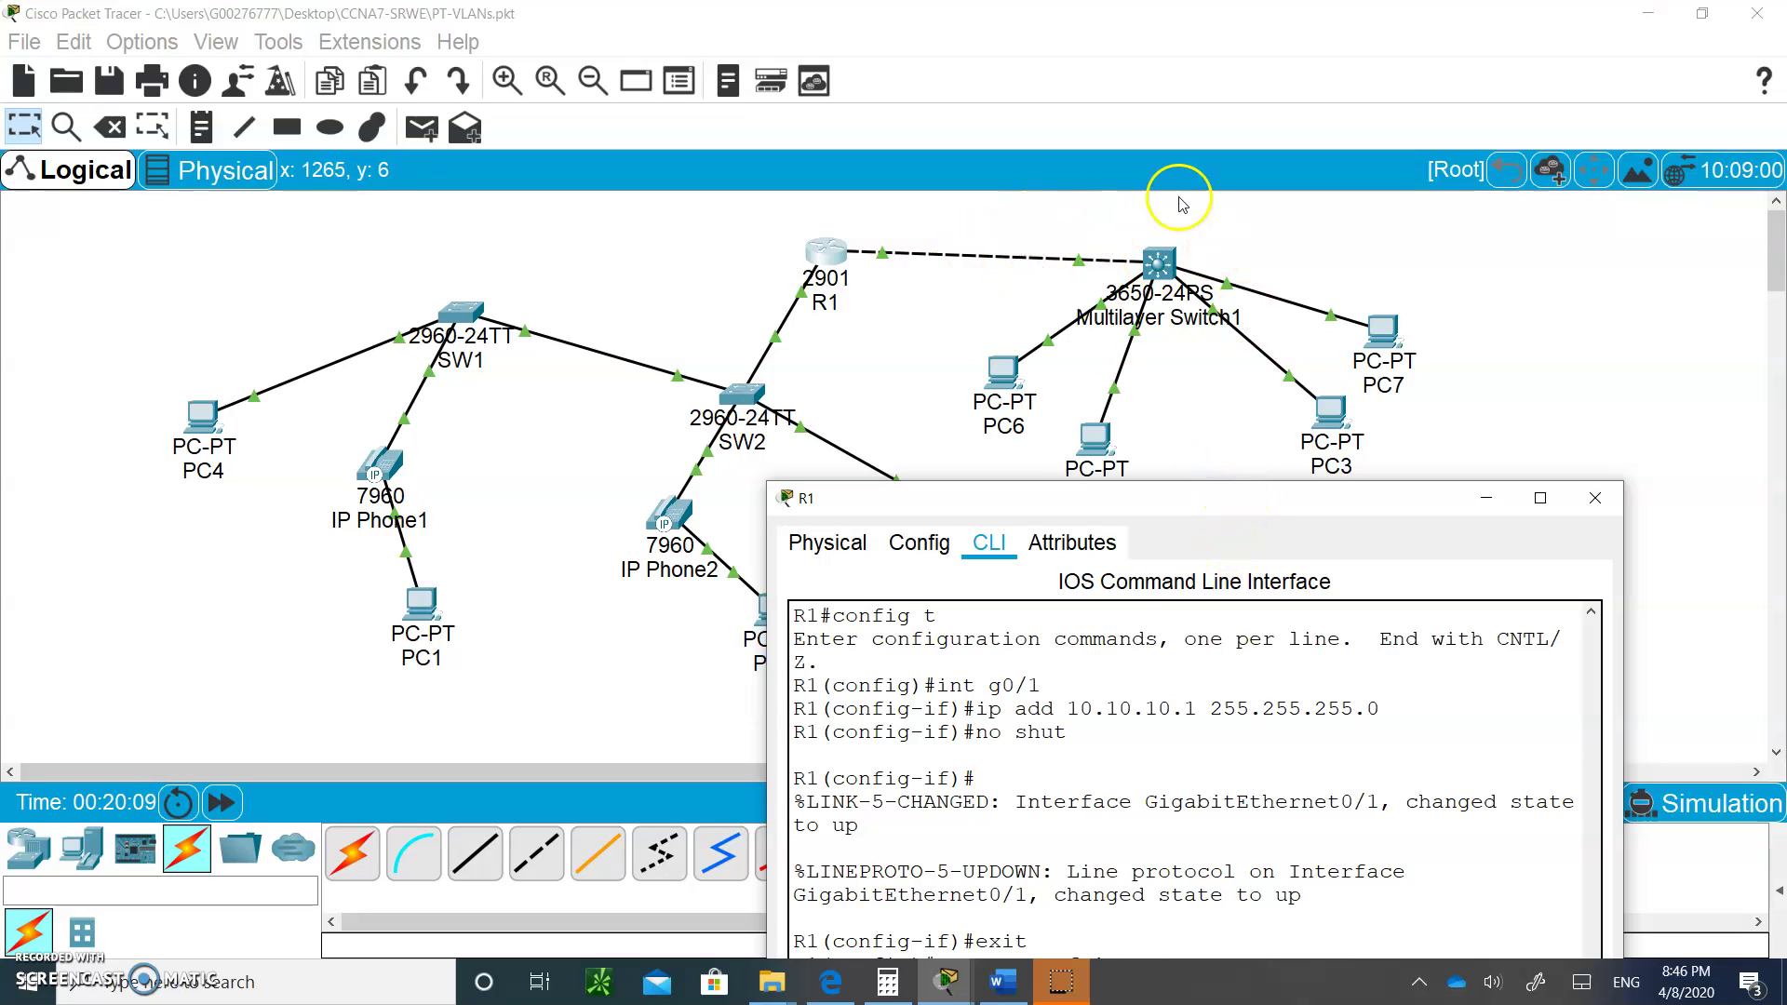
Step: Run 'sh ip route' on Multilayer Switch1 and highlight the OSPF routes 192.168.10.0 and 192.168.30.0
{"action": "left_click_drag", "start_coordinate": [1248, 499], "coordinate": [1266, 249]}
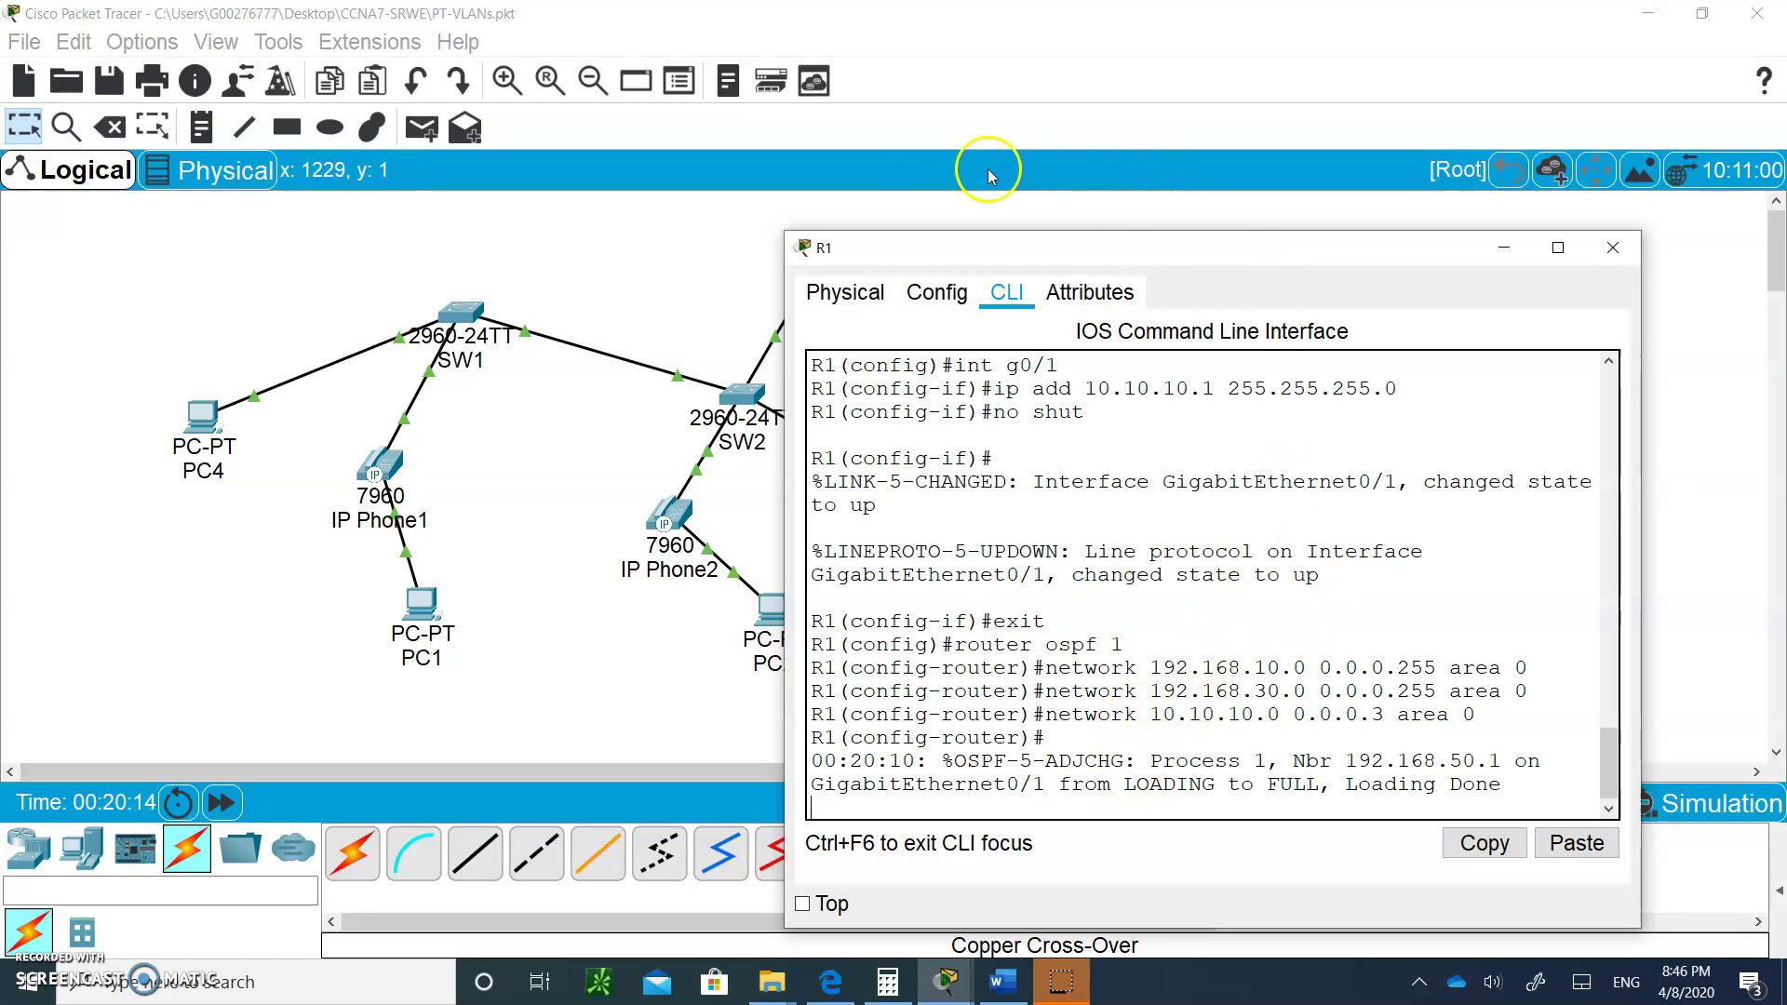
{"action": "left_click_drag", "start_coordinate": [1258, 251], "coordinate": [1192, 501]}
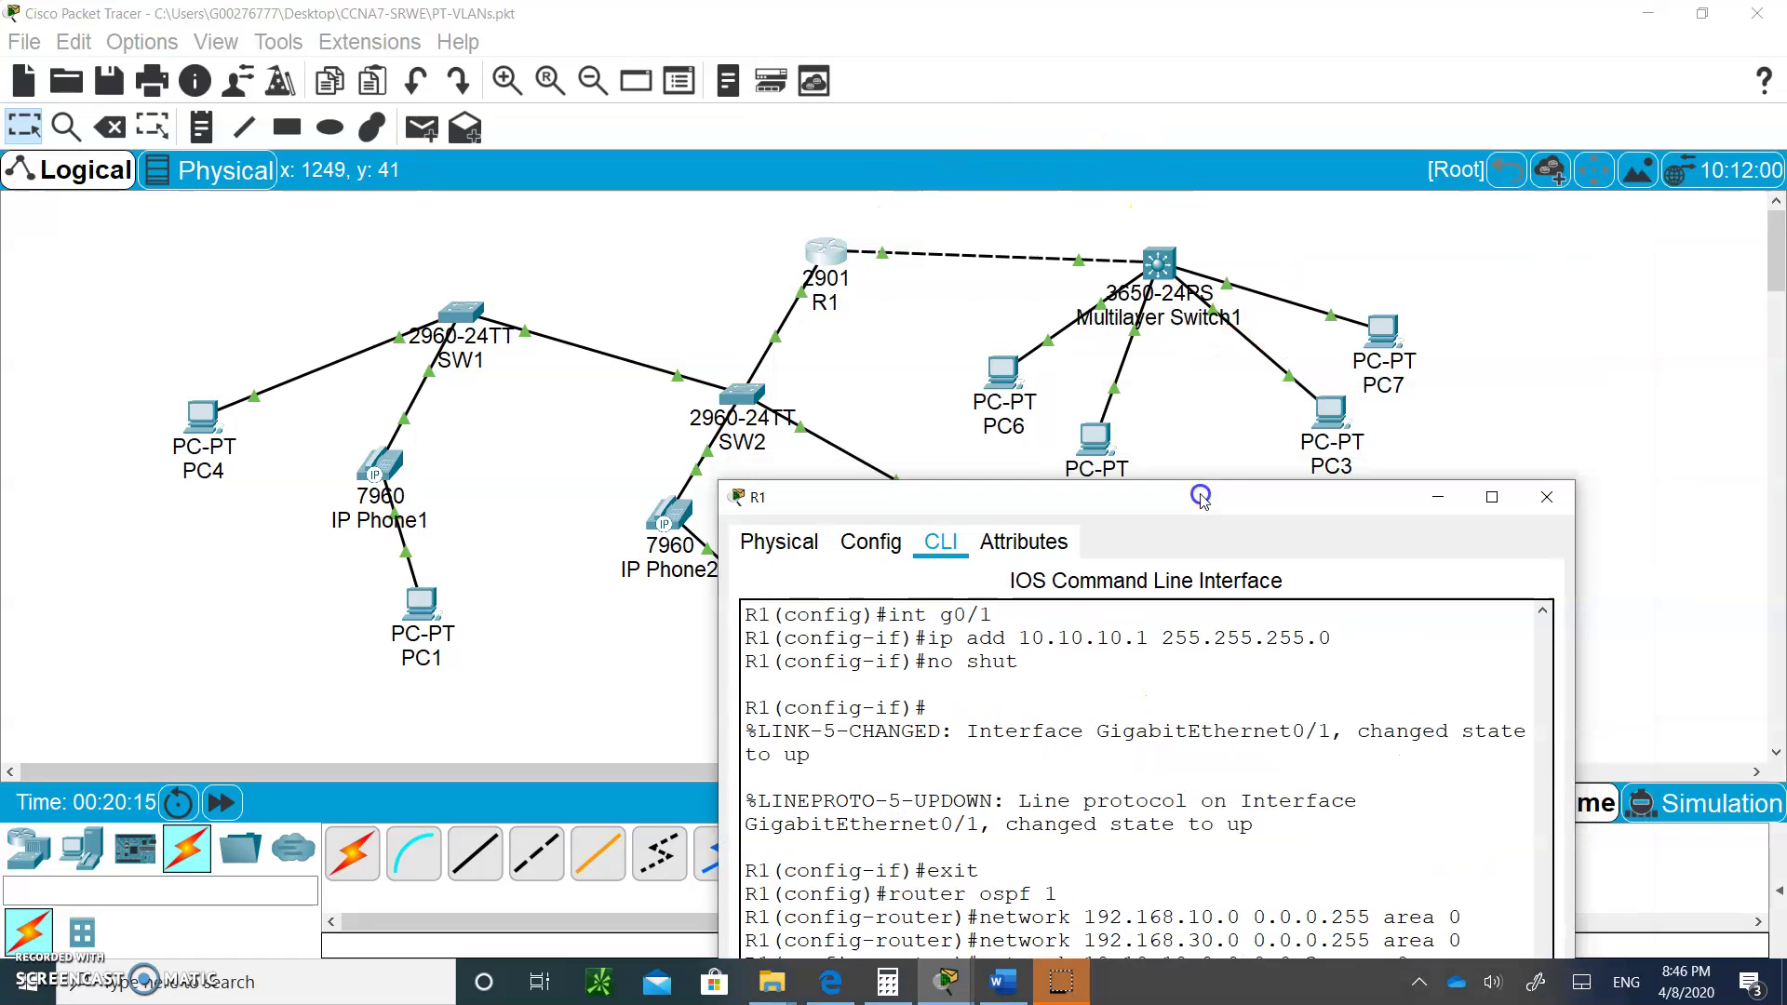
{"action": "left_click", "coordinate": [1159, 256]}
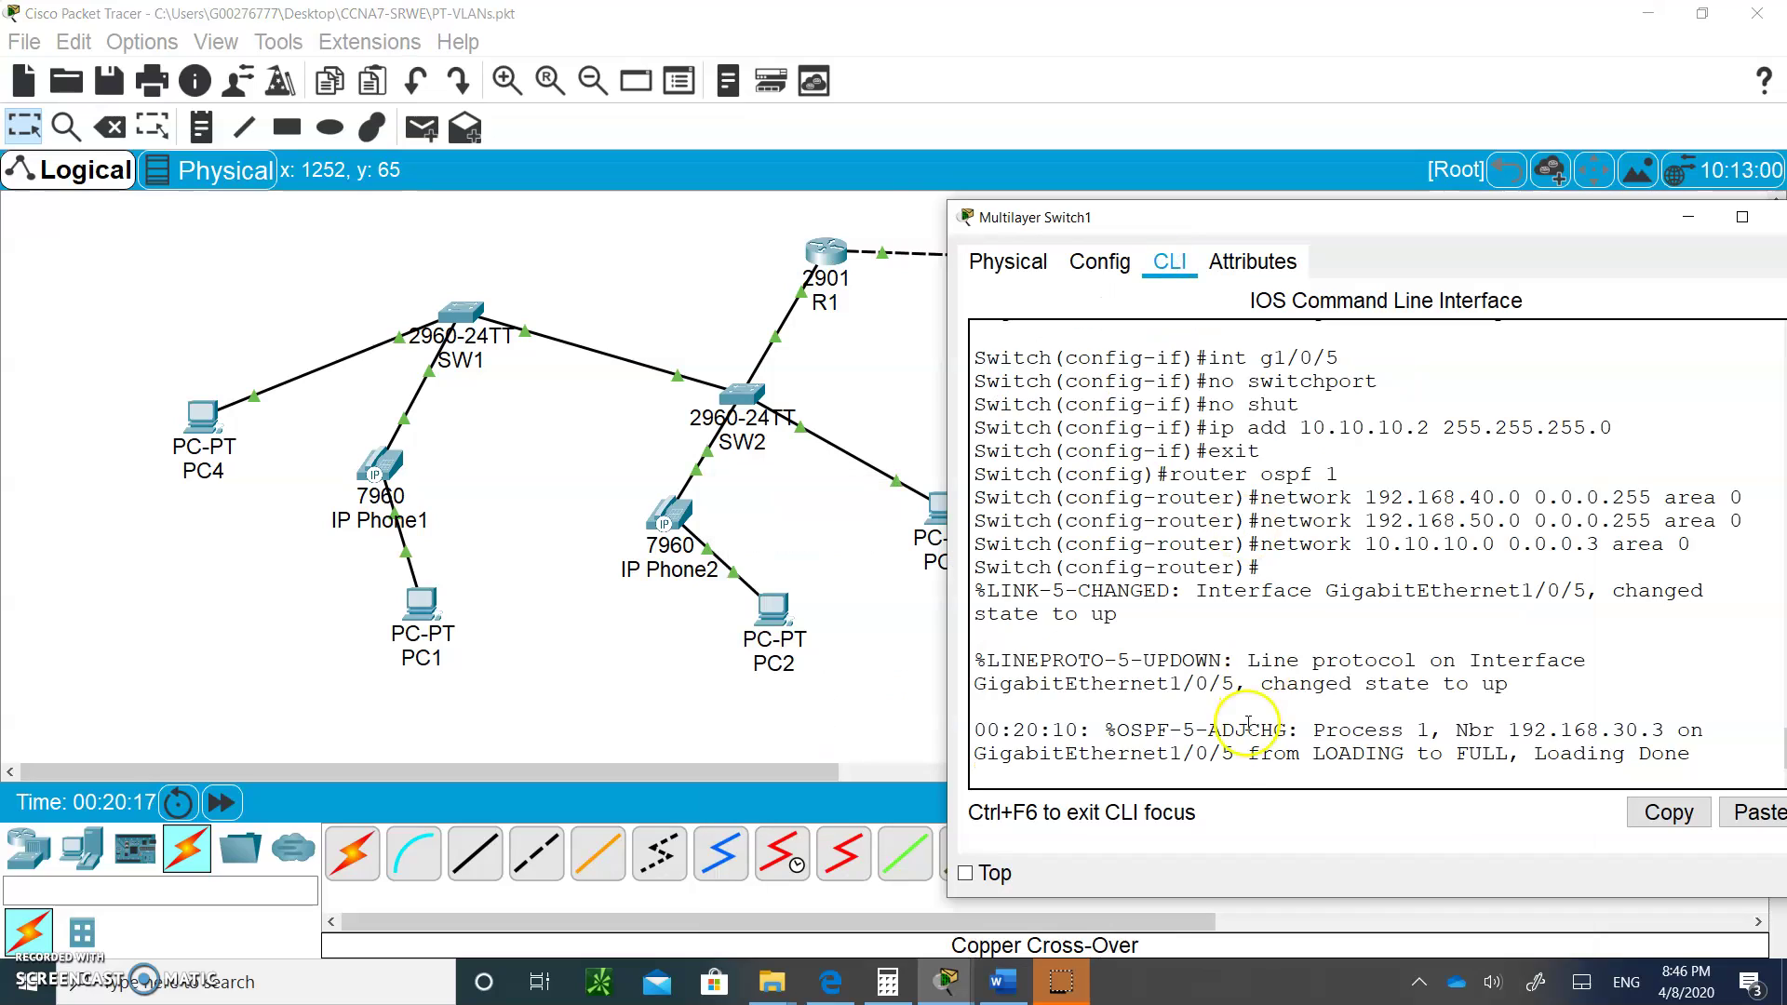
{"action": "key", "text": "Return"}
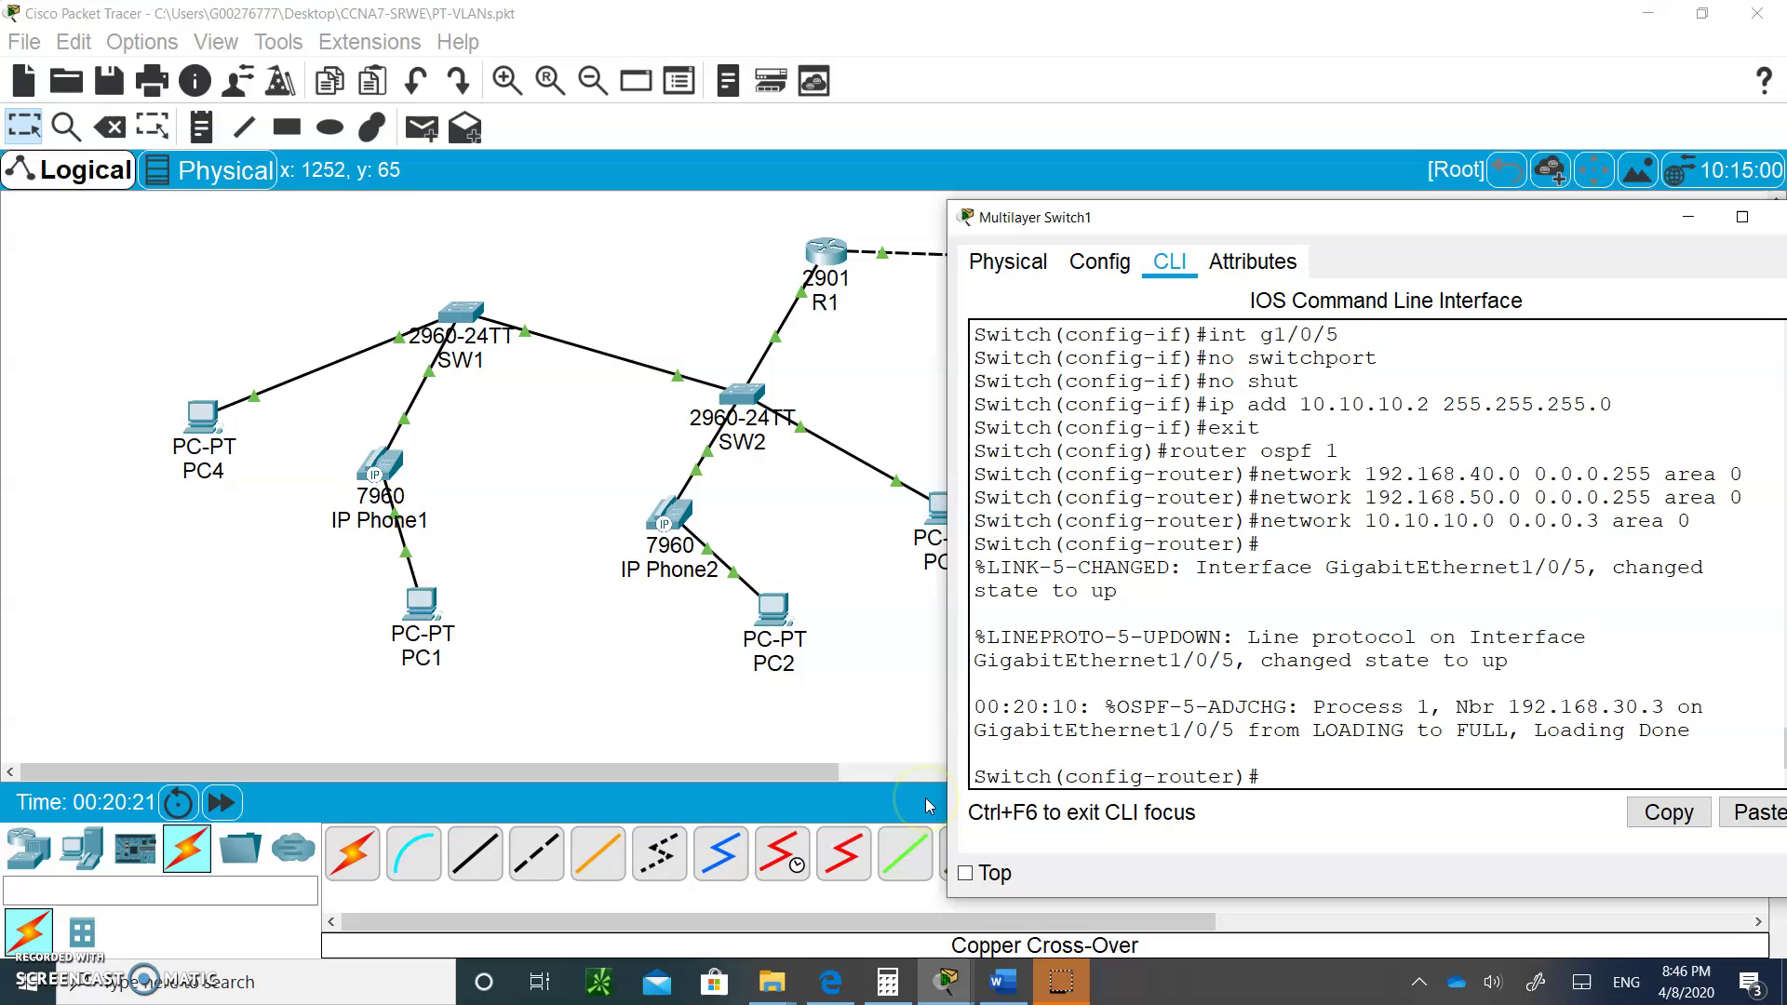
{"action": "key", "text": "ctrl+z"}
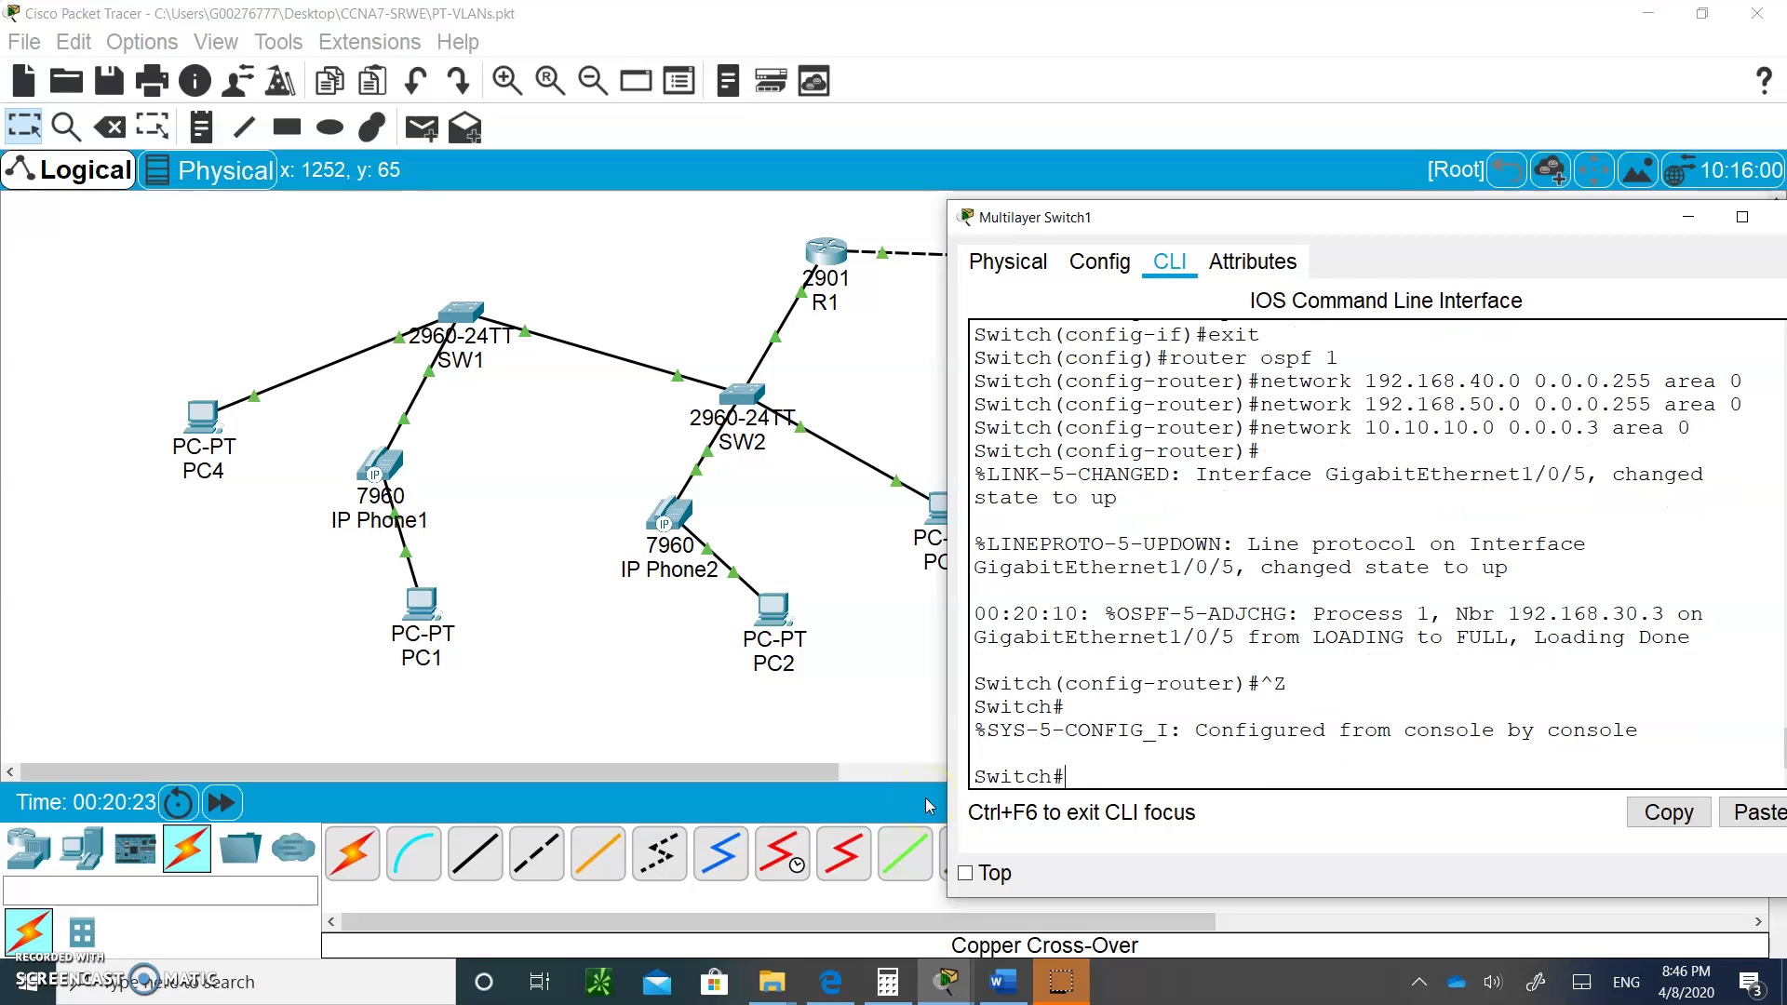
{"action": "type", "text": "sh ip route"}
{"action": "key", "text": "Return"}
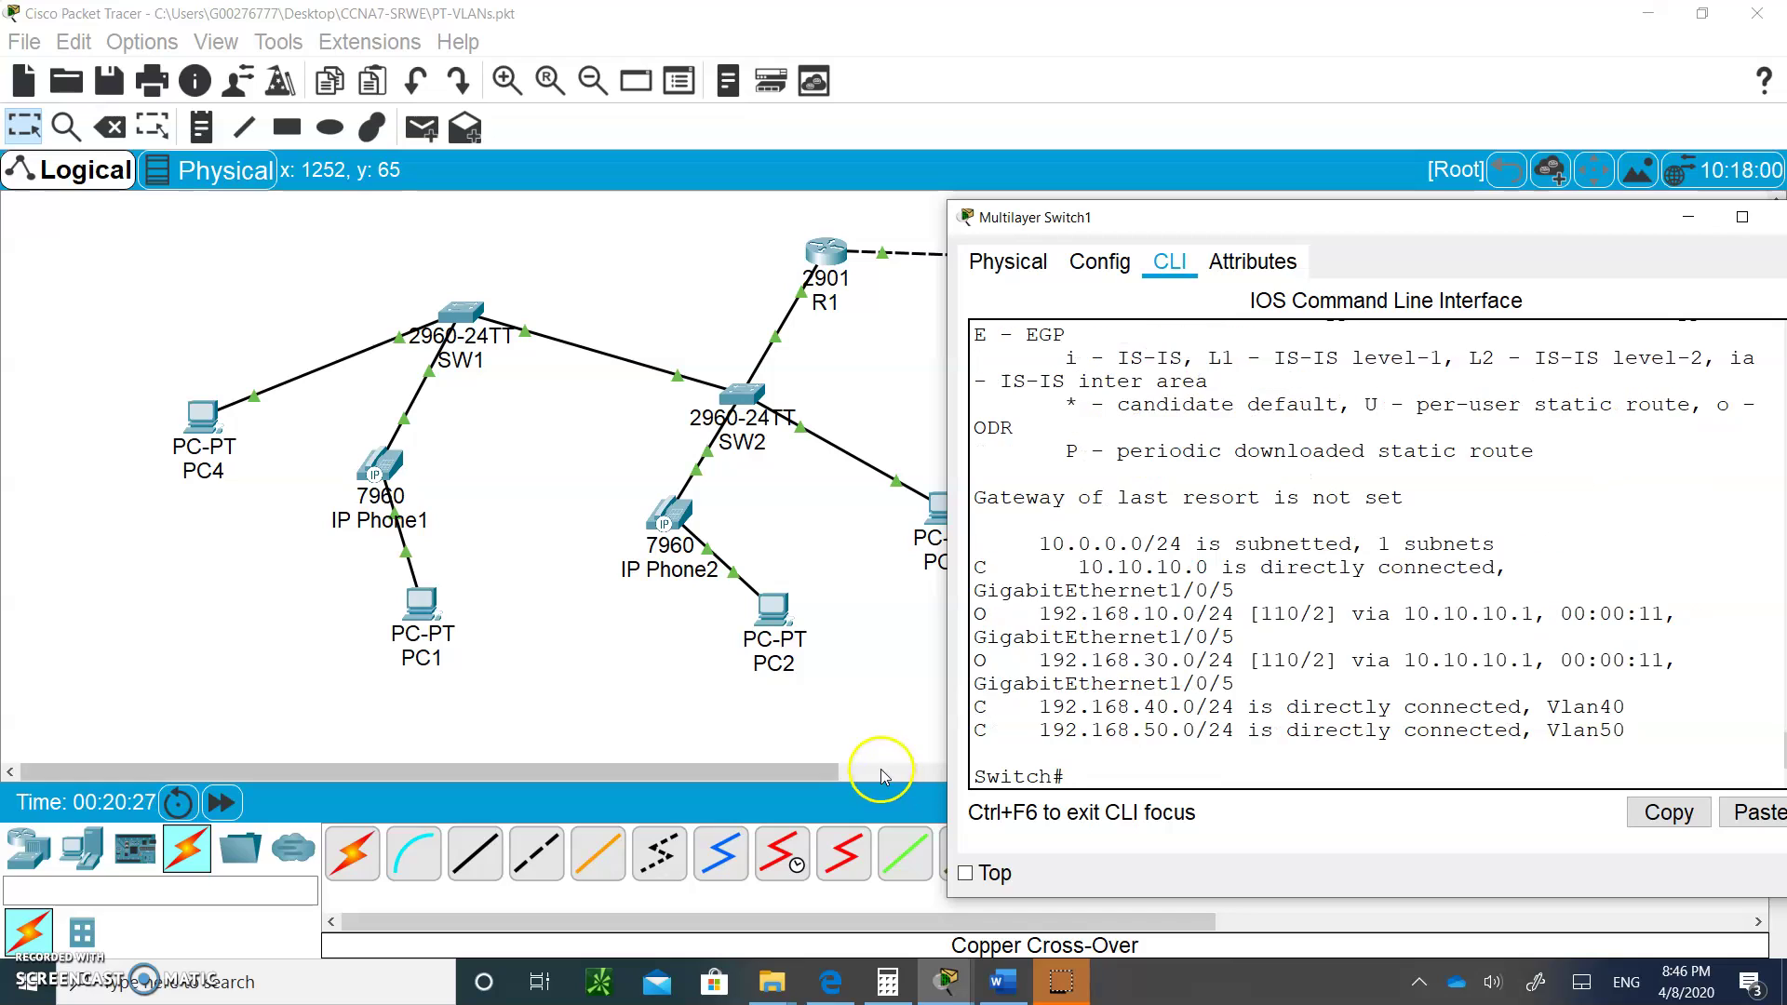
{"action": "left_click_drag", "start_coordinate": [943, 645], "coordinate": [626, 652]}
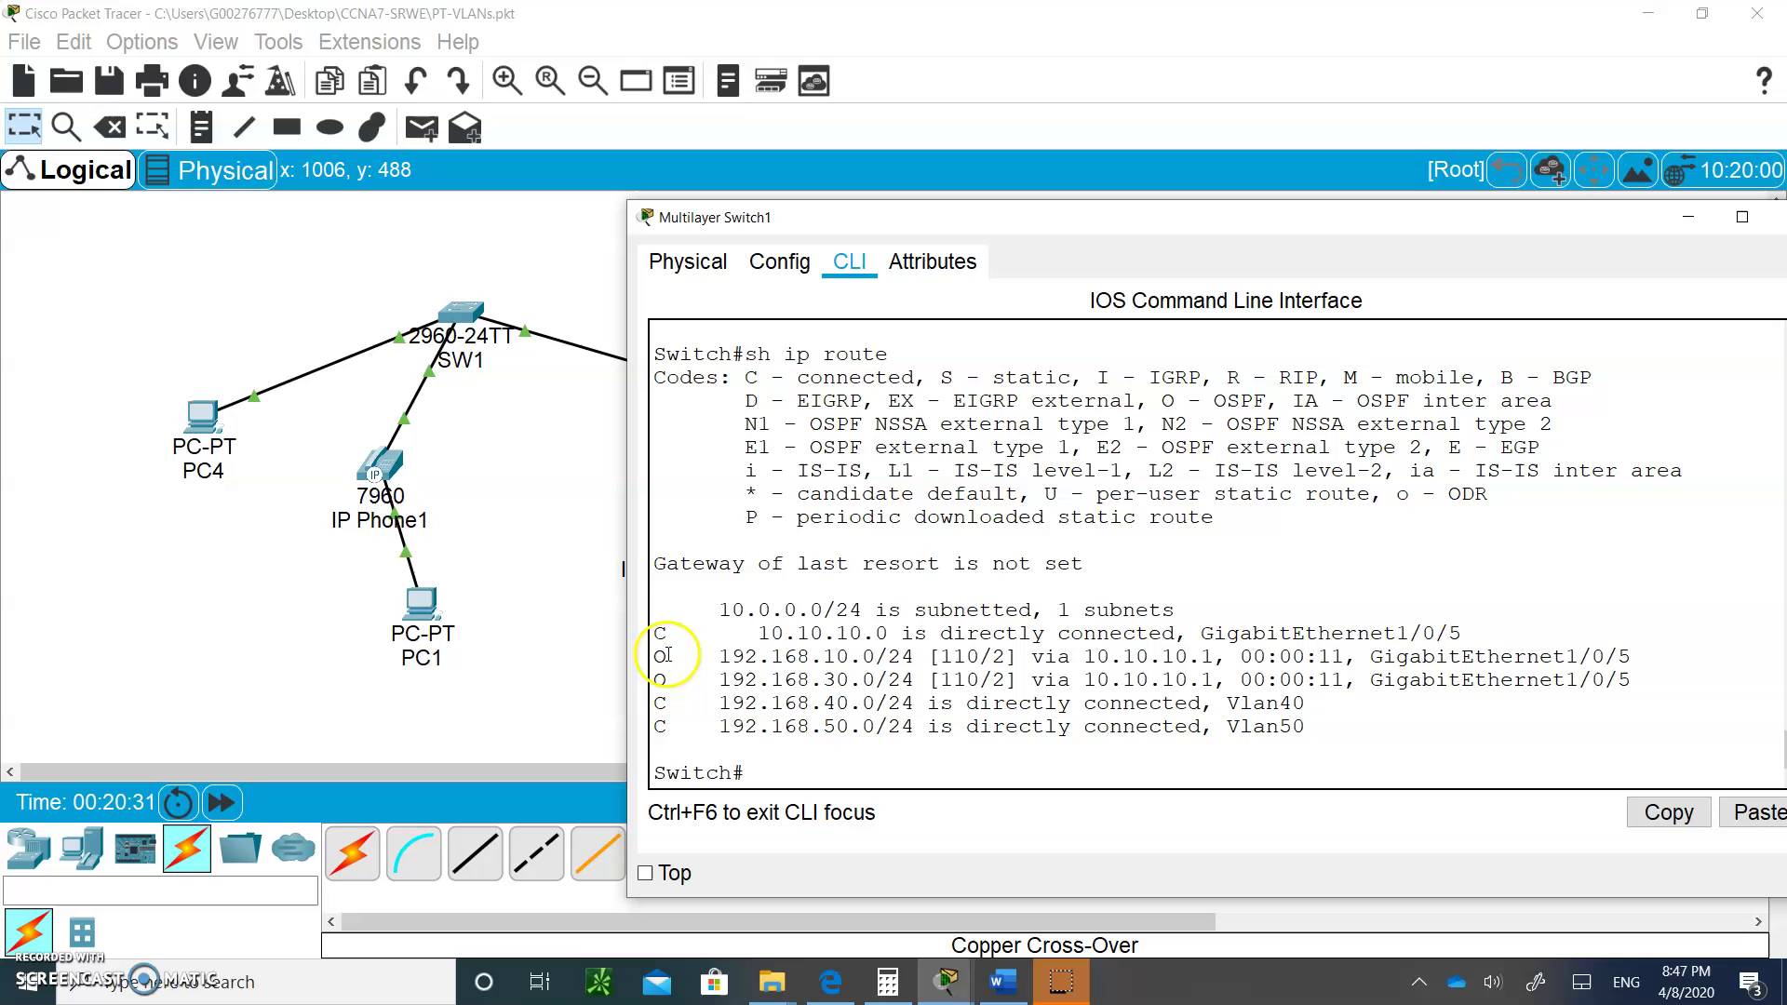
{"action": "left_click_drag", "start_coordinate": [717, 656], "coordinate": [868, 658]}
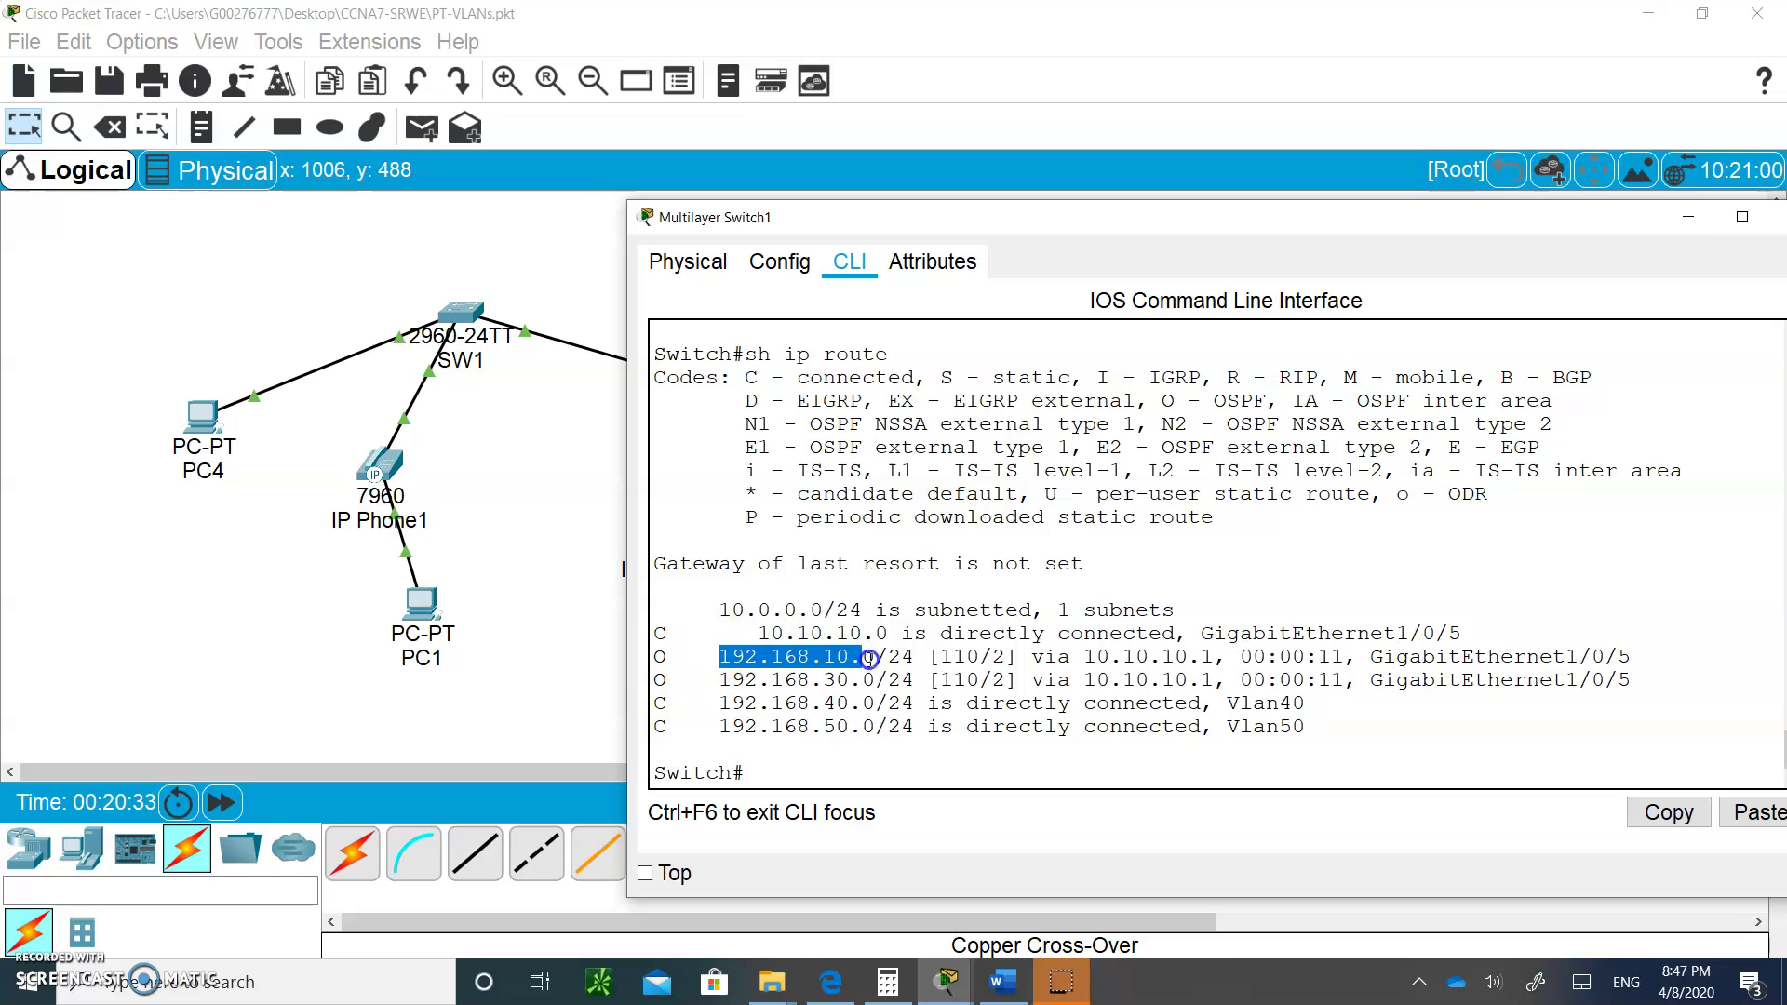
{"action": "left_click_drag", "start_coordinate": [749, 680], "coordinate": [871, 687]}
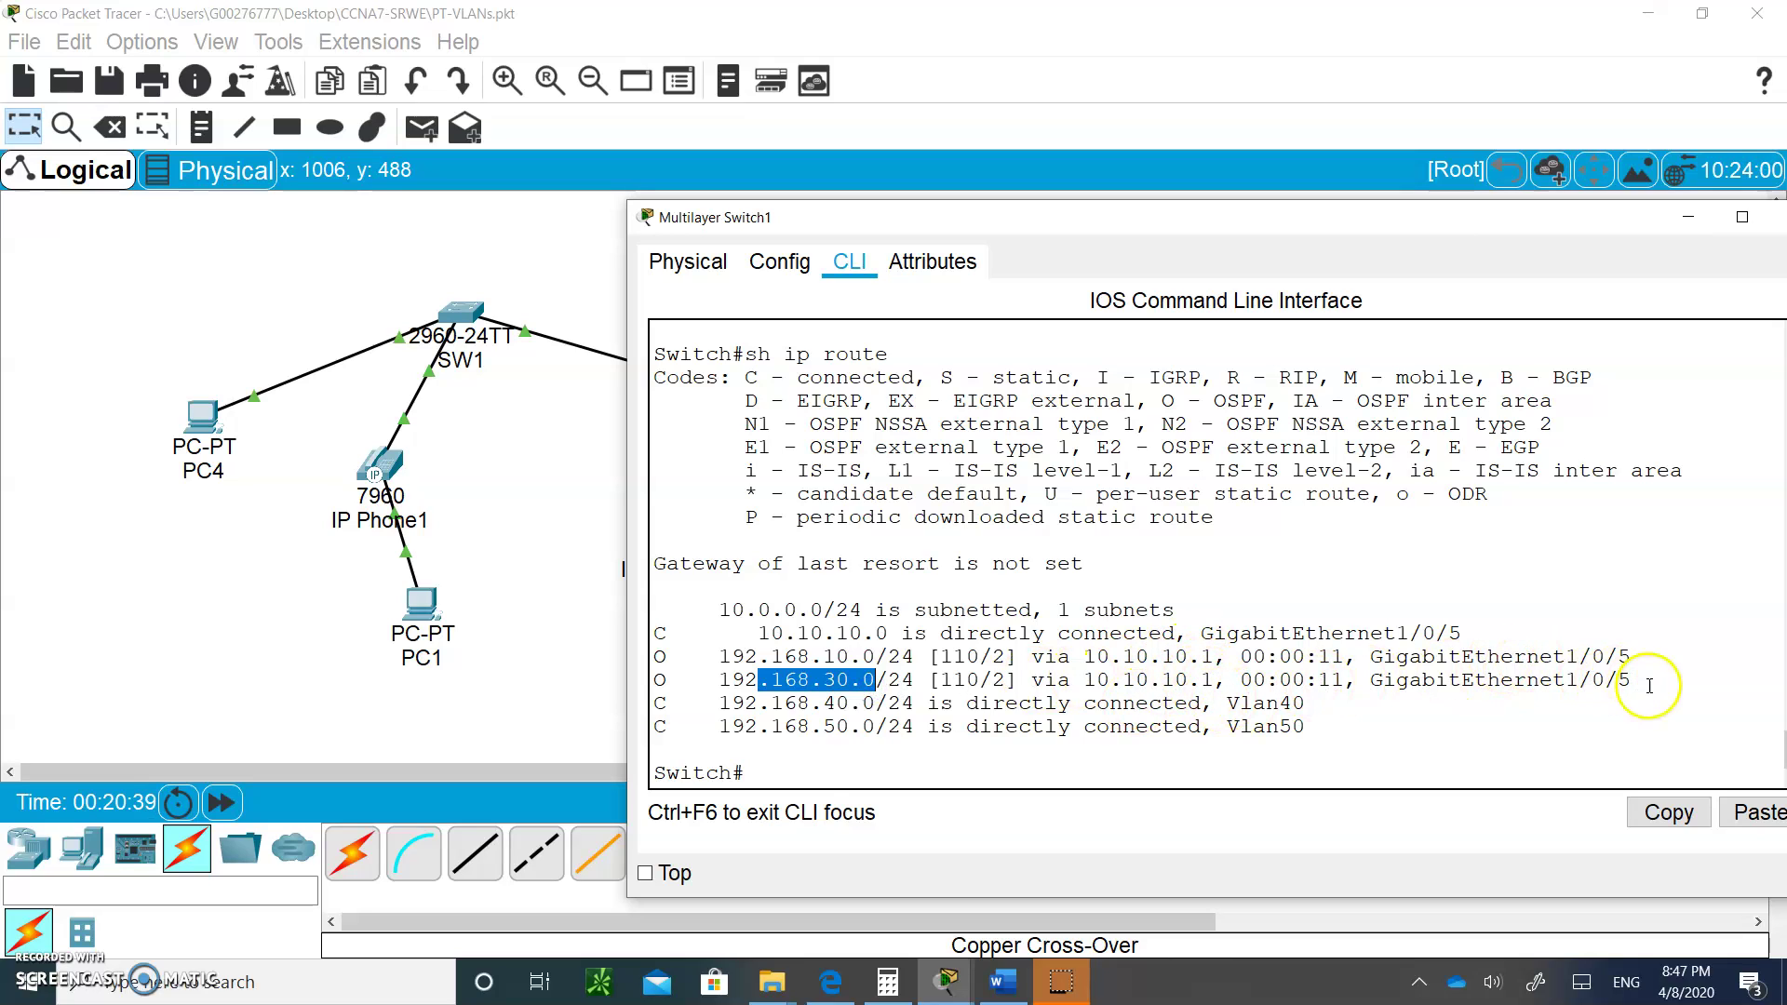
{"action": "left_click_drag", "start_coordinate": [1392, 208], "coordinate": [1433, 745]}
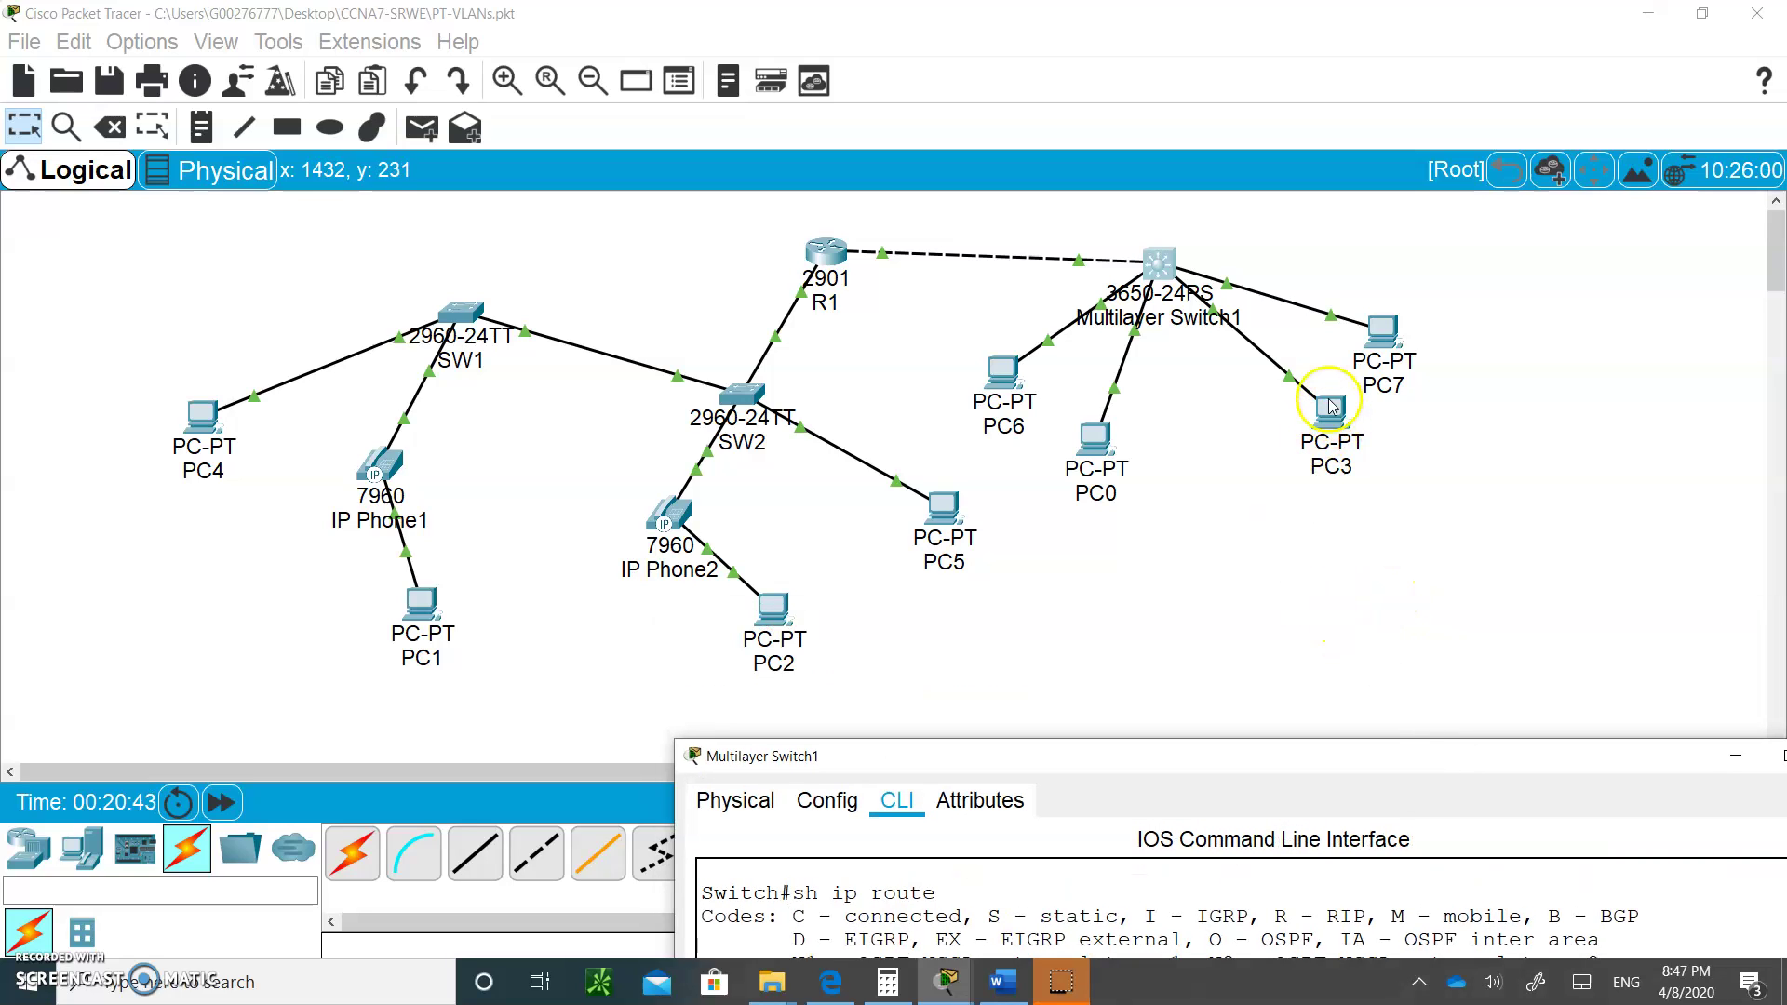
Step: Open PC0's Command Prompt and review the ping result for 192.168.50.2
{"action": "left_click", "coordinate": [1093, 437]}
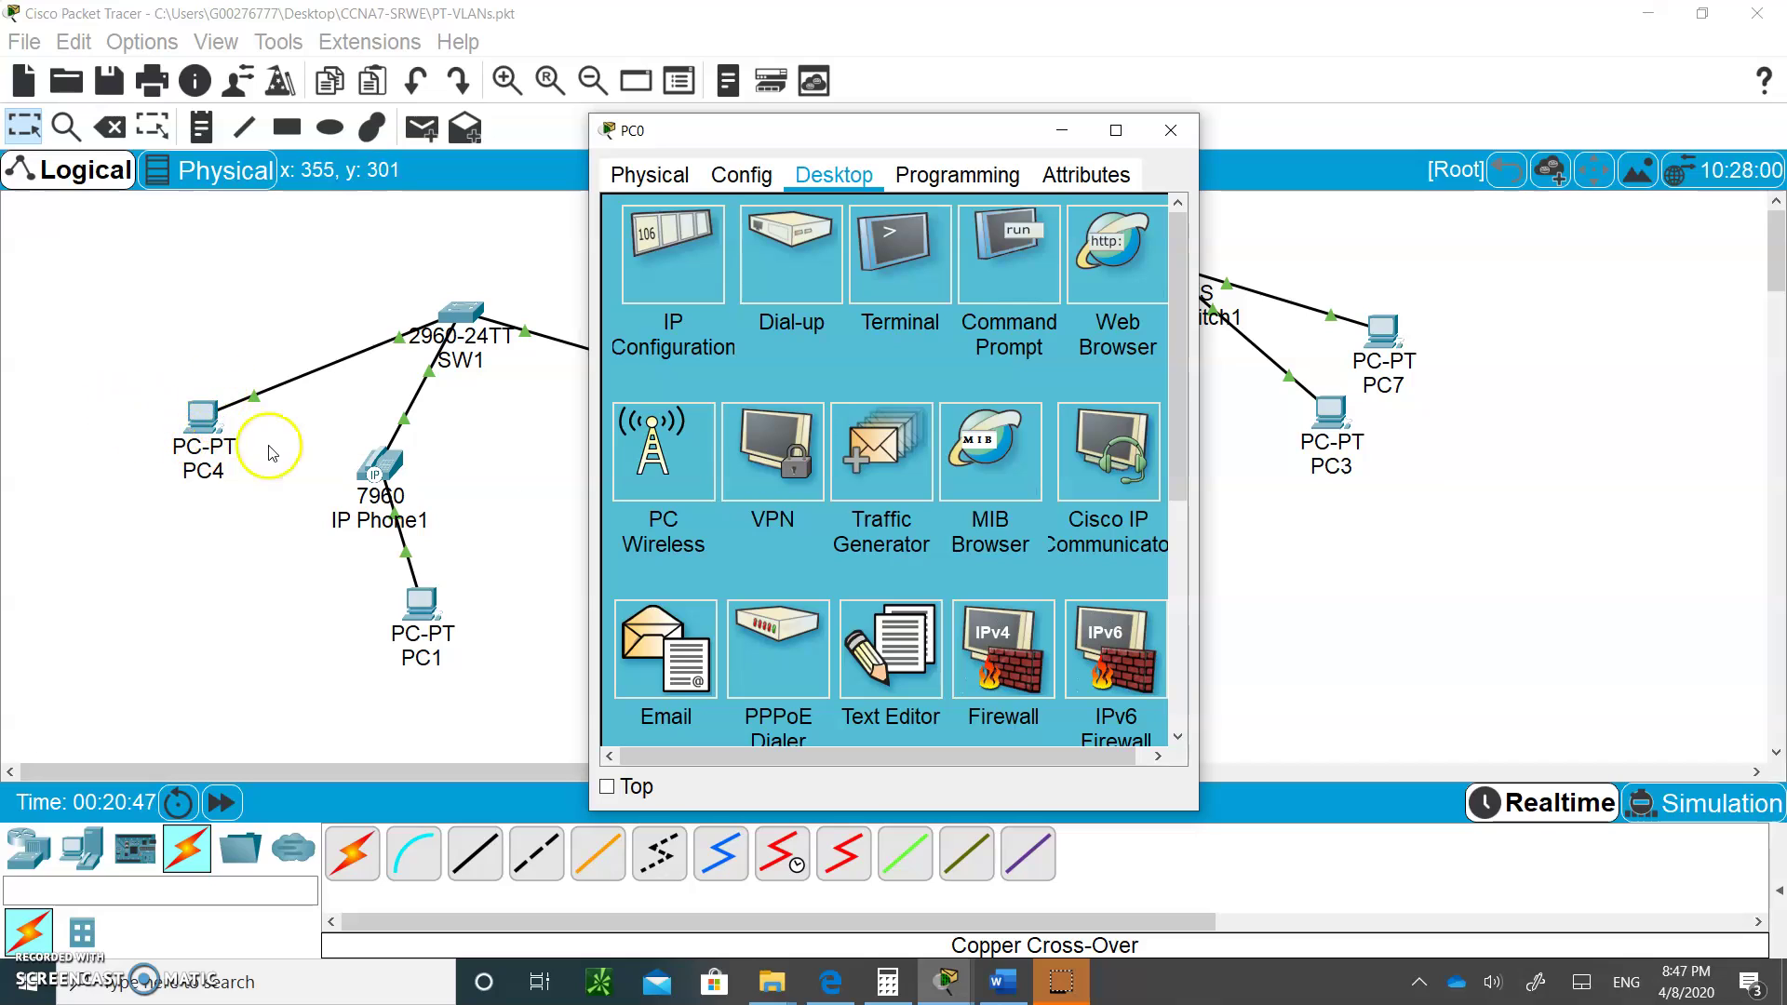
{"action": "left_click", "coordinate": [1007, 268]}
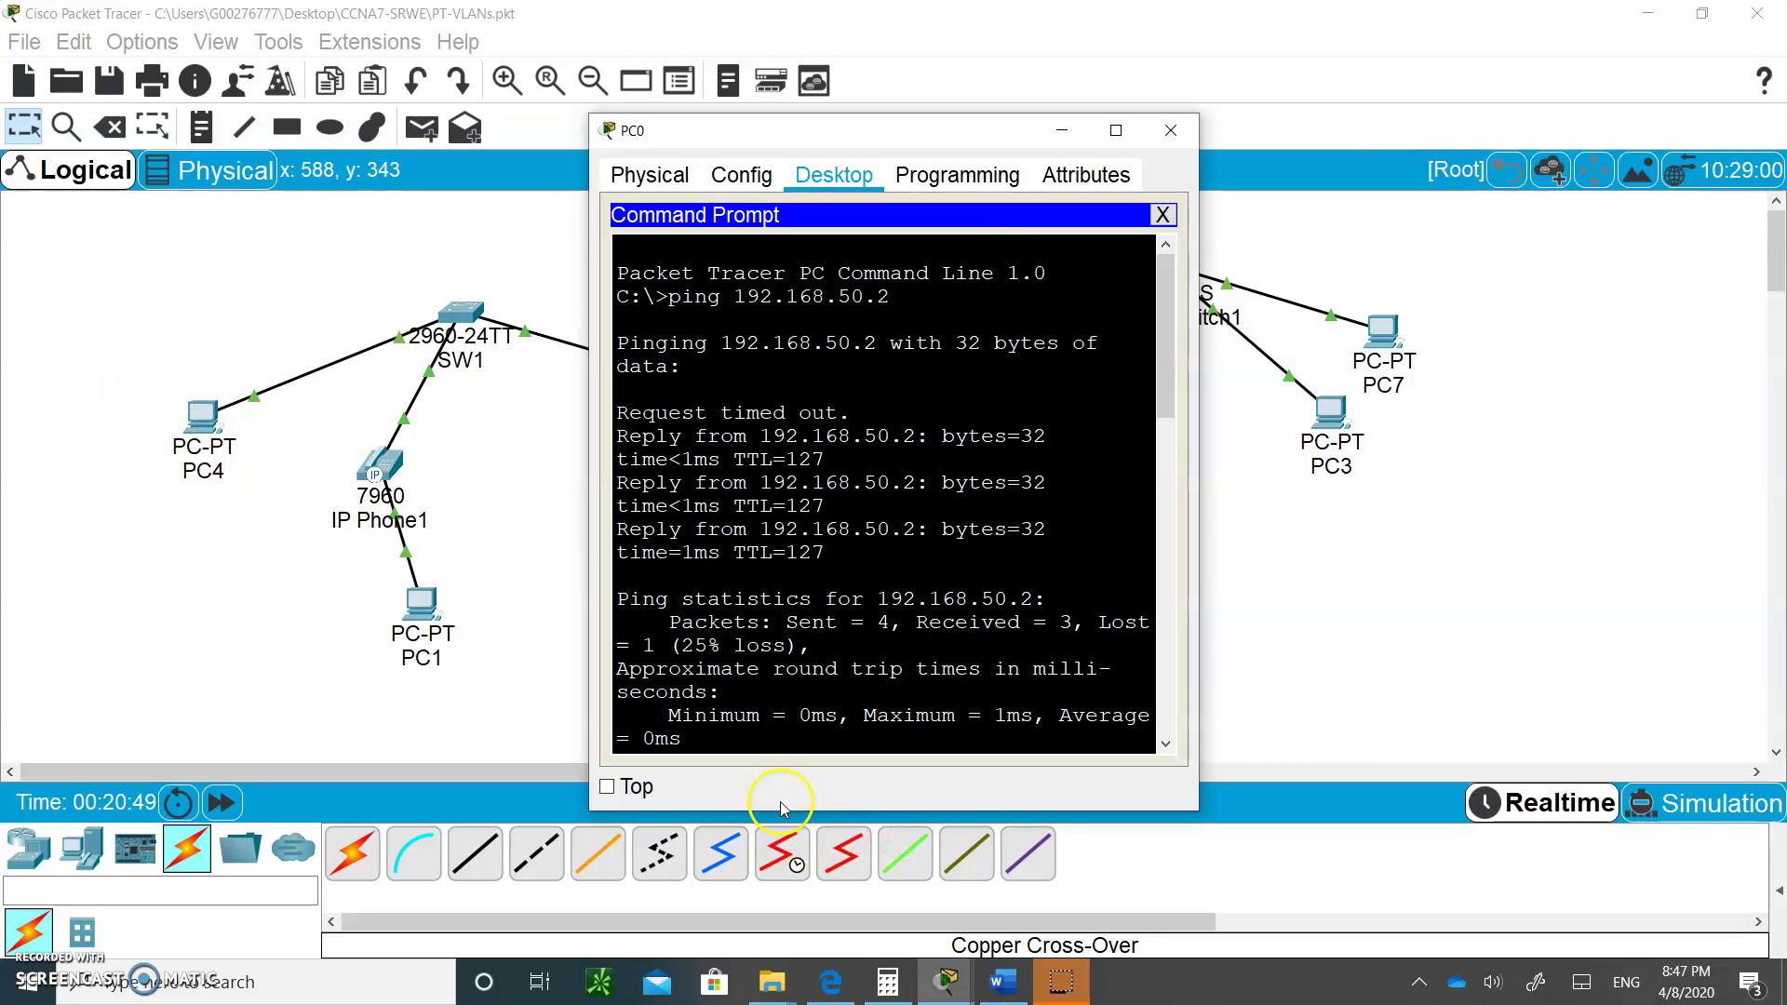
{"action": "left_click_drag", "start_coordinate": [1200, 465], "coordinate": [1534, 465]}
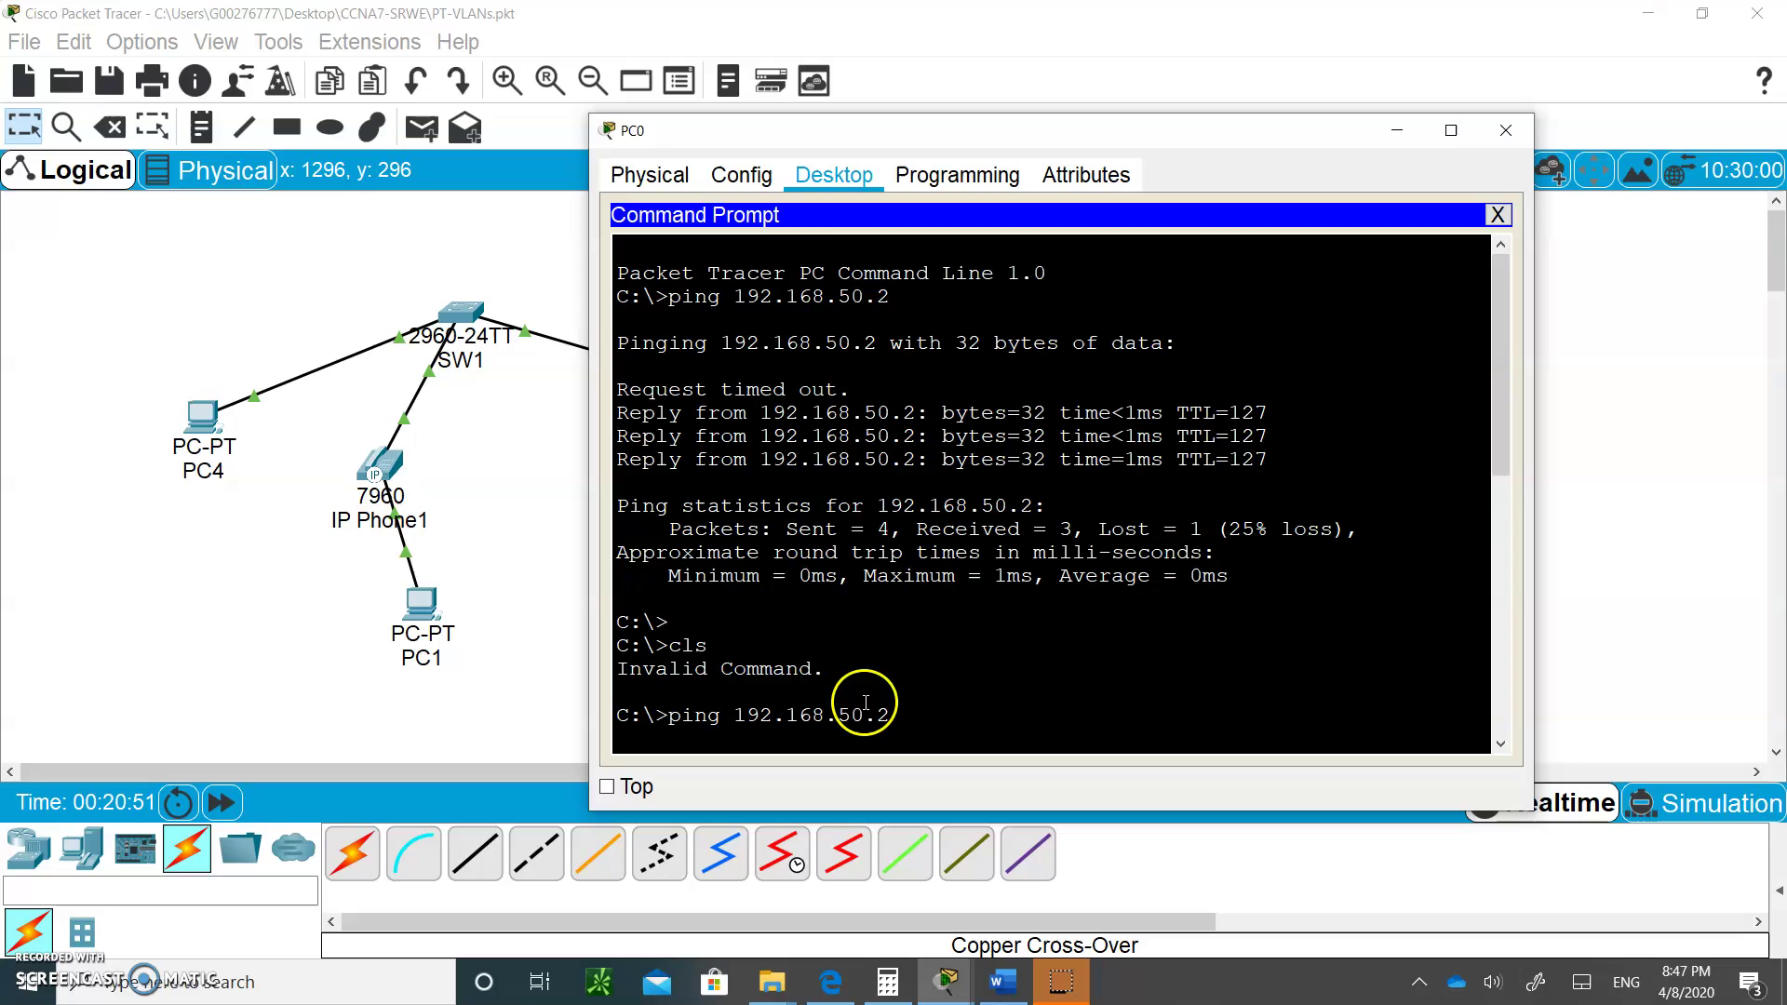
{"action": "key", "text": "Return"}
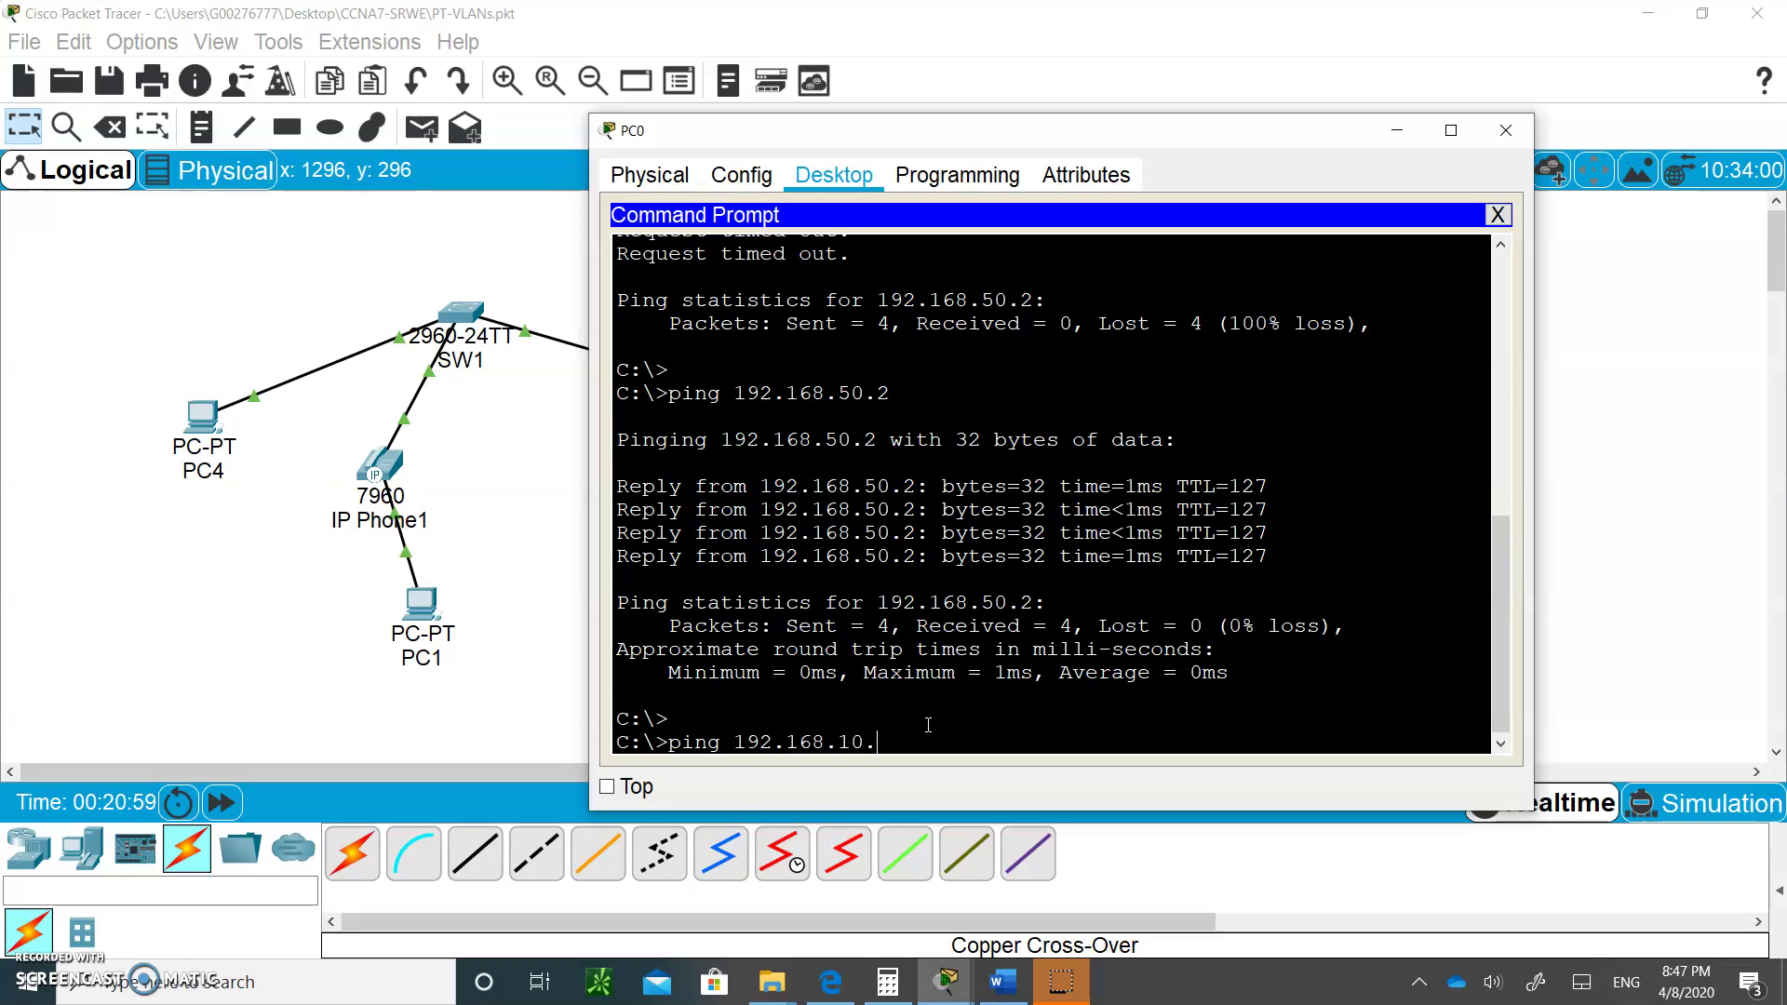
Step: Check PC4's IP Configuration and PC6's IP address and gateway
{"action": "left_click", "coordinate": [213, 428]}
{"action": "left_click", "coordinate": [813, 187]}
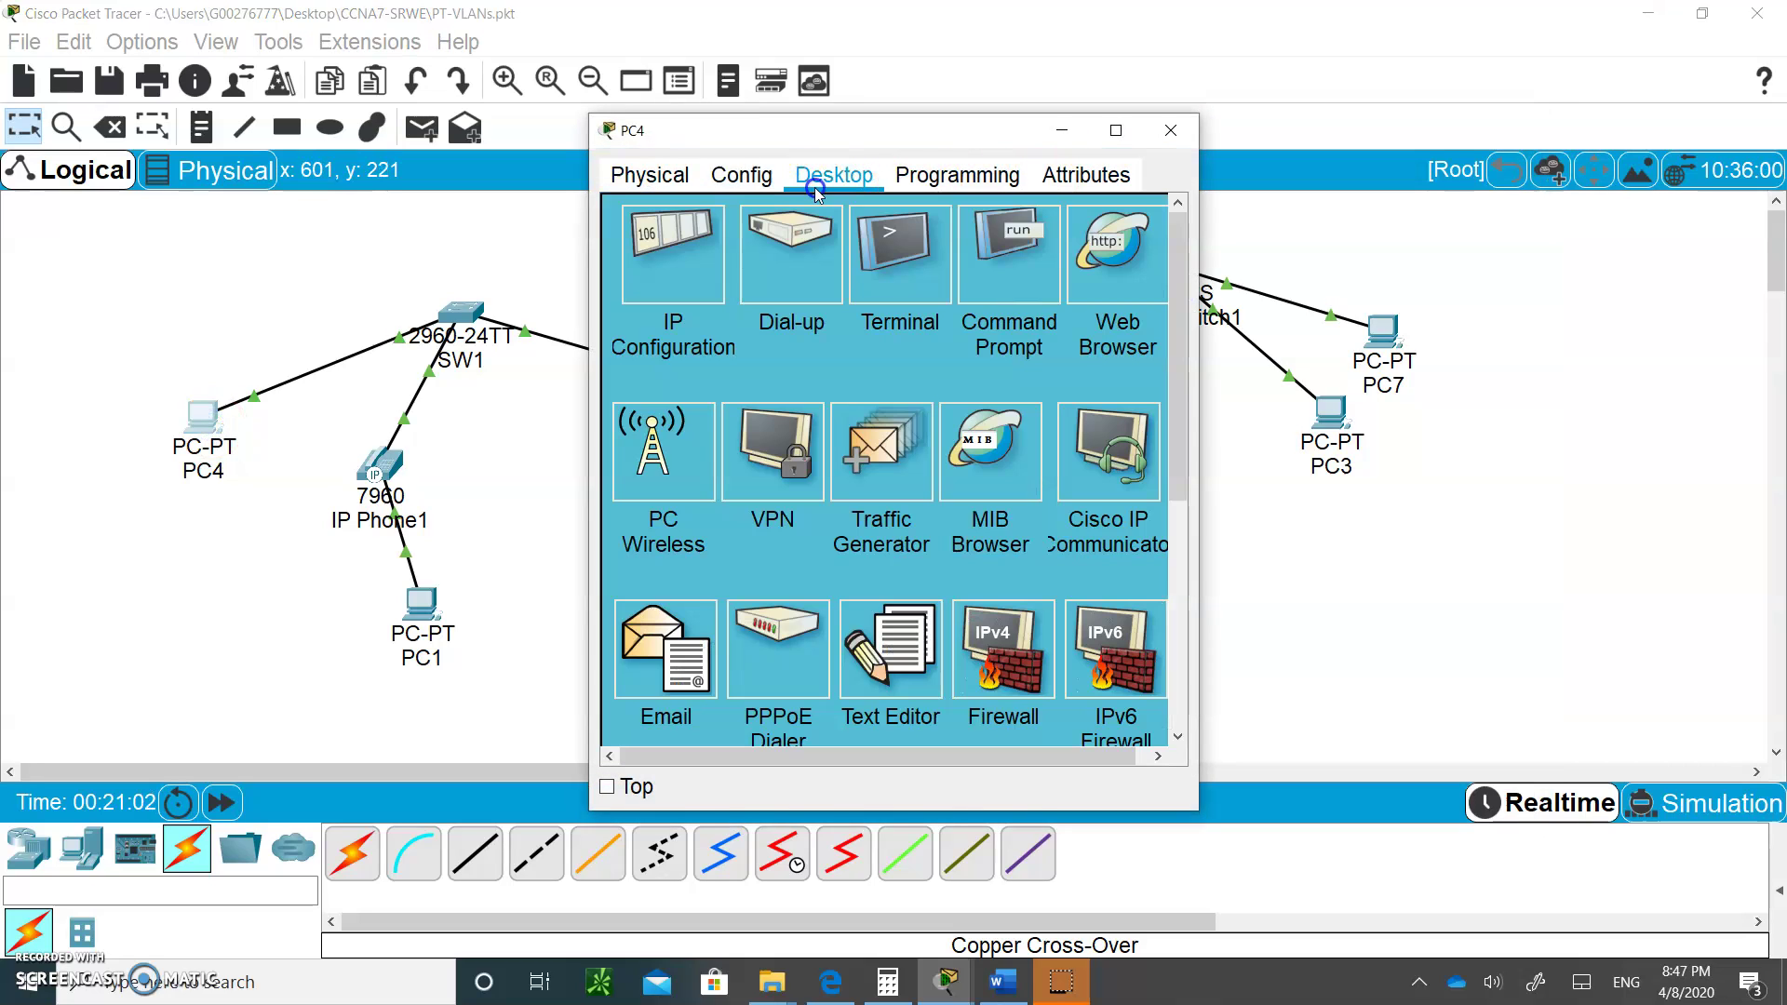
{"action": "left_click", "coordinate": [672, 241]}
{"action": "left_click", "coordinate": [1331, 544]}
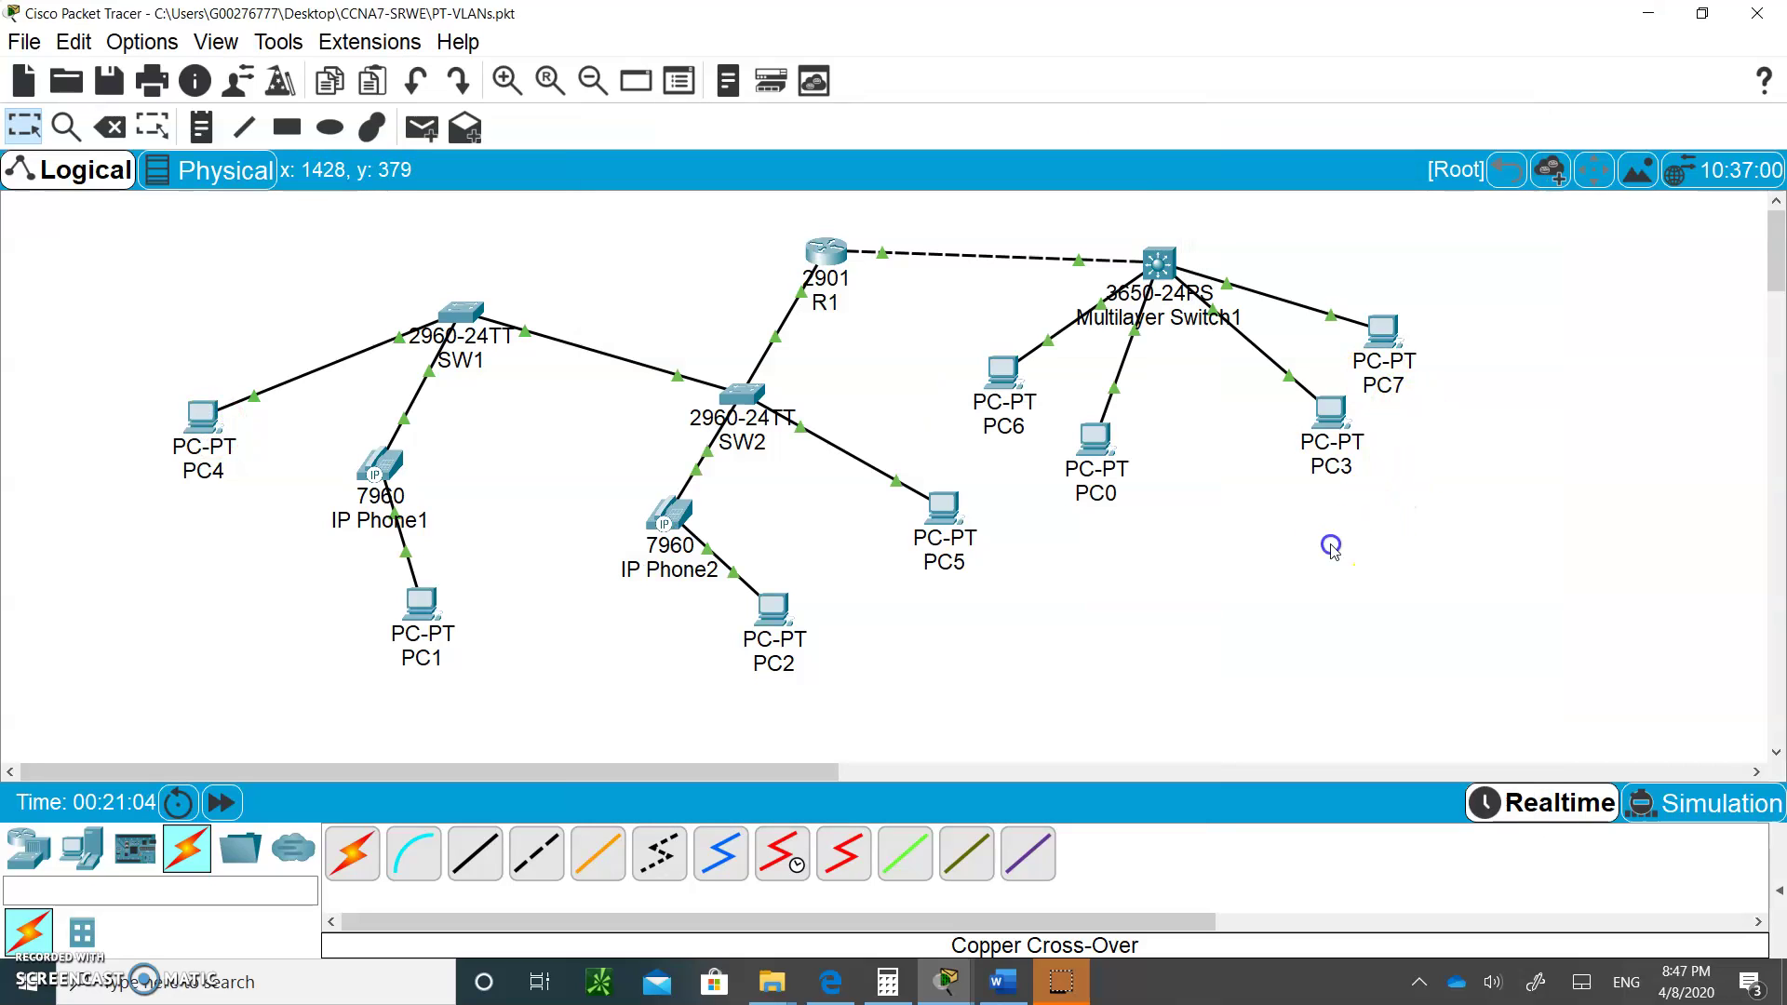
{"action": "left_click", "coordinate": [1002, 369]}
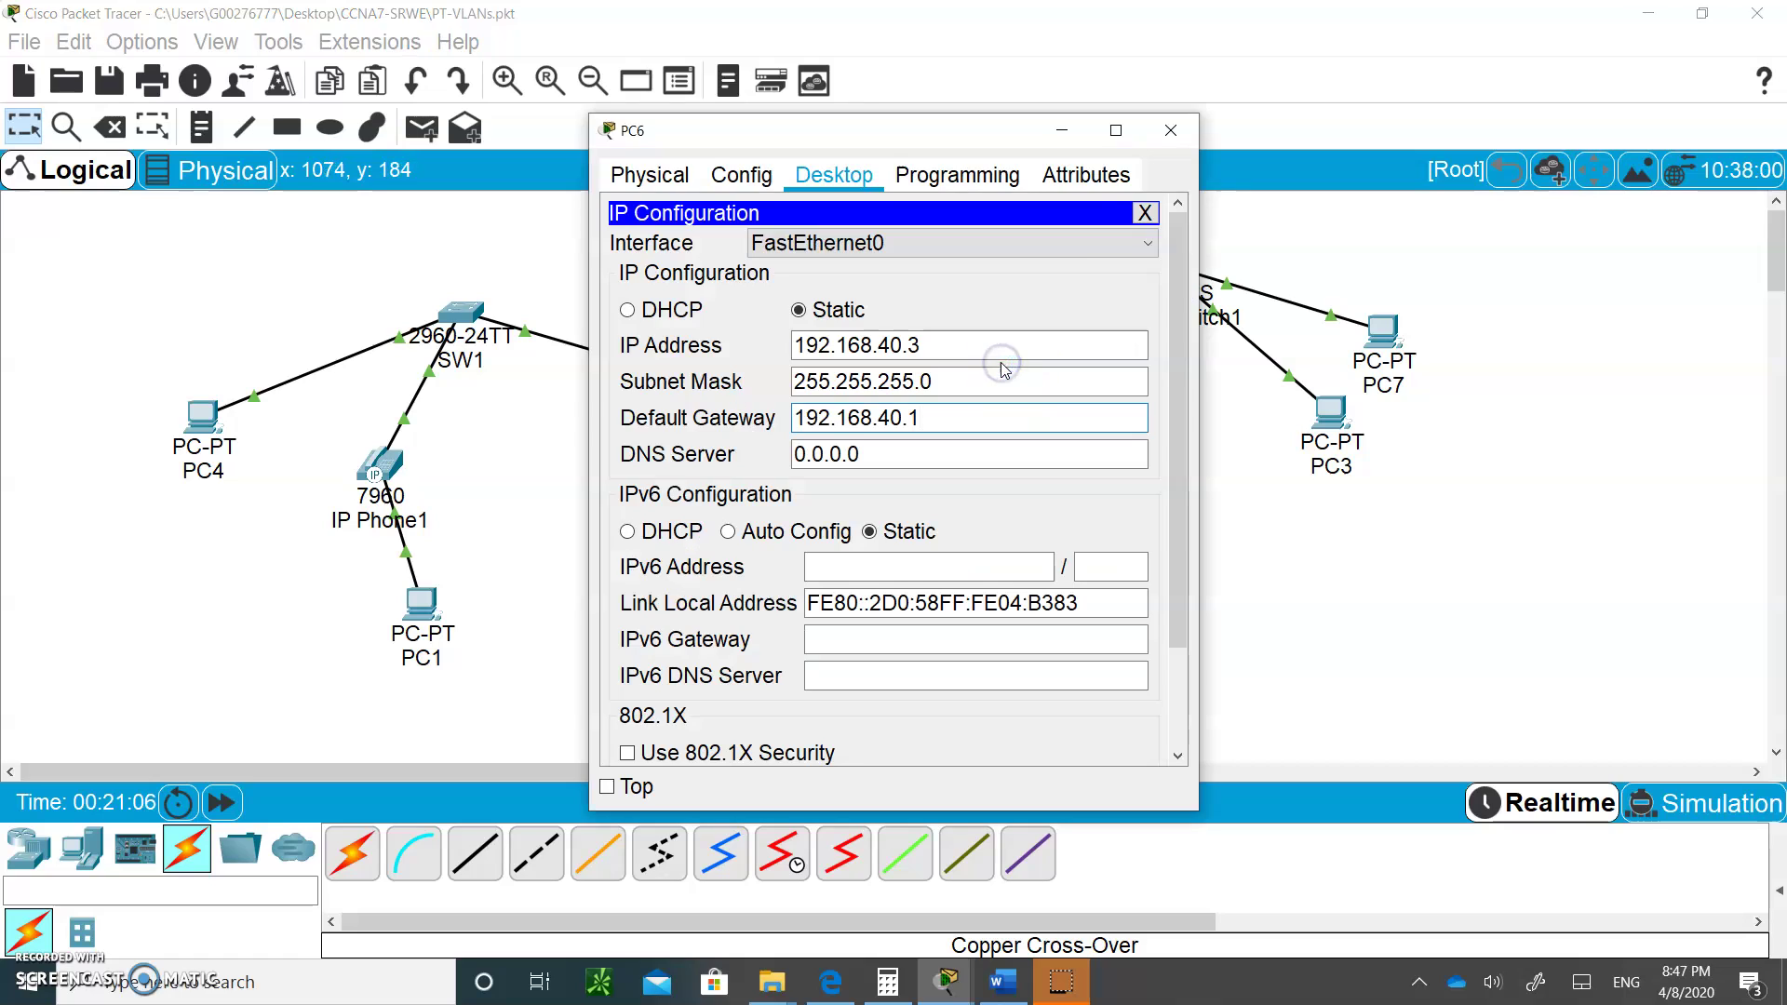
{"action": "left_click", "coordinate": [1269, 511]}
Step: Ping 192.168.10.1 from PC0, getting 3 of 4 replies
{"action": "left_click", "coordinate": [1101, 460]}
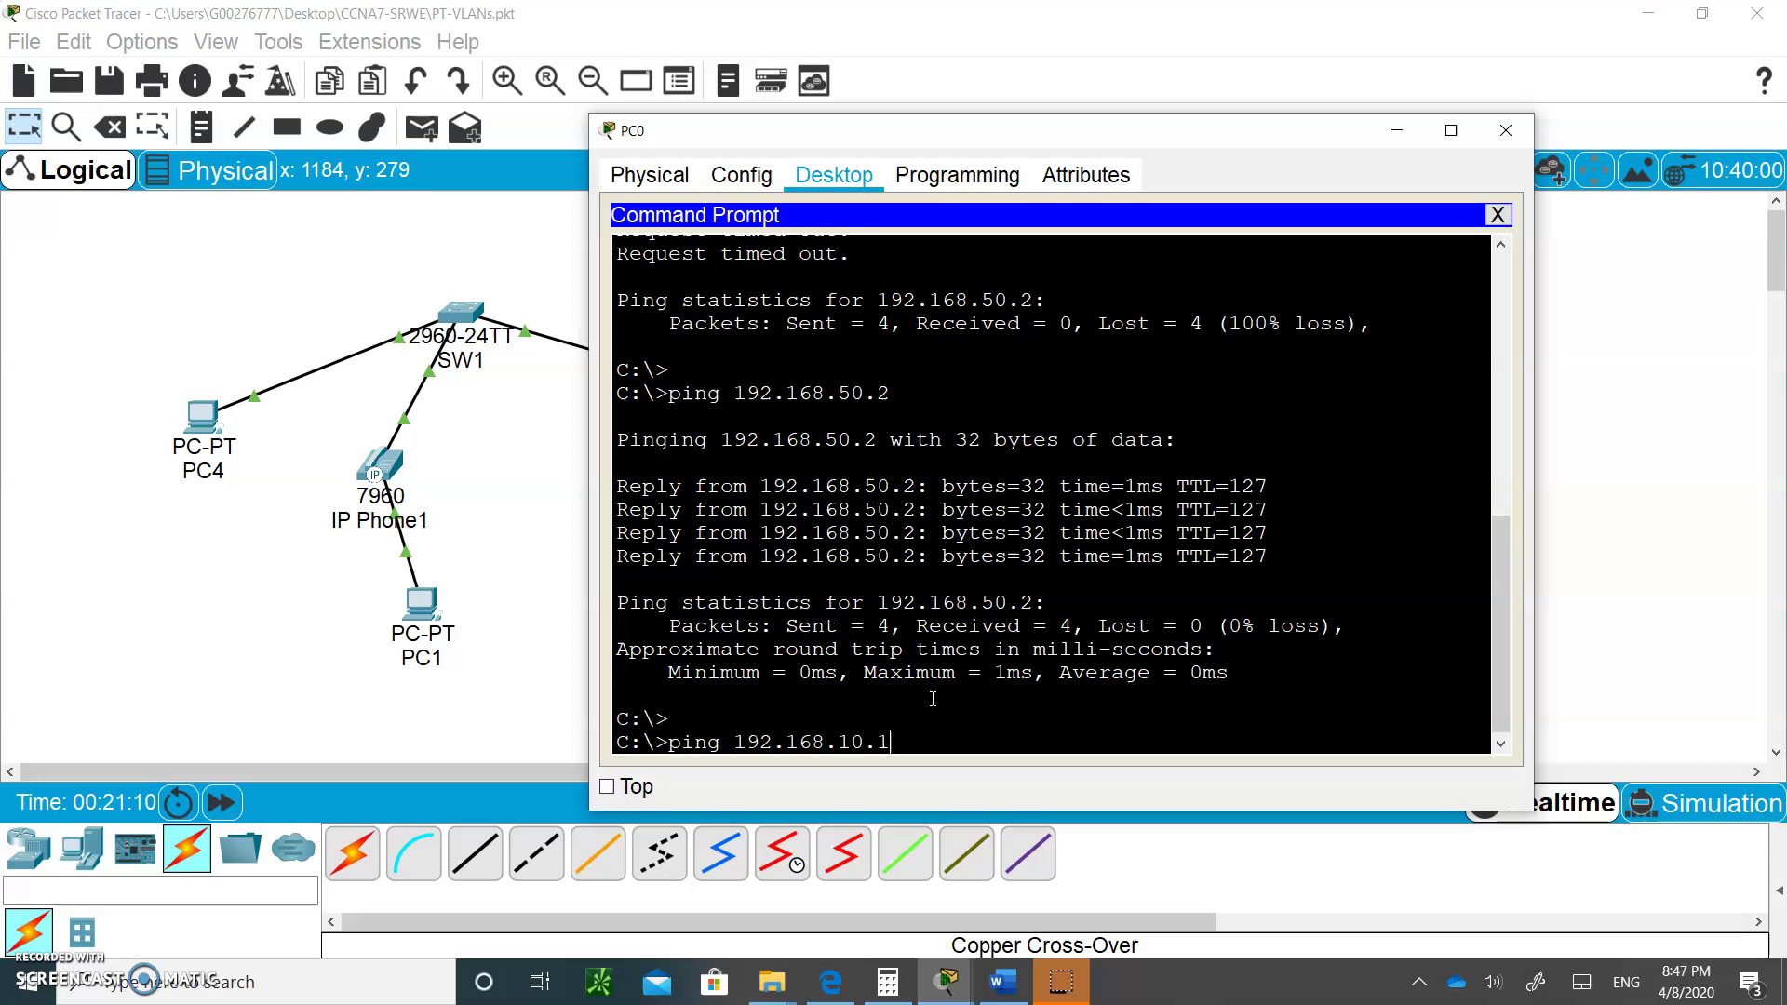
{"action": "key", "text": "Return"}
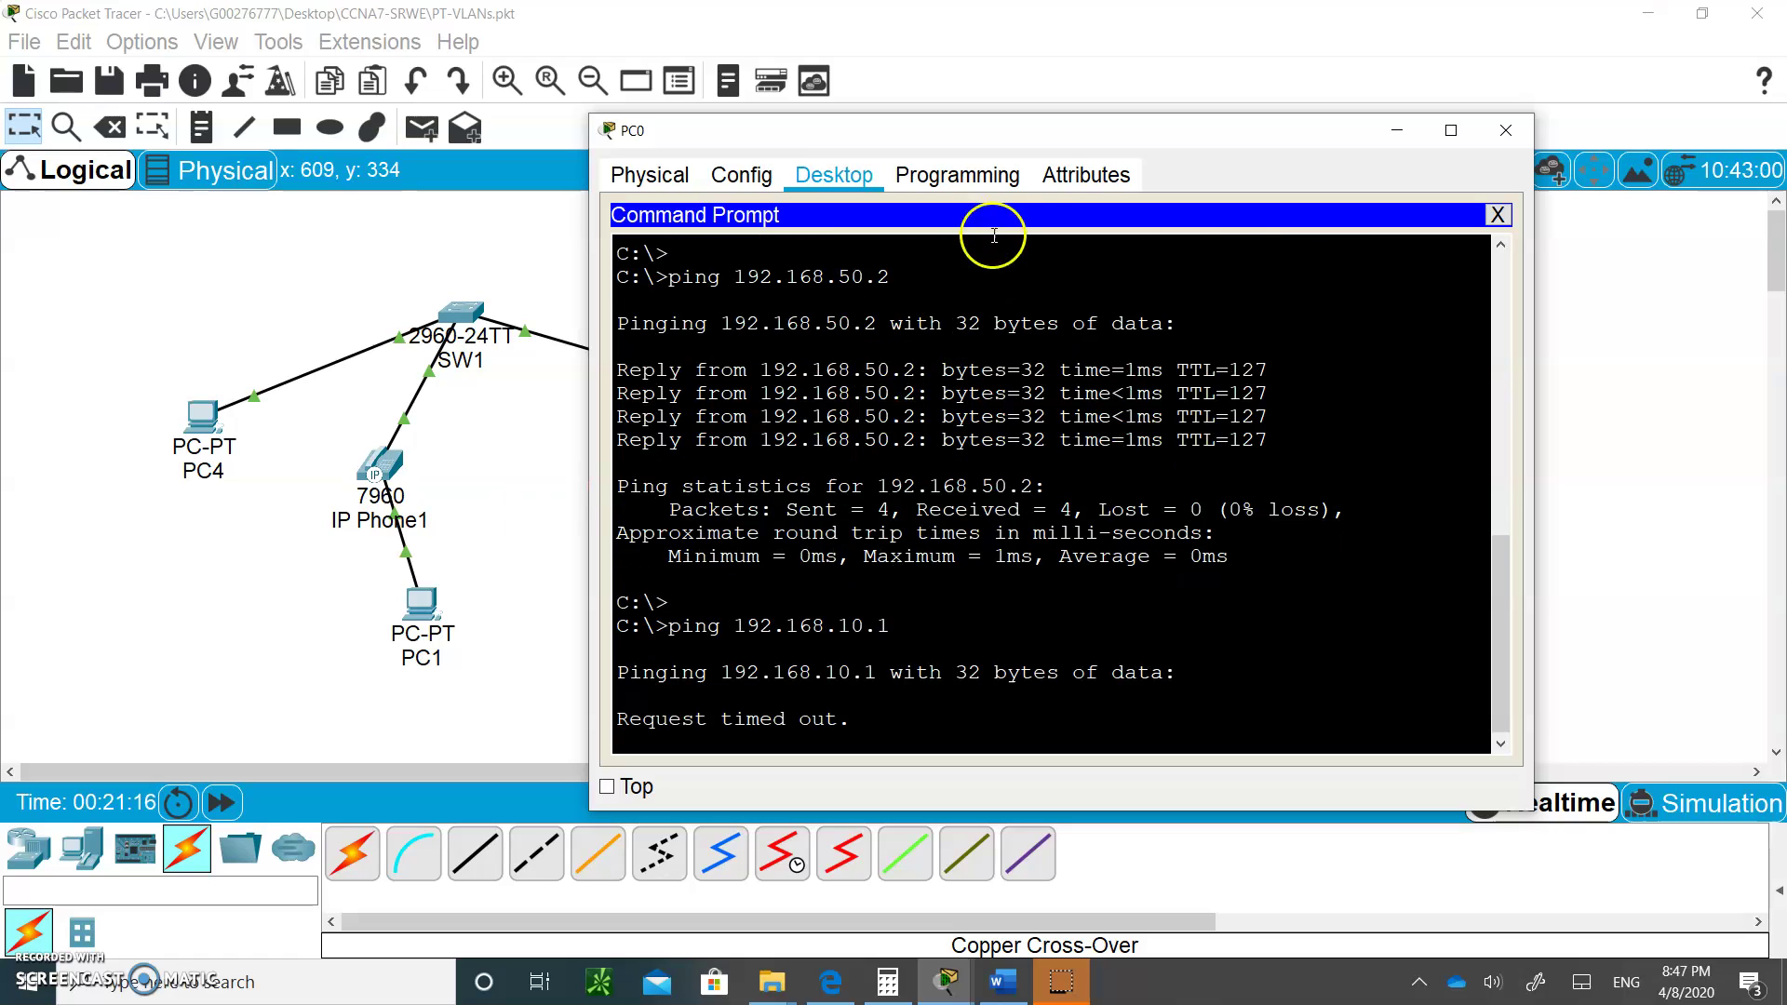
{"action": "left_click_drag", "start_coordinate": [1070, 130], "coordinate": [1276, 126]}
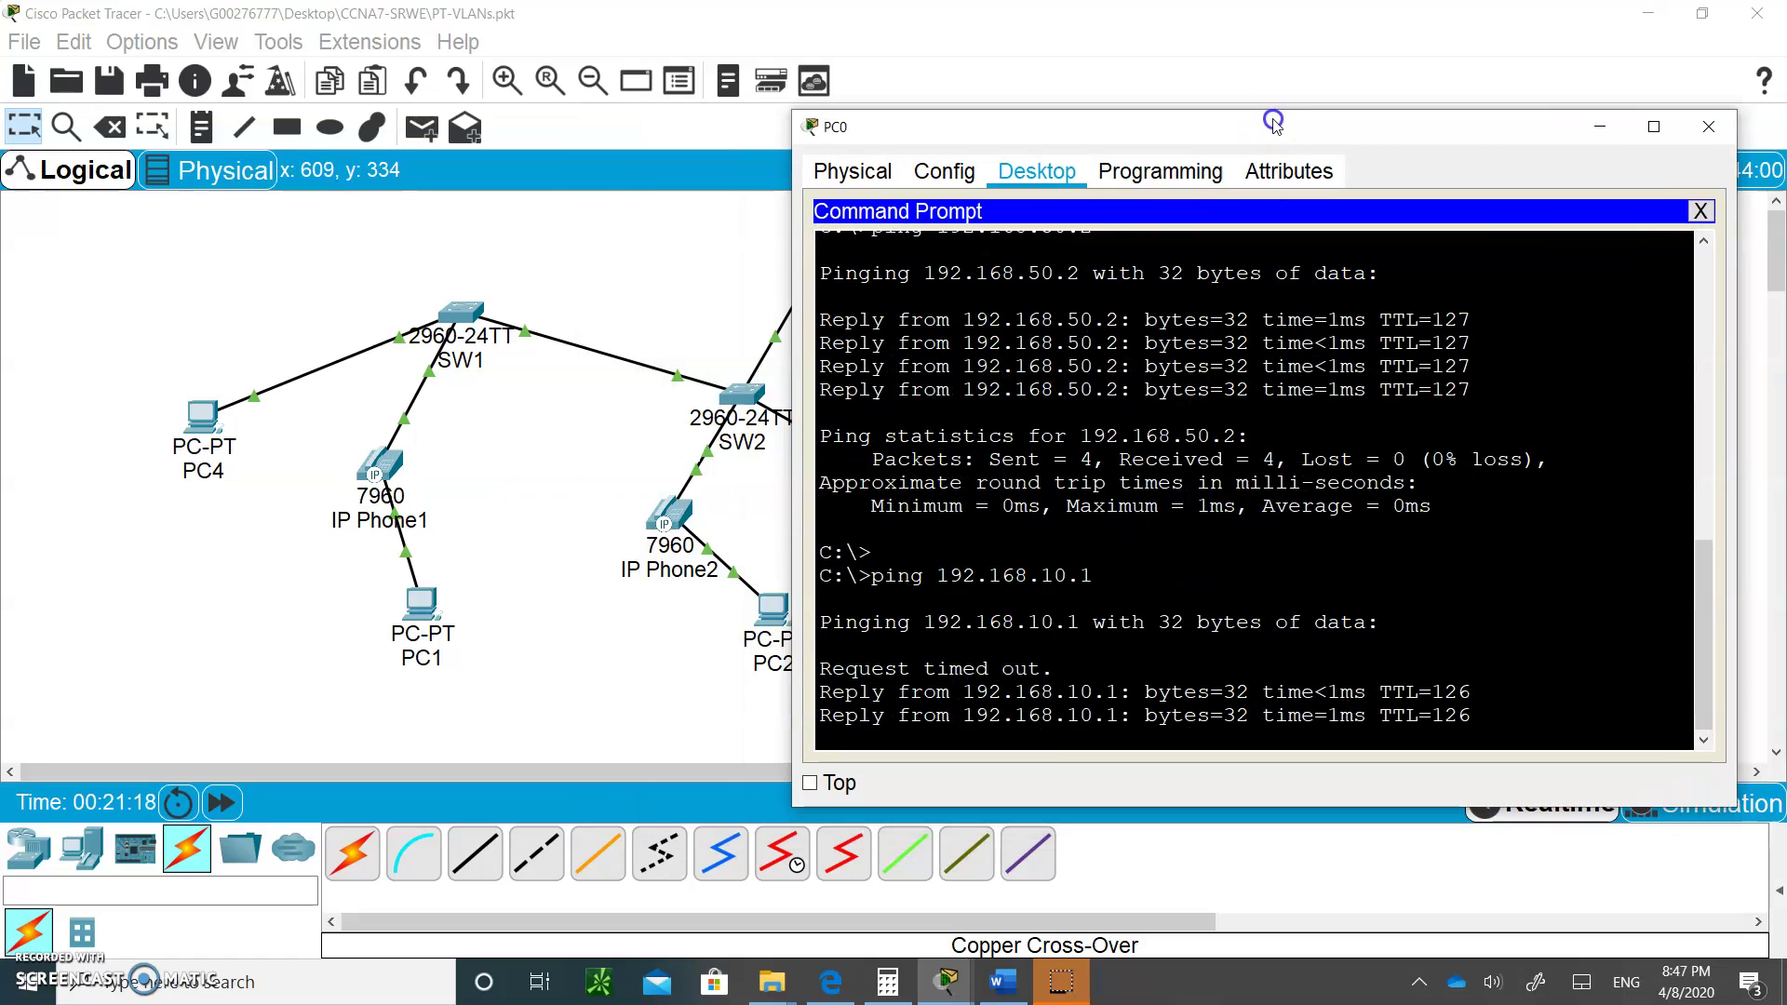
{"action": "left_click", "coordinate": [595, 303]}
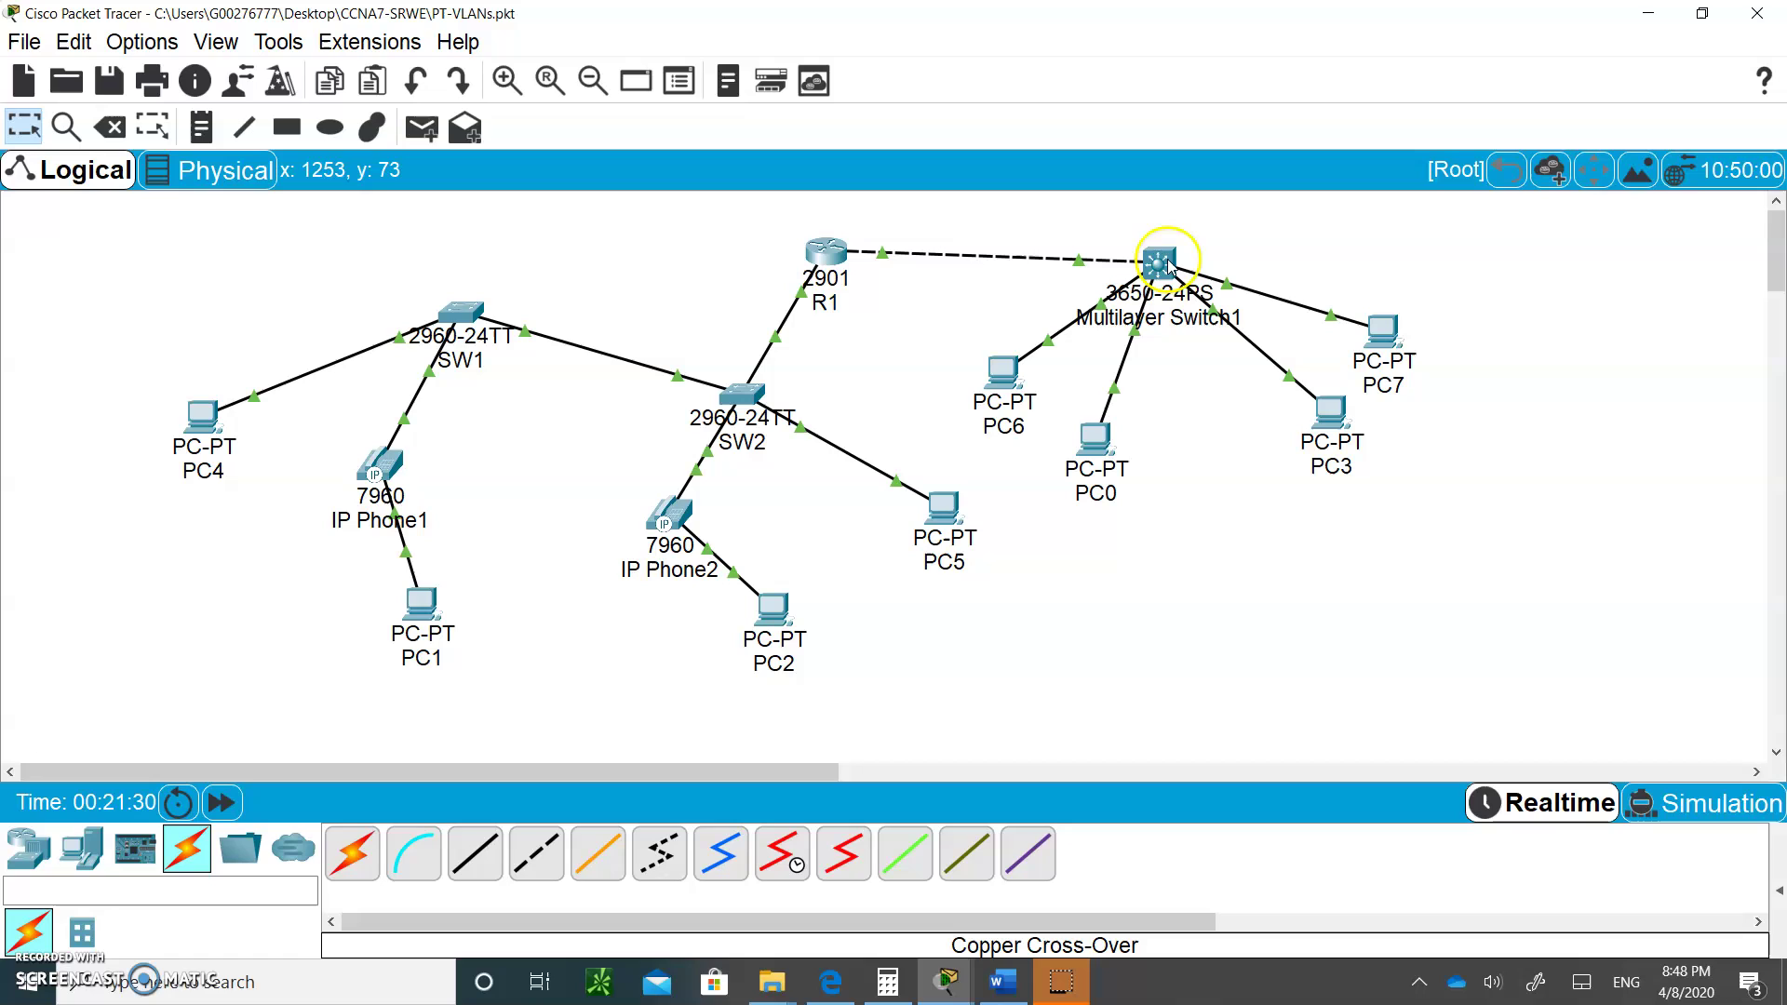
Step: Review R1's and PC6's device information, then dismiss PC6's info box
{"action": "mouse_move", "coordinate": [807, 264]}
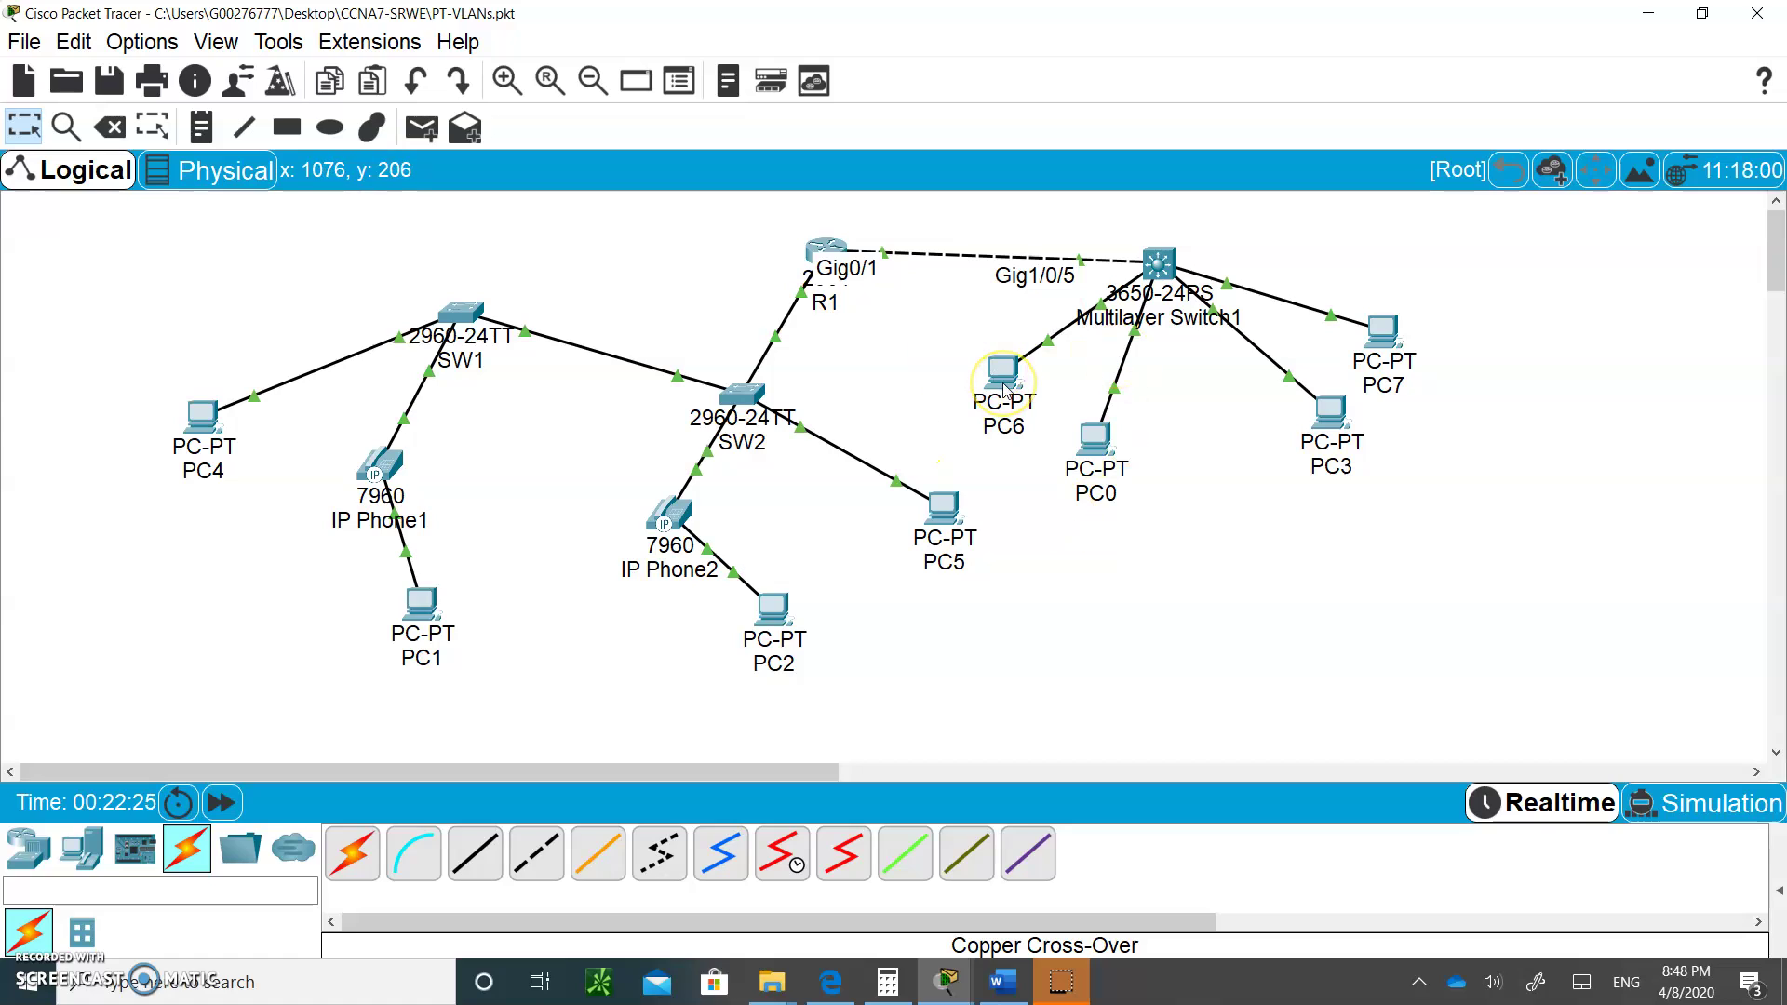
{"action": "mouse_move", "coordinate": [1003, 389]}
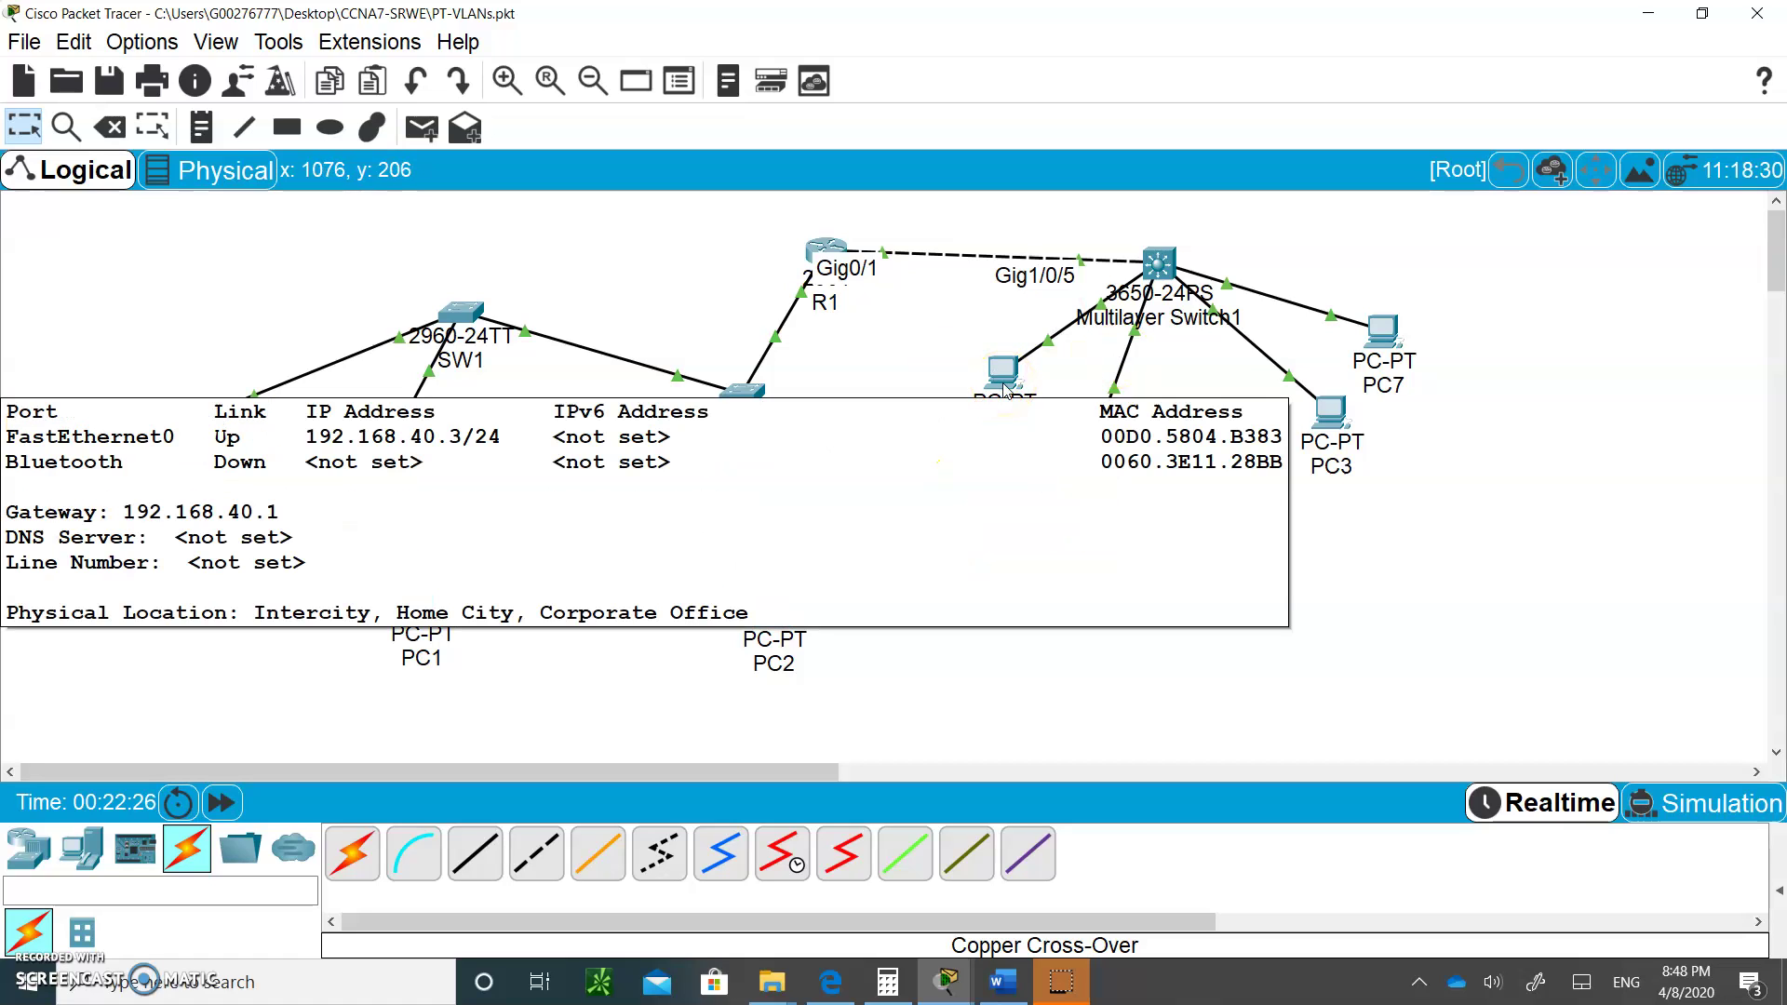
{"action": "left_click", "coordinate": [1250, 672]}
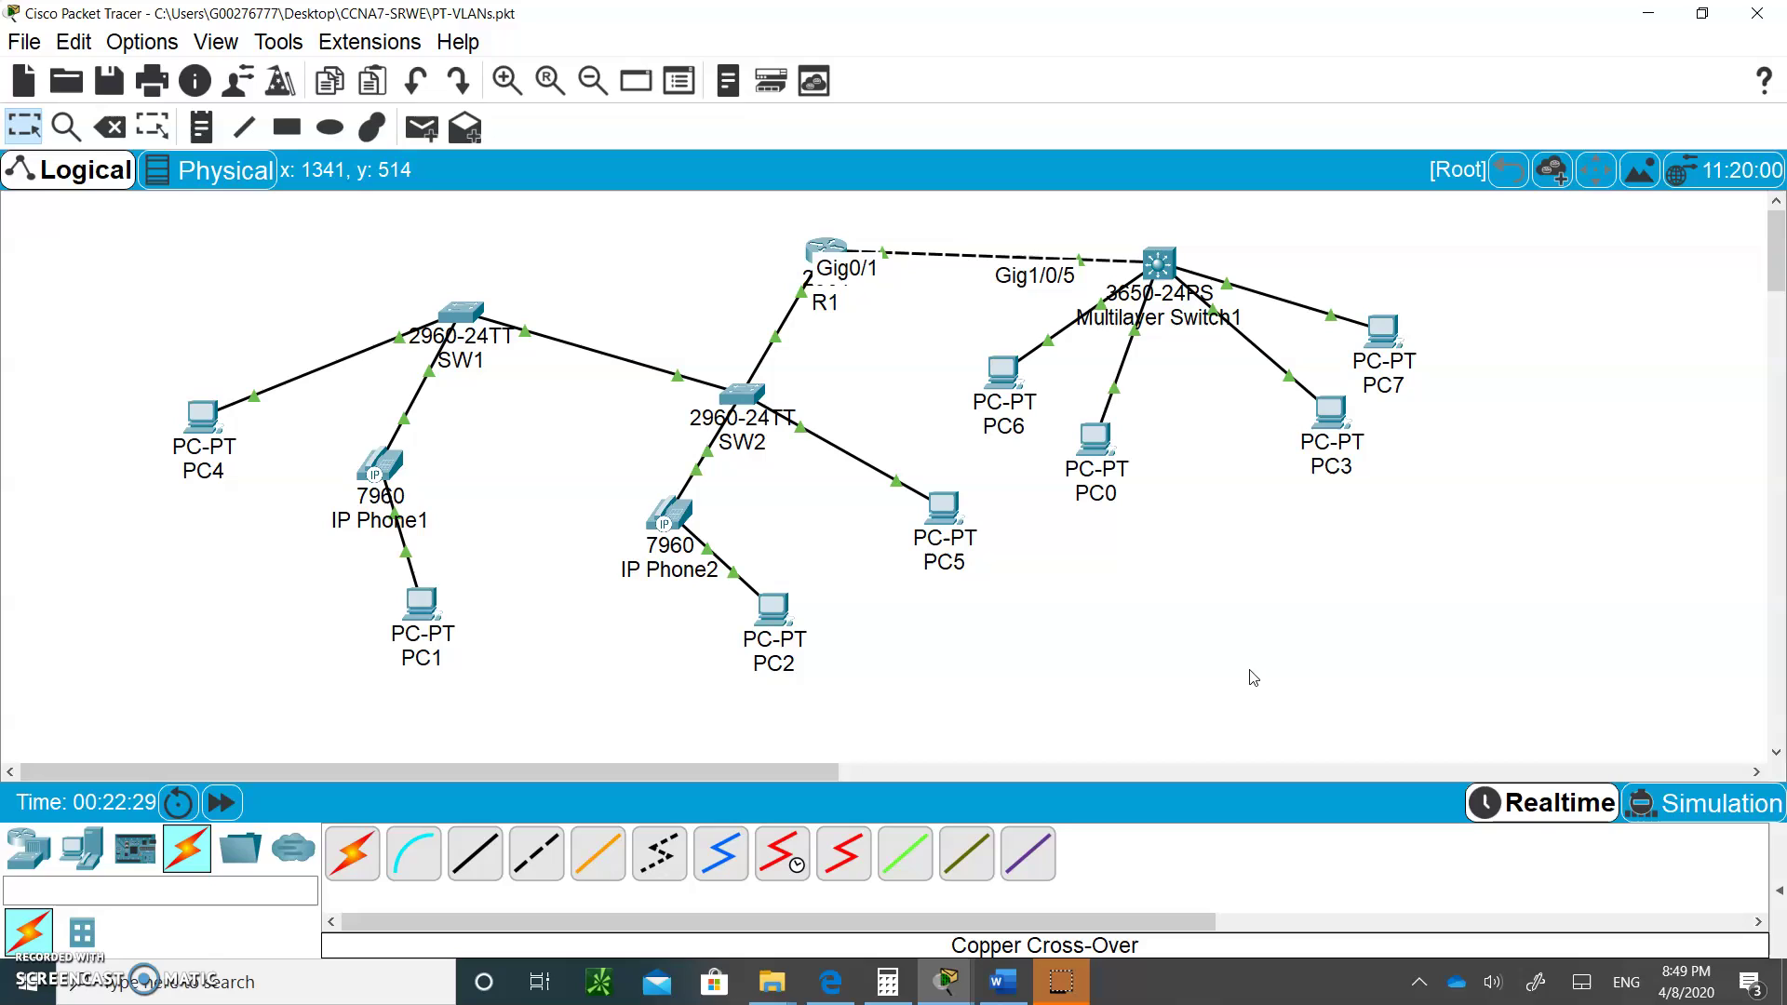